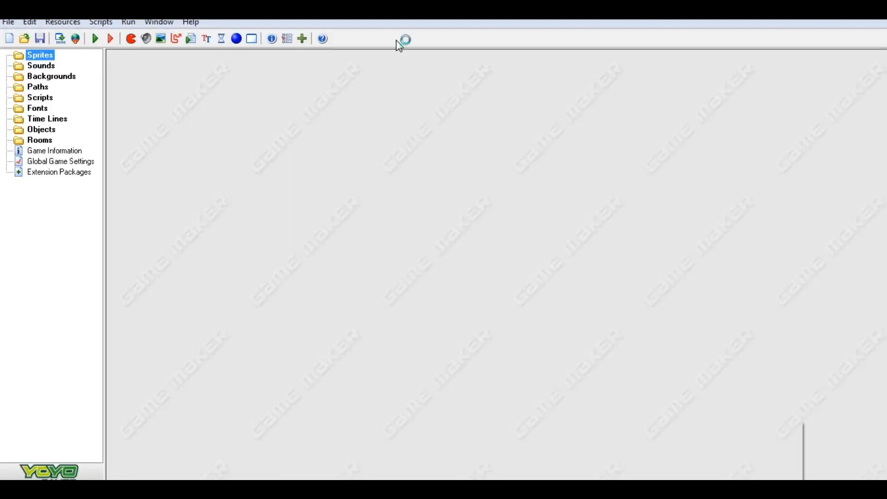
{"action": "left_click", "coordinate": [789, 429]}
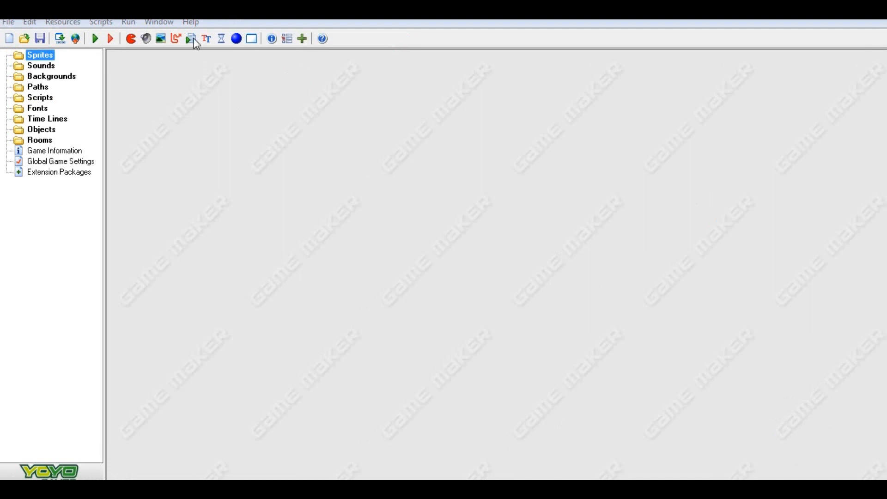
{"action": "left_click", "coordinate": [8, 22]}
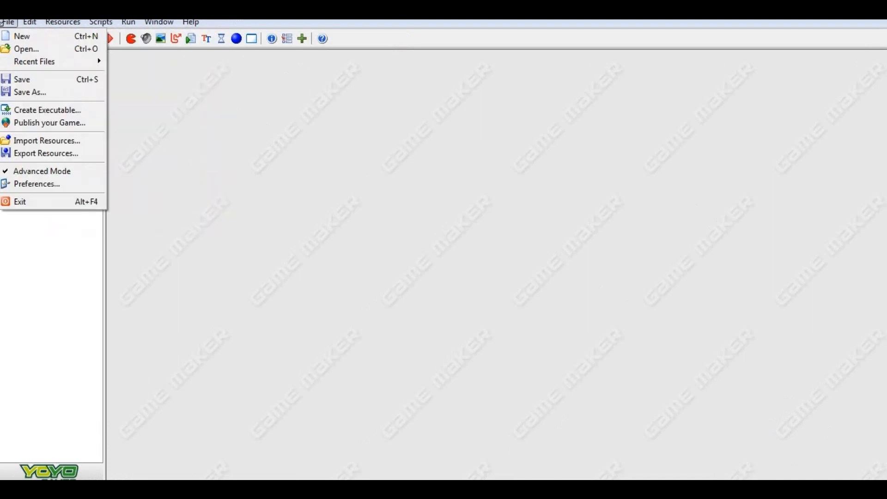
{"action": "left_click", "coordinate": [290, 160]}
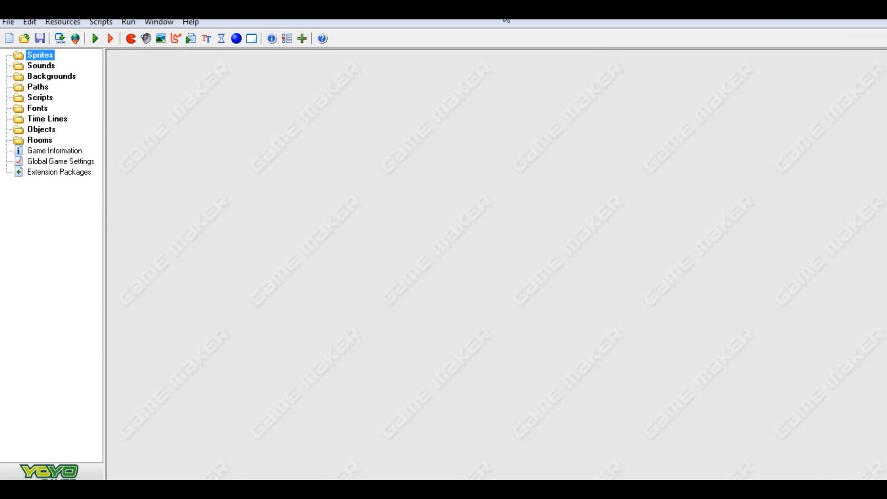
{"action": "left_click", "coordinate": [9, 22]}
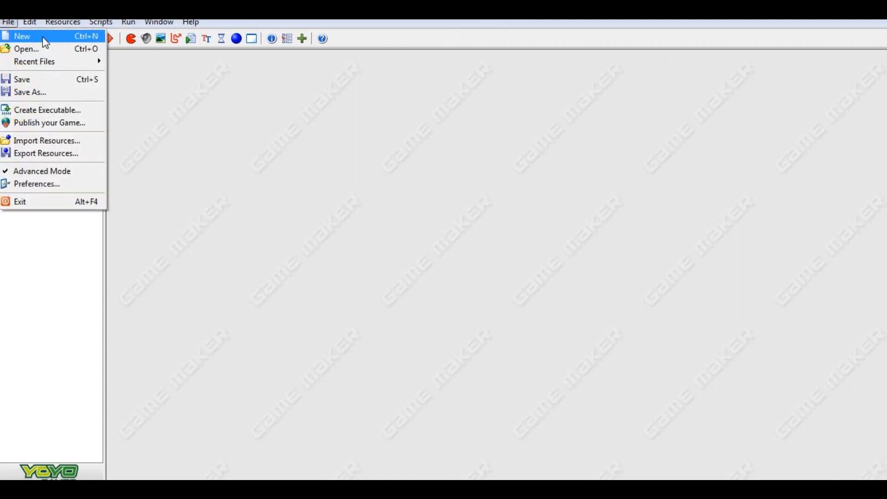
{"action": "left_click", "coordinate": [275, 159]}
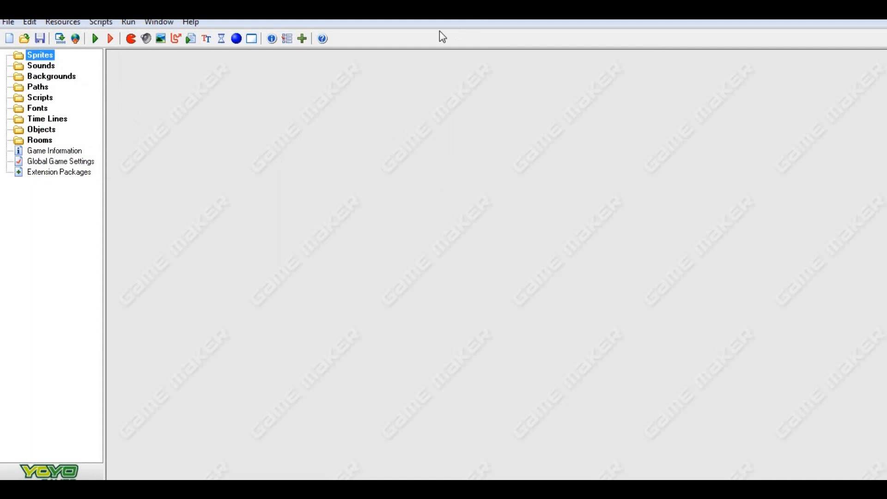
Create a new sprite and close its properties without saving the cleared name.
{"action": "right_click", "coordinate": [38, 59]}
{"action": "left_click", "coordinate": [58, 63]}
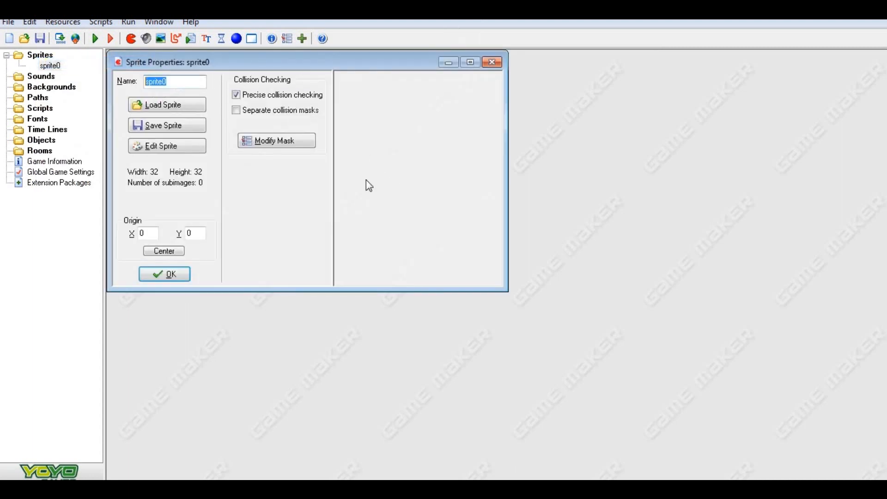
{"action": "key", "text": "BackSpace"}
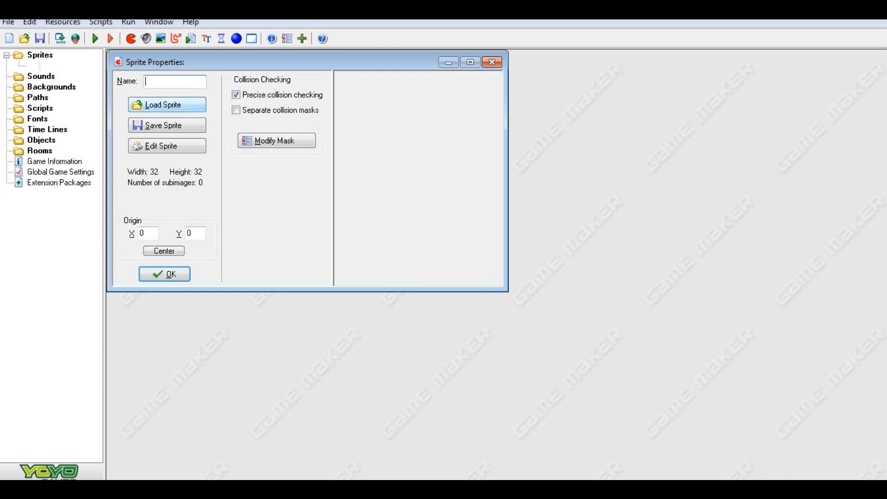
{"action": "left_click", "coordinate": [498, 66]}
{"action": "left_click", "coordinate": [445, 277]}
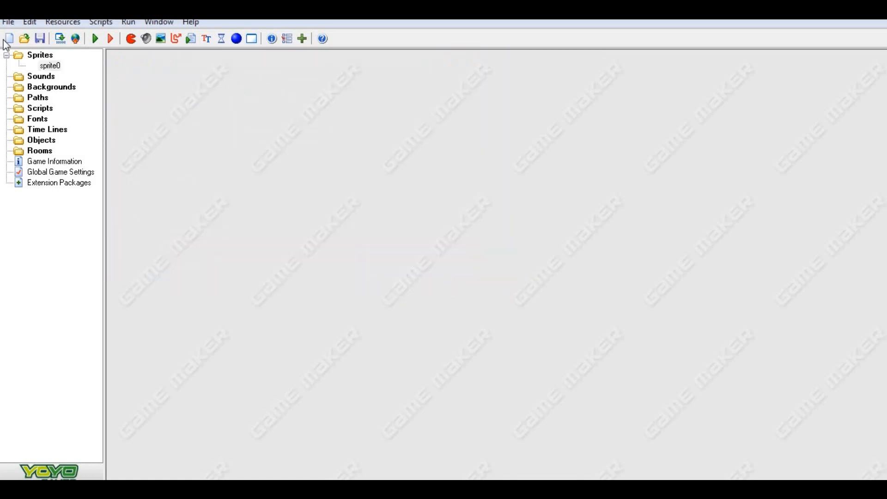
{"action": "left_click", "coordinate": [8, 22]}
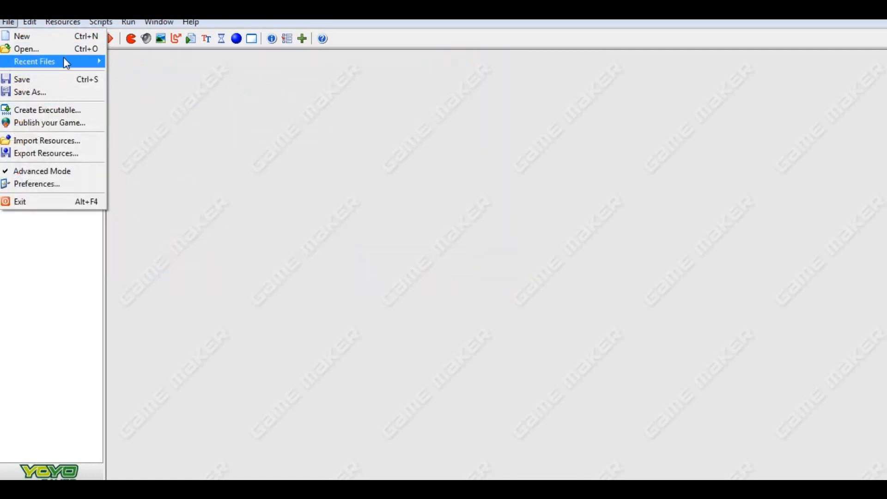
{"action": "mouse_move", "coordinate": [72, 58]}
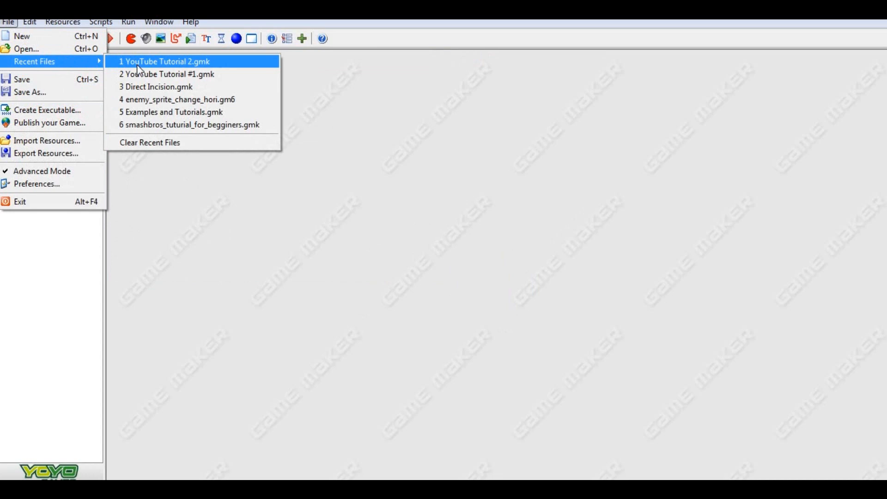
{"action": "mouse_move", "coordinate": [62, 23]}
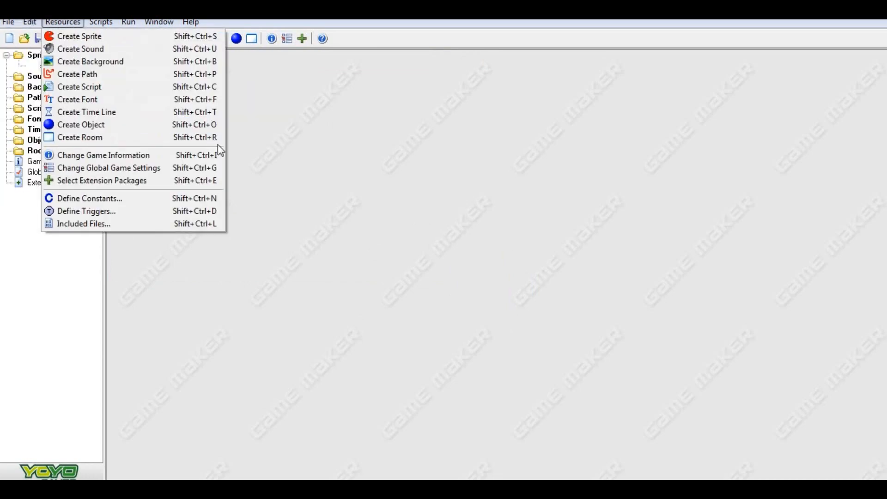
{"action": "left_click", "coordinate": [345, 101]}
Open the properties of sprite0 and rename it spr_background.
{"action": "left_click", "coordinate": [50, 66]}
{"action": "right_click", "coordinate": [52, 69]}
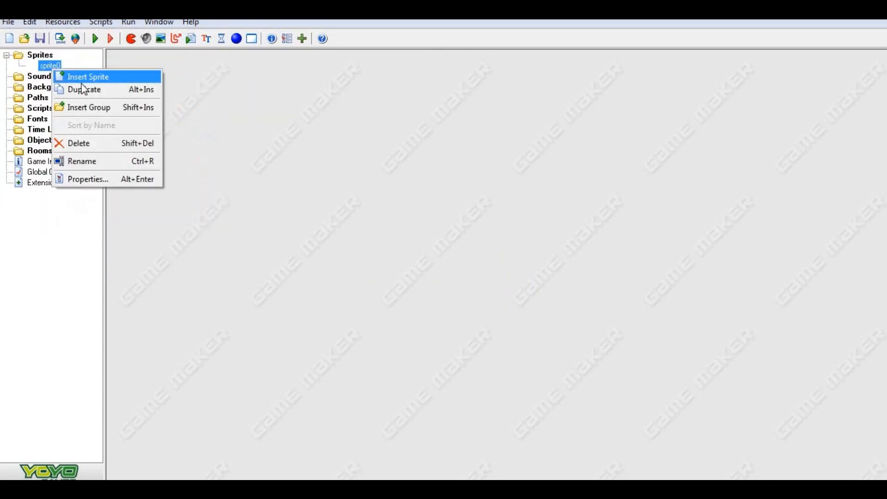
{"action": "left_click", "coordinate": [49, 65]}
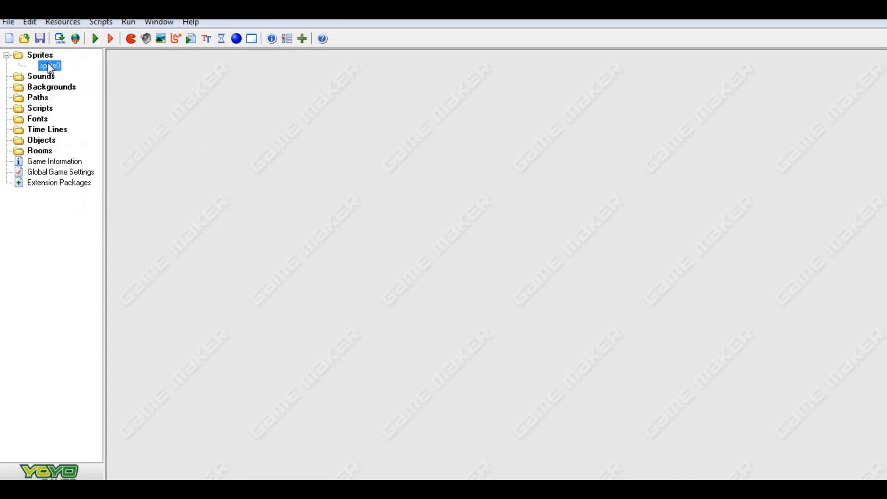
{"action": "double_click", "coordinate": [49, 65]}
{"action": "type", "text": "Backgf"}
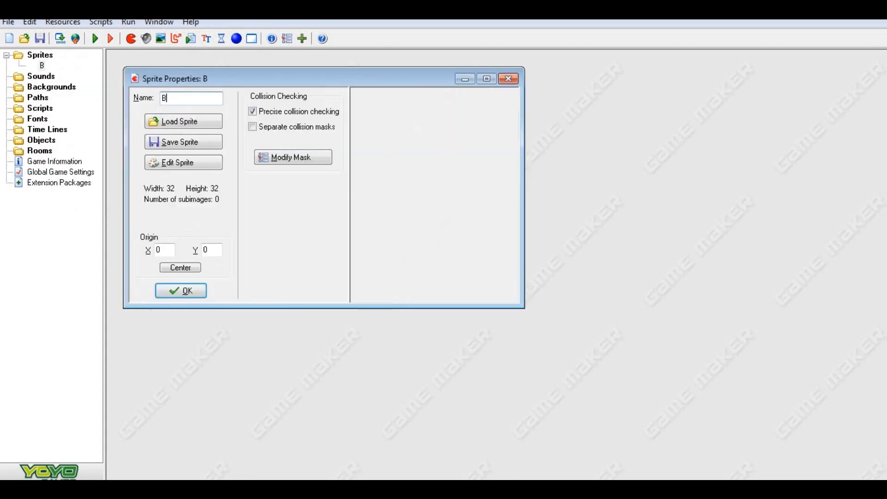
{"action": "key", "text": "BackSpace"}
{"action": "key", "text": "BackSpace"}
{"action": "key", "text": "BackSpace"}
{"action": "key", "text": "BackSpace"}
{"action": "key", "text": "BackSpace"}
{"action": "type", "text": "gk"}
{"action": "key", "text": "BackSpace"}
{"action": "key", "text": "BackSpace"}
{"action": "type", "text": "ack"}
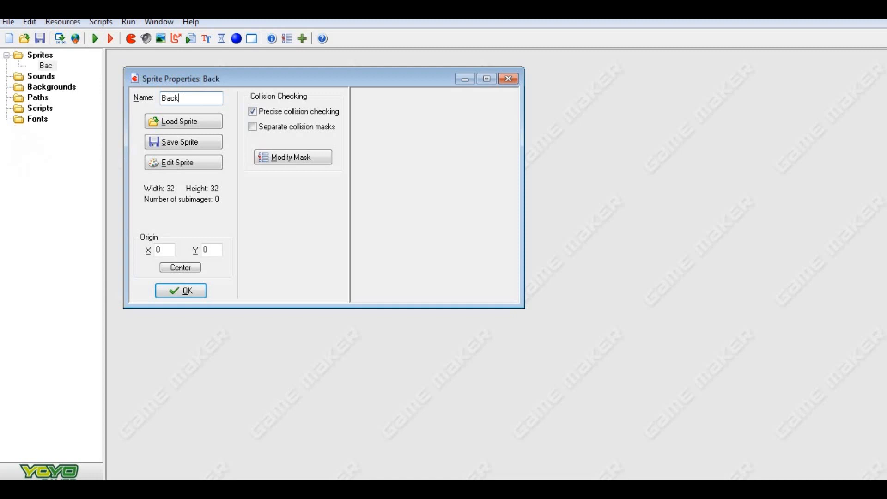
{"action": "type", "text": "ground_"}
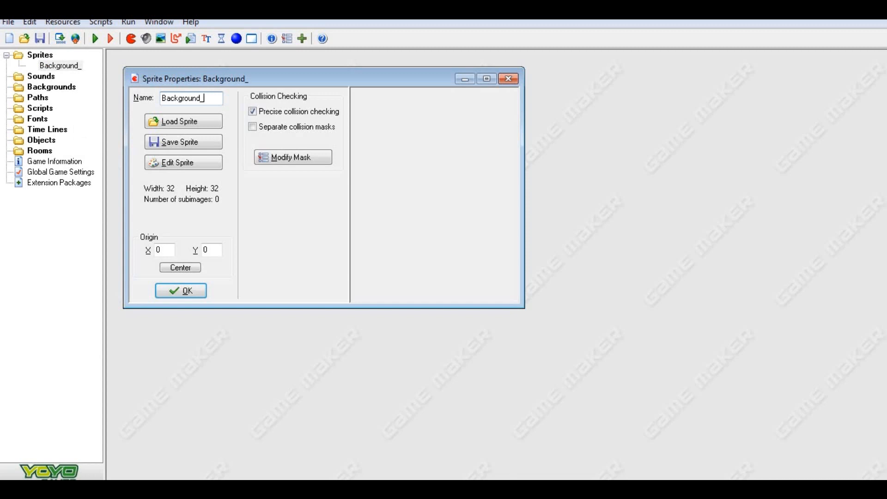
{"action": "type", "text": "spr"}
{"action": "key", "text": "BackSpace"}
{"action": "key", "text": "BackSpace"}
{"action": "key", "text": "BackSpace"}
{"action": "key", "text": "BackSpace"}
{"action": "key", "text": "BackSpace"}
{"action": "key", "text": "BackSpace"}
{"action": "key", "text": "BackSpace"}
{"action": "key", "text": "BackSpace"}
{"action": "key", "text": "BackSpace"}
{"action": "key", "text": "BackSpace"}
{"action": "key", "text": "BackSpace"}
{"action": "key", "text": "BackSpace"}
{"action": "key", "text": "BackSpace"}
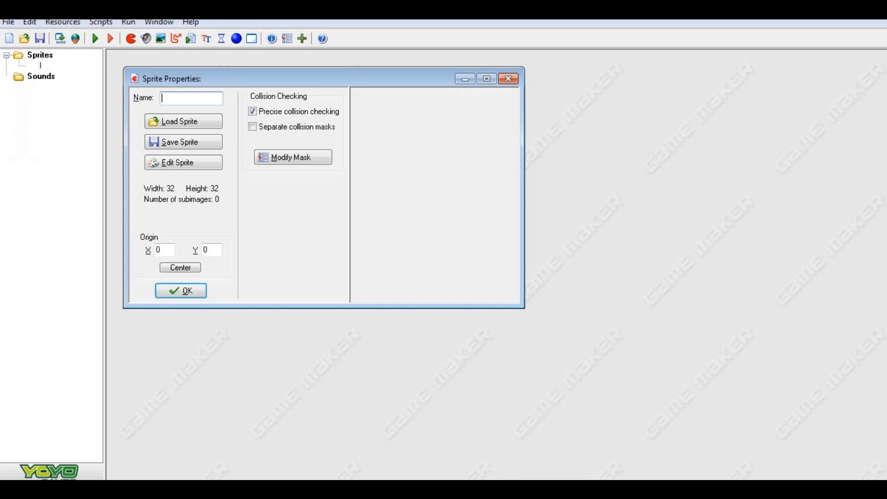
{"action": "type", "text": "spr_background"}
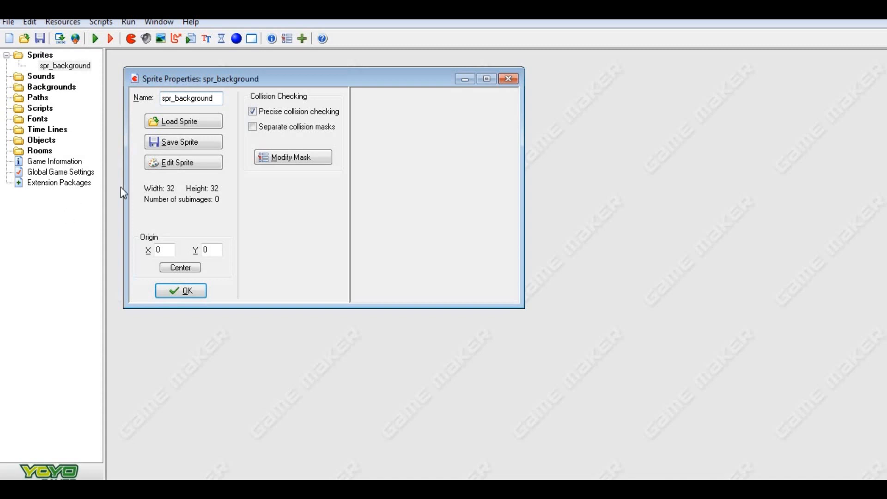
Edit the sprite and create a new blank image with a width and height of 32.
{"action": "left_click", "coordinate": [180, 163]}
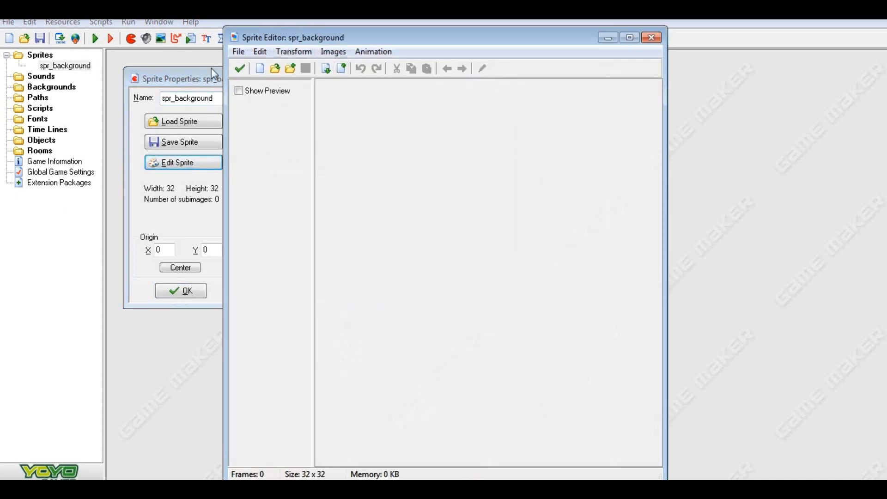
{"action": "left_click", "coordinate": [239, 51]}
{"action": "left_click", "coordinate": [518, 140]}
{"action": "left_click", "coordinate": [233, 52]}
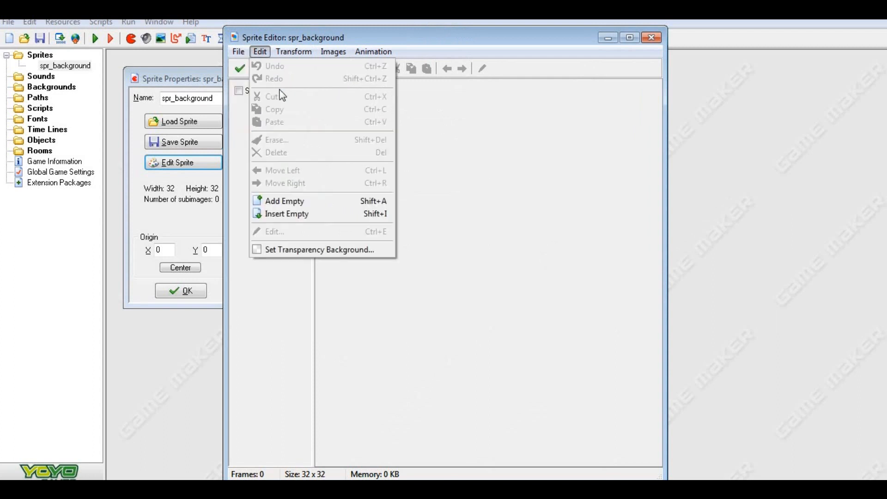
{"action": "left_click", "coordinate": [238, 51]}
{"action": "left_click", "coordinate": [258, 66]}
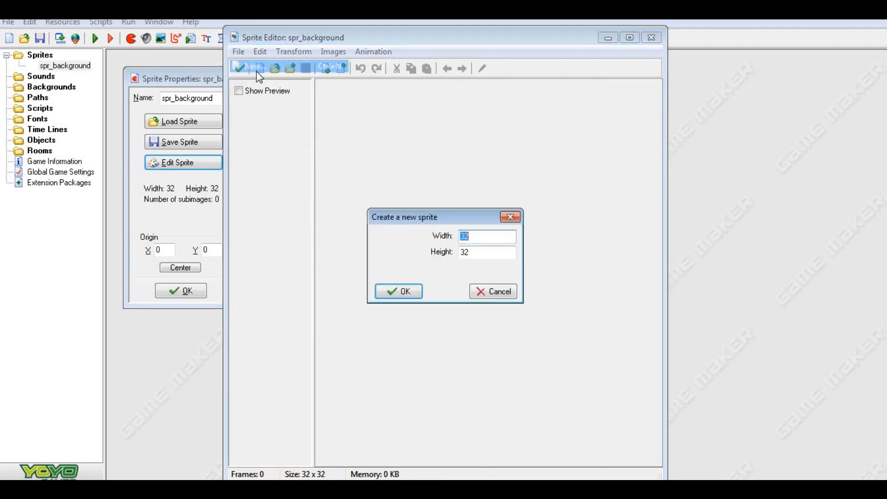
{"action": "left_click", "coordinate": [401, 293]}
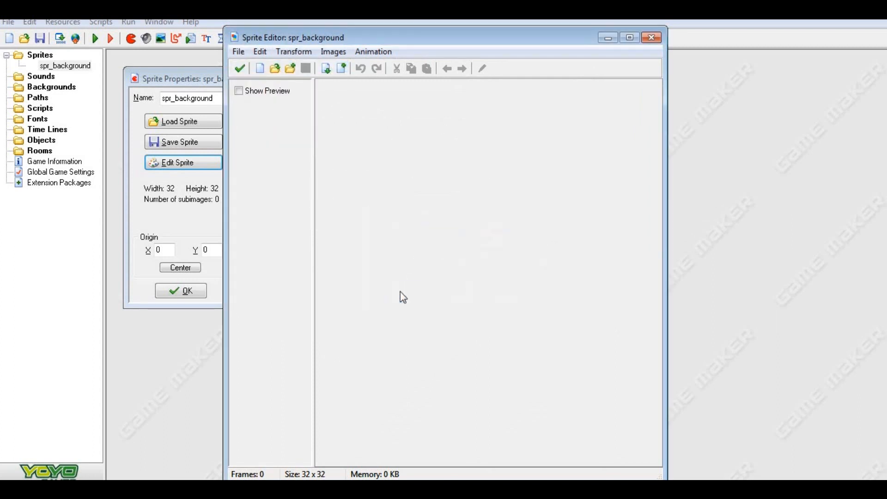
Open the sprite's blank frame in the image editor.
{"action": "left_click", "coordinate": [341, 97]}
{"action": "left_click", "coordinate": [482, 69]}
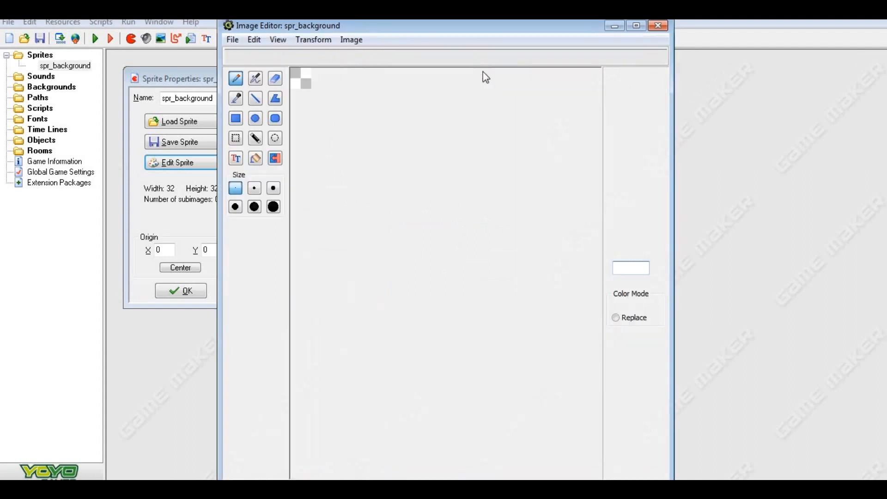
{"action": "left_click", "coordinate": [434, 56]}
{"action": "left_click", "coordinate": [434, 56]}
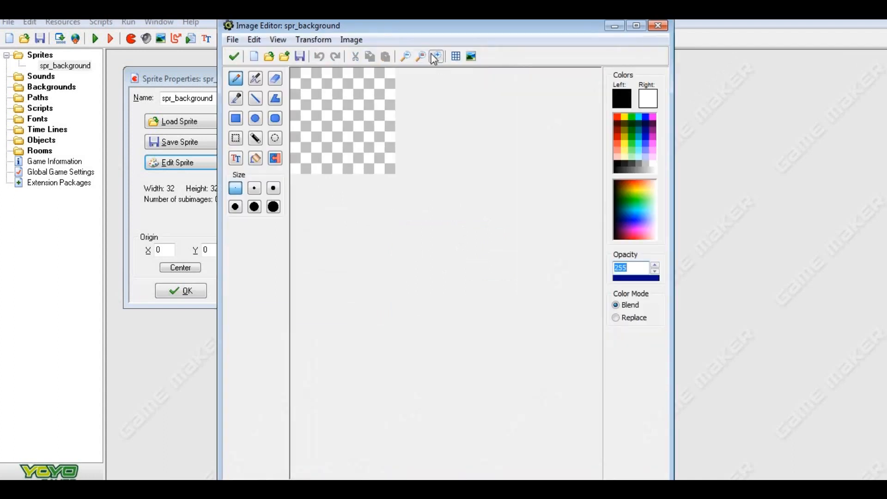
{"action": "left_click", "coordinate": [434, 57]}
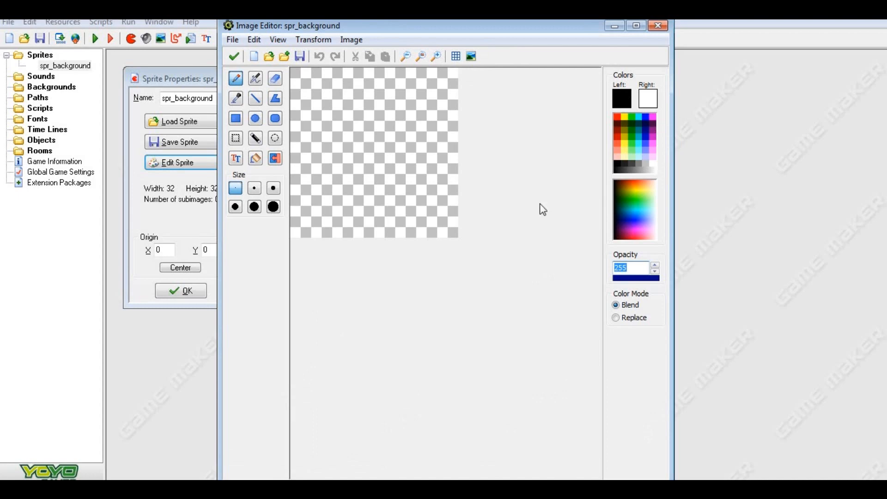
Draw a black rectangle outline along the outer edge of the whole canvas.
{"action": "left_click", "coordinate": [619, 116]}
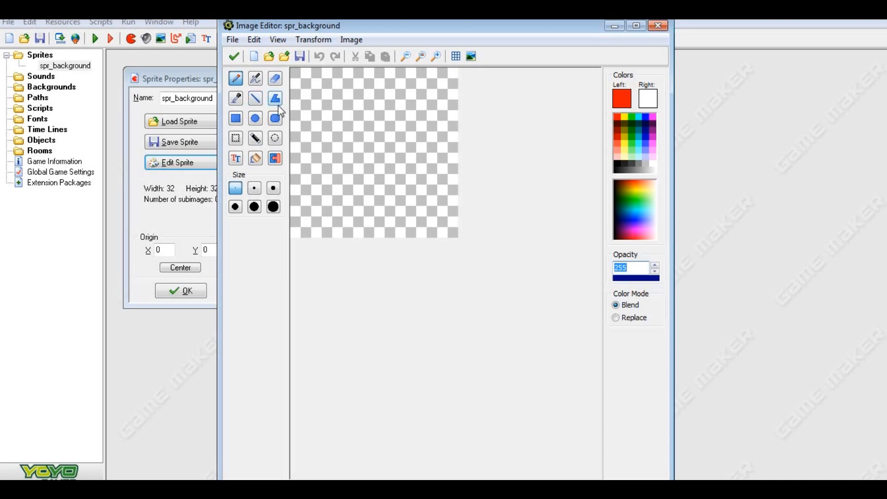
{"action": "left_click", "coordinate": [236, 121]}
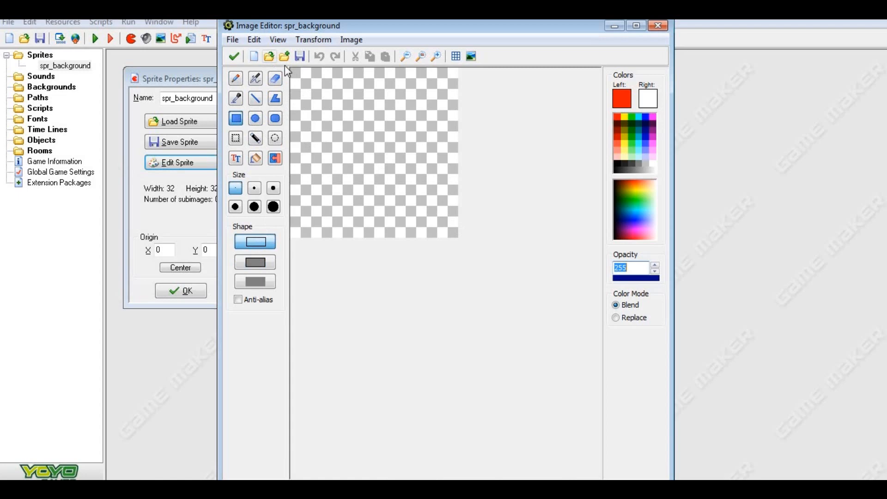
{"action": "left_click", "coordinate": [616, 162]}
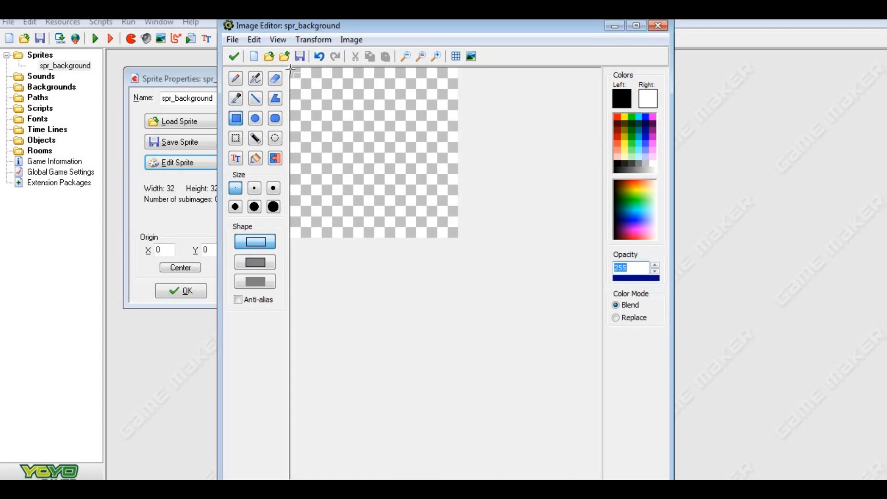
{"action": "mouse_move", "coordinate": [292, 69]}
{"action": "left_mouse_down"}
{"action": "mouse_move", "coordinate": [473, 291]}
{"action": "mouse_move", "coordinate": [453, 235]}
{"action": "left_mouse_up"}
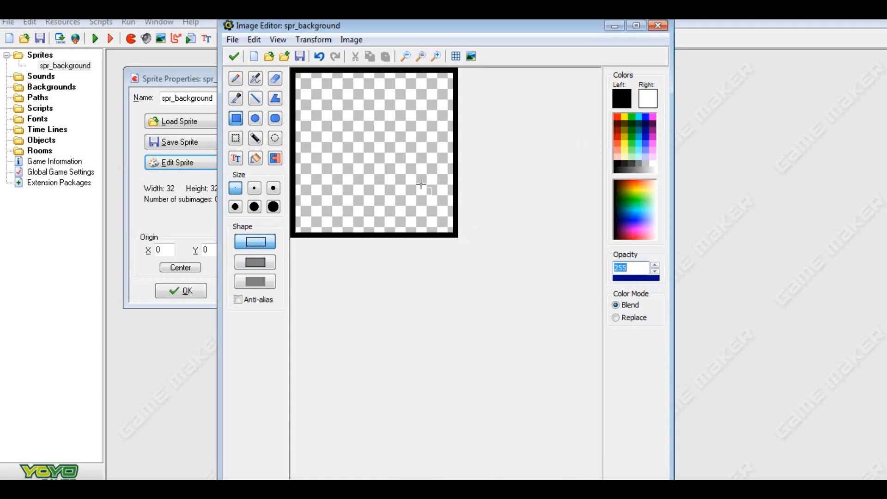
Fill the transparent area inside the outline with black.
{"action": "left_click", "coordinate": [237, 82]}
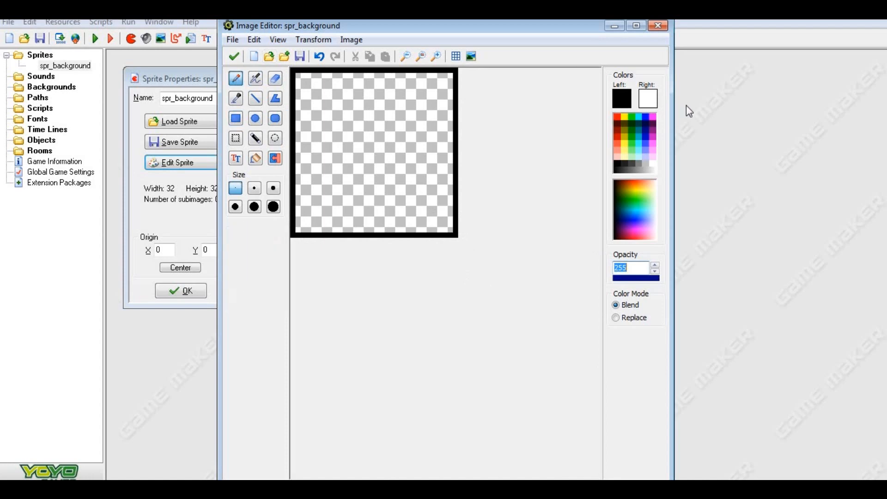
{"action": "left_click", "coordinate": [625, 117]}
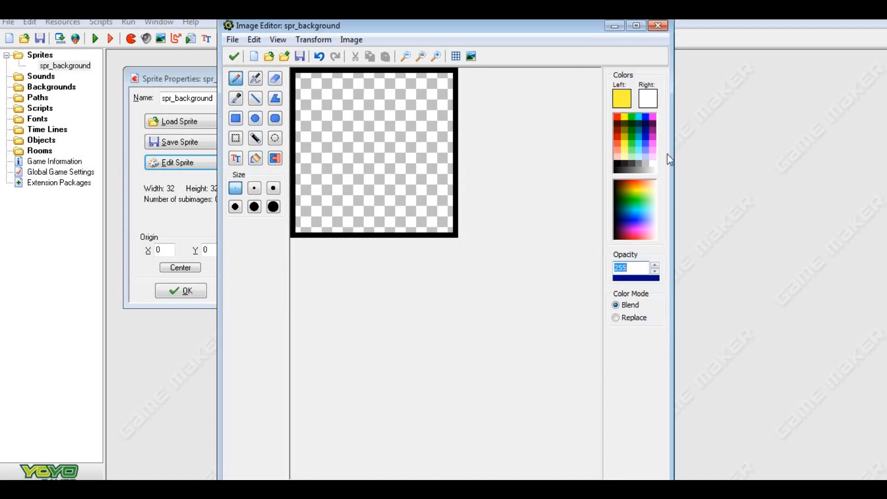
{"action": "left_click", "coordinate": [646, 152]}
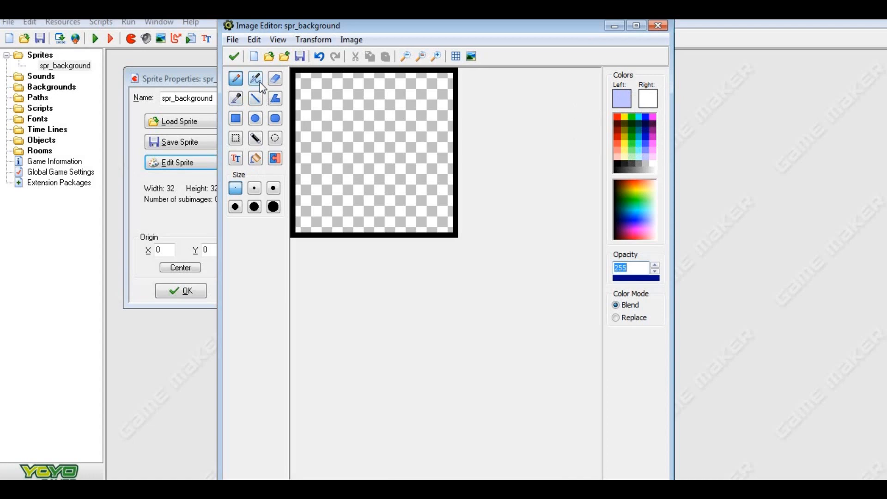
{"action": "left_click", "coordinate": [256, 159]}
{"action": "left_click", "coordinate": [617, 160]}
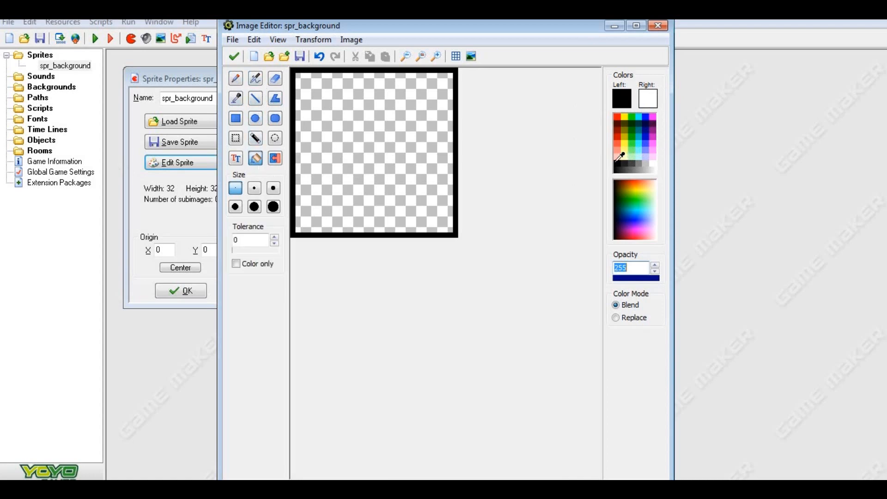
{"action": "left_click", "coordinate": [414, 119]}
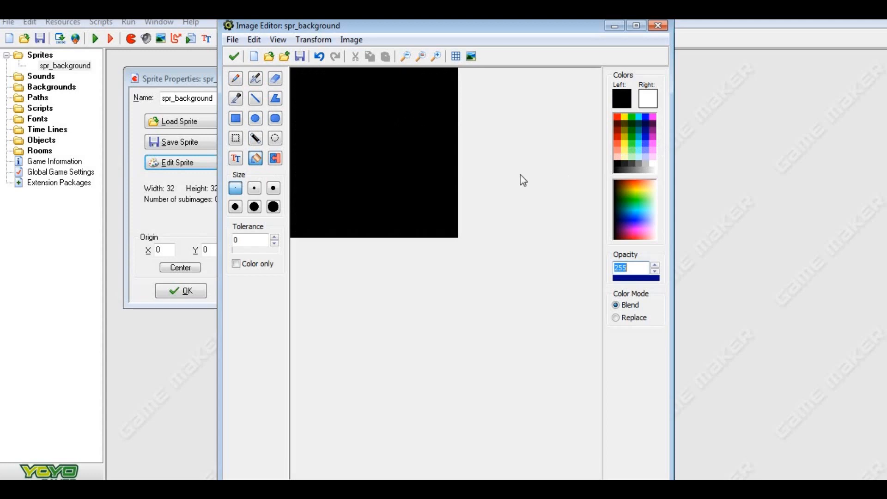
Draw a single white pixel near the black canvas's upper-left corner with the pencil.
{"action": "left_click", "coordinate": [655, 164]}
{"action": "left_click", "coordinate": [236, 78]}
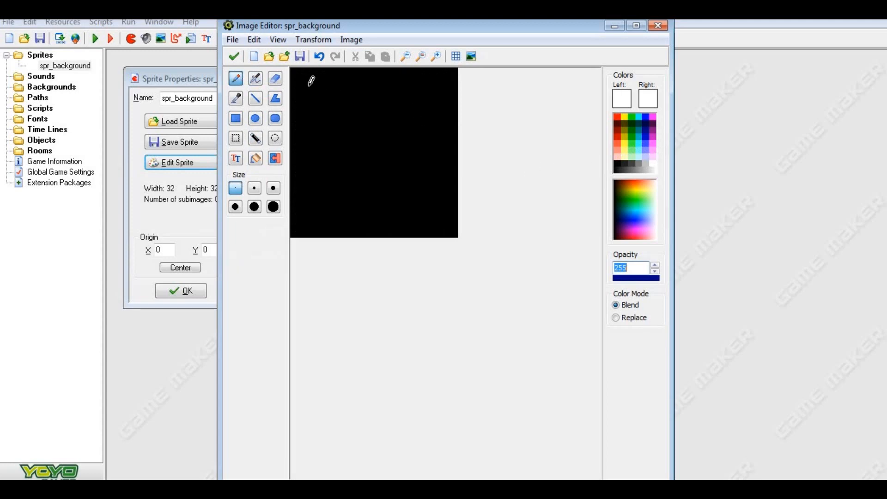
{"action": "left_click", "coordinate": [309, 86]}
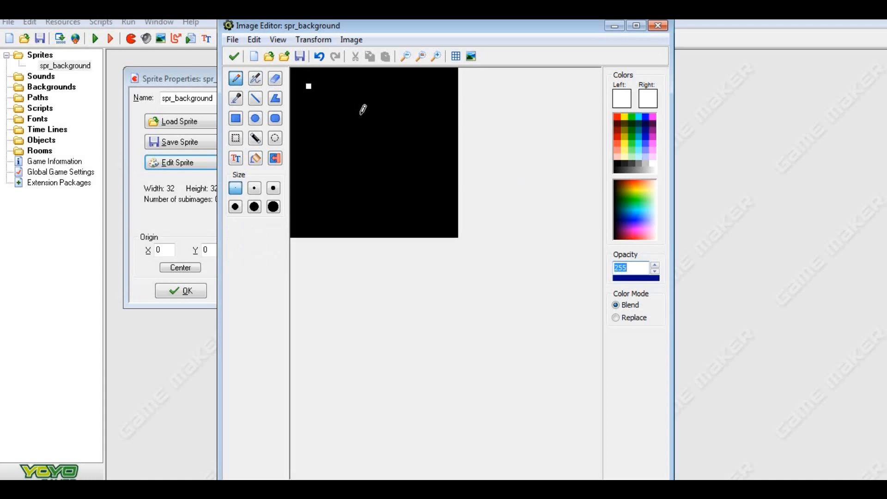
Try to draw a small star shape of white pixels around the first white pixel.
{"action": "left_click", "coordinate": [313, 80]}
{"action": "left_click", "coordinate": [304, 91]}
{"action": "left_click", "coordinate": [313, 91]}
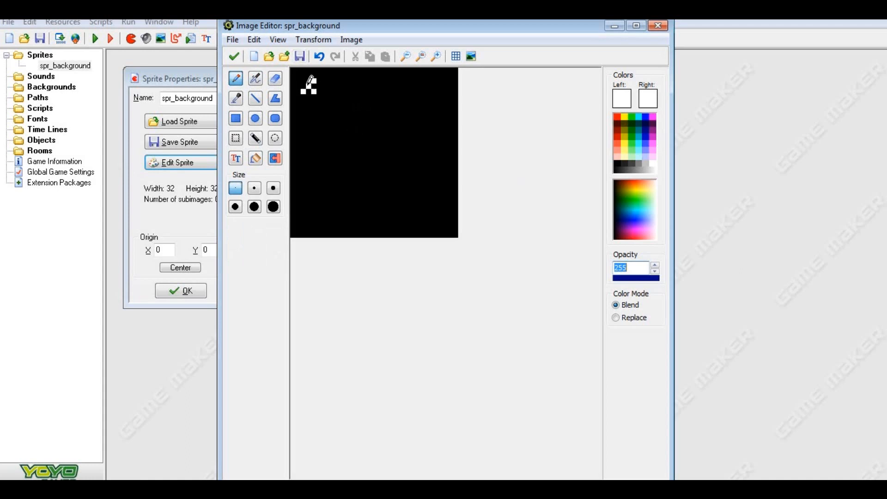
{"action": "left_click", "coordinate": [316, 60]}
{"action": "left_click", "coordinate": [303, 81]}
{"action": "left_click", "coordinate": [309, 76]}
{"action": "left_click", "coordinate": [309, 81]}
{"action": "left_click", "coordinate": [314, 87]}
{"action": "left_click", "coordinate": [308, 92]}
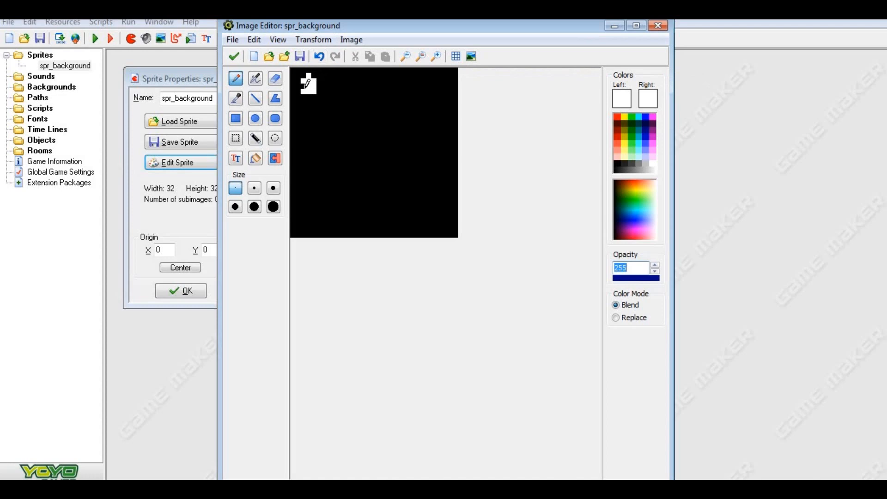
Undo the pencil edits around the first white pixel until only that pixel is left.
{"action": "left_click", "coordinate": [322, 58]}
{"action": "left_click", "coordinate": [321, 58]}
{"action": "left_click", "coordinate": [322, 58]}
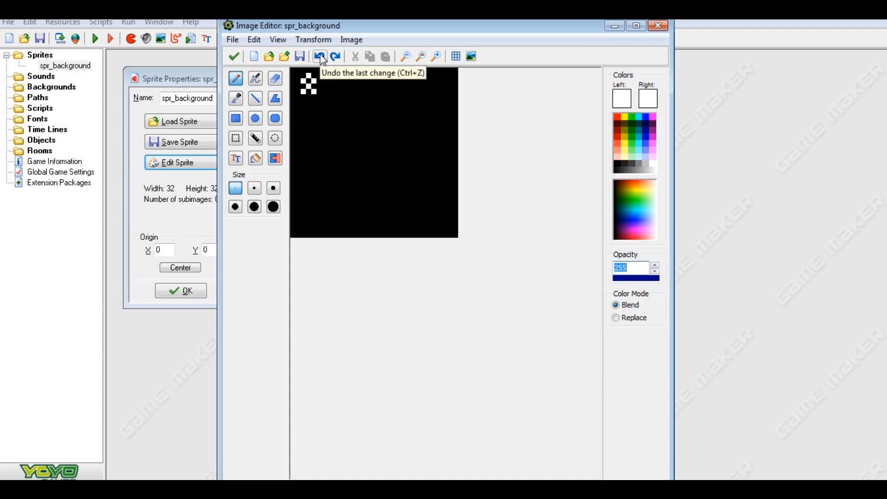
{"action": "left_click", "coordinate": [322, 58]}
{"action": "left_click", "coordinate": [322, 58]}
{"action": "left_click", "coordinate": [322, 58]}
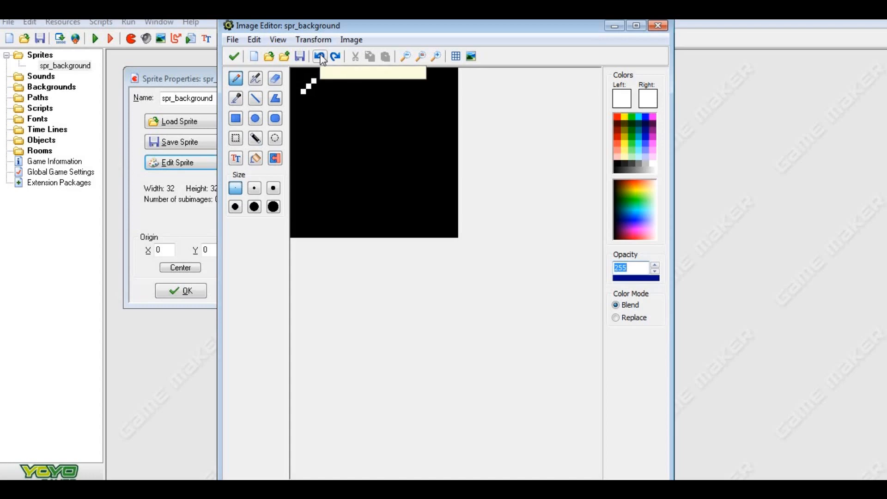
{"action": "left_click", "coordinate": [322, 58]}
{"action": "left_click", "coordinate": [322, 58]}
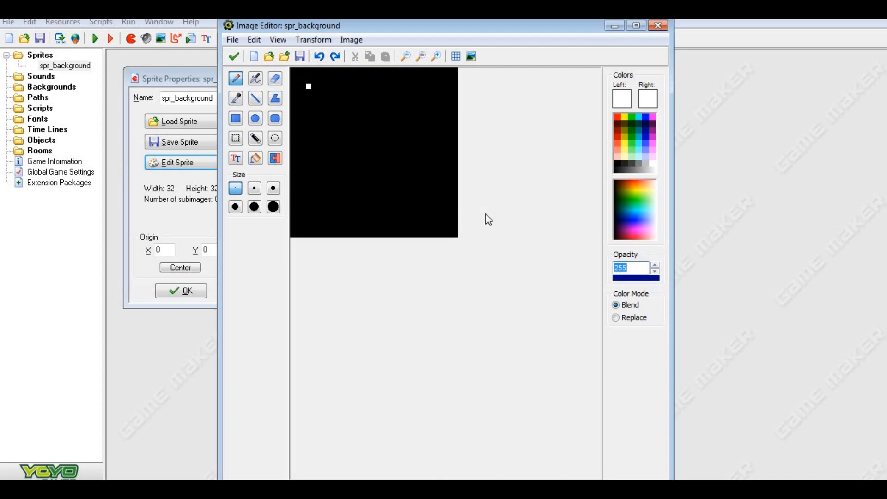
Scatter six more single white pixels across the black canvas as stars.
{"action": "left_click", "coordinate": [381, 75]}
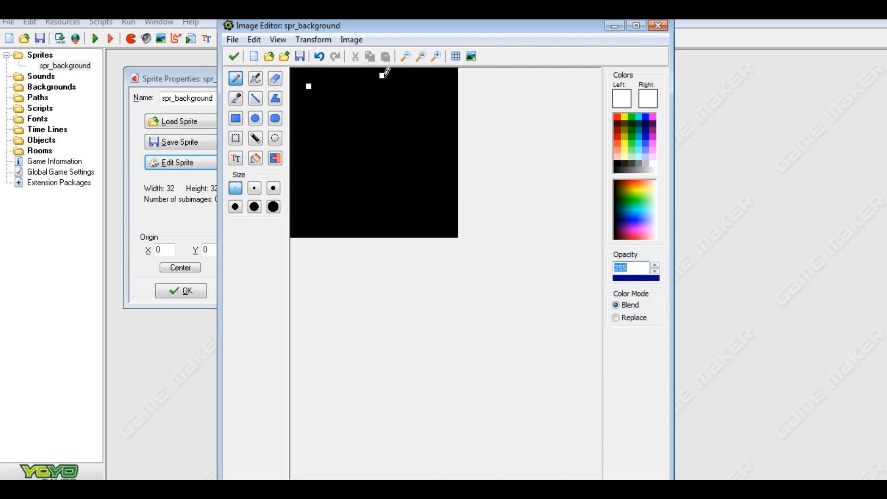
{"action": "left_click", "coordinate": [339, 139]}
{"action": "left_click", "coordinate": [409, 193]}
{"action": "left_click", "coordinate": [303, 224]}
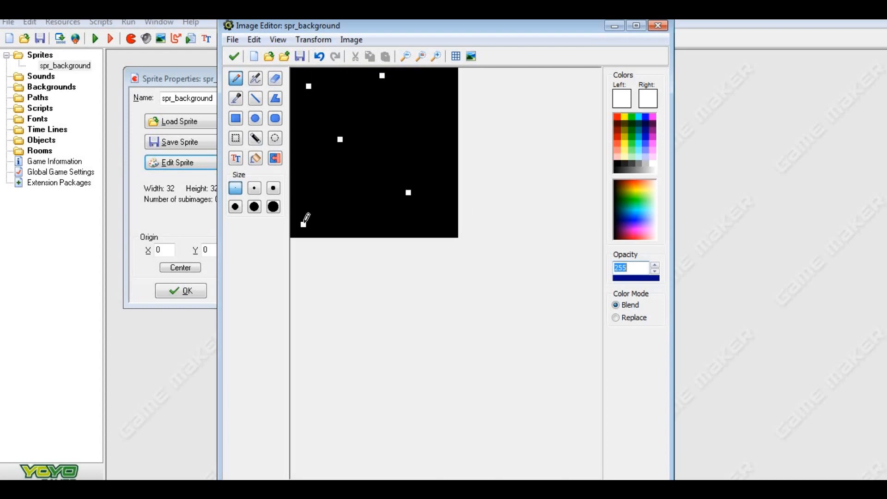
{"action": "left_click", "coordinate": [393, 145]}
{"action": "left_click", "coordinate": [440, 75]}
Keep the finished star image, check it once more in the image editor, and confirm the spr_background sprite.
{"action": "left_click", "coordinate": [233, 56]}
{"action": "double_click", "coordinate": [342, 103]}
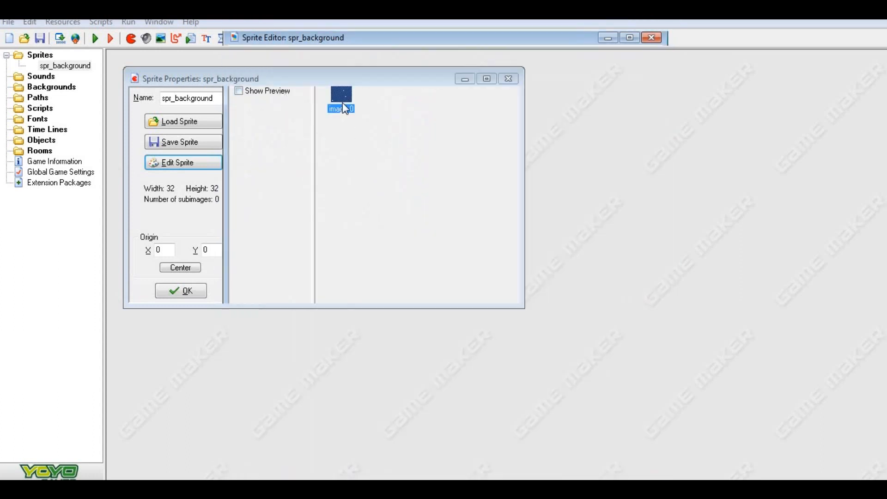
{"action": "left_click", "coordinate": [436, 56]}
{"action": "left_click", "coordinate": [436, 56]}
{"action": "left_click", "coordinate": [436, 56]}
{"action": "left_click", "coordinate": [436, 57]}
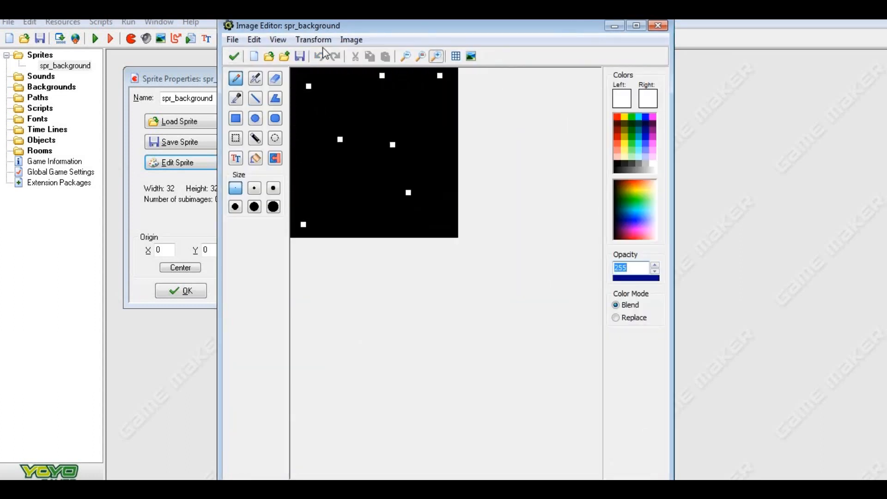
{"action": "left_click", "coordinate": [233, 56]}
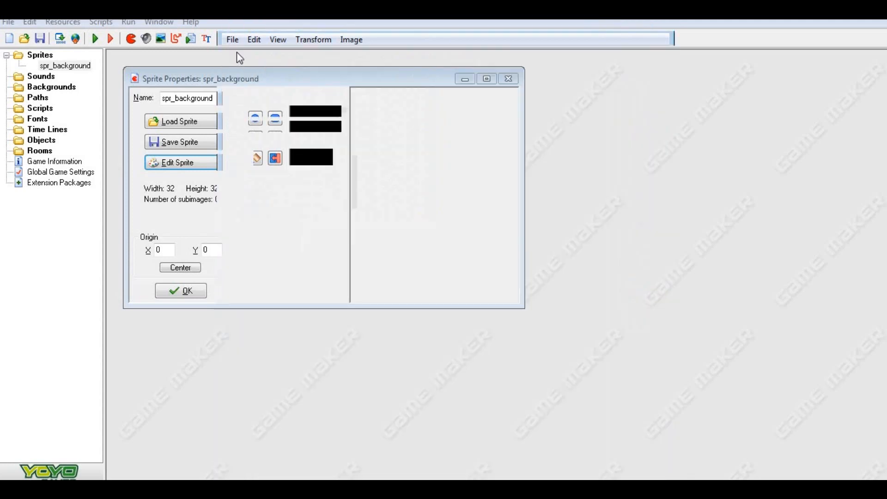
{"action": "left_click", "coordinate": [239, 68]}
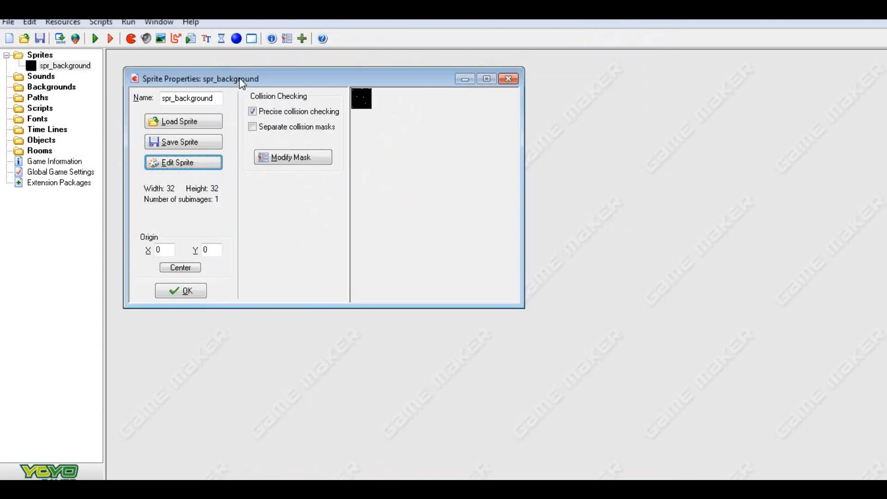
{"action": "left_click", "coordinate": [178, 291]}
Create a new room with its grid hidden and confirm it.
{"action": "right_click", "coordinate": [41, 152]}
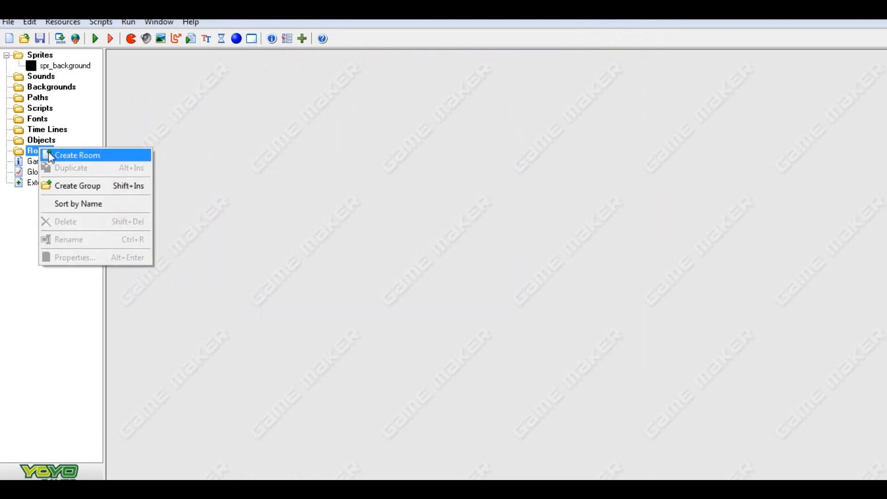
{"action": "left_click", "coordinate": [63, 154]}
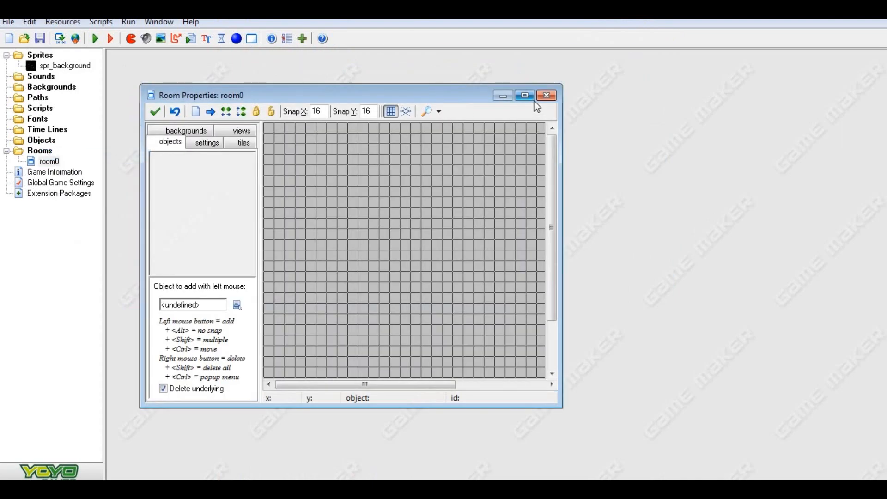
{"action": "left_click", "coordinate": [525, 95]}
{"action": "left_click", "coordinate": [351, 56]}
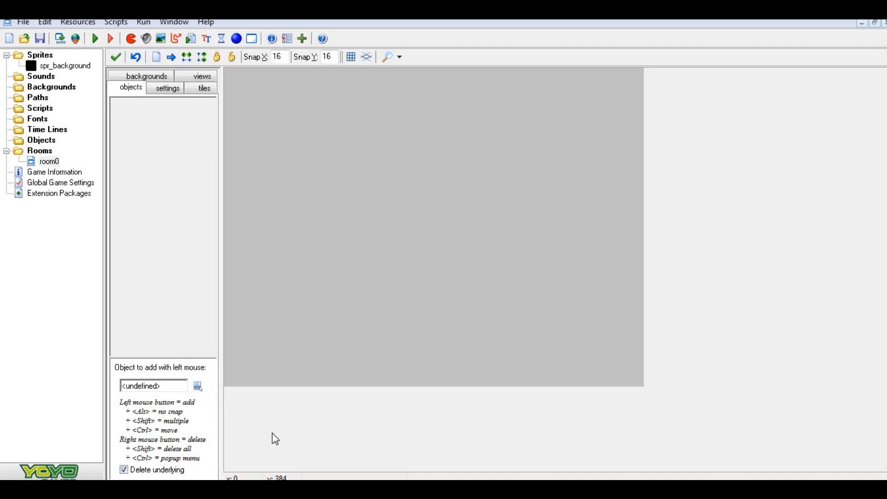
{"action": "left_click", "coordinate": [115, 57]}
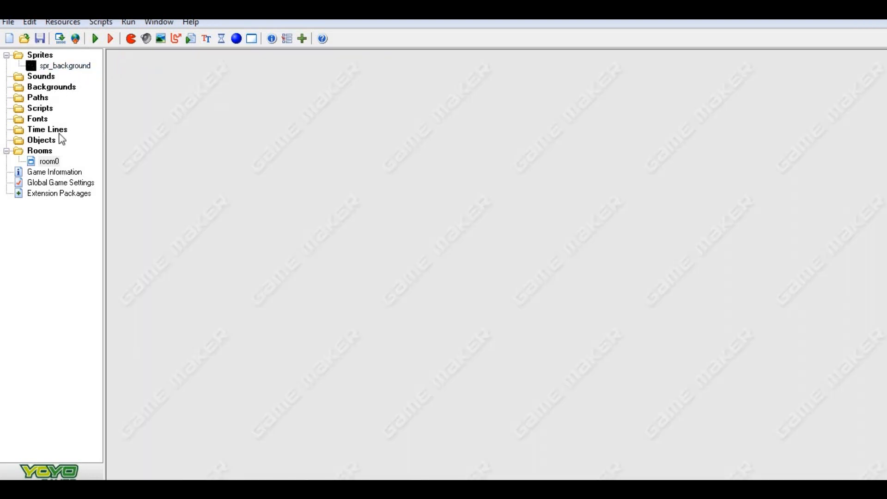
Rename the new room as Level1.
{"action": "right_click", "coordinate": [55, 162]}
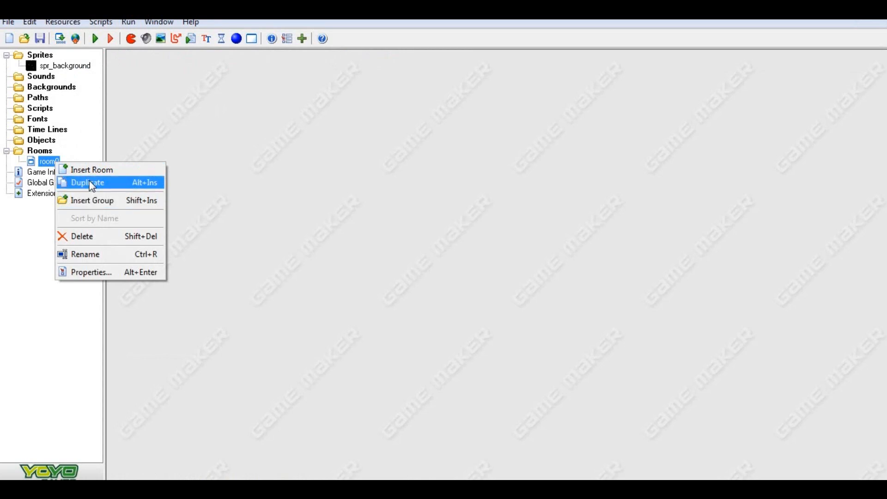
{"action": "left_click", "coordinate": [98, 256]}
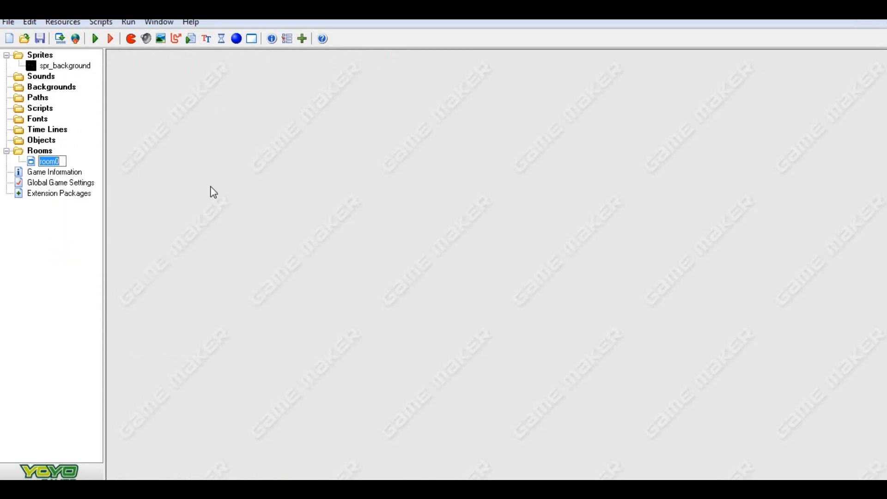
{"action": "type", "text": "Level1"}
{"action": "key", "text": "Return"}
Create a new object named obj_background and confirm it.
{"action": "left_click", "coordinate": [237, 39]}
{"action": "double_click", "coordinate": [218, 131]}
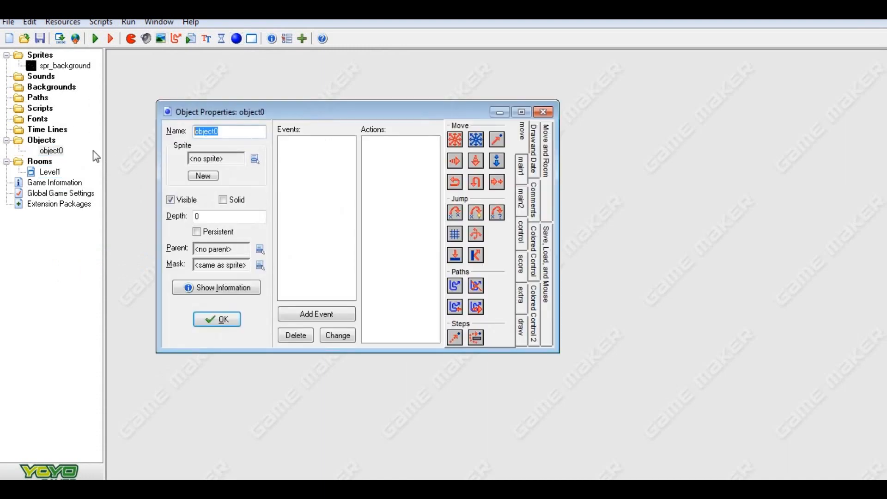
{"action": "type", "text": "obj_bac"}
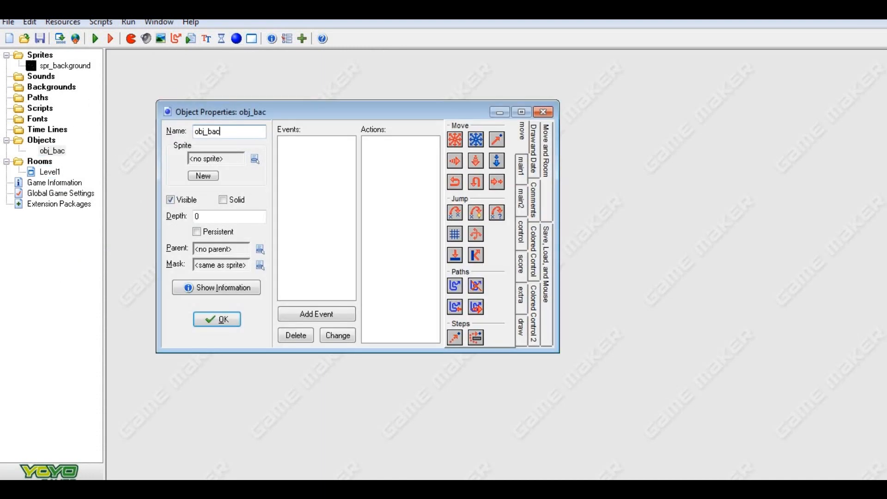
{"action": "type", "text": "kground"}
{"action": "key", "text": "Return"}
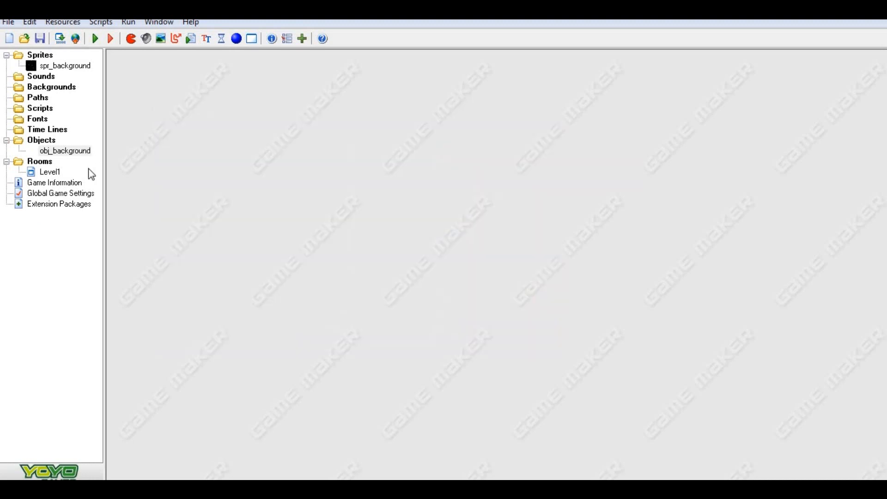
Open the Level1 room in a maximized window and hide its grid.
{"action": "double_click", "coordinate": [41, 172]}
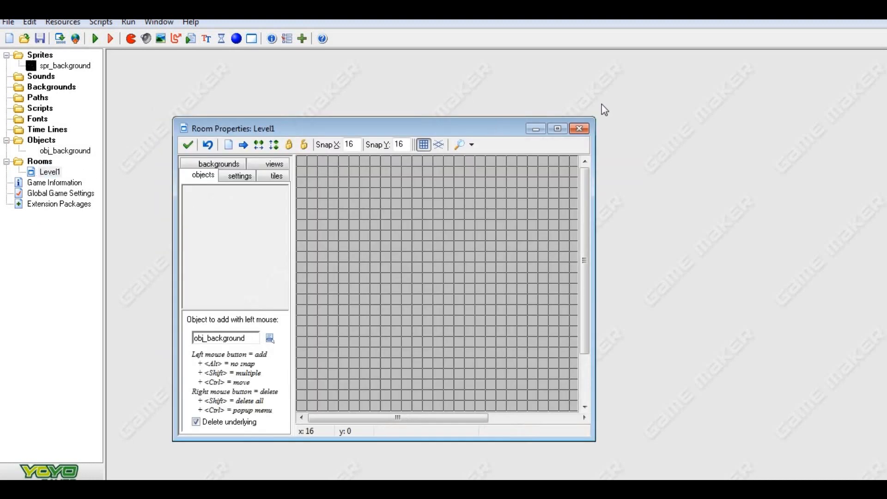
{"action": "left_click", "coordinate": [559, 129]}
{"action": "left_click", "coordinate": [351, 56]}
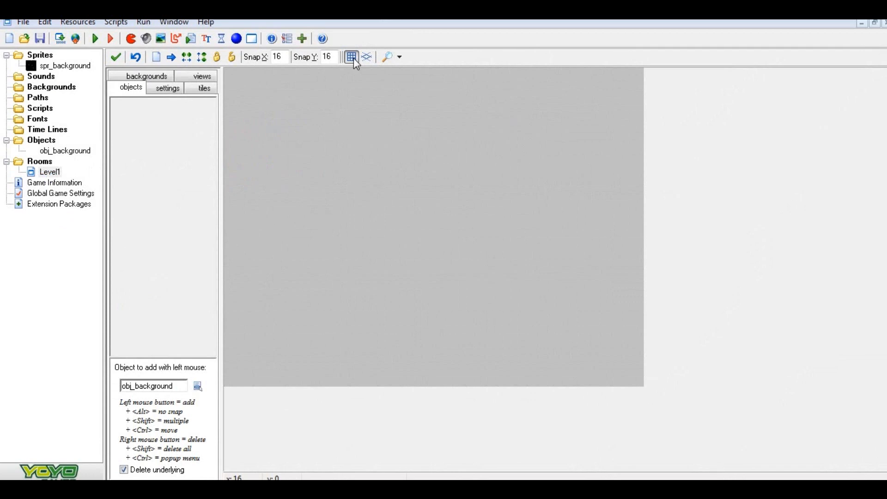
Assign the sprite spr_background to the object obj_background and confirm the object.
{"action": "left_click", "coordinate": [44, 152]}
{"action": "double_click", "coordinate": [41, 152]}
{"action": "left_click", "coordinate": [197, 87]}
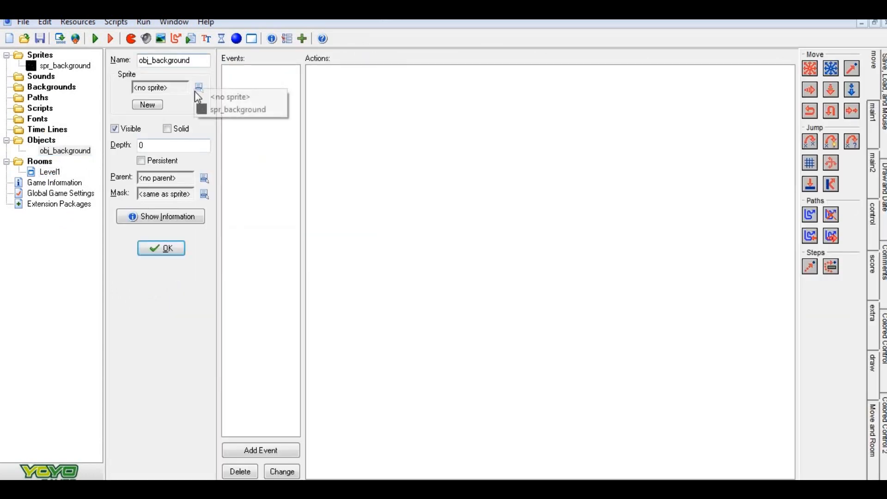
{"action": "left_click", "coordinate": [249, 109]}
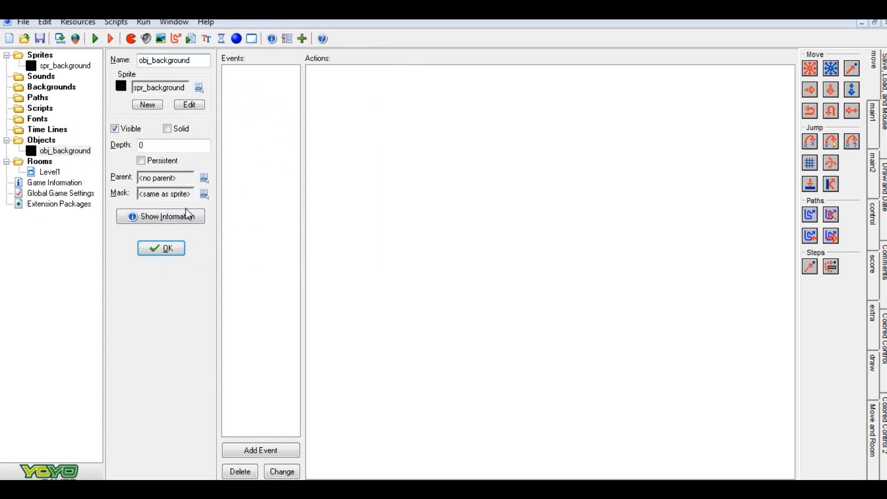
{"action": "left_click", "coordinate": [153, 250]}
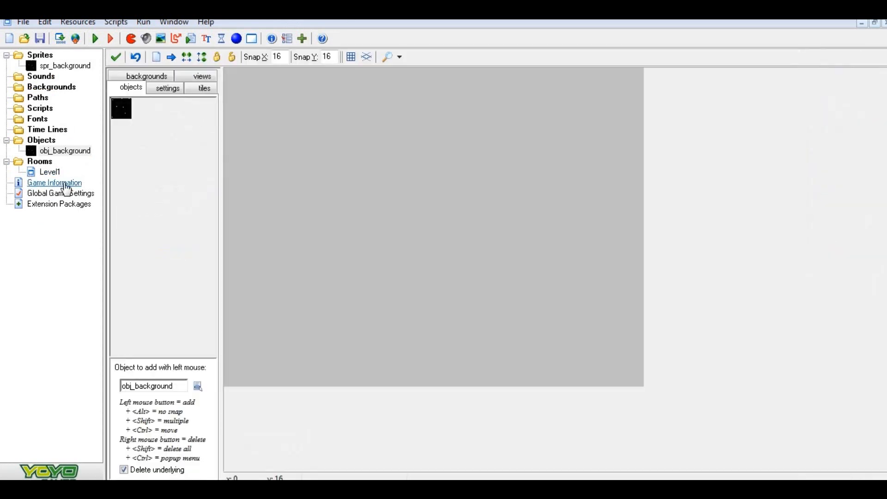
Place a row of obj_background instances along the whole top edge of the Level1 room.
{"action": "left_click_drag", "start_coordinate": [59, 178], "coordinate": [74, 176]}
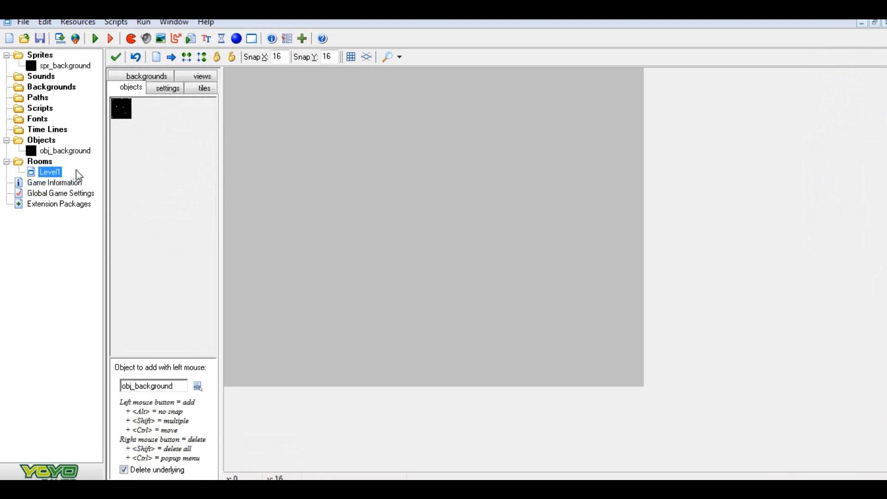
{"action": "left_click", "coordinate": [224, 80]}
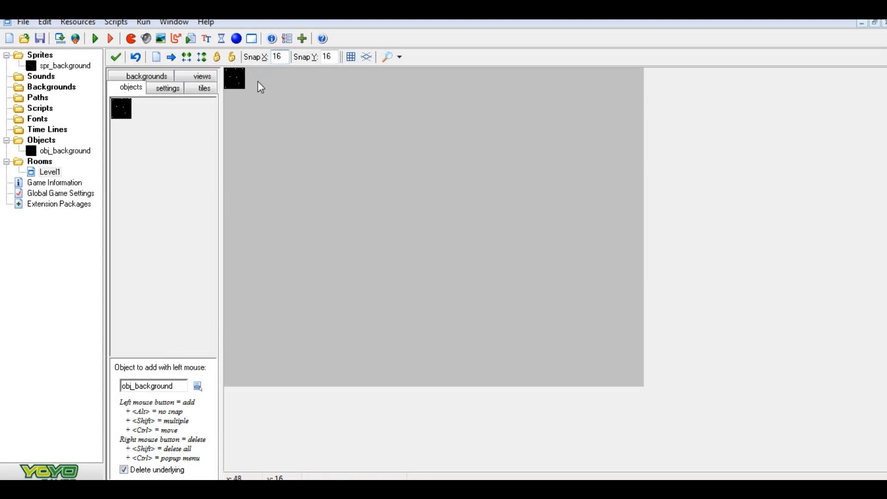
{"action": "mouse_move", "coordinate": [251, 74]}
{"action": "left_mouse_down", "text": "shift"}
{"action": "mouse_move", "coordinate": [392, 69]}
{"action": "mouse_move", "coordinate": [567, 85]}
{"action": "mouse_move", "coordinate": [541, 88]}
{"action": "mouse_move", "coordinate": [525, 76]}
{"action": "mouse_move", "coordinate": [630, 81]}
{"action": "left_mouse_up", "text": "shift"}
{"action": "right_click", "coordinate": [543, 85]}
{"action": "right_click", "coordinate": [528, 90]}
{"action": "right_click", "coordinate": [564, 88]}
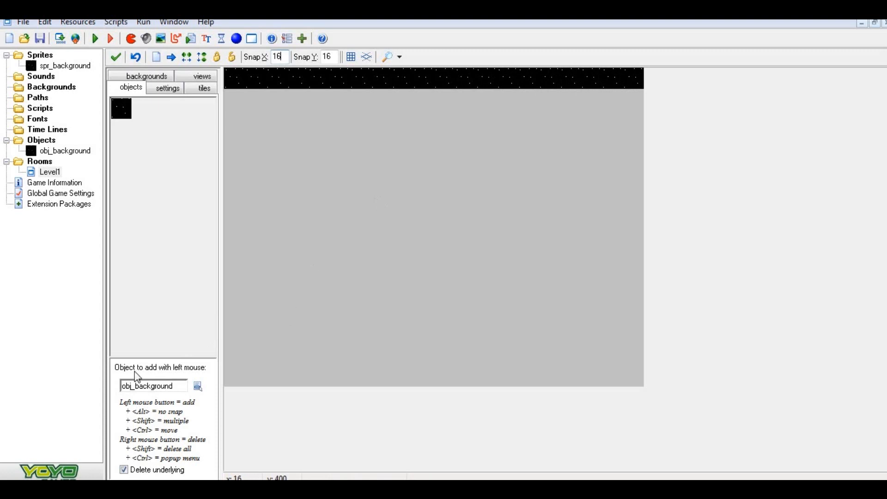
{"action": "left_click", "coordinate": [170, 88]}
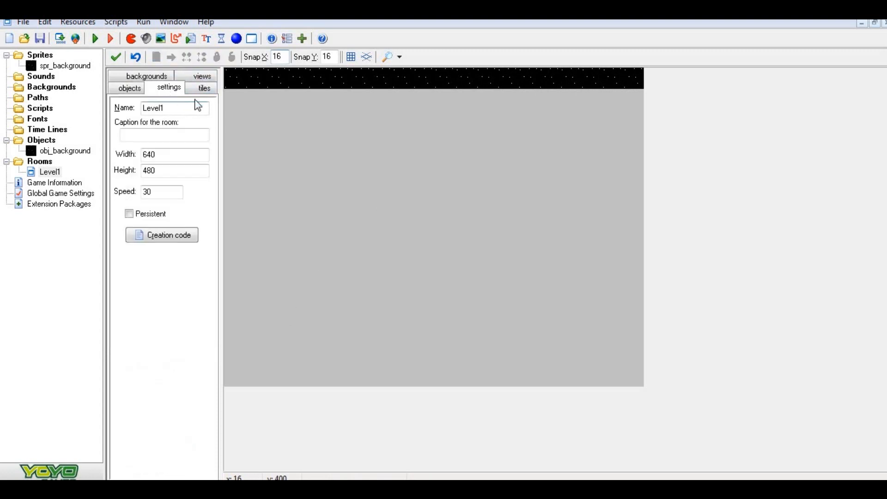
{"action": "left_click", "coordinate": [204, 88]}
{"action": "left_click", "coordinate": [205, 76]}
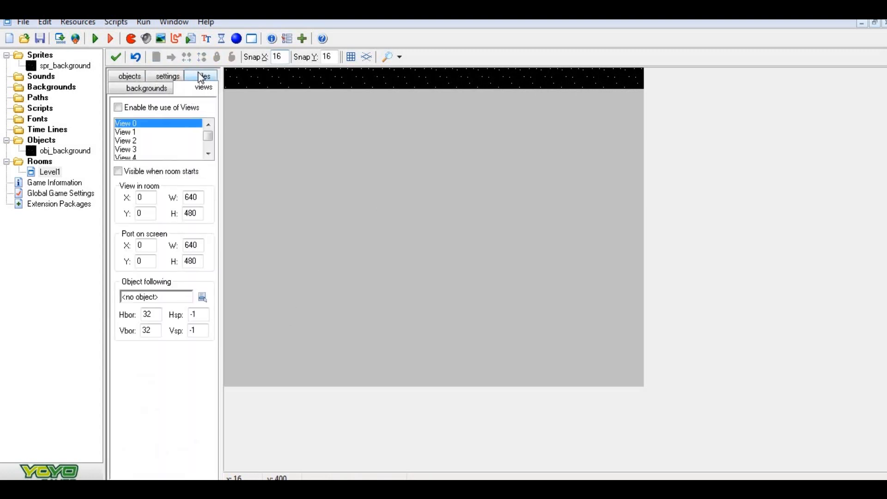
{"action": "left_click", "coordinate": [169, 79]}
{"action": "left_click", "coordinate": [141, 88]}
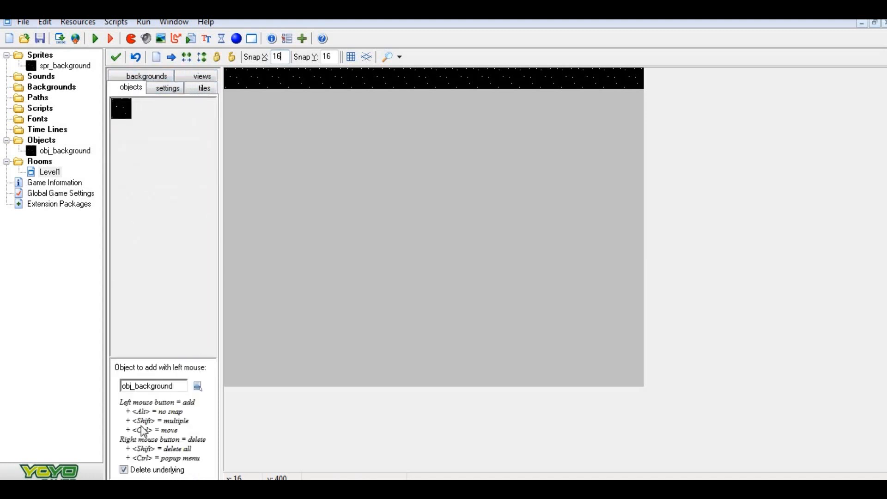
Turn off deleting of underlying instances and fill the upper third of the Level1 room with obj_background instances.
{"action": "left_click", "coordinate": [144, 469]}
{"action": "left_click", "coordinate": [230, 81]}
{"action": "mouse_move", "coordinate": [230, 82]}
{"action": "left_mouse_down"}
{"action": "mouse_move", "coordinate": [297, 95]}
{"action": "mouse_move", "coordinate": [447, 93]}
{"action": "mouse_move", "coordinate": [382, 99]}
{"action": "mouse_move", "coordinate": [517, 127]}
{"action": "mouse_move", "coordinate": [276, 147]}
{"action": "mouse_move", "coordinate": [227, 127]}
{"action": "mouse_move", "coordinate": [263, 124]}
{"action": "mouse_move", "coordinate": [368, 174]}
{"action": "mouse_move", "coordinate": [370, 105]}
{"action": "mouse_move", "coordinate": [420, 109]}
{"action": "mouse_move", "coordinate": [461, 92]}
{"action": "mouse_move", "coordinate": [669, 88]}
{"action": "mouse_move", "coordinate": [491, 109]}
{"action": "mouse_move", "coordinate": [561, 107]}
{"action": "mouse_move", "coordinate": [525, 113]}
{"action": "mouse_move", "coordinate": [636, 138]}
{"action": "left_mouse_up"}
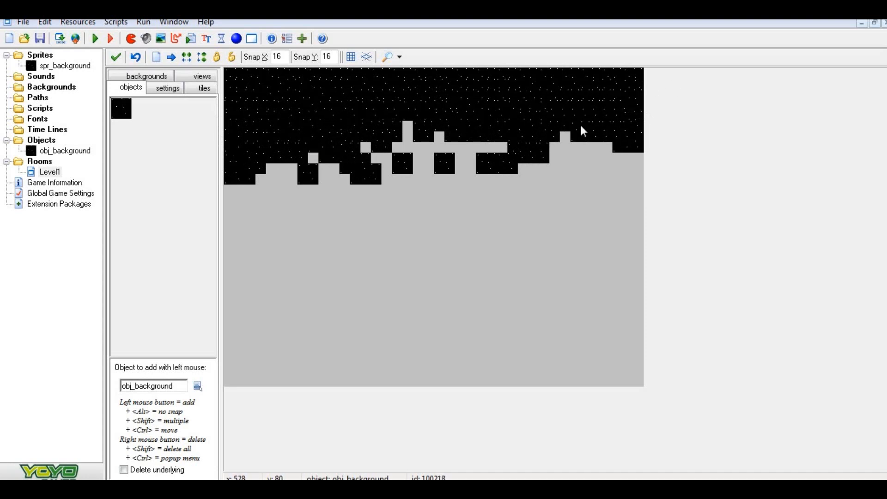
{"action": "mouse_move", "coordinate": [581, 126]}
{"action": "left_mouse_down", "text": "shift"}
{"action": "mouse_move", "coordinate": [627, 142]}
{"action": "mouse_move", "coordinate": [506, 142]}
{"action": "mouse_move", "coordinate": [644, 155]}
{"action": "mouse_move", "coordinate": [634, 155]}
{"action": "left_mouse_up", "text": "shift"}
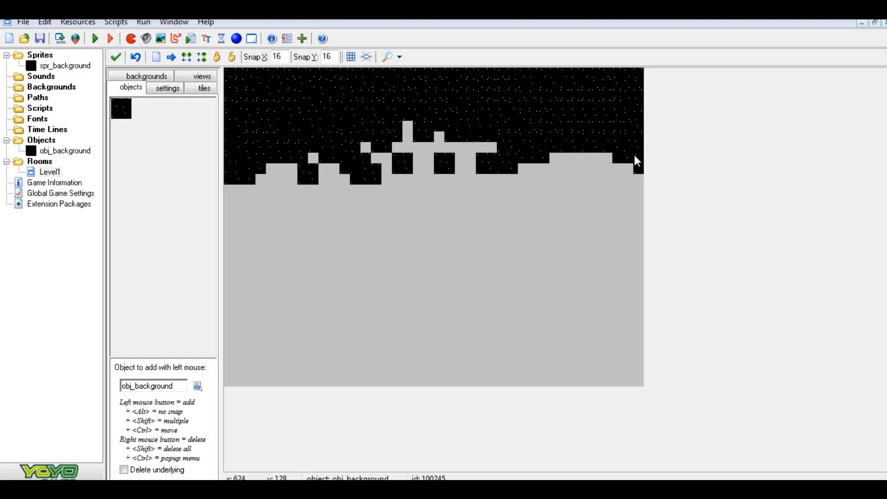
{"action": "mouse_move", "coordinate": [524, 158]}
{"action": "left_mouse_down", "text": "shift"}
{"action": "mouse_move", "coordinate": [355, 139]}
{"action": "mouse_move", "coordinate": [375, 160]}
{"action": "mouse_move", "coordinate": [409, 130]}
{"action": "mouse_move", "coordinate": [455, 154]}
{"action": "mouse_move", "coordinate": [247, 169]}
{"action": "left_mouse_up", "text": "shift"}
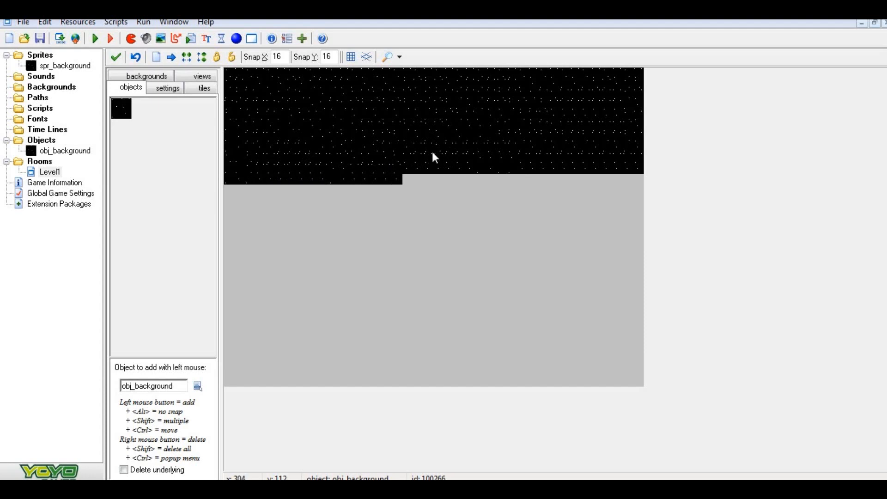
{"action": "left_click", "coordinate": [411, 175]}
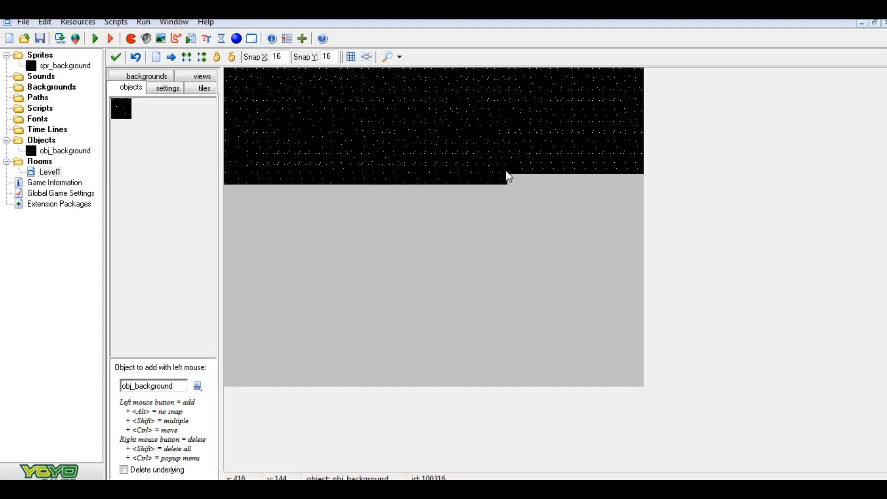
{"action": "mouse_move", "coordinate": [545, 179]}
{"action": "left_mouse_down", "text": "shift"}
{"action": "mouse_move", "coordinate": [588, 173]}
{"action": "mouse_move", "coordinate": [639, 182]}
{"action": "mouse_move", "coordinate": [597, 181]}
{"action": "left_mouse_up", "text": "shift"}
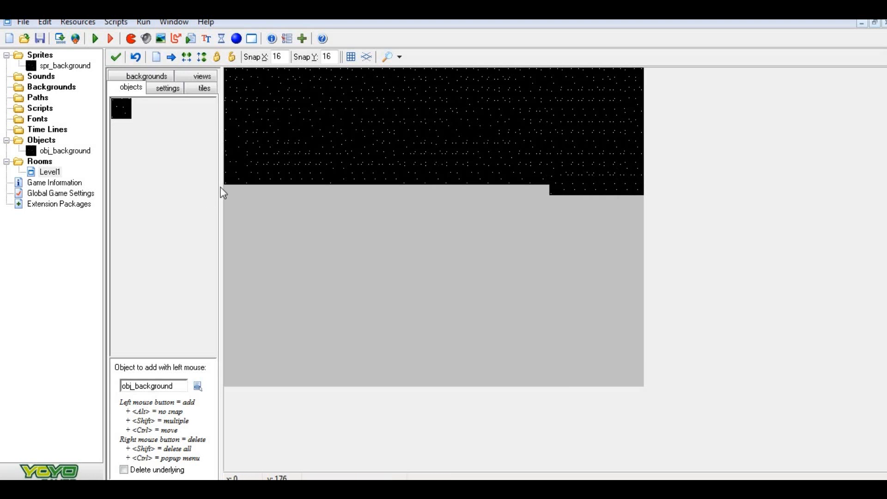
Extend the obj_background fill down the room without gaps, leaving only an empty strip along the bottom edge.
{"action": "mouse_move", "coordinate": [220, 187]}
{"action": "left_mouse_down", "text": "shift"}
{"action": "mouse_move", "coordinate": [496, 185]}
{"action": "mouse_move", "coordinate": [373, 198]}
{"action": "mouse_move", "coordinate": [668, 202]}
{"action": "mouse_move", "coordinate": [646, 228]}
{"action": "mouse_move", "coordinate": [594, 217]}
{"action": "mouse_move", "coordinate": [565, 226]}
{"action": "mouse_move", "coordinate": [461, 218]}
{"action": "mouse_move", "coordinate": [379, 228]}
{"action": "mouse_move", "coordinate": [382, 245]}
{"action": "left_mouse_up", "text": "shift"}
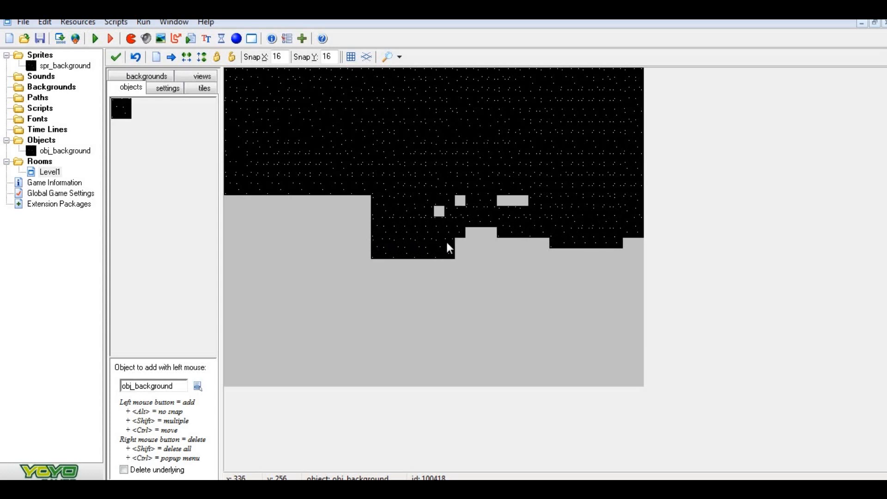
{"action": "mouse_move", "coordinate": [448, 247]}
{"action": "left_mouse_down", "text": "shift"}
{"action": "mouse_move", "coordinate": [627, 227]}
{"action": "mouse_move", "coordinate": [493, 273]}
{"action": "mouse_move", "coordinate": [206, 267]}
{"action": "mouse_move", "coordinate": [171, 305]}
{"action": "mouse_move", "coordinate": [204, 279]}
{"action": "mouse_move", "coordinate": [269, 276]}
{"action": "mouse_move", "coordinate": [268, 255]}
{"action": "mouse_move", "coordinate": [228, 218]}
{"action": "mouse_move", "coordinate": [244, 194]}
{"action": "mouse_move", "coordinate": [259, 200]}
{"action": "mouse_move", "coordinate": [309, 289]}
{"action": "mouse_move", "coordinate": [365, 299]}
{"action": "left_mouse_up", "text": "shift"}
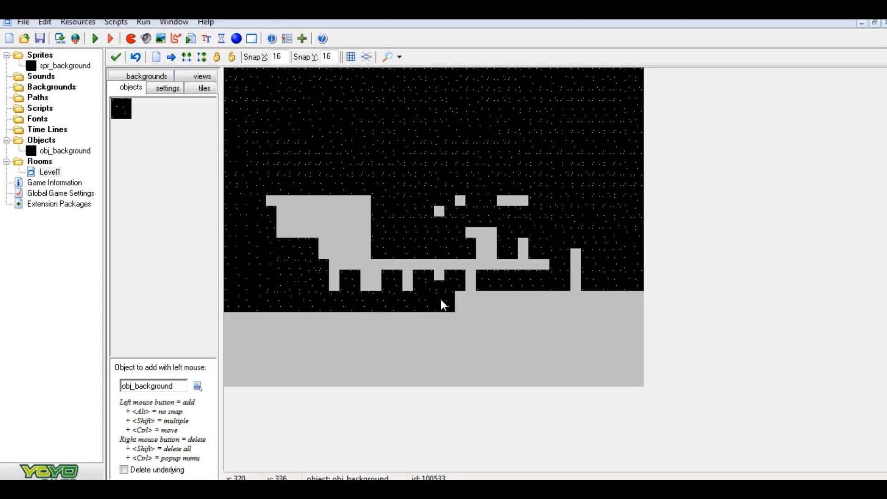
{"action": "left_click_drag", "start_coordinate": [441, 298], "coordinate": [637, 296], "text": "shift"}
{"action": "mouse_move", "coordinate": [576, 281]}
{"action": "left_mouse_down", "text": "shift"}
{"action": "mouse_move", "coordinate": [570, 251]}
{"action": "mouse_move", "coordinate": [562, 279]}
{"action": "mouse_move", "coordinate": [527, 235]}
{"action": "left_mouse_up", "text": "shift"}
{"action": "mouse_move", "coordinate": [474, 279]}
{"action": "left_mouse_down", "text": "shift"}
{"action": "mouse_move", "coordinate": [431, 217]}
{"action": "mouse_move", "coordinate": [538, 245]}
{"action": "mouse_move", "coordinate": [478, 213]}
{"action": "mouse_move", "coordinate": [453, 237]}
{"action": "left_mouse_up", "text": "shift"}
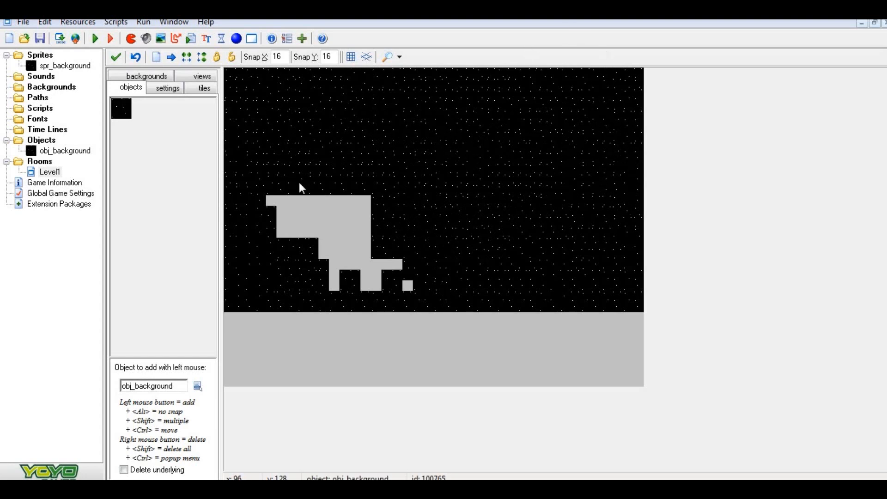
{"action": "mouse_move", "coordinate": [302, 222]}
{"action": "left_mouse_down", "text": "shift"}
{"action": "mouse_move", "coordinate": [273, 185]}
{"action": "mouse_move", "coordinate": [303, 253]}
{"action": "mouse_move", "coordinate": [370, 281]}
{"action": "mouse_move", "coordinate": [323, 259]}
{"action": "mouse_move", "coordinate": [425, 283]}
{"action": "mouse_move", "coordinate": [338, 234]}
{"action": "mouse_move", "coordinate": [420, 298]}
{"action": "mouse_move", "coordinate": [368, 240]}
{"action": "mouse_move", "coordinate": [336, 238]}
{"action": "mouse_move", "coordinate": [313, 201]}
{"action": "mouse_move", "coordinate": [315, 209]}
{"action": "left_mouse_up", "text": "shift"}
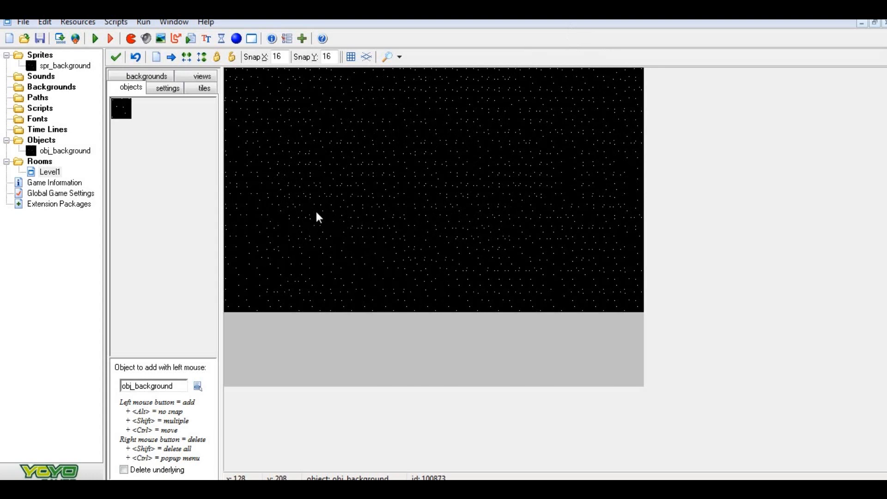
Confirm the Level1 room and remove the instances lying outside it.
{"action": "left_click", "coordinate": [55, 90]}
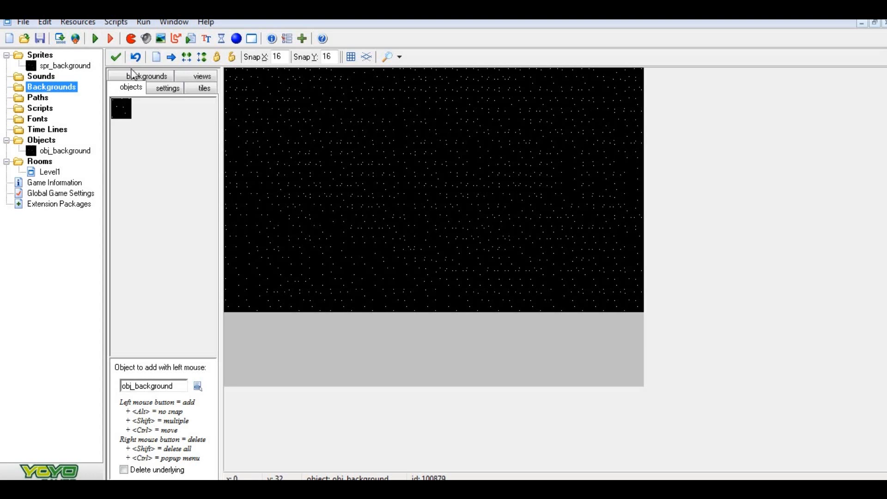
{"action": "left_click", "coordinate": [116, 56]}
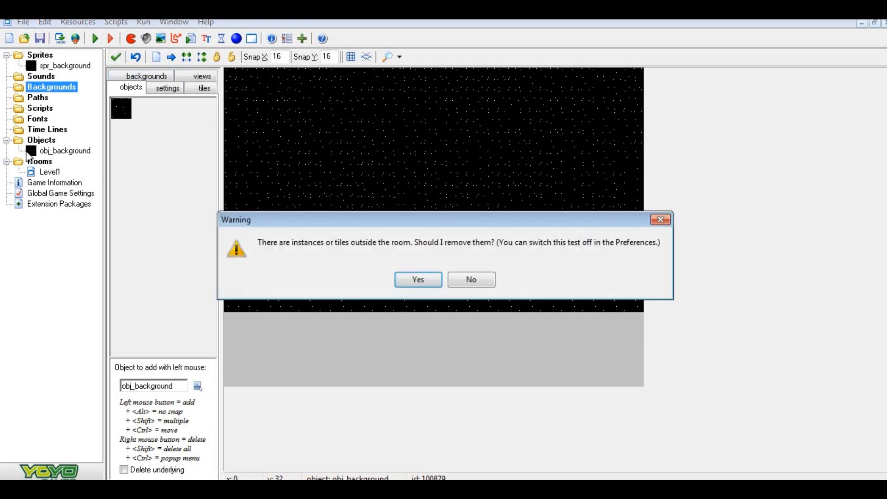
{"action": "left_click", "coordinate": [420, 278]}
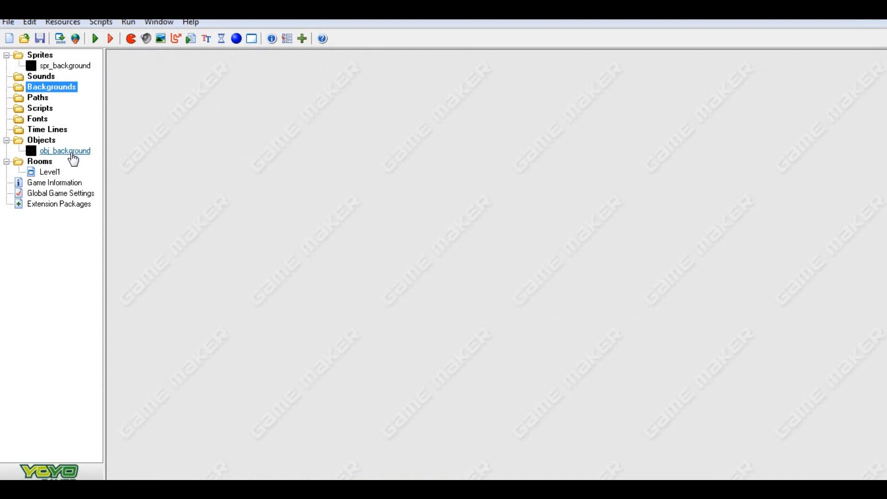
{"action": "left_click", "coordinate": [72, 157]}
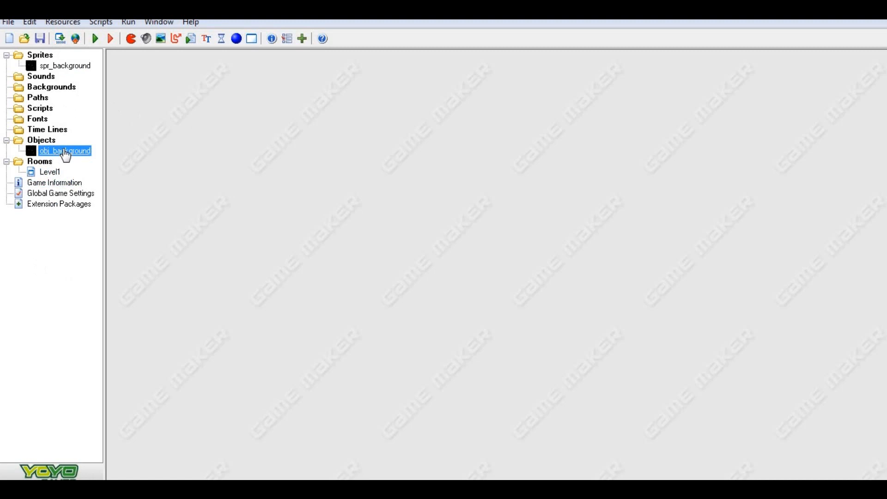
{"action": "double_click", "coordinate": [65, 152]}
{"action": "left_click_drag", "start_coordinate": [470, 166], "coordinate": [536, 117]}
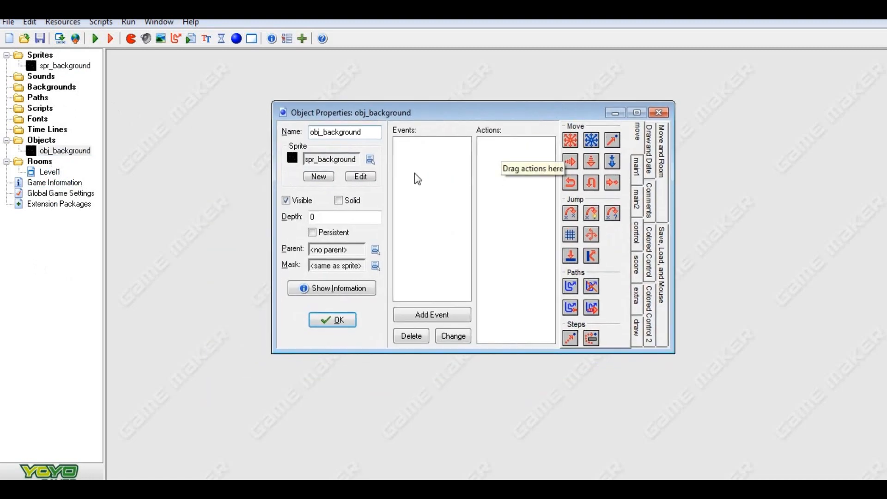
{"action": "left_click", "coordinate": [415, 311]}
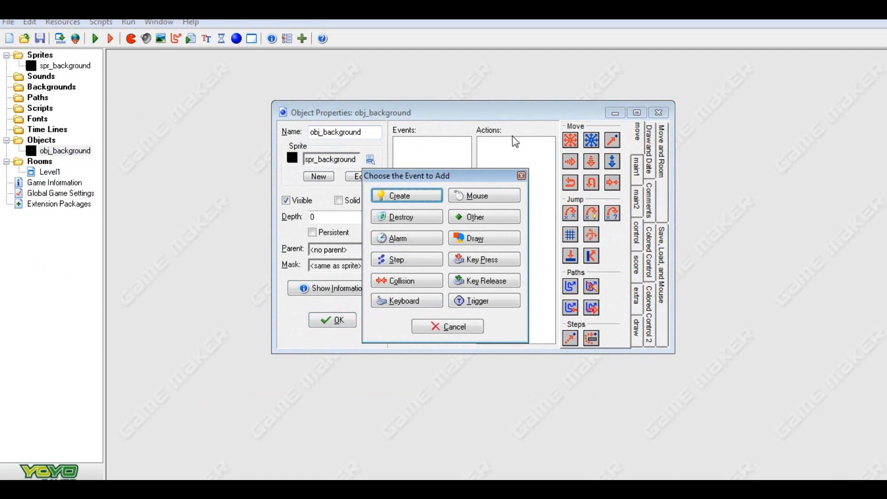
{"action": "left_click_drag", "start_coordinate": [476, 175], "coordinate": [500, 132]}
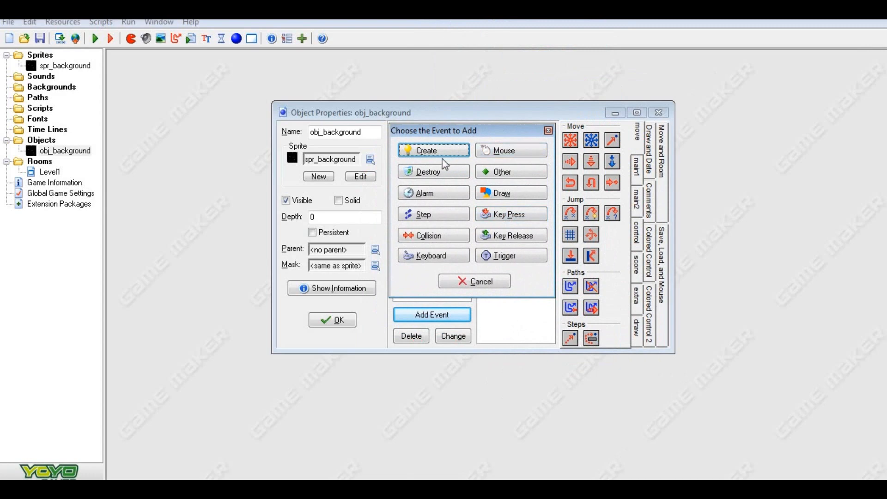
{"action": "left_click", "coordinate": [460, 286]}
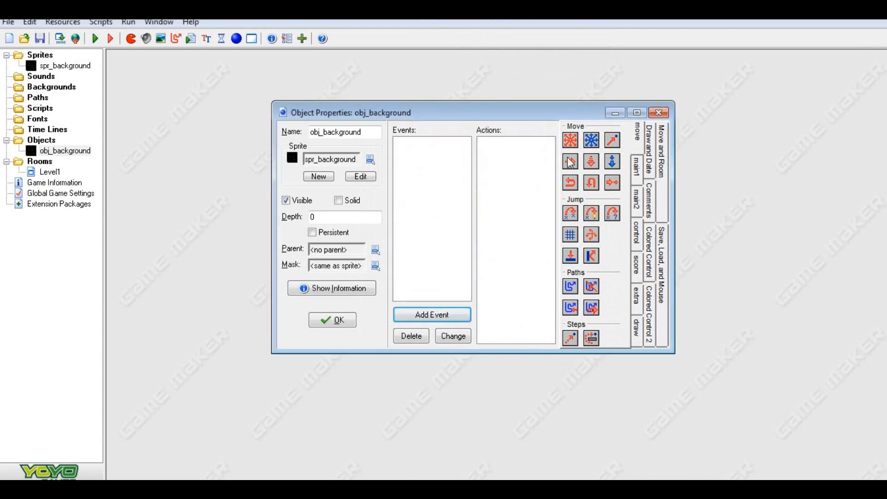
{"action": "left_click", "coordinate": [342, 320]}
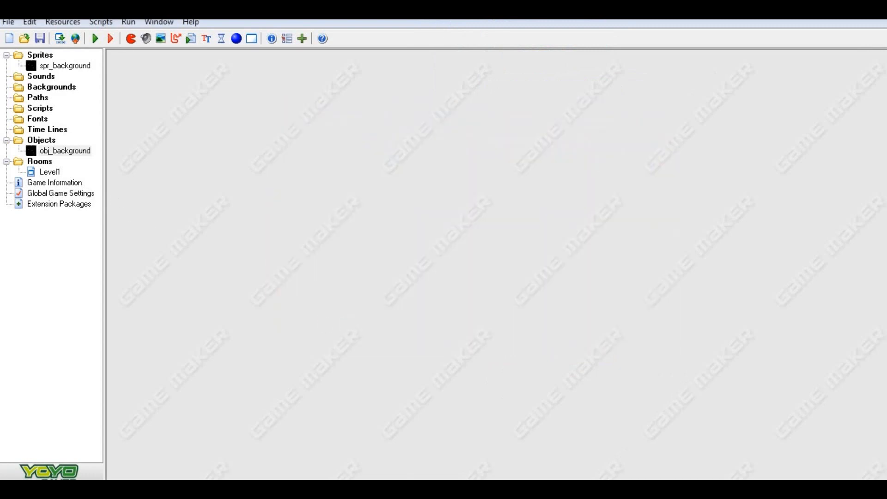
Create a new object named obj_floor without a sprite and confirm it.
{"action": "left_click", "coordinate": [236, 39]}
{"action": "left_click_drag", "start_coordinate": [282, 197], "coordinate": [187, 188]}
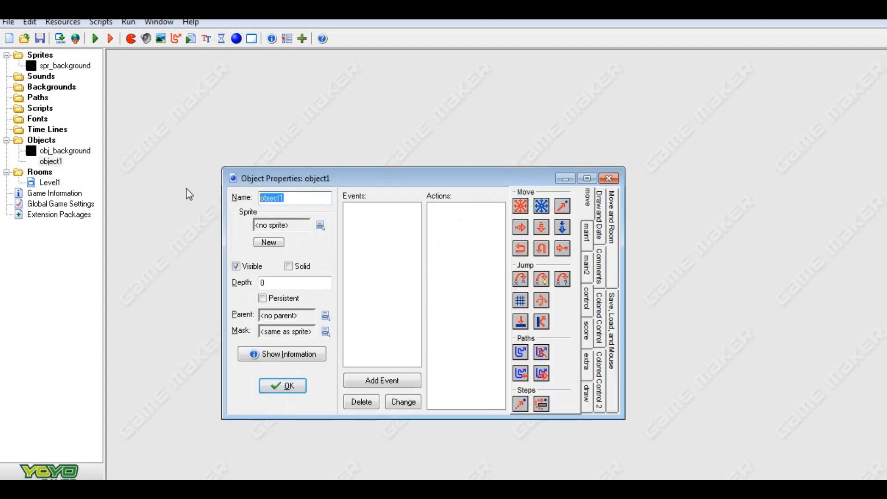
{"action": "type", "text": "obj"}
{"action": "type", "text": "_fllo"}
{"action": "key", "text": "BackSpace"}
{"action": "key", "text": "BackSpace"}
{"action": "type", "text": "oor"}
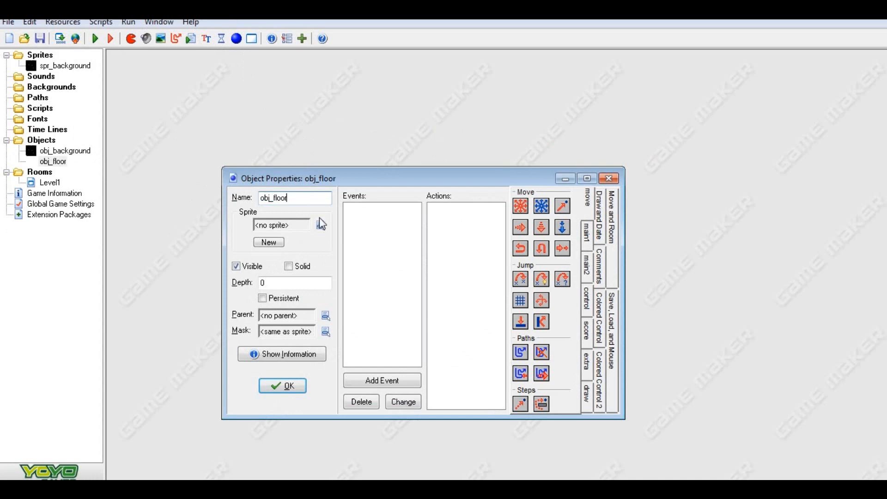
{"action": "left_click", "coordinate": [282, 386]}
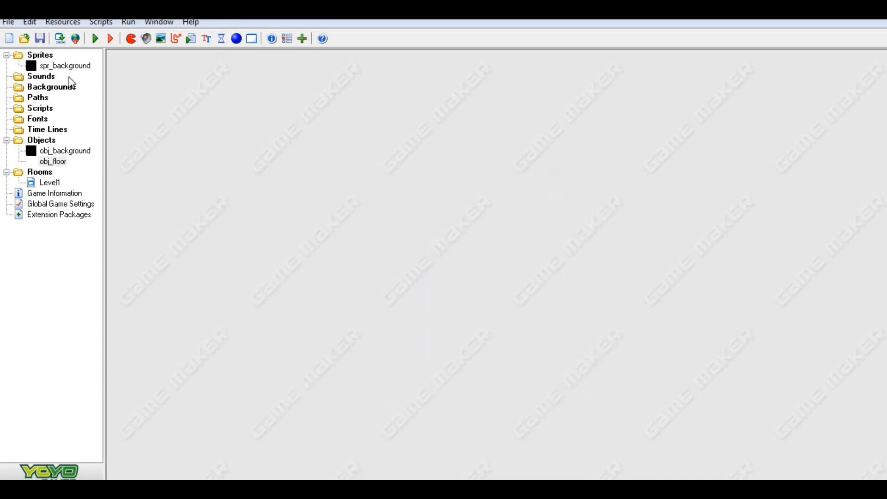
Create a new sprite and name it spr_player.
{"action": "right_click", "coordinate": [48, 59]}
{"action": "left_click", "coordinate": [56, 68]}
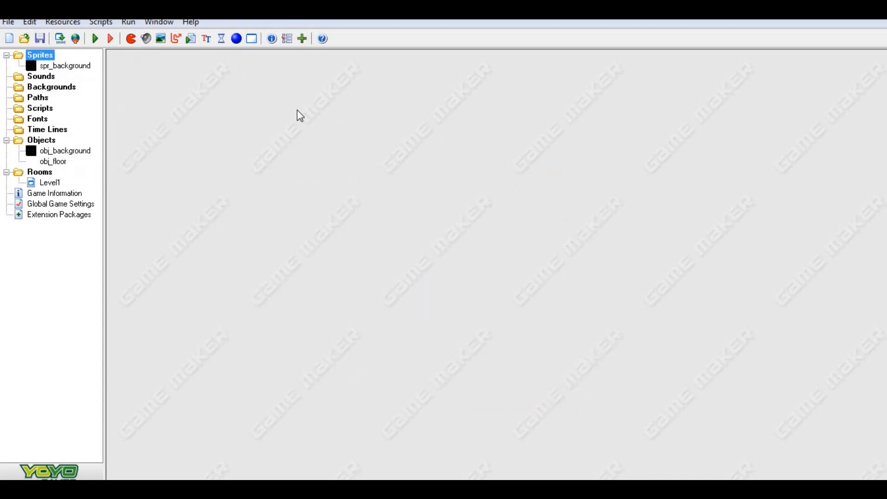
{"action": "left_click", "coordinate": [131, 39]}
{"action": "double_click", "coordinate": [314, 217]}
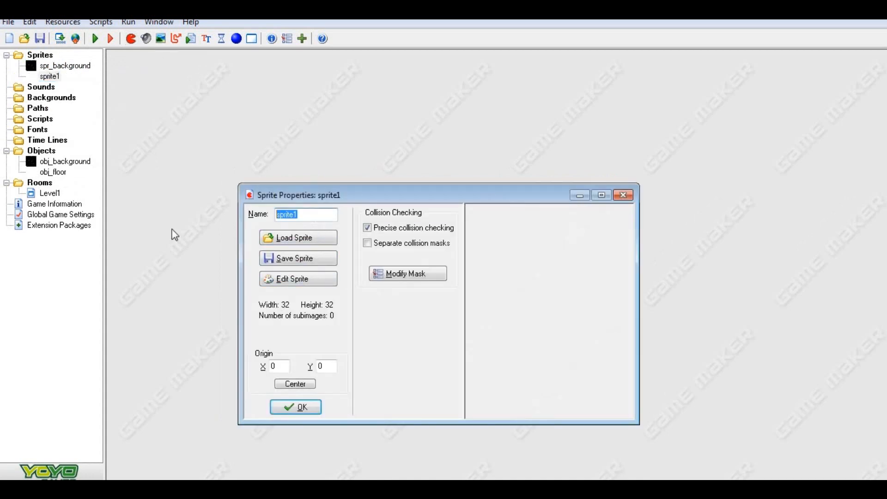
{"action": "type", "text": "spr_p"}
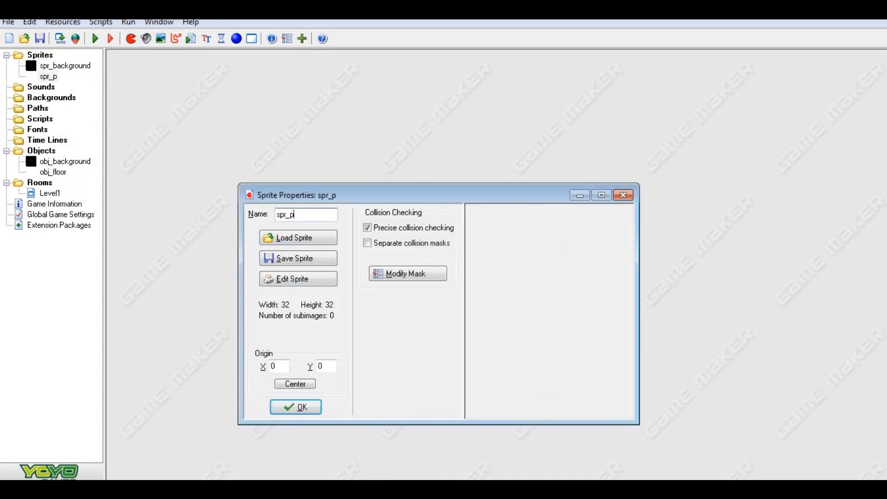
{"action": "type", "text": "layer"}
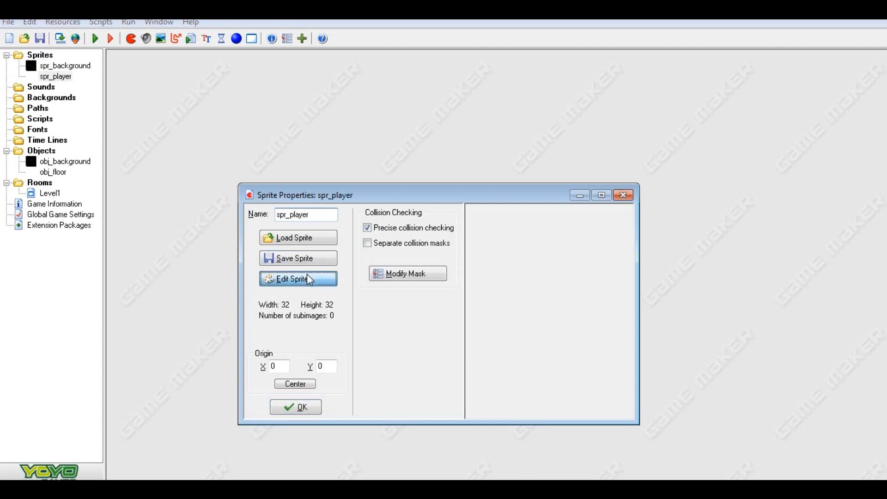
Add a new blank image to the sprite spr_player with a width of 32 and a height of 50.
{"action": "left_click", "coordinate": [308, 279]}
{"action": "left_click", "coordinate": [239, 51]}
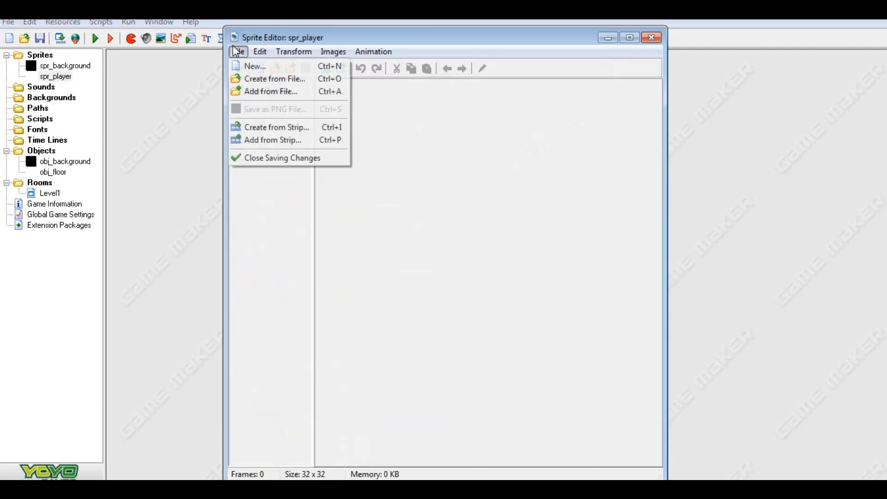
{"action": "left_click", "coordinate": [249, 66]}
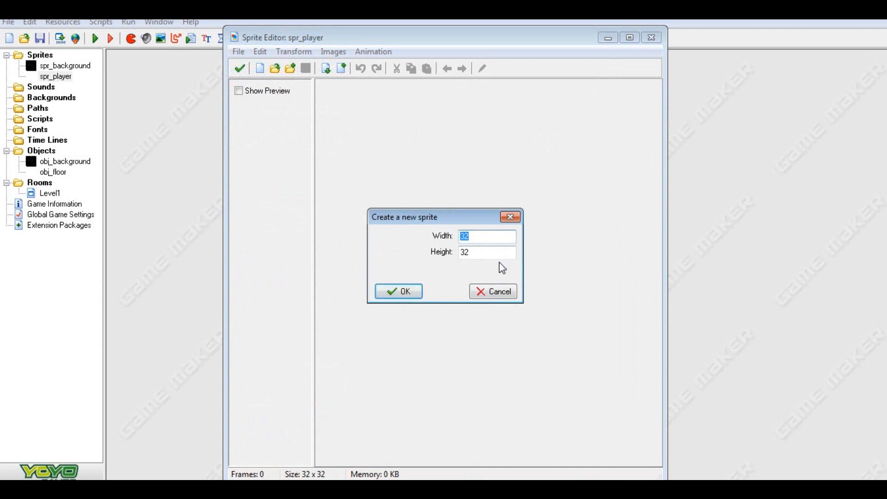
{"action": "left_click_drag", "start_coordinate": [467, 252], "coordinate": [455, 253]}
{"action": "type", "text": "50"}
{"action": "key", "text": "Return"}
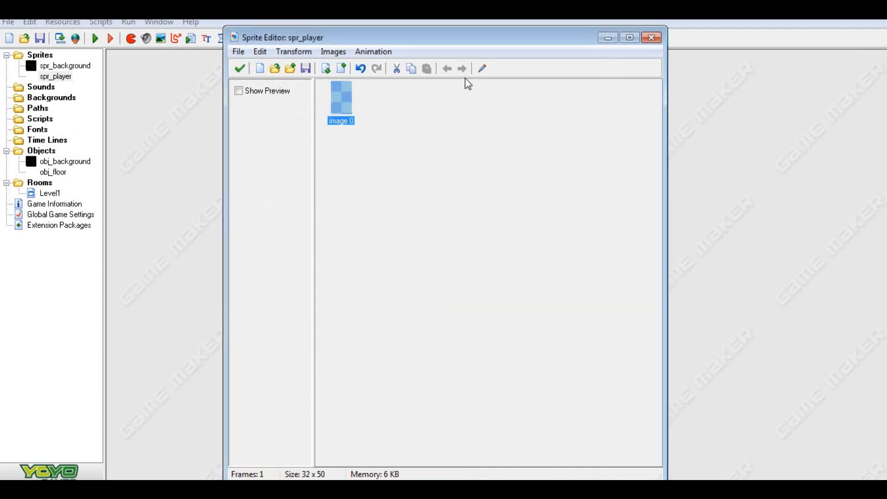
Open the blank spr_player image for drawing and choose the outlined ellipse tool.
{"action": "left_click", "coordinate": [483, 69]}
{"action": "left_click", "coordinate": [437, 59]}
{"action": "left_click", "coordinate": [437, 59]}
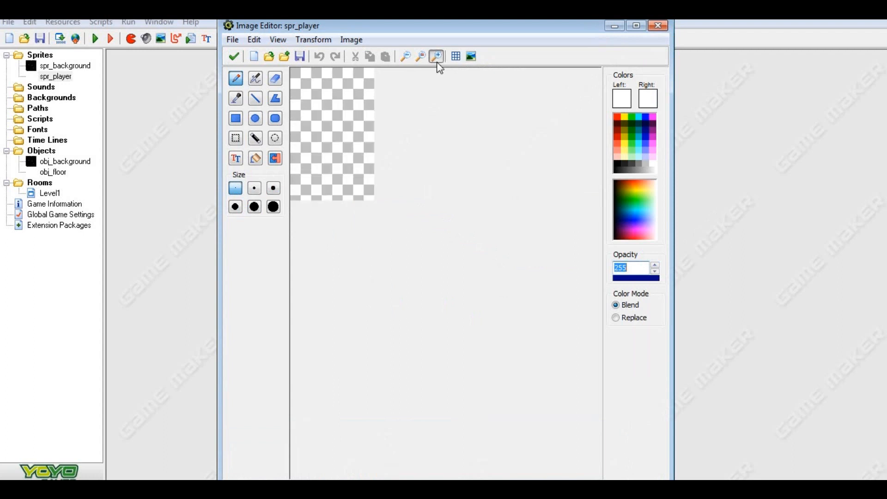
{"action": "left_click", "coordinate": [437, 59]}
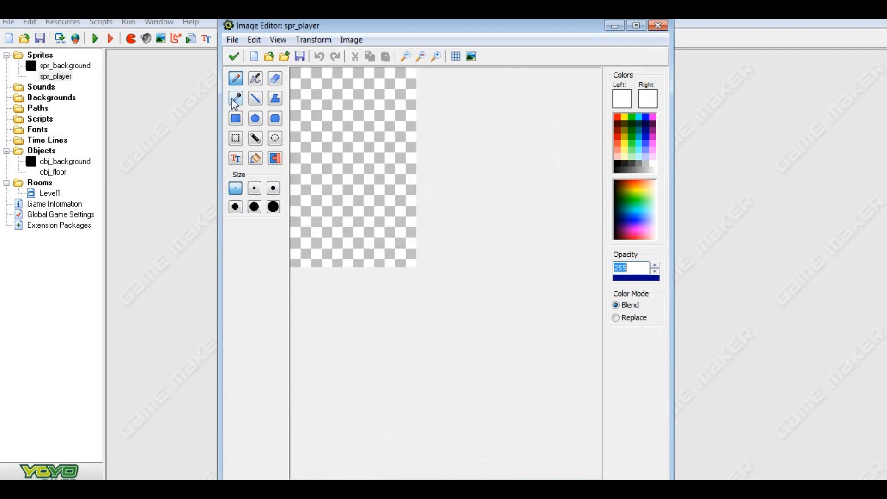
{"action": "left_click", "coordinate": [255, 118]}
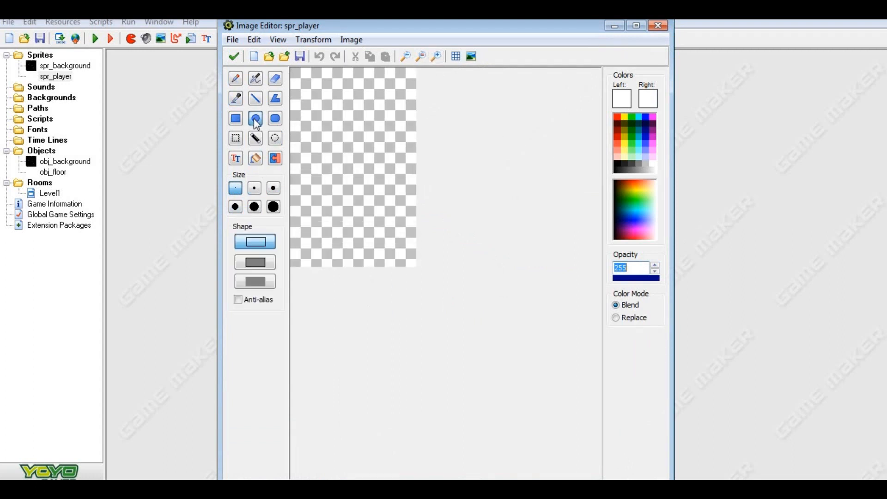
{"action": "left_click", "coordinate": [332, 103]}
{"action": "left_click_drag", "start_coordinate": [332, 104], "coordinate": [376, 158]}
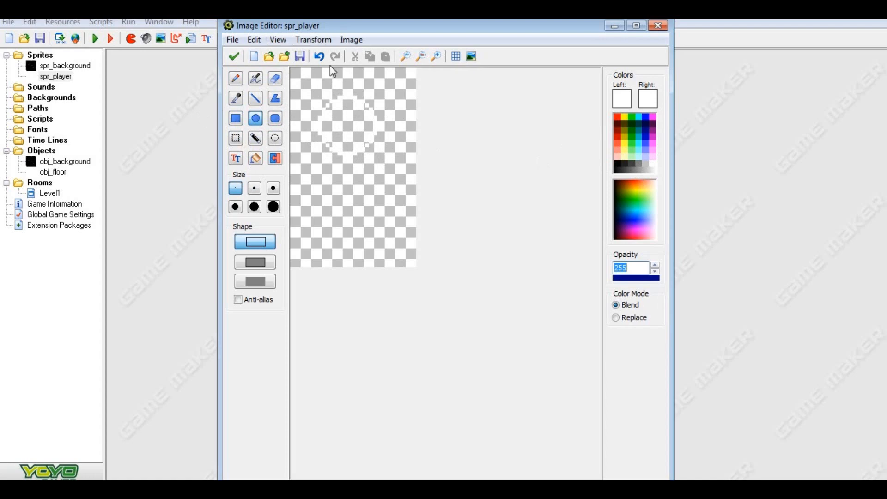
{"action": "left_click", "coordinate": [319, 56]}
Draw two small black outlined circles side by side in the upper part of the spr_player image.
{"action": "left_click", "coordinate": [617, 162]}
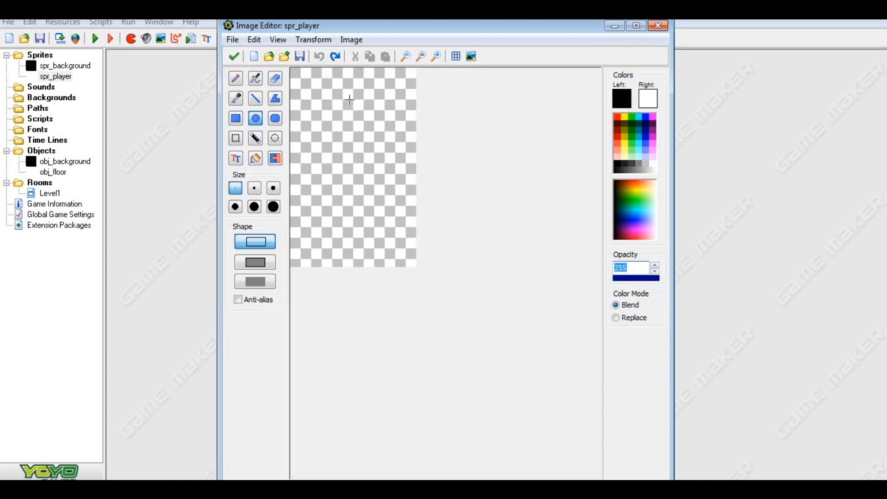
{"action": "left_click_drag", "start_coordinate": [310, 95], "coordinate": [349, 137]}
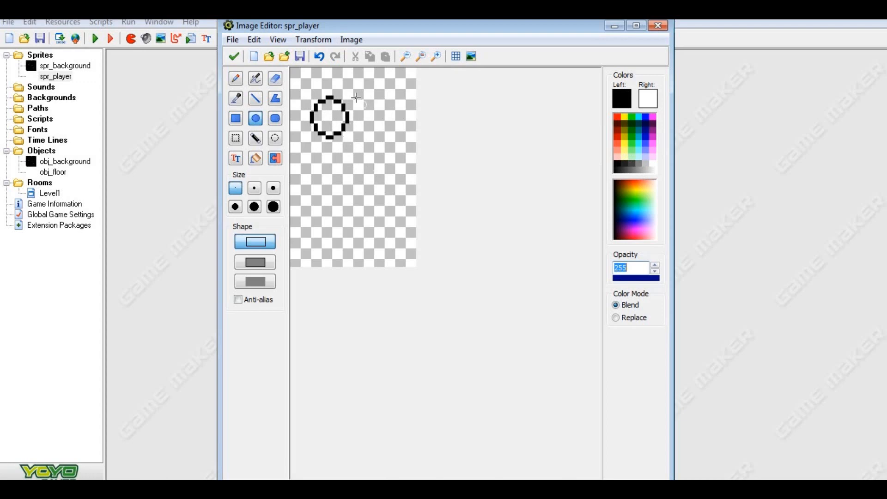
{"action": "left_click_drag", "start_coordinate": [350, 99], "coordinate": [394, 144]}
{"action": "left_click", "coordinate": [319, 57]}
{"action": "left_click_drag", "start_coordinate": [352, 95], "coordinate": [392, 134]}
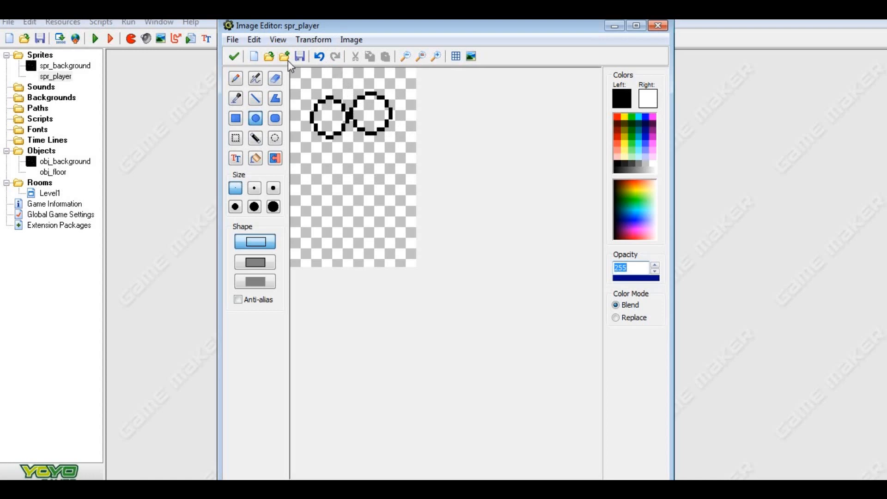
Redraw the second circle level with the first and pencil a black boxy body outline below, joined to both circles.
{"action": "left_click", "coordinate": [320, 56]}
{"action": "left_click_drag", "start_coordinate": [354, 96], "coordinate": [390, 136]}
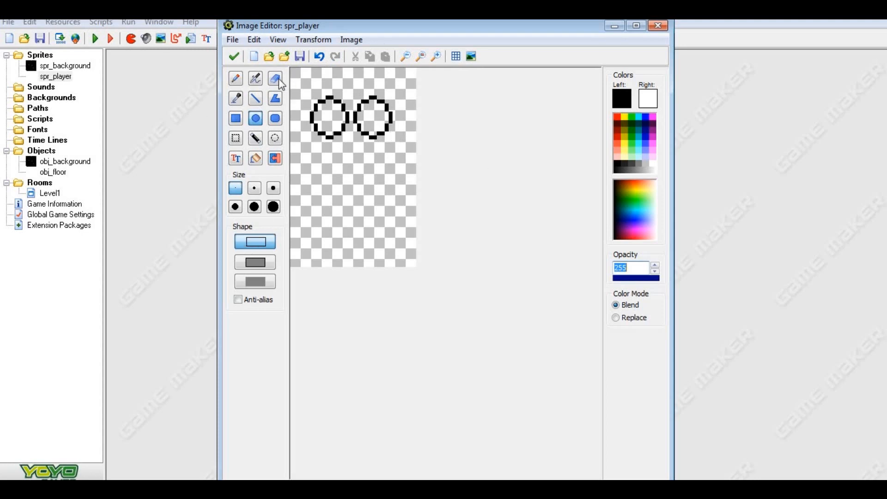
{"action": "left_click", "coordinate": [235, 79]}
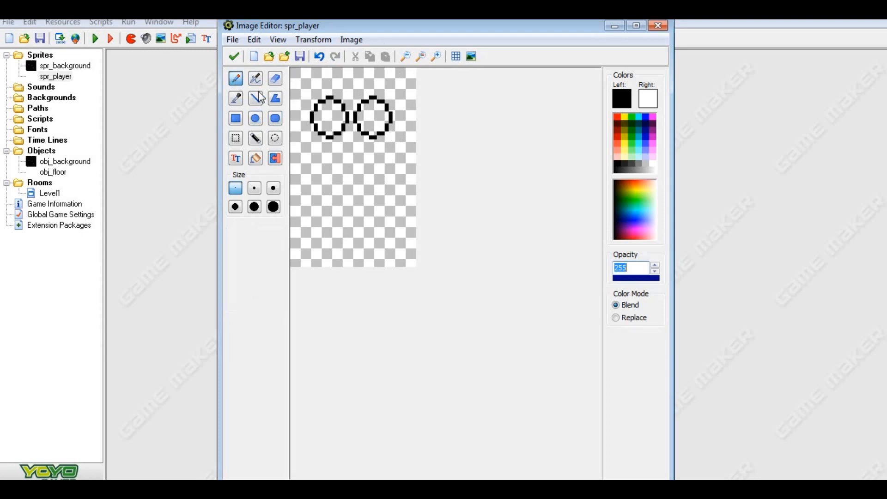
{"action": "mouse_move", "coordinate": [319, 131]}
{"action": "left_mouse_down"}
{"action": "mouse_move", "coordinate": [415, 168]}
{"action": "mouse_move", "coordinate": [390, 131]}
{"action": "left_mouse_up"}
{"action": "left_click", "coordinate": [318, 56]}
{"action": "mouse_move", "coordinate": [315, 134]}
{"action": "left_mouse_down"}
{"action": "mouse_move", "coordinate": [316, 162]}
{"action": "mouse_move", "coordinate": [336, 177]}
{"action": "mouse_move", "coordinate": [396, 174]}
{"action": "mouse_move", "coordinate": [393, 126]}
{"action": "left_mouse_up"}
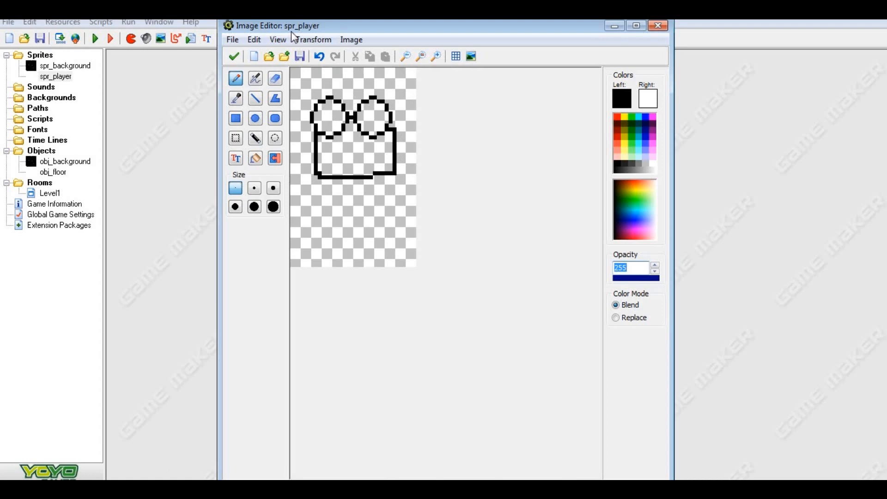
Rotate the spr_player image by 180 degrees so the circles become the vehicle's wheels.
{"action": "left_click", "coordinate": [254, 39]}
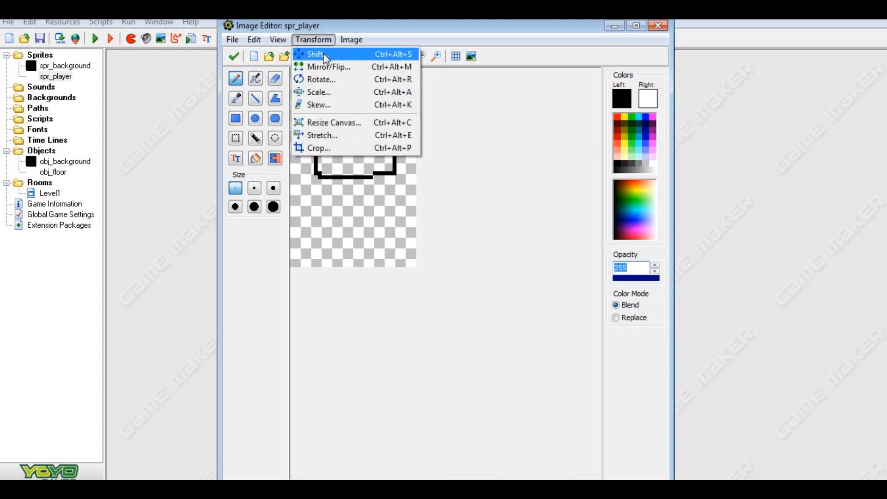
{"action": "left_click", "coordinate": [332, 79]}
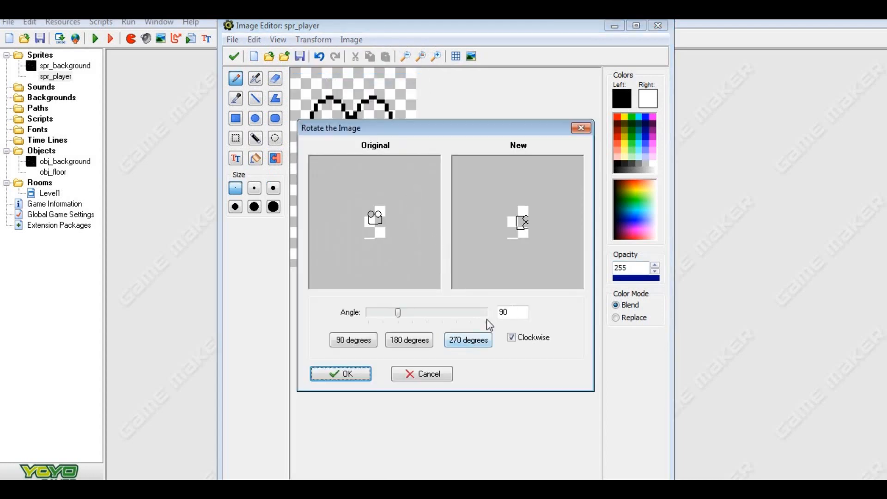
{"action": "left_click", "coordinate": [429, 344]}
{"action": "left_click", "coordinate": [361, 374]}
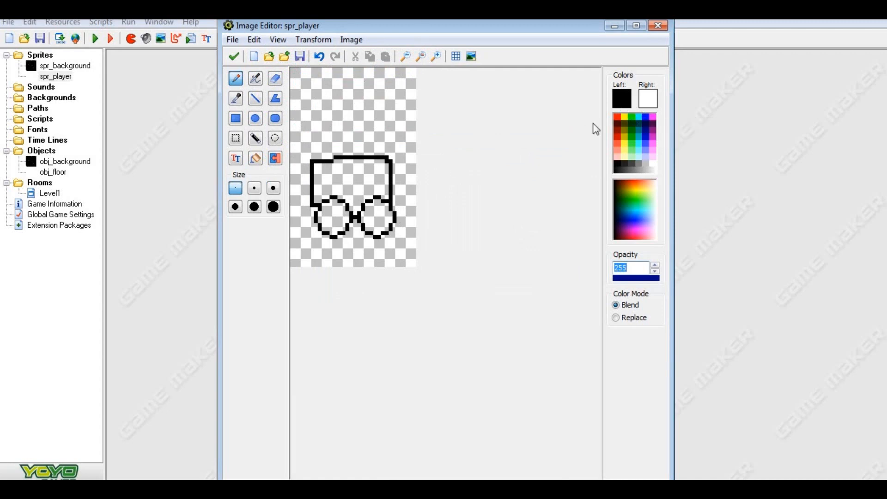
Pencil a black bar between the wheels and a diagonal closing off the body's upper-left corner as a window, and fill the body red.
{"action": "left_click_drag", "start_coordinate": [348, 203], "coordinate": [355, 203]}
{"action": "left_click", "coordinate": [317, 178]}
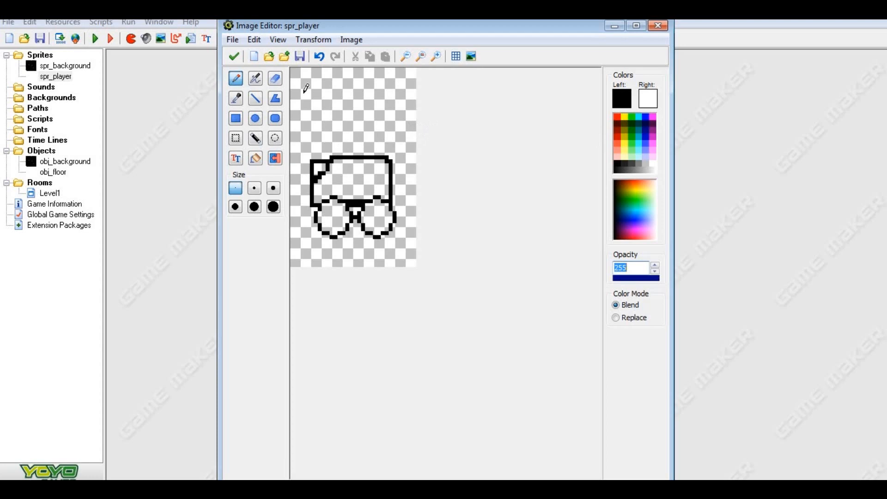
{"action": "left_click", "coordinate": [616, 128]}
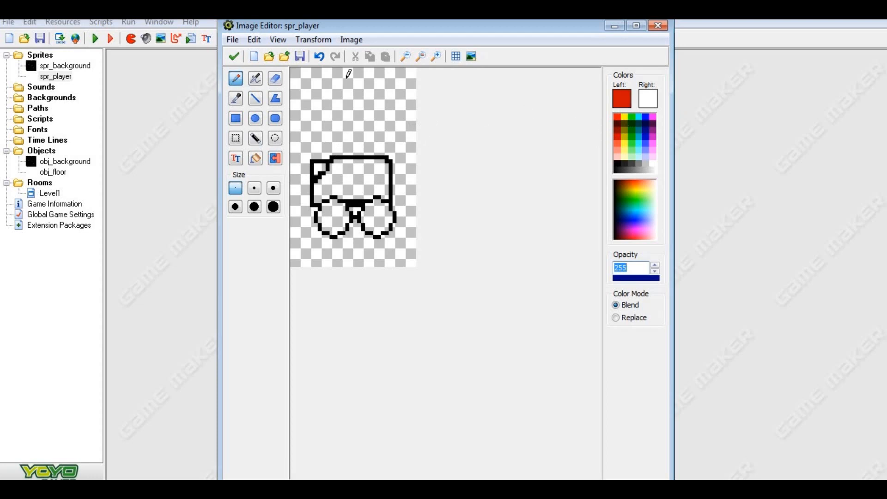
{"action": "left_click", "coordinate": [256, 158]}
{"action": "left_click", "coordinate": [327, 173]}
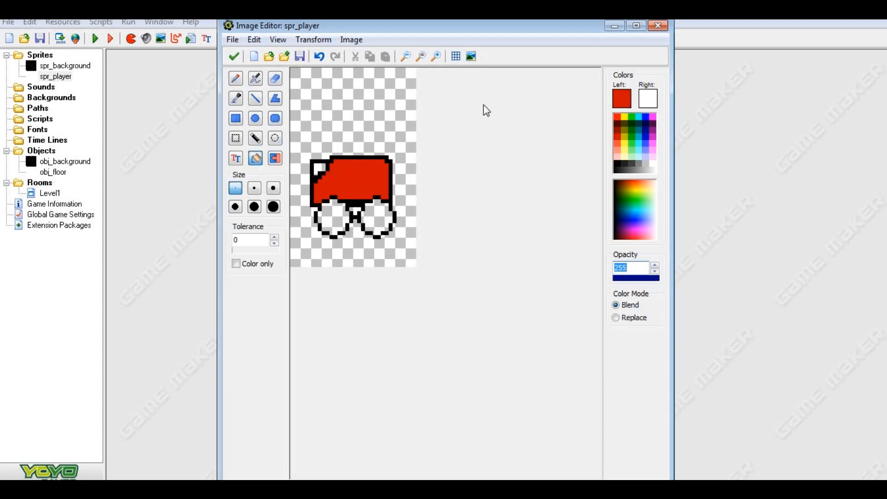
Fill the vehicle's small corner window with light grey and pencil a white highlight into it.
{"action": "left_click", "coordinate": [649, 162]}
{"action": "left_click", "coordinate": [319, 167]}
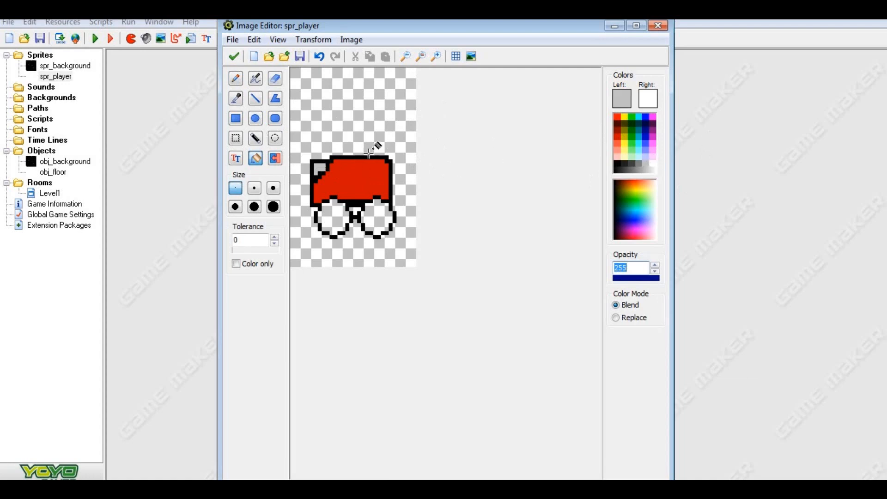
{"action": "left_click", "coordinate": [236, 79]}
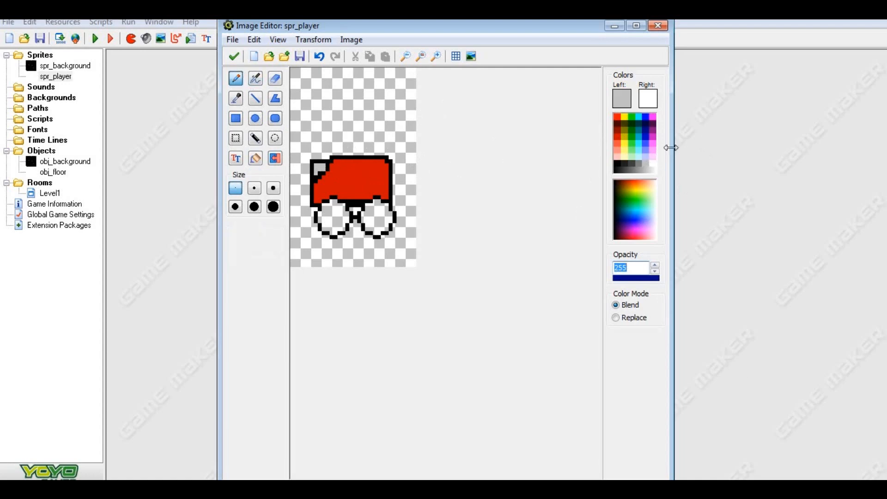
{"action": "left_click", "coordinate": [654, 163]}
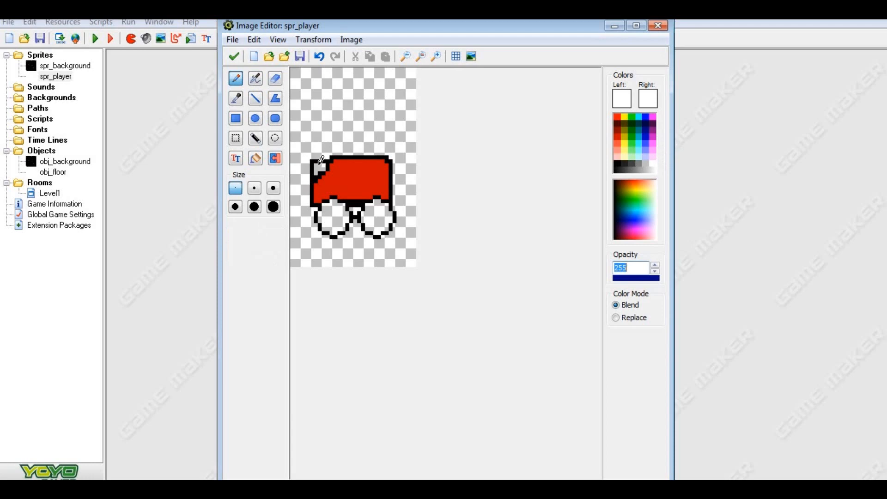
{"action": "left_click", "coordinate": [325, 59]}
{"action": "left_click", "coordinate": [320, 166]}
{"action": "left_click", "coordinate": [617, 167]}
{"action": "left_click", "coordinate": [255, 158]}
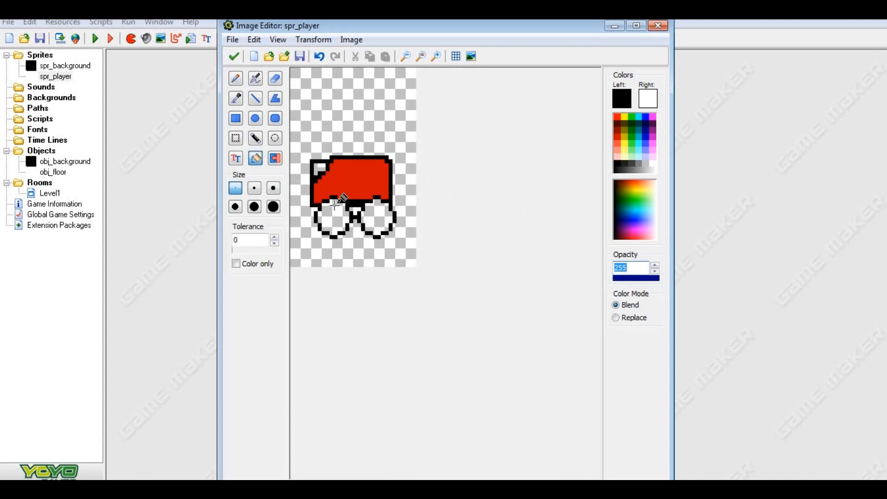
{"action": "left_click", "coordinate": [325, 214]}
{"action": "left_click", "coordinate": [377, 218]}
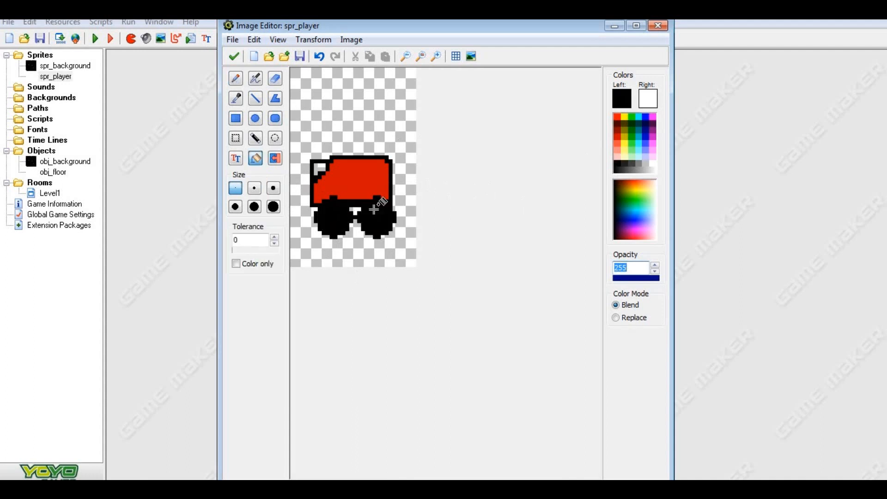
{"action": "left_click", "coordinate": [238, 79]}
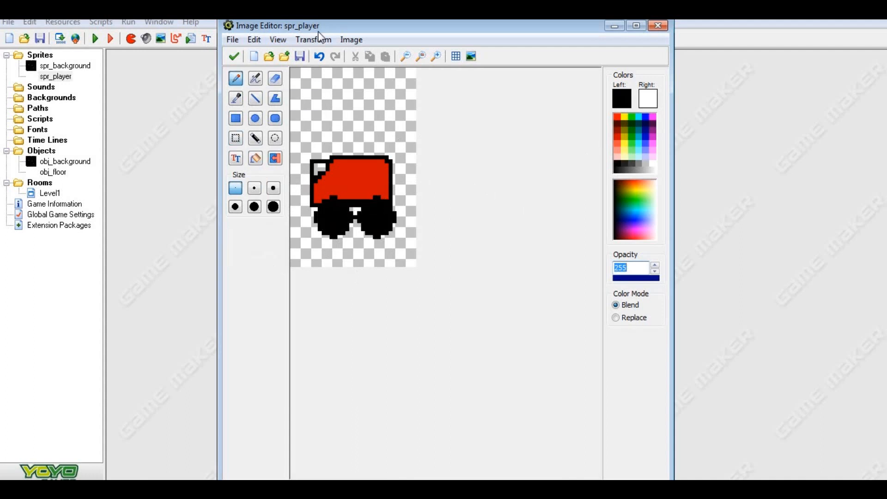
{"action": "left_click", "coordinate": [319, 57]}
{"action": "left_click", "coordinate": [319, 57]}
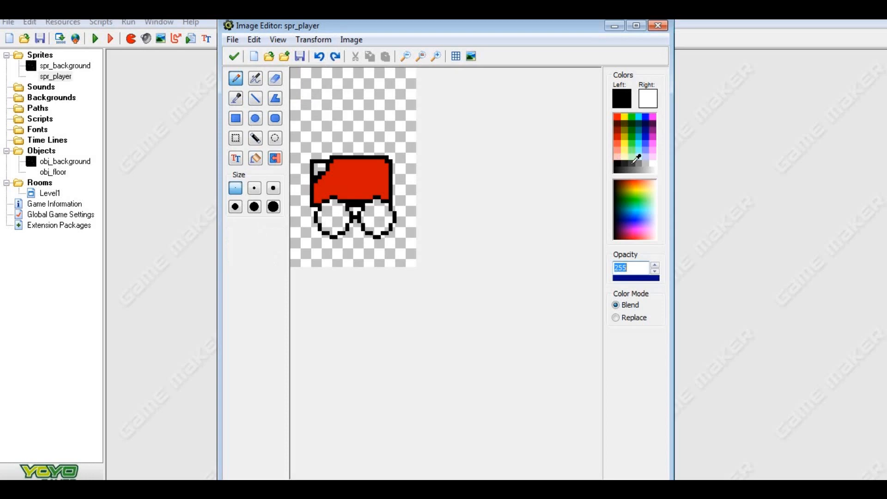
Fill both wheels of the vehicle with dark grey.
{"action": "left_click", "coordinate": [633, 163]}
{"action": "left_click", "coordinate": [255, 158]}
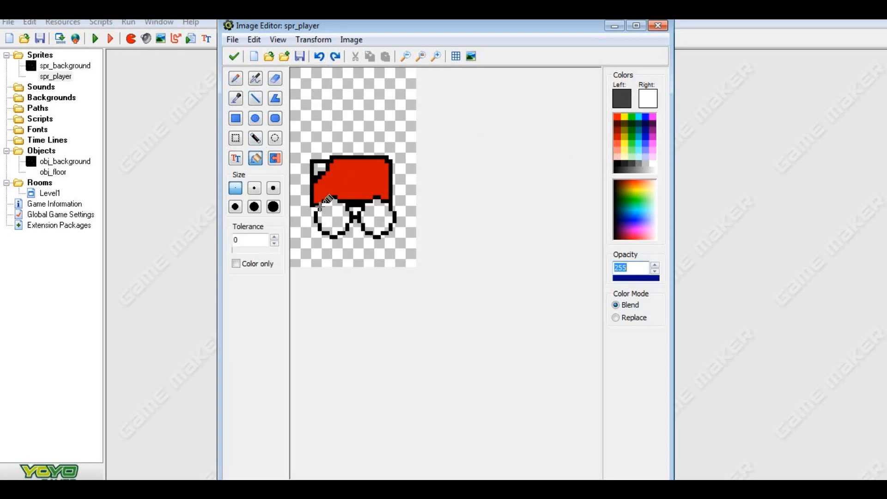
{"action": "left_click", "coordinate": [334, 216]}
{"action": "left_click", "coordinate": [368, 214]}
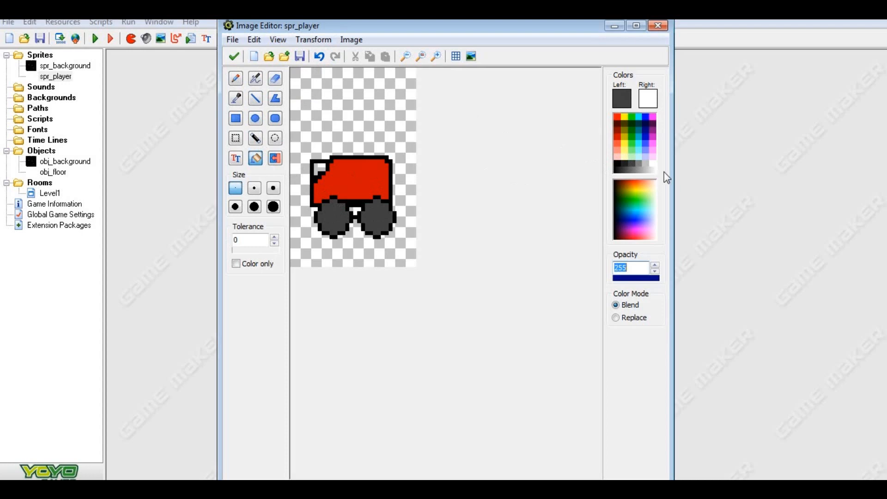
Pencil light grey hubs in the centres of both wheels and apply the image to the sprite.
{"action": "left_click", "coordinate": [650, 161]}
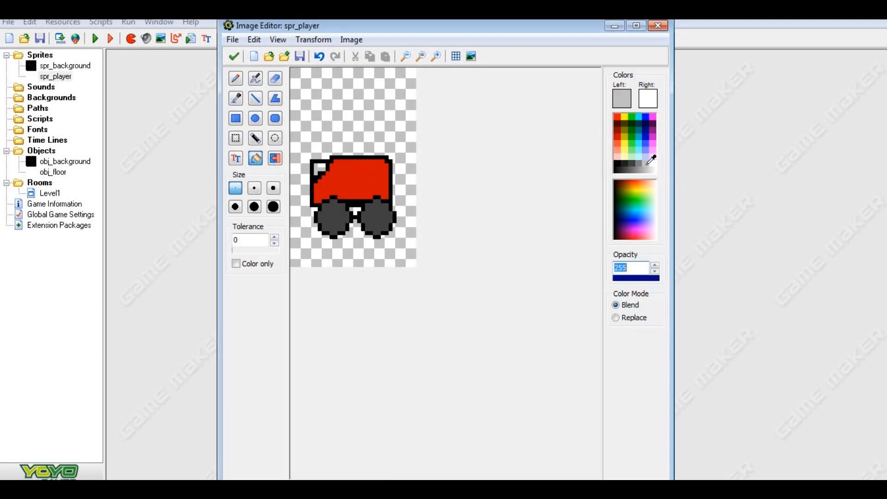
{"action": "left_click", "coordinate": [235, 79]}
{"action": "left_click", "coordinate": [335, 217]}
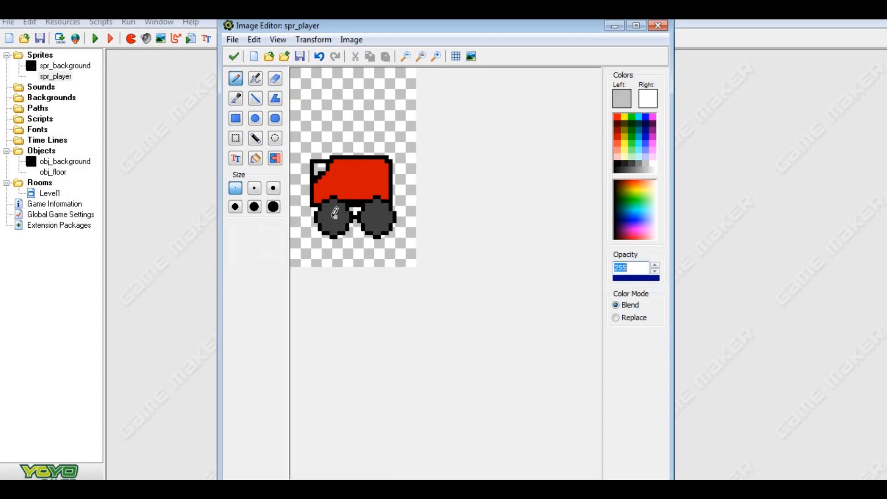
{"action": "left_click", "coordinate": [378, 217]}
{"action": "left_click", "coordinate": [233, 55]}
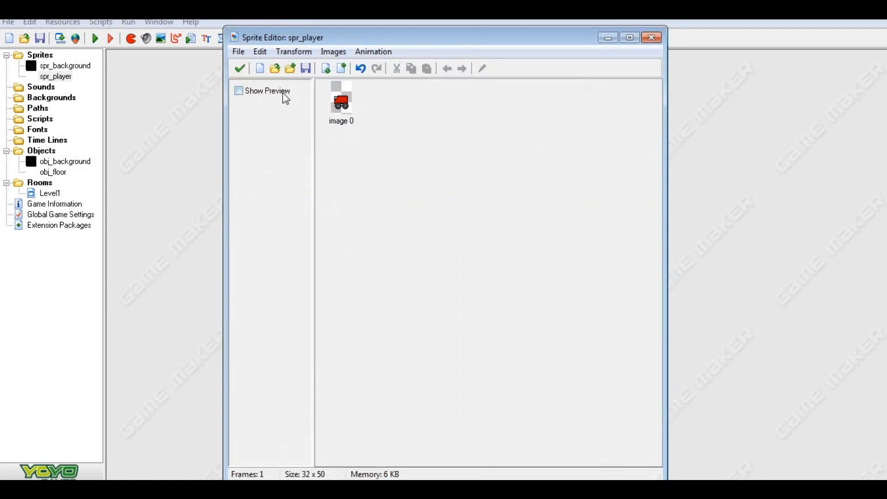
{"action": "left_click", "coordinate": [238, 90]}
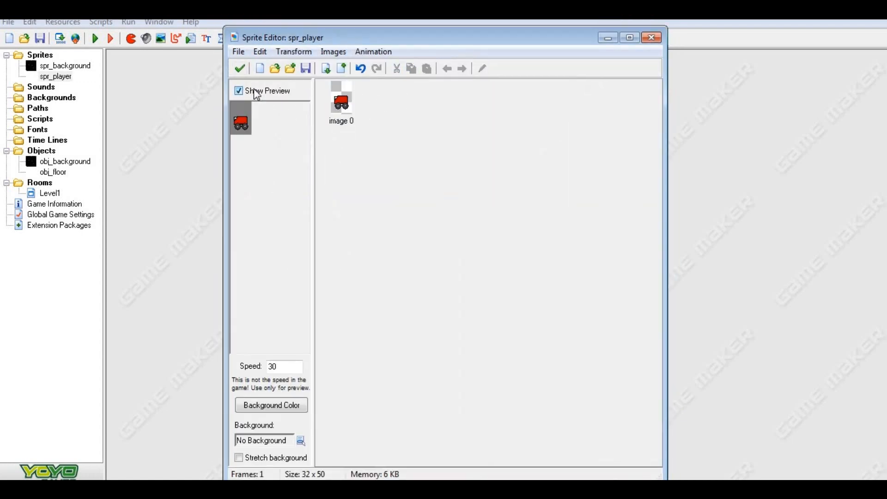
{"action": "left_click", "coordinate": [238, 90]}
{"action": "left_click", "coordinate": [351, 106]}
{"action": "left_click", "coordinate": [414, 115]}
Duplicate image 0 as a second frame of the spr_player sprite.
{"action": "double_click", "coordinate": [344, 102]}
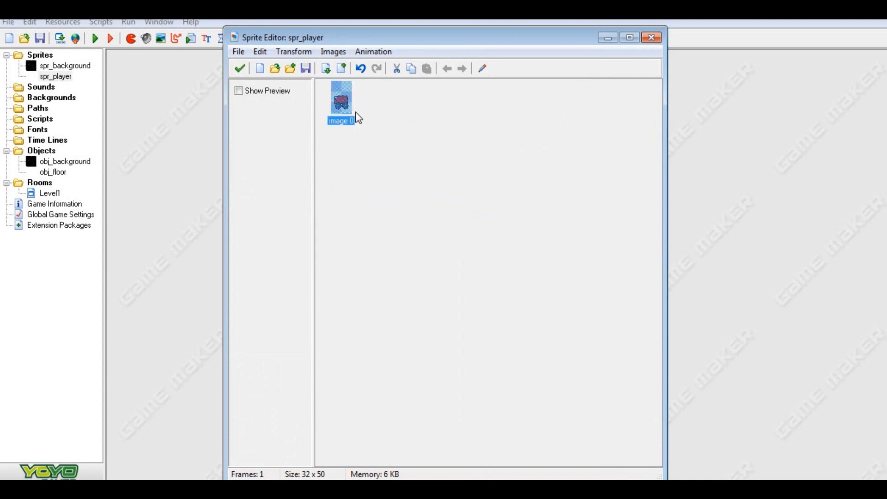
{"action": "left_click", "coordinate": [233, 56]}
{"action": "key", "text": "ctrl+c"}
{"action": "left_click", "coordinate": [397, 112]}
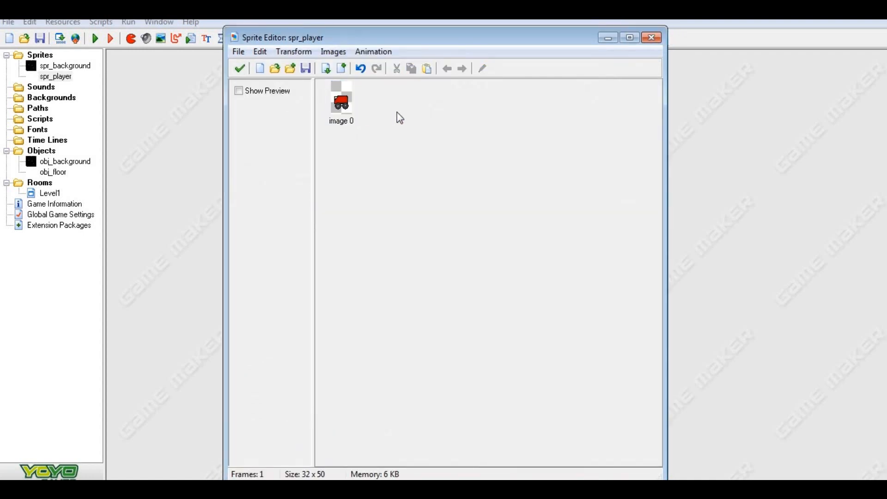
{"action": "key", "text": "ctrl+v"}
Pencil light grey spots near the rims of both wheels in the second frame and apply the image.
{"action": "double_click", "coordinate": [401, 114]}
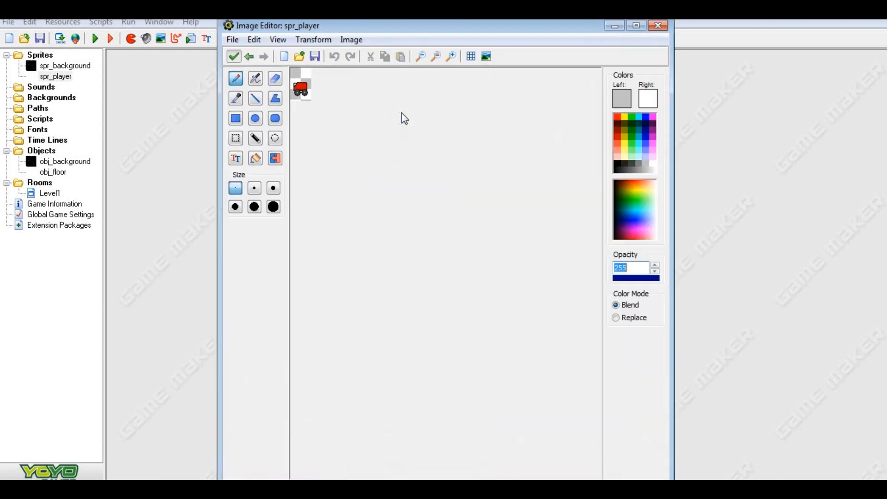
{"action": "left_click", "coordinate": [452, 60]}
{"action": "left_click", "coordinate": [452, 60]}
{"action": "left_click", "coordinate": [453, 60]}
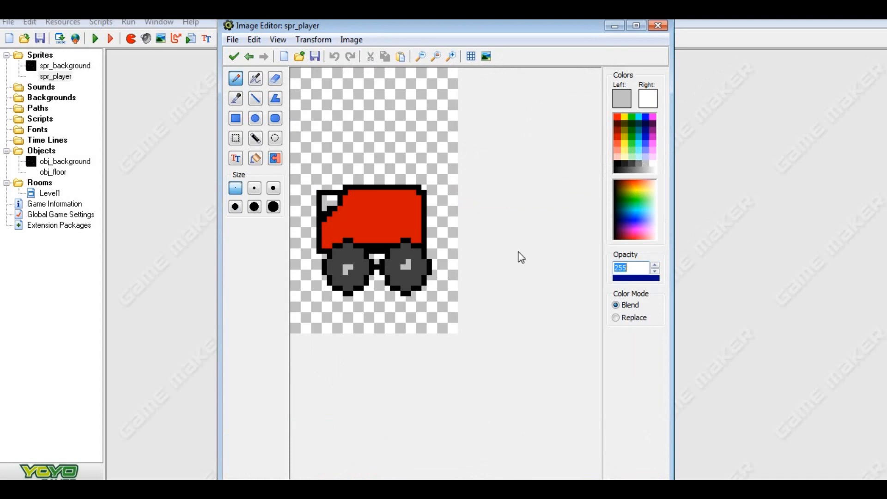
{"action": "left_click", "coordinate": [652, 165]}
{"action": "left_click", "coordinate": [414, 281]}
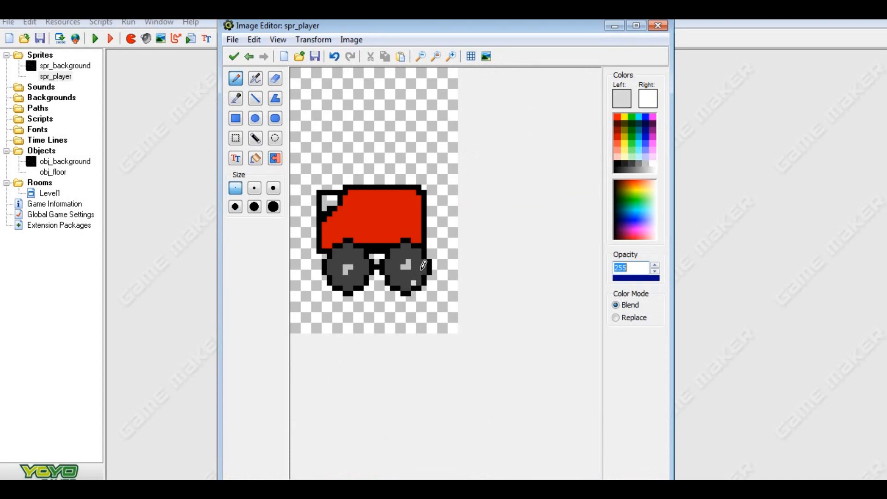
{"action": "left_click", "coordinate": [420, 272]}
{"action": "left_click", "coordinate": [356, 274]}
{"action": "key", "text": "ctrl+z"}
{"action": "left_click", "coordinate": [361, 272]}
{"action": "left_click", "coordinate": [234, 57]}
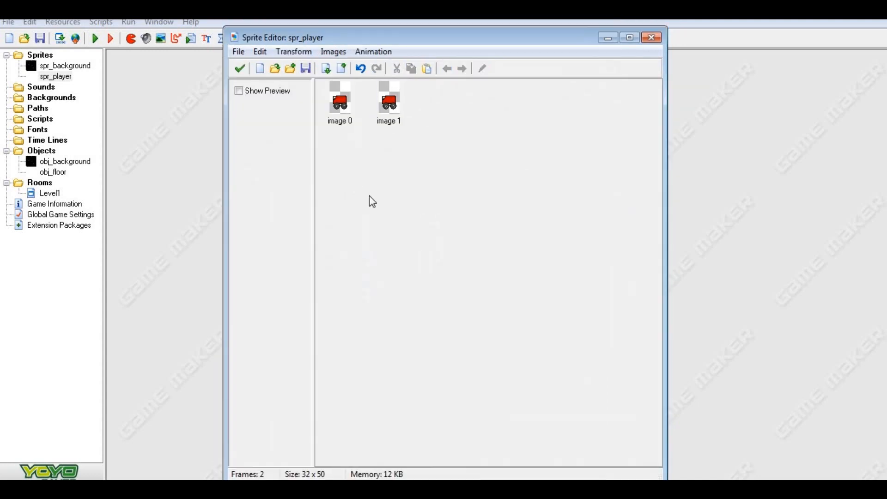
Show the animation preview of spr_player and set its preview speed to 10.
{"action": "left_click", "coordinate": [254, 92]}
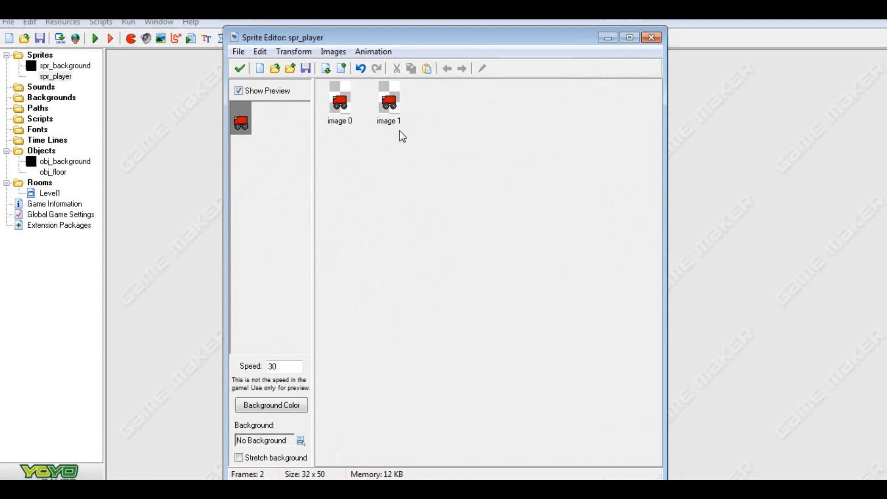
{"action": "double_click", "coordinate": [274, 366]}
{"action": "type", "text": "10"}
Duplicate image 1 as a third frame and open the new frame for drawing.
{"action": "left_click", "coordinate": [388, 103]}
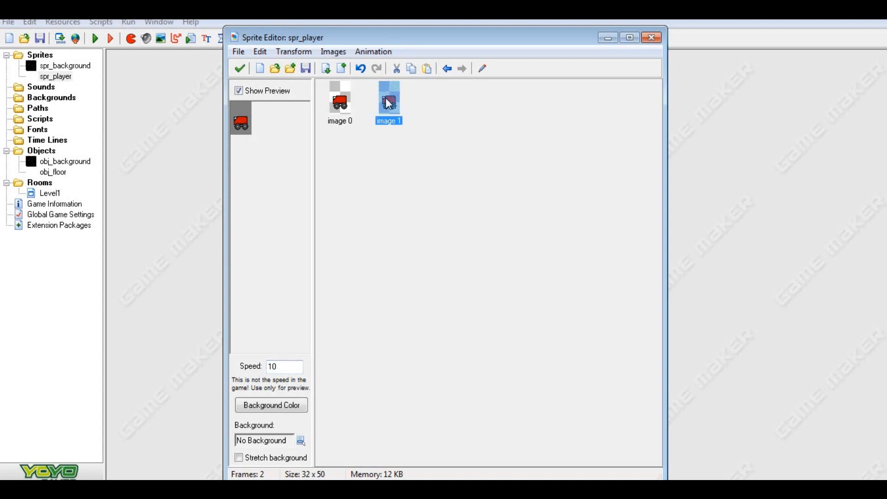
{"action": "key", "text": "ctrl+v"}
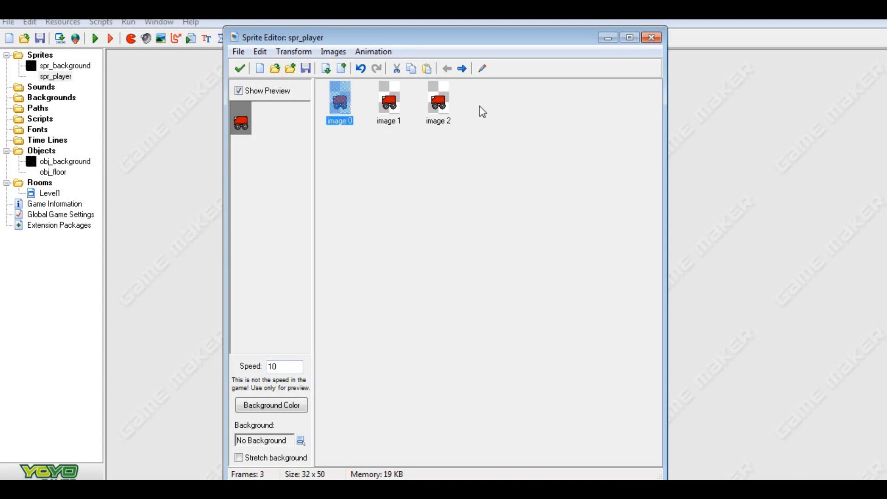
{"action": "left_click", "coordinate": [446, 106]}
{"action": "left_click", "coordinate": [485, 68]}
Pencil a light grey spot on the left wheel of the third frame and apply the edited frames to spr_player.
{"action": "left_click", "coordinate": [452, 55]}
{"action": "left_click", "coordinate": [452, 56]}
{"action": "left_click", "coordinate": [452, 55]}
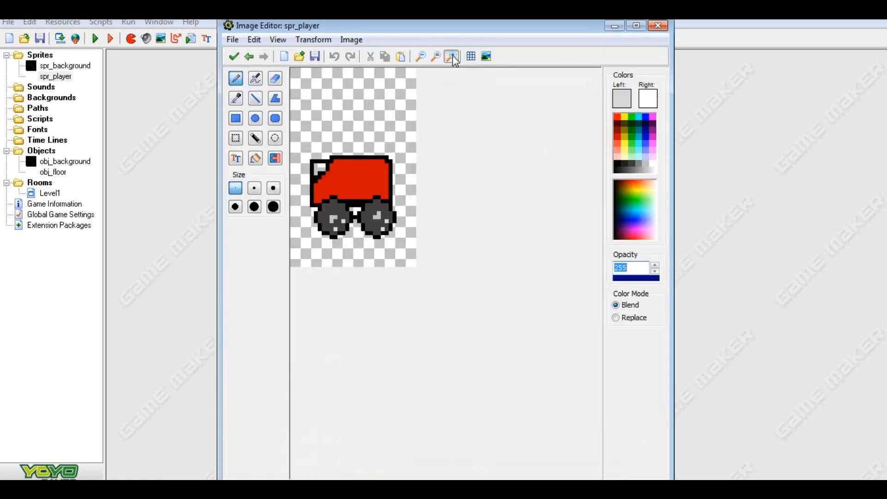
{"action": "left_click", "coordinate": [452, 56]}
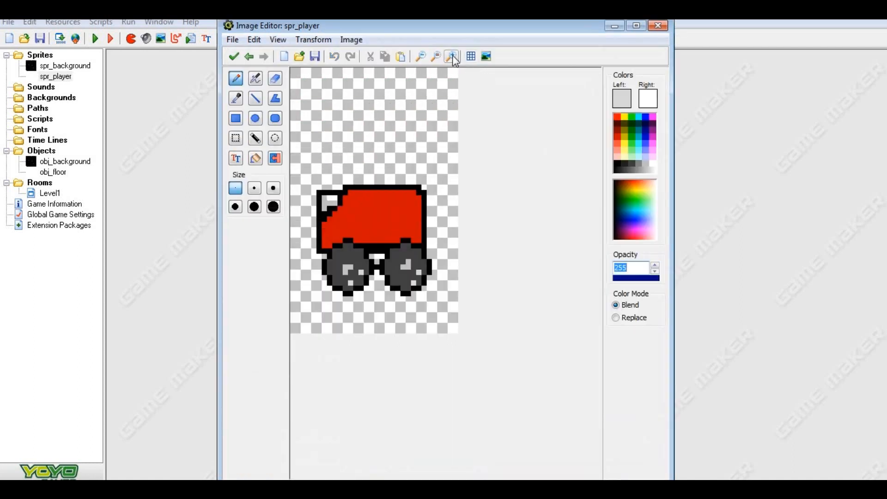
{"action": "left_click", "coordinate": [334, 261]}
{"action": "left_click", "coordinate": [233, 55]}
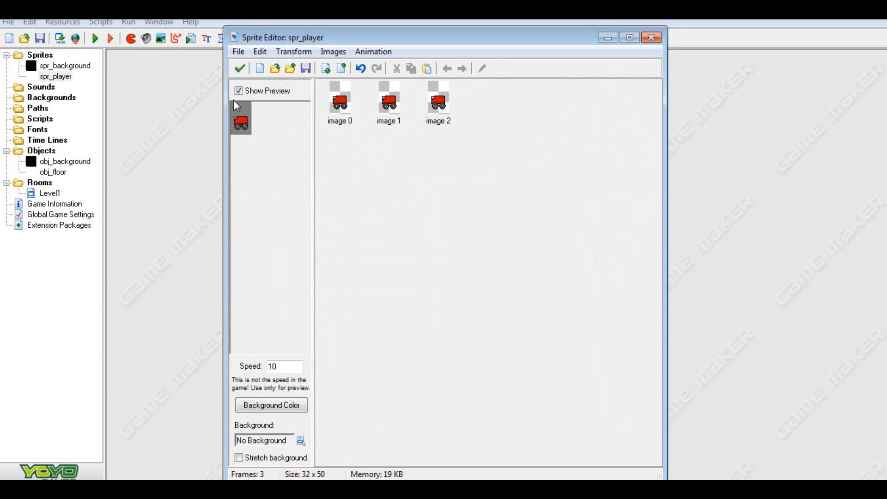
{"action": "left_click", "coordinate": [239, 70]}
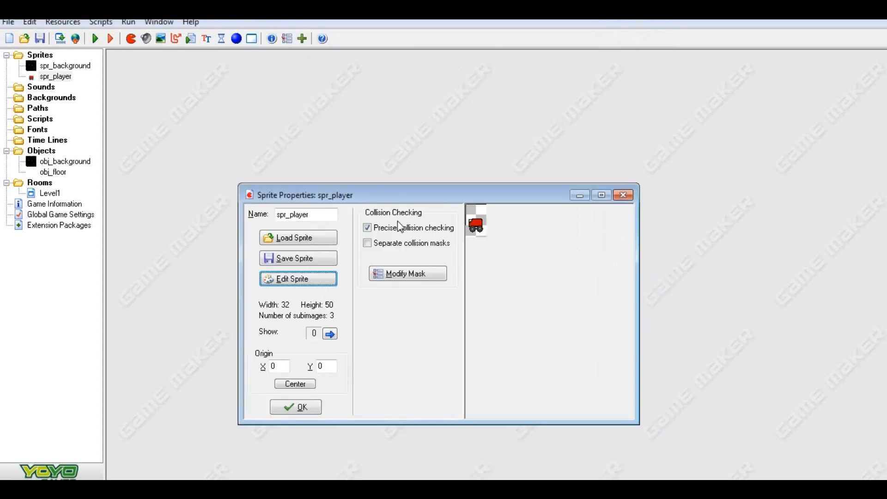
Open the frames of spr_player for editing and bring up the Rotate settings for its images.
{"action": "left_click", "coordinate": [284, 279]}
{"action": "left_click", "coordinate": [293, 54]}
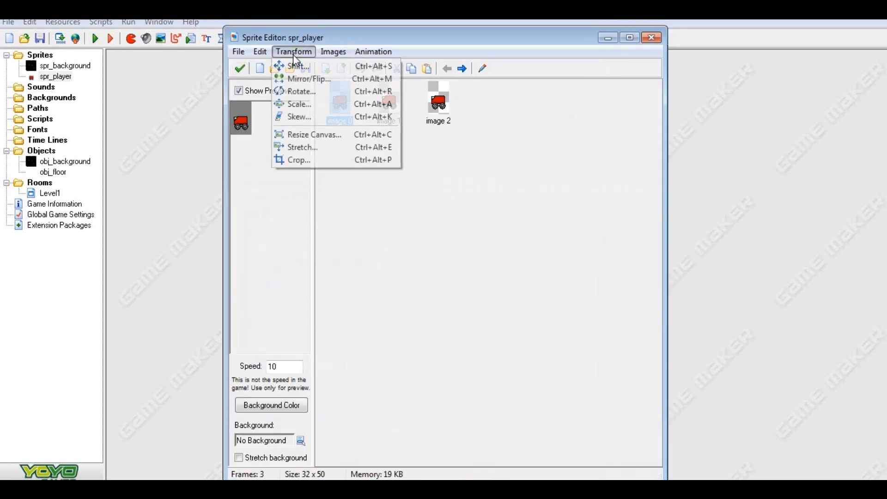
{"action": "left_click", "coordinate": [425, 143]}
{"action": "left_click", "coordinate": [338, 106]}
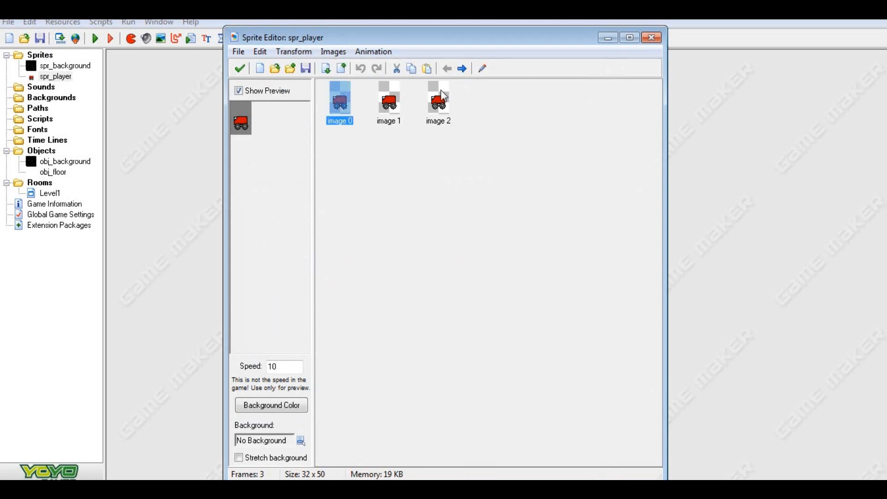
{"action": "left_click", "coordinate": [441, 93]}
{"action": "left_click", "coordinate": [345, 110]}
{"action": "left_click", "coordinate": [294, 53]}
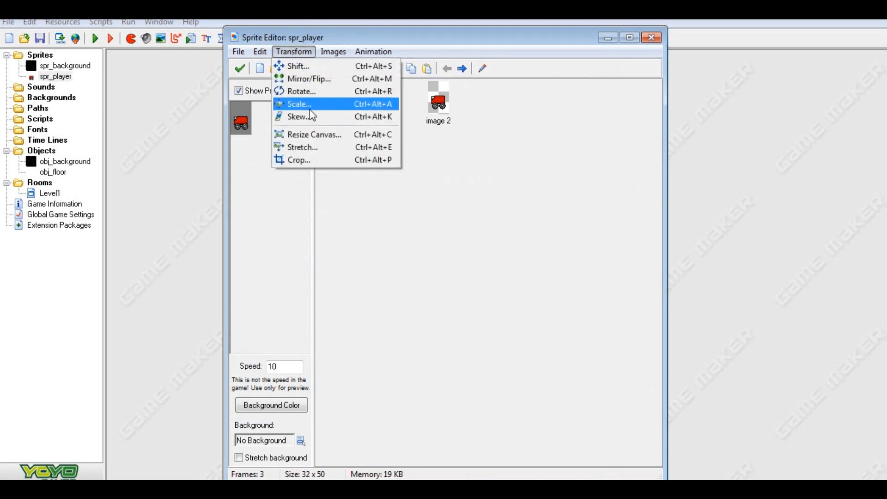
{"action": "left_click", "coordinate": [312, 100]}
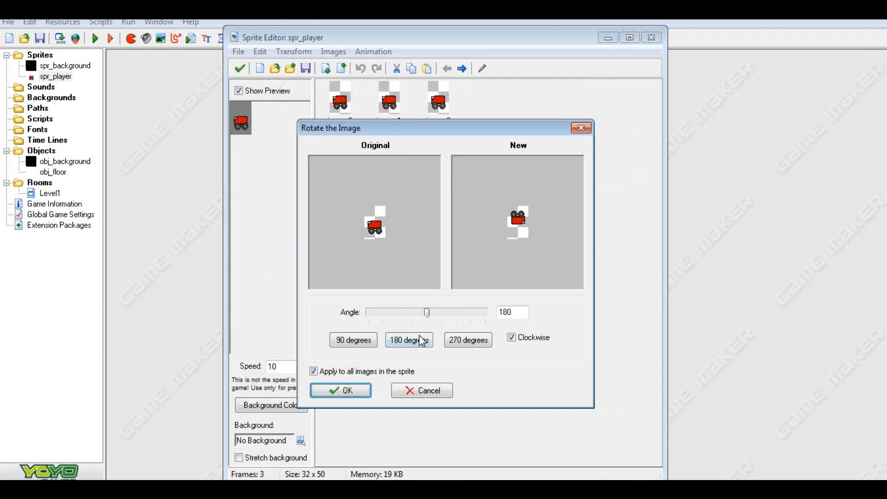
Preview rotating the vehicle by 90, 180 and 270 degrees, both clockwise and counter-clockwise.
{"action": "left_click", "coordinate": [362, 340]}
{"action": "left_click", "coordinate": [458, 342]}
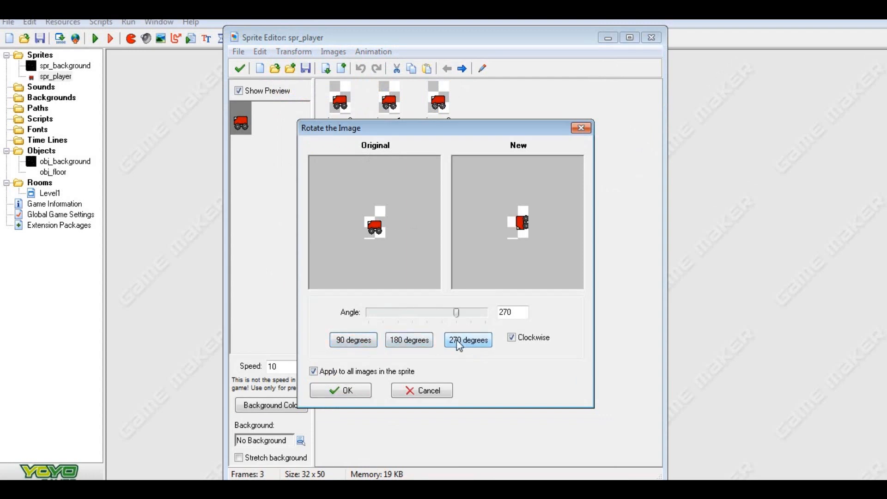
{"action": "left_click", "coordinate": [418, 340]}
{"action": "left_click", "coordinate": [535, 343]}
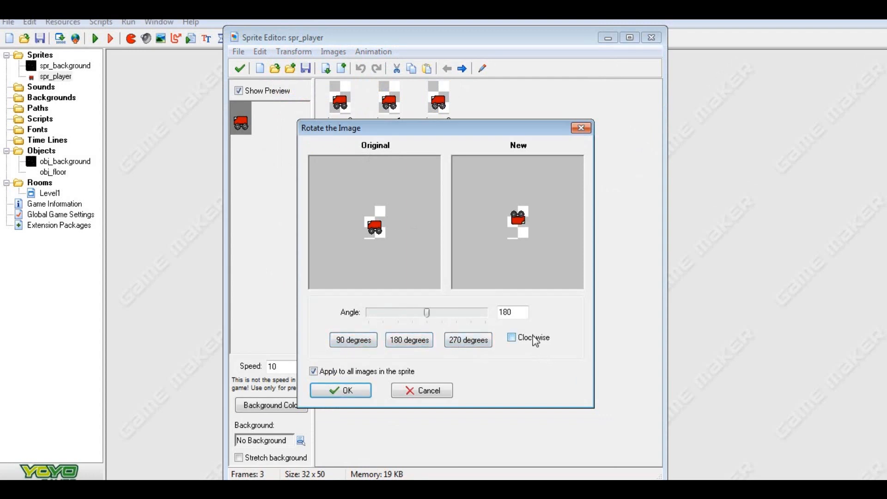
{"action": "left_click", "coordinate": [410, 341]}
{"action": "left_click", "coordinate": [476, 341]}
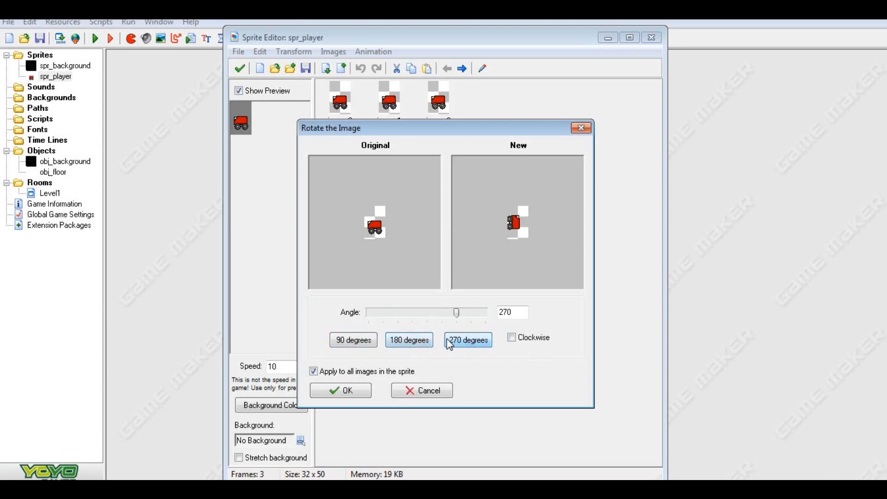
{"action": "left_click", "coordinate": [545, 341]}
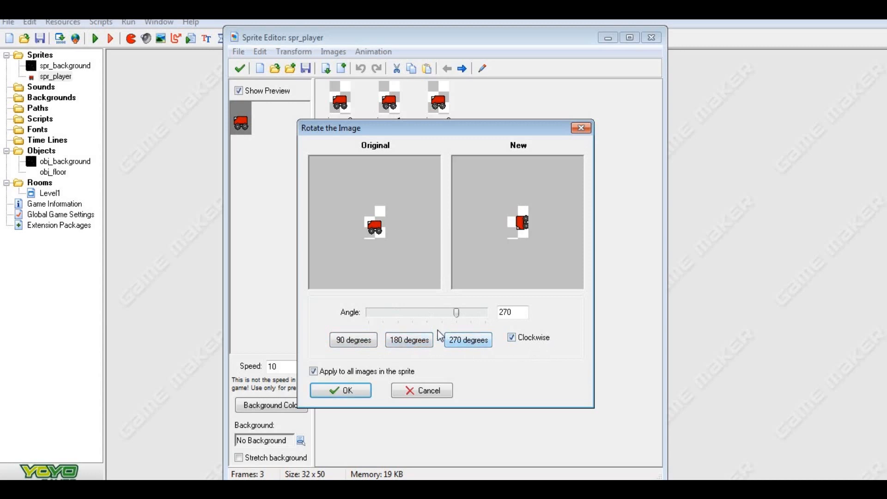
Rotate all images of spr_player by 90 degrees with the clockwise option off.
{"action": "left_click", "coordinate": [535, 339]}
{"action": "left_click", "coordinate": [389, 344]}
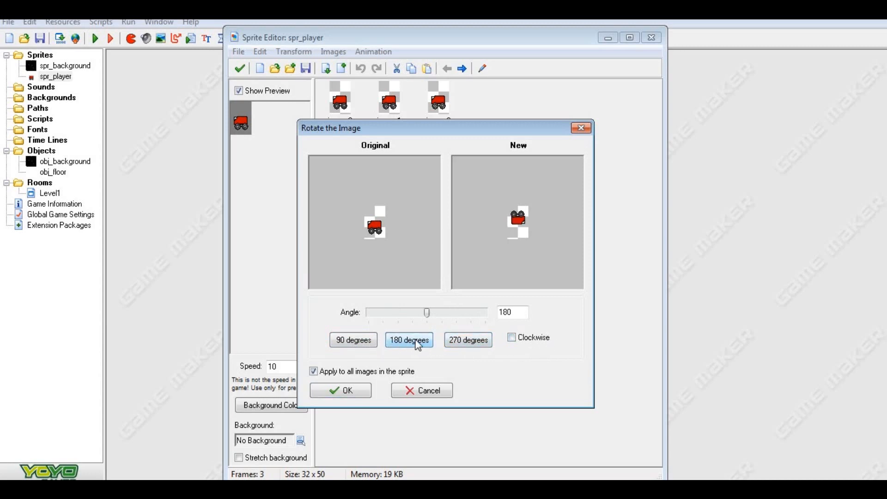
{"action": "left_click", "coordinate": [467, 342]}
{"action": "left_click", "coordinate": [355, 342]}
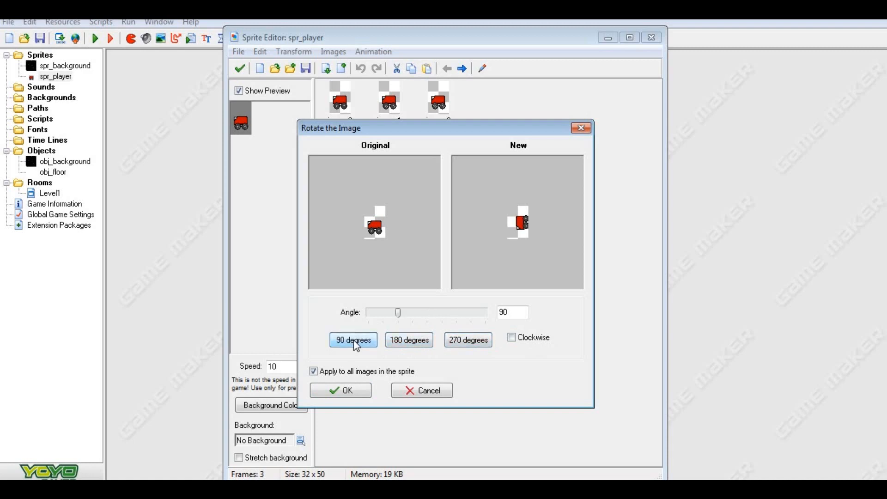
{"action": "left_click", "coordinate": [349, 394]}
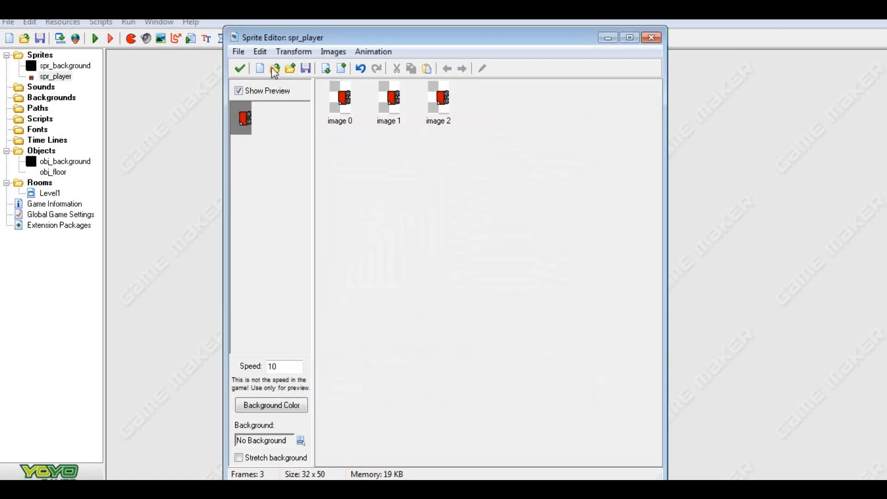
Mirror all images of spr_player horizontally.
{"action": "left_click", "coordinate": [293, 51]}
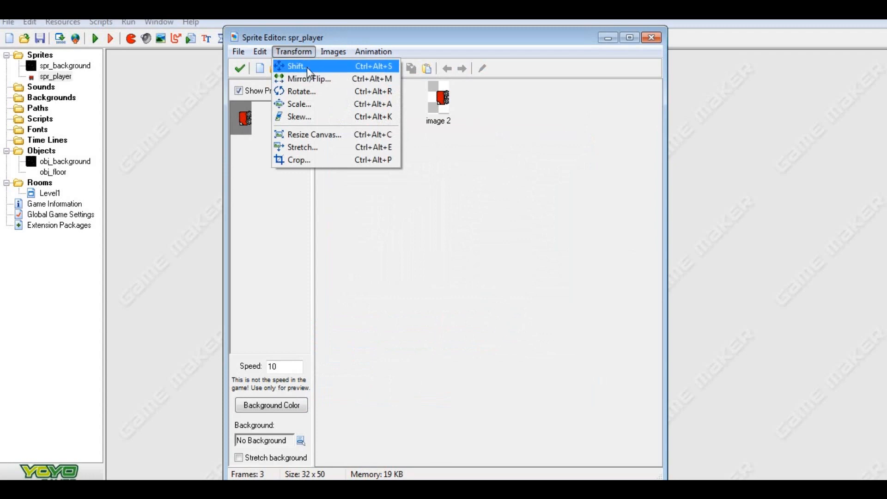
{"action": "left_click", "coordinate": [307, 78]}
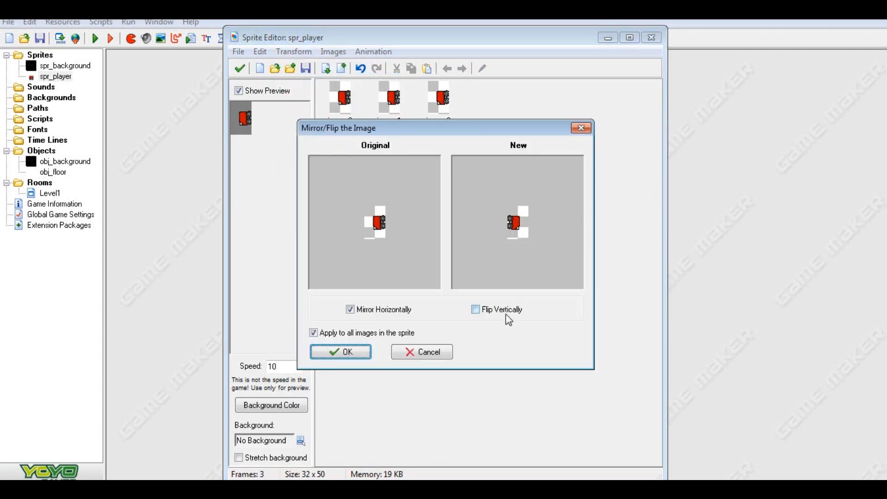
{"action": "left_click", "coordinate": [581, 128]}
{"action": "left_click", "coordinate": [294, 51]}
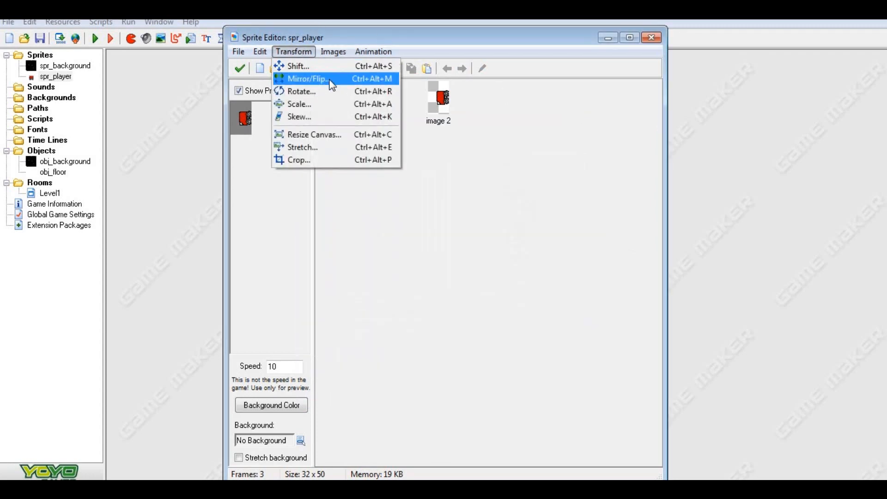
{"action": "left_click", "coordinate": [324, 80]}
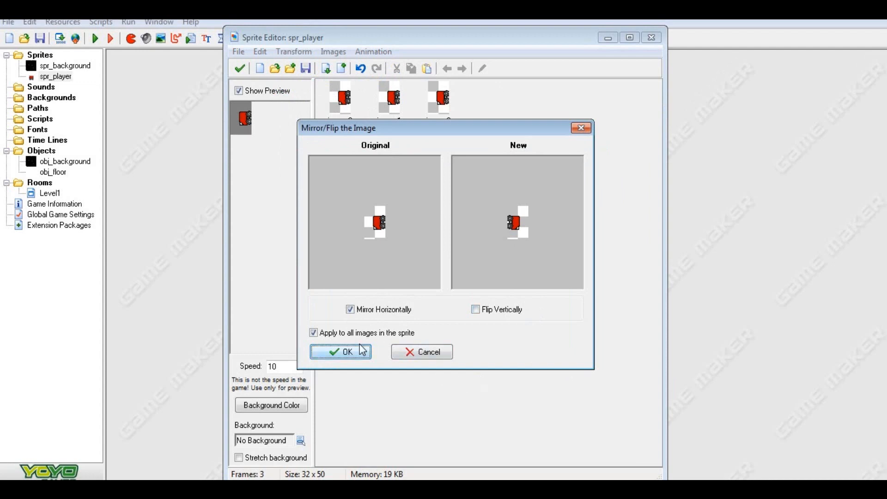
{"action": "left_click", "coordinate": [342, 352]}
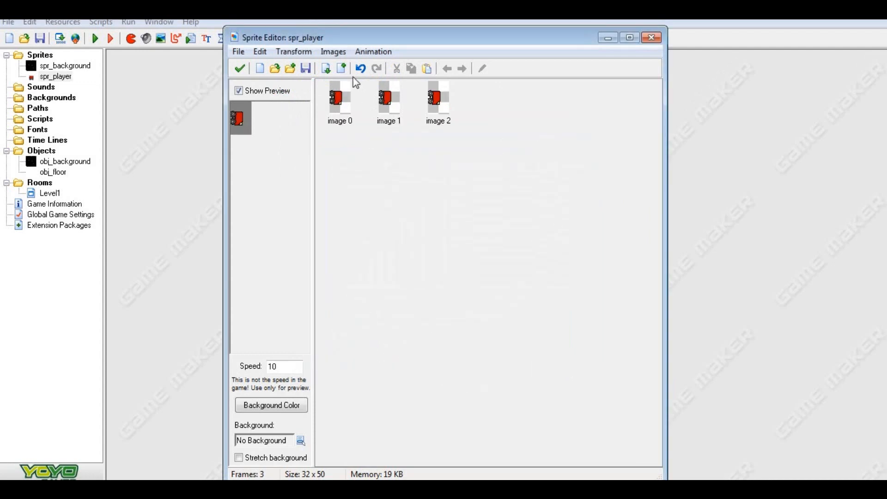
Rotate all images of spr_player so that the vehicle stands upright on its wheels.
{"action": "left_click", "coordinate": [290, 52]}
{"action": "left_click", "coordinate": [312, 90]}
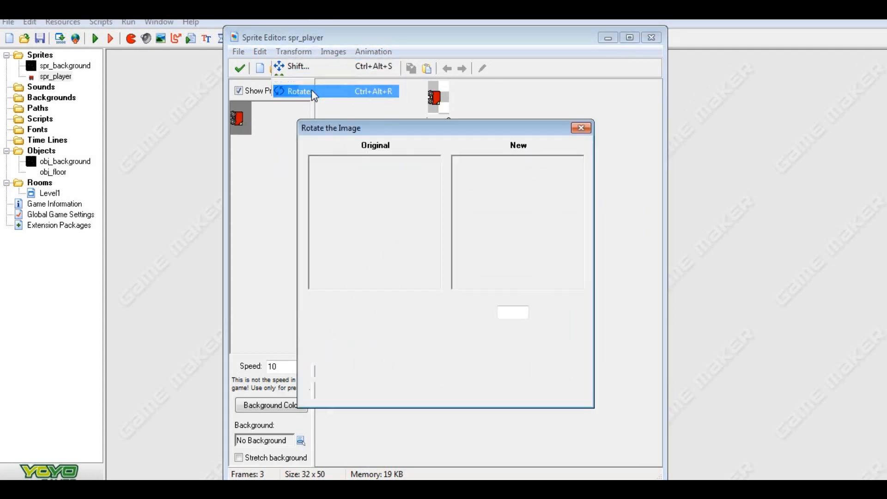
{"action": "left_click", "coordinate": [340, 390]}
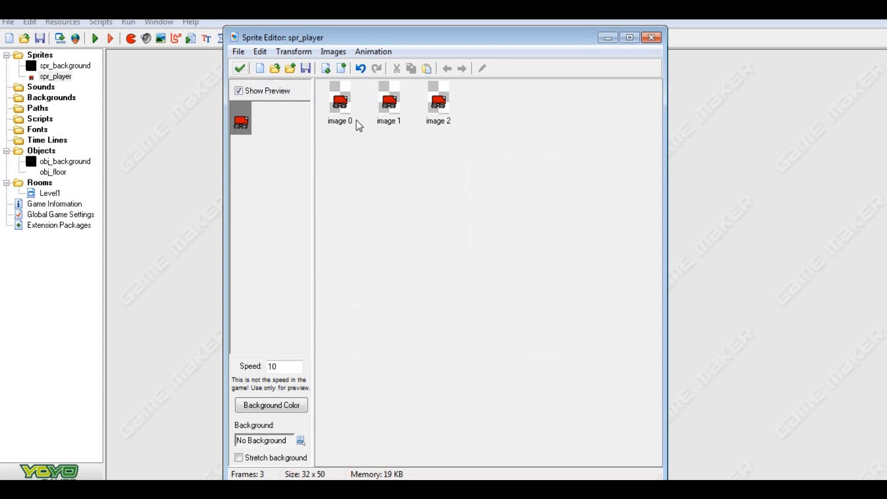
Open image 0 for drawing and pencil a black outline along the bottom of both wheels.
{"action": "left_click", "coordinate": [360, 103]}
{"action": "left_click", "coordinate": [482, 68]}
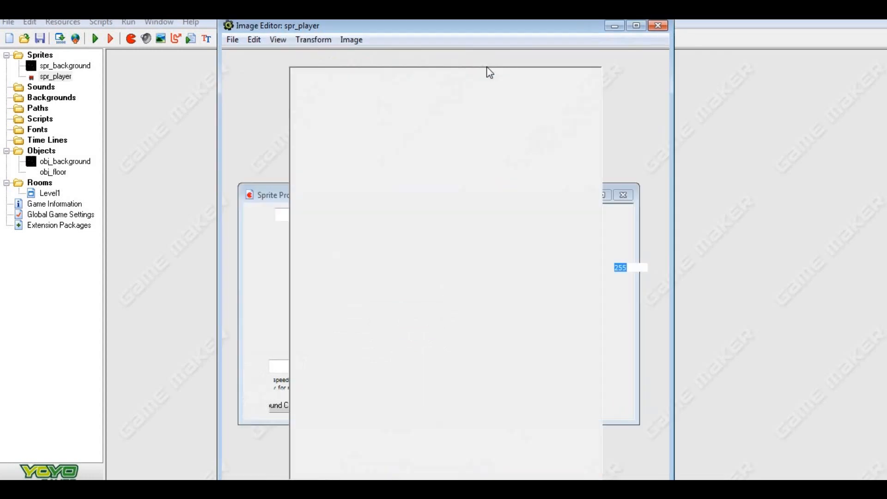
{"action": "left_click", "coordinate": [453, 56]}
{"action": "left_click", "coordinate": [453, 57]}
{"action": "left_click", "coordinate": [453, 57]}
{"action": "left_click", "coordinate": [453, 56]}
{"action": "left_click", "coordinate": [453, 56]}
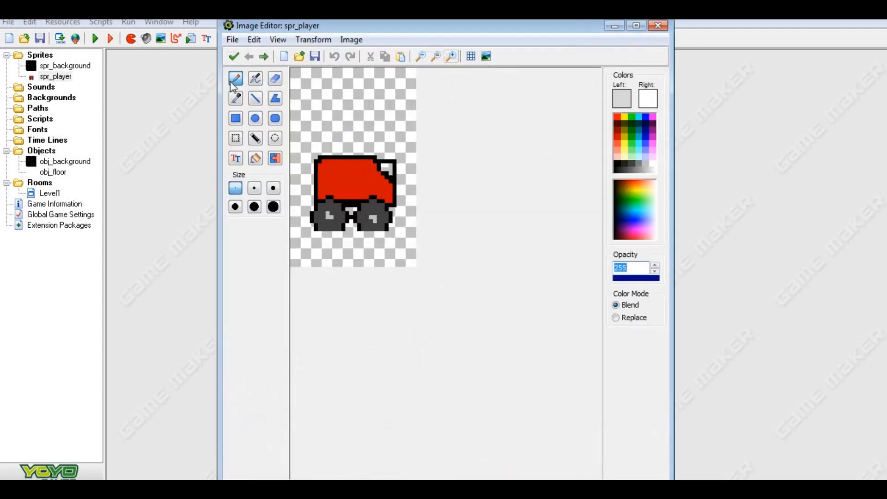
{"action": "left_click", "coordinate": [616, 161]}
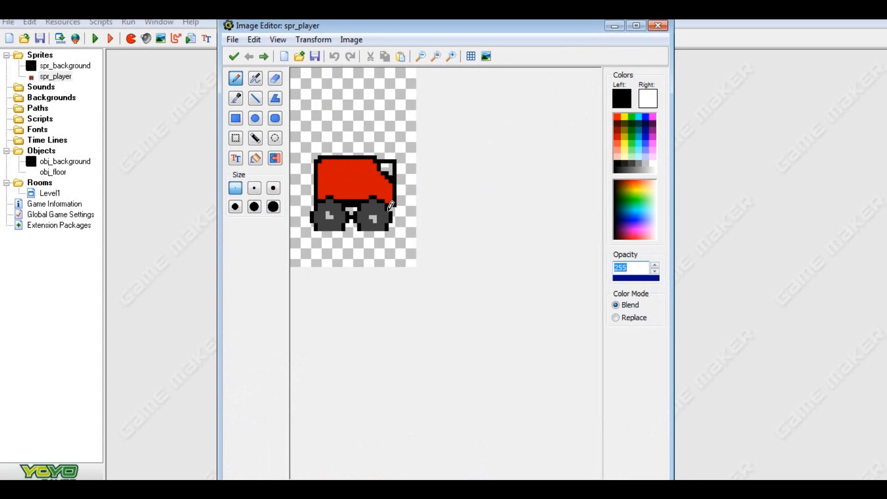
{"action": "left_click_drag", "start_coordinate": [319, 227], "coordinate": [382, 229]}
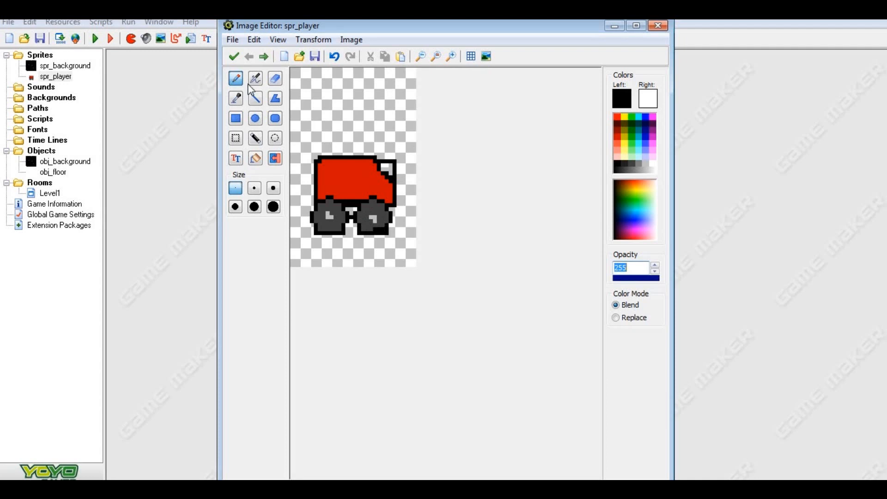
Undo the last pencil stroke, redraw the right wheel's black bottom outline and apply image 0.
{"action": "left_click", "coordinate": [331, 56]}
{"action": "left_click_drag", "start_coordinate": [359, 233], "coordinate": [378, 232]}
{"action": "left_click", "coordinate": [233, 57]}
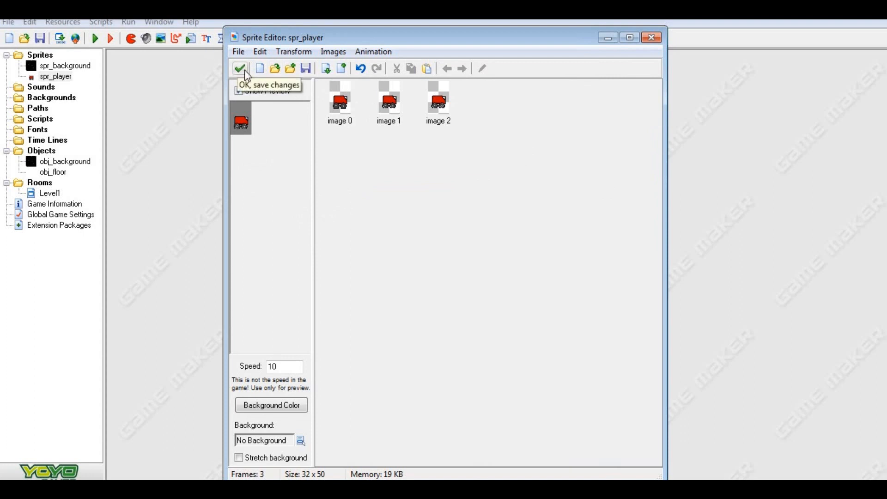
Pencil a black outline along the bottom of both wheels in image 1 and apply the image.
{"action": "double_click", "coordinate": [389, 111]}
{"action": "left_click", "coordinate": [451, 56]}
{"action": "left_click", "coordinate": [450, 56]}
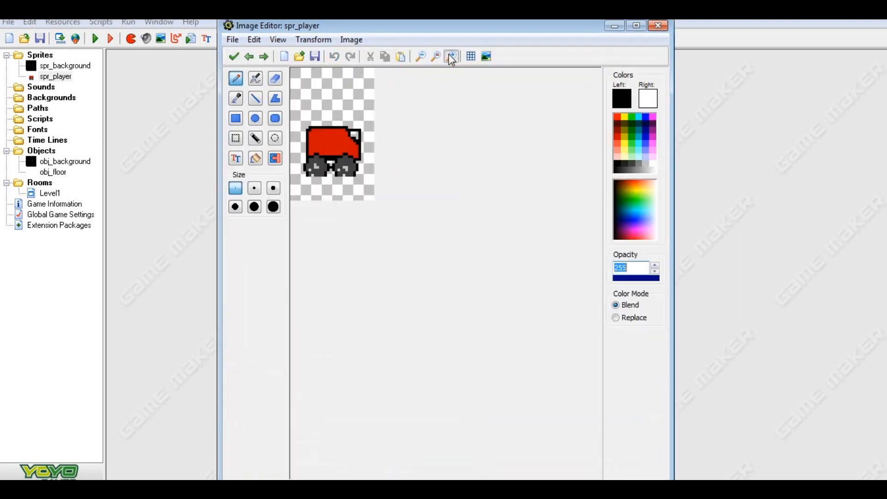
{"action": "left_click", "coordinate": [450, 56]}
{"action": "left_click_drag", "start_coordinate": [325, 282], "coordinate": [406, 288]}
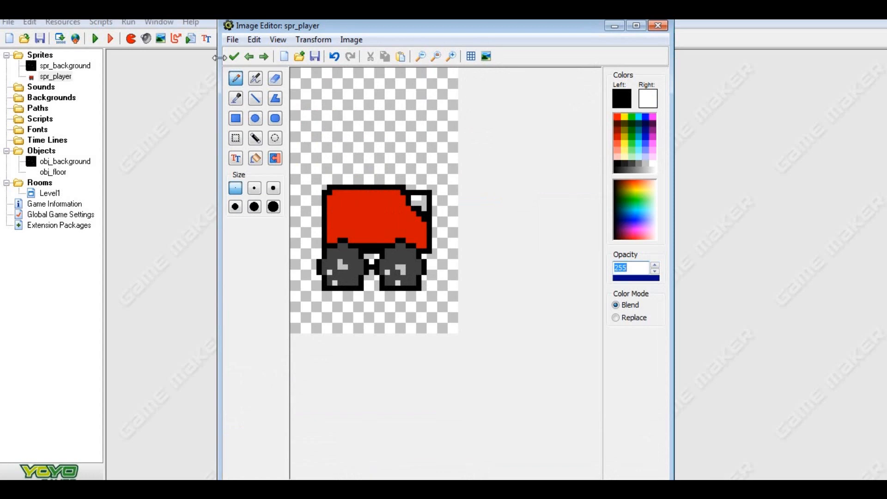
{"action": "left_click", "coordinate": [233, 55]}
Open image 2 for drawing and pencil a black outline along the bottom of both wheels.
{"action": "double_click", "coordinate": [446, 106]}
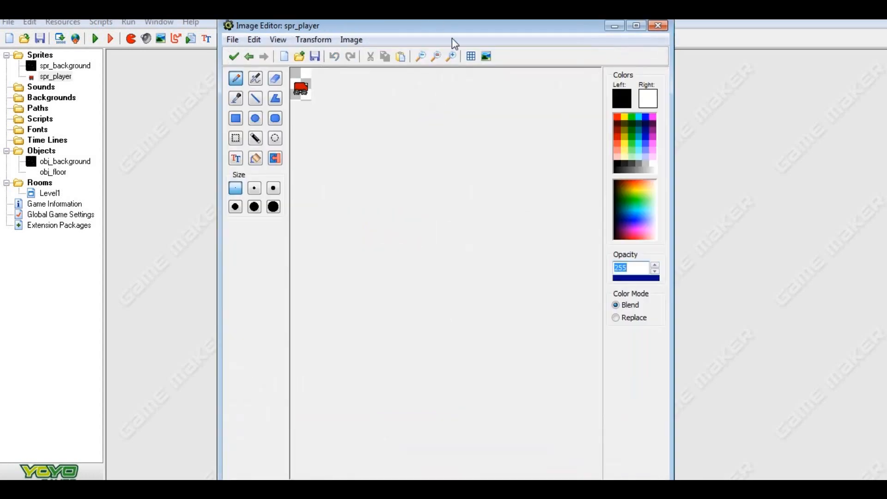
{"action": "left_click", "coordinate": [451, 56]}
{"action": "left_click", "coordinate": [452, 56]}
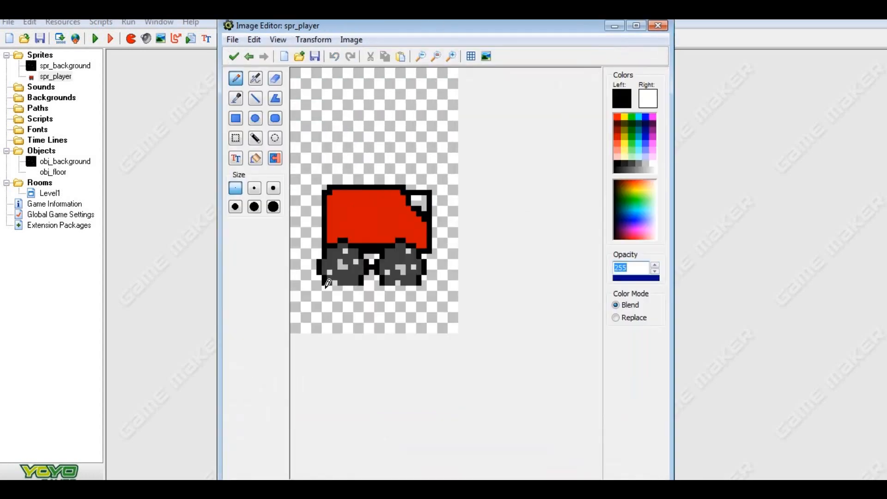
{"action": "left_click_drag", "start_coordinate": [327, 283], "coordinate": [422, 283]}
Erase the excess black at the right wheel's lower corner in image 2 and save the changes to spr_player.
{"action": "left_click", "coordinate": [275, 79]}
{"action": "left_click", "coordinate": [417, 293]}
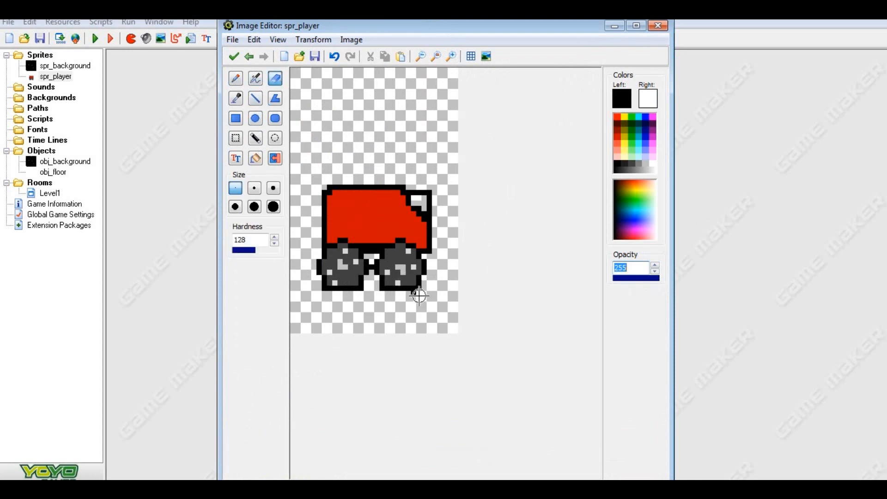
{"action": "left_click", "coordinate": [233, 56]}
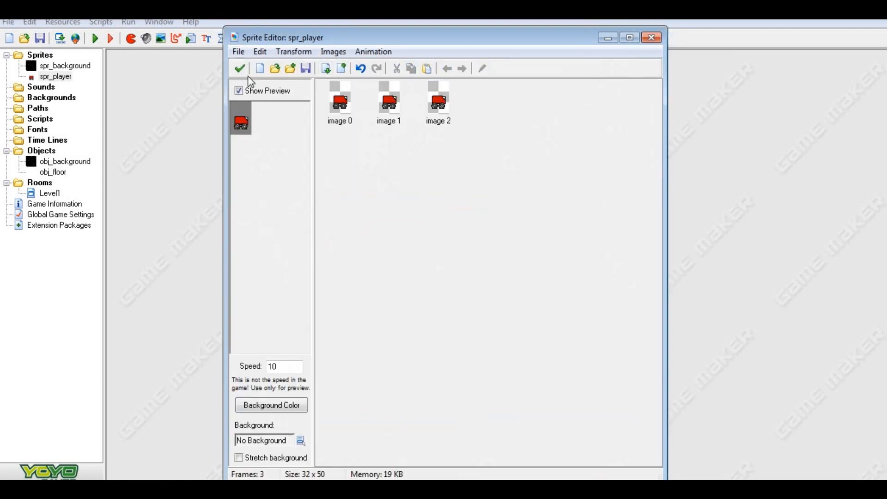
{"action": "left_click", "coordinate": [240, 69]}
{"action": "left_click", "coordinate": [296, 411]}
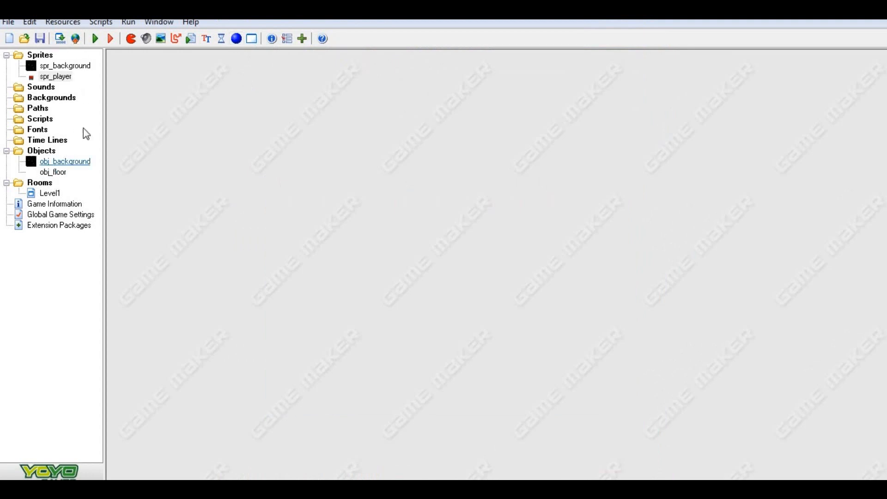
Create a sprite named spr_floor and give it a new blank 32 x 32 image.
{"action": "left_click", "coordinate": [130, 38]}
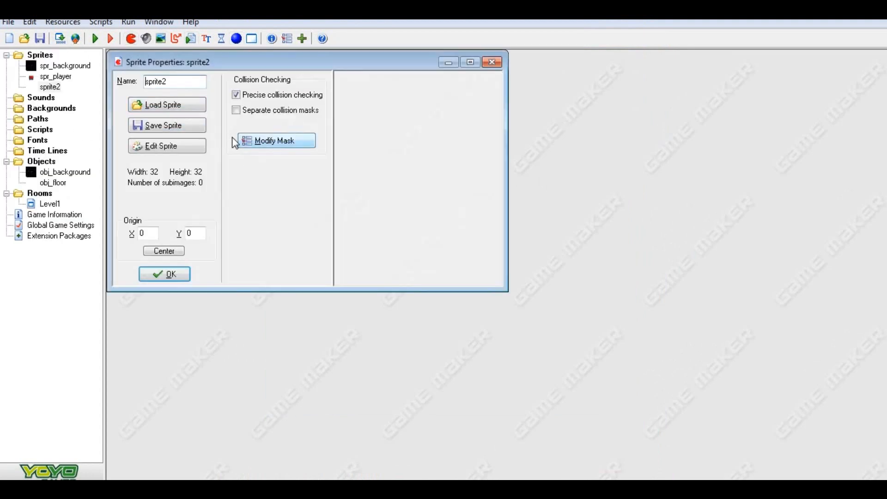
{"action": "type", "text": "spr_floor"}
{"action": "left_click", "coordinate": [176, 146]}
{"action": "left_click", "coordinate": [238, 51]}
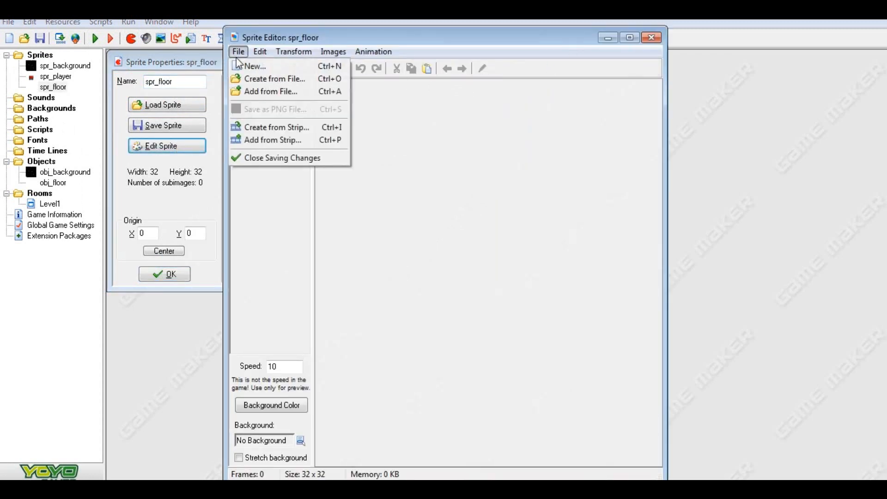
{"action": "left_click", "coordinate": [250, 66]}
{"action": "left_click", "coordinate": [415, 290]}
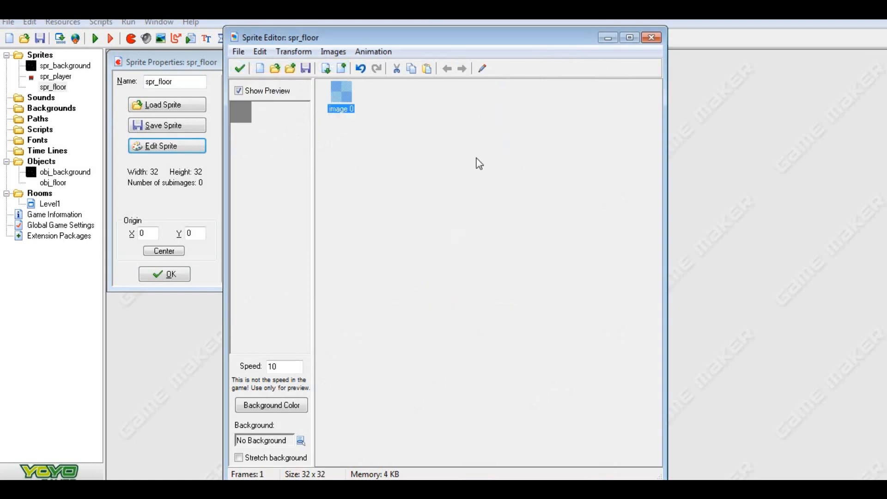
Open image 0 of spr_floor for drawing and draw a black rectangle outline along the image's edges.
{"action": "left_click", "coordinate": [482, 68]}
{"action": "left_click", "coordinate": [436, 57]}
{"action": "left_click", "coordinate": [436, 56]}
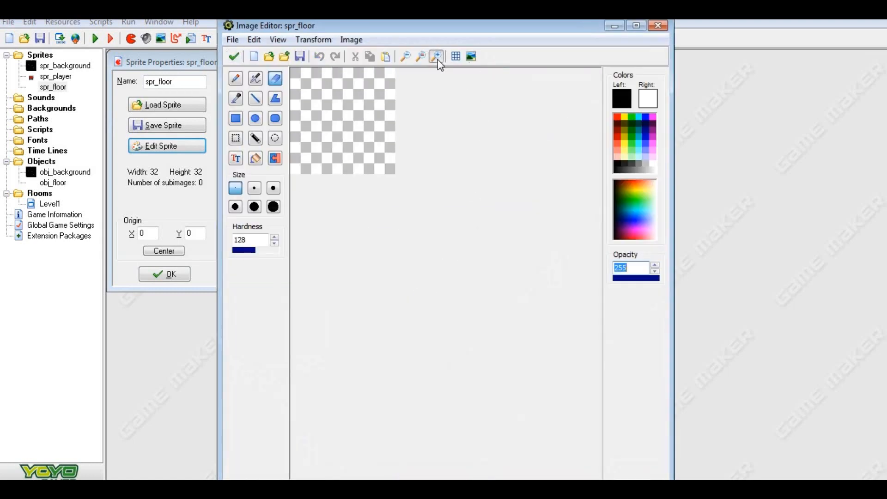
{"action": "left_click", "coordinate": [436, 56]}
{"action": "left_click", "coordinate": [235, 118]}
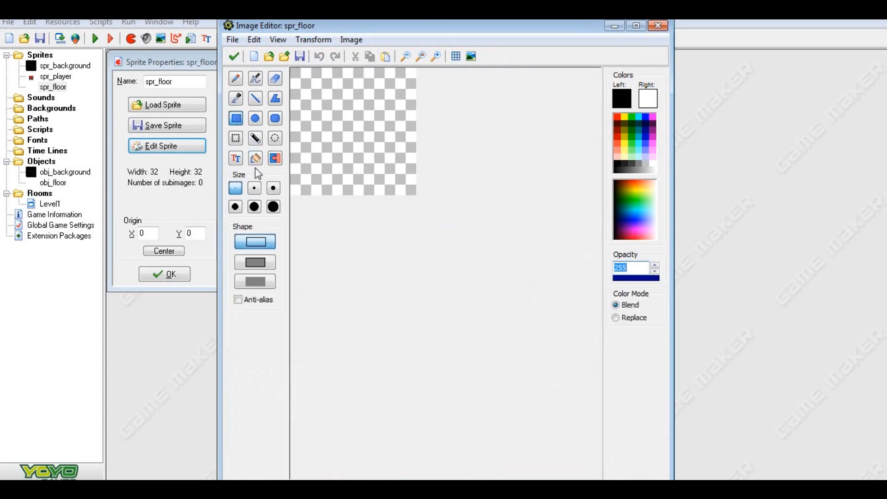
{"action": "left_click_drag", "start_coordinate": [294, 72], "coordinate": [414, 193]}
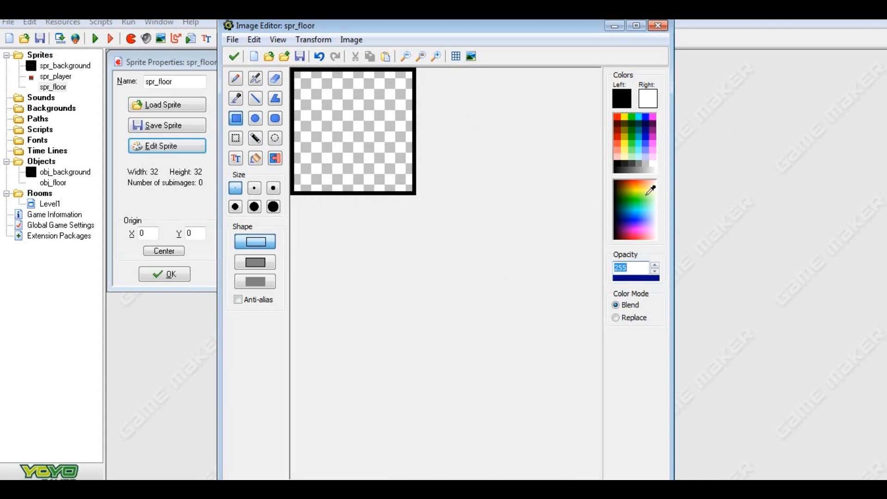
Choose orange as the drawing colour and fill the inside of the black outline with it.
{"action": "left_click_drag", "start_coordinate": [643, 217], "coordinate": [650, 181]}
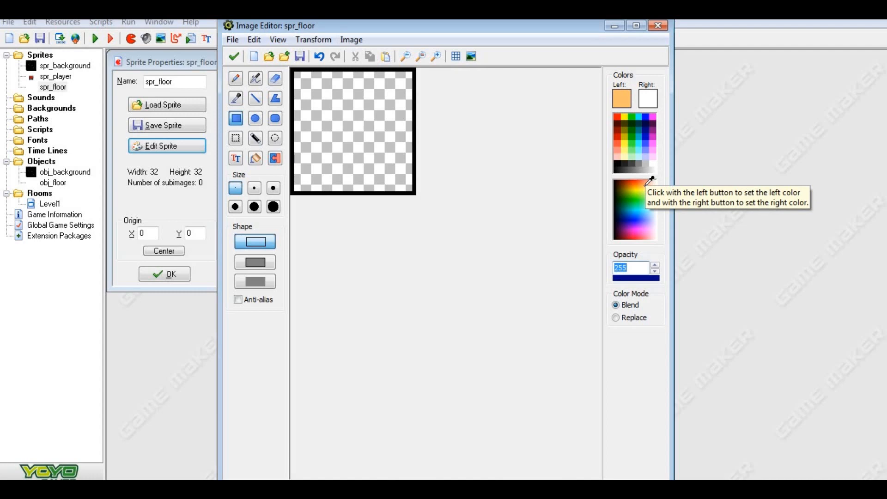
{"action": "mouse_move", "coordinate": [650, 179]}
{"action": "left_mouse_down"}
{"action": "mouse_move", "coordinate": [616, 177]}
{"action": "mouse_move", "coordinate": [639, 179]}
{"action": "left_mouse_up"}
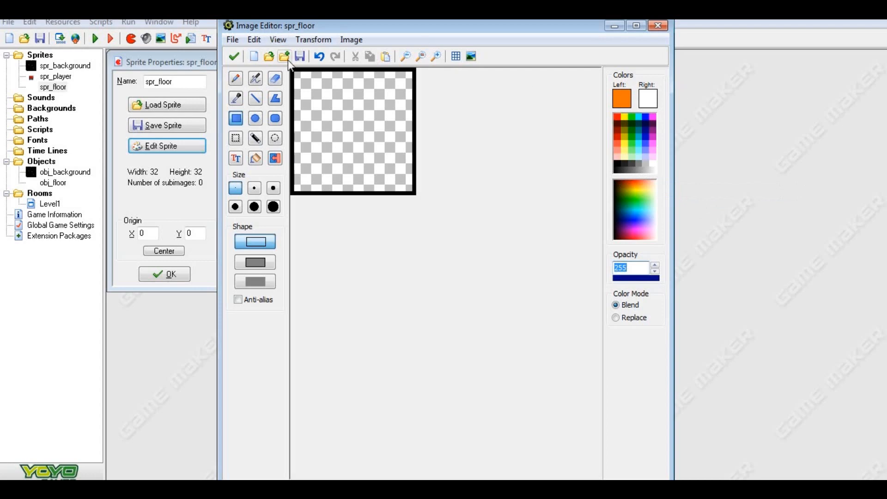
{"action": "left_click", "coordinate": [255, 158]}
{"action": "left_click", "coordinate": [356, 109]}
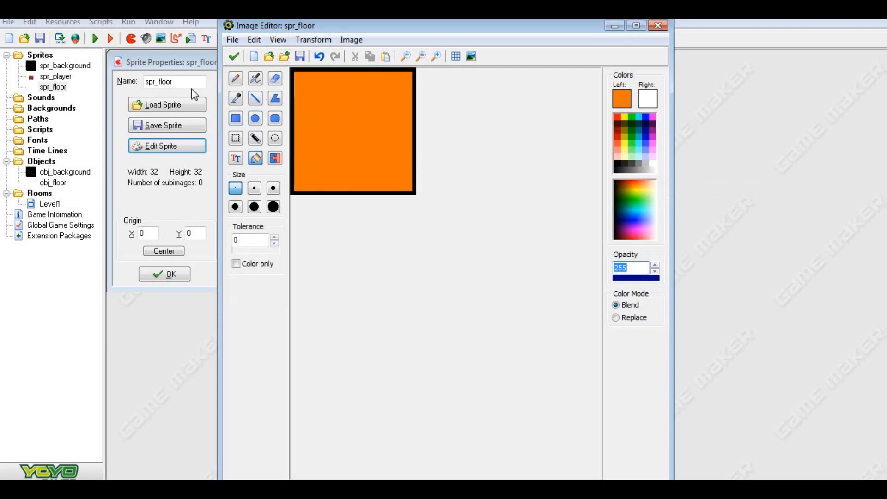
Draw three dark grey horizontal lines across the orange square, spaced out from its upper to its lower part.
{"action": "left_click", "coordinate": [235, 79]}
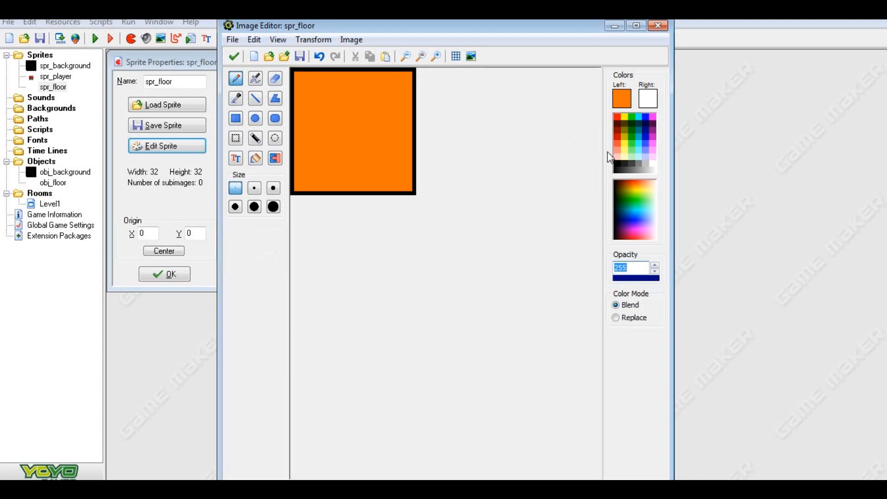
{"action": "left_click", "coordinate": [632, 163]}
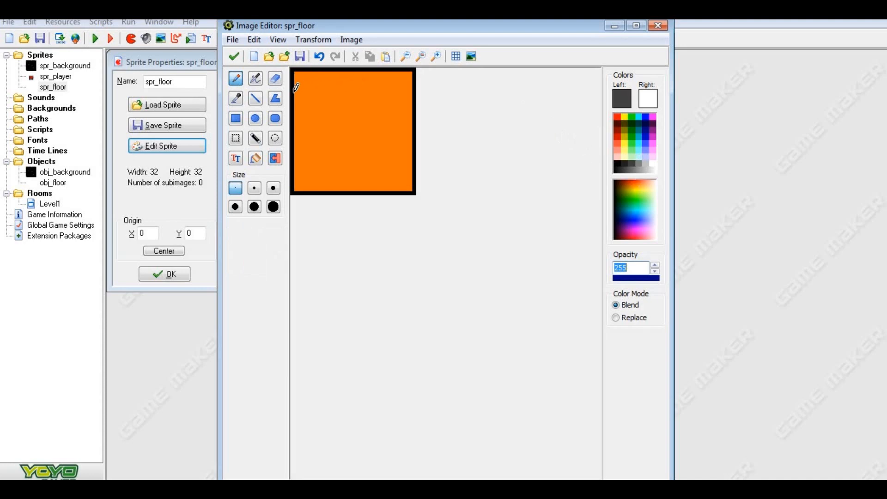
{"action": "left_click_drag", "start_coordinate": [295, 92], "coordinate": [305, 90]}
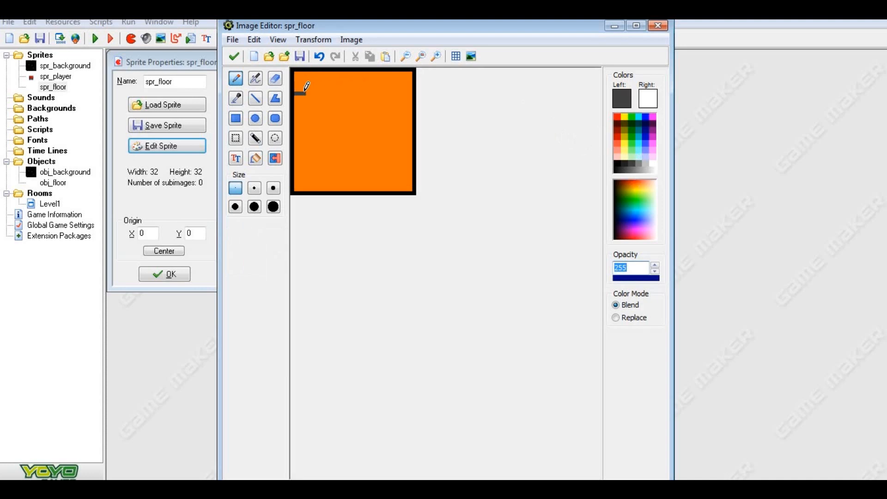
{"action": "left_click", "coordinate": [320, 57]}
{"action": "left_click", "coordinate": [255, 98]}
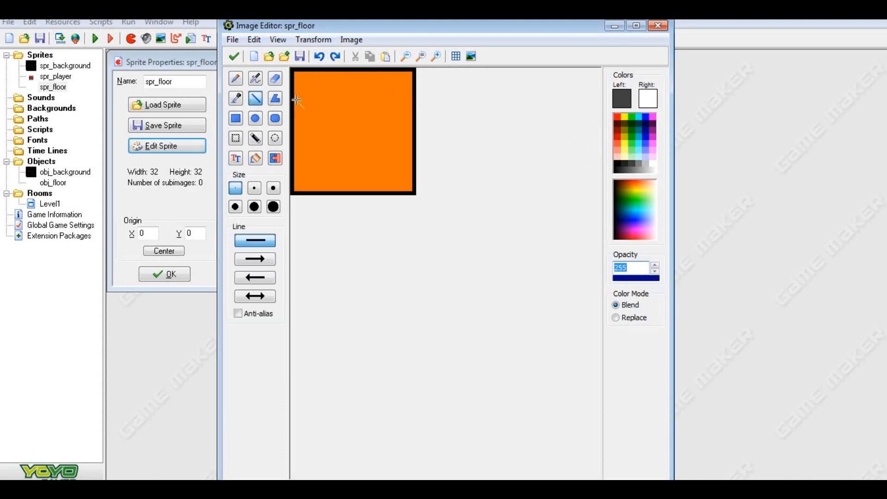
{"action": "left_click_drag", "start_coordinate": [296, 100], "coordinate": [423, 101]}
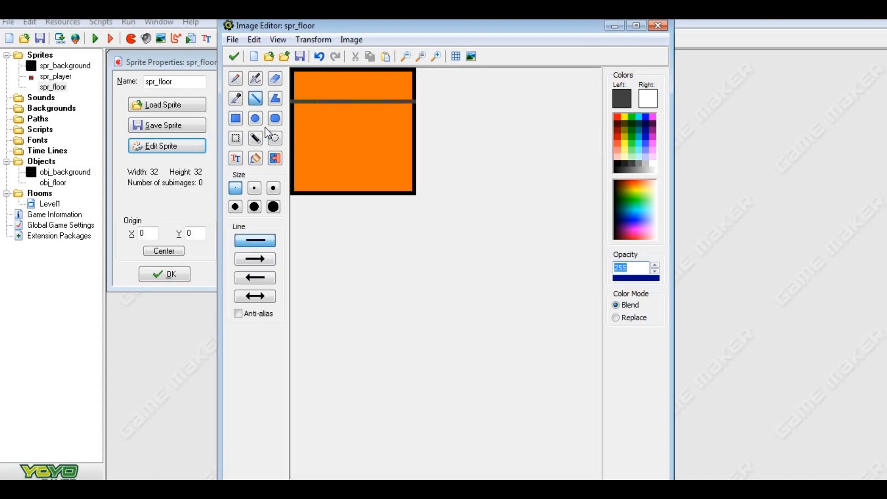
{"action": "left_click_drag", "start_coordinate": [292, 144], "coordinate": [450, 143]}
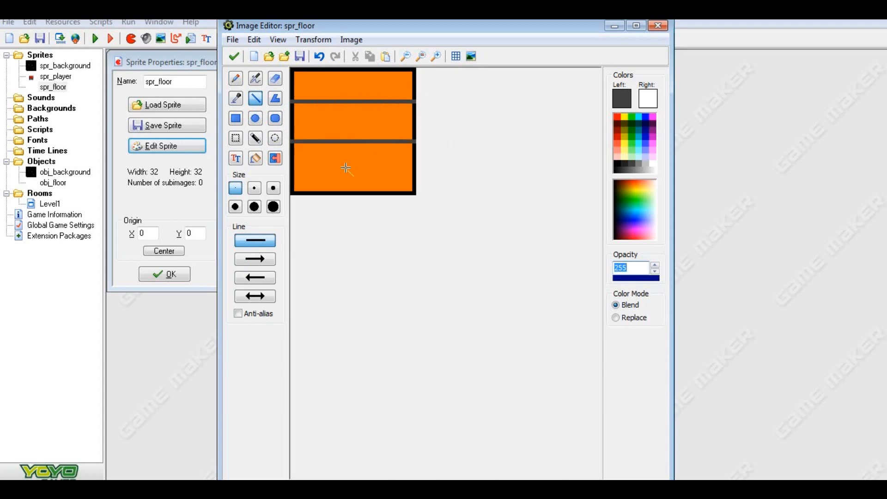
{"action": "left_click_drag", "start_coordinate": [293, 177], "coordinate": [473, 175]}
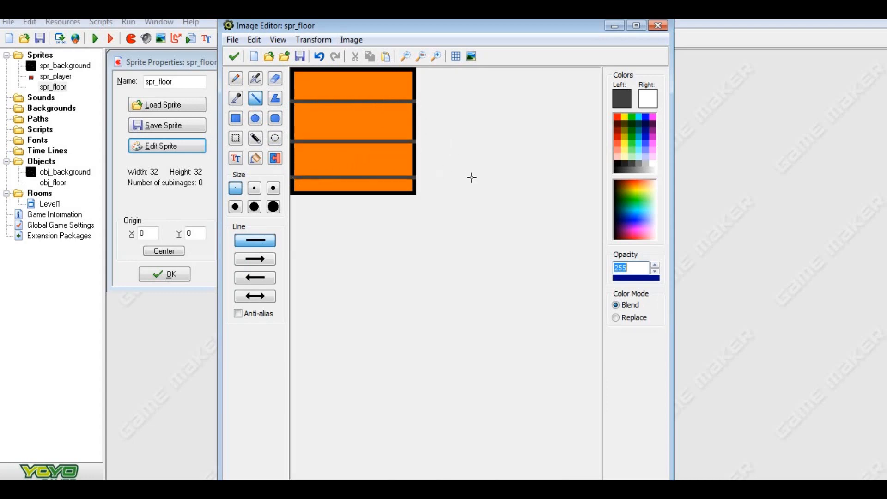
Add three more dark grey horizontal lines above and between the existing ones, plus a vertical line down the middle.
{"action": "left_click_drag", "start_coordinate": [293, 79], "coordinate": [461, 81]}
{"action": "left_click_drag", "start_coordinate": [293, 125], "coordinate": [461, 124]}
{"action": "left_click_drag", "start_coordinate": [296, 164], "coordinate": [429, 162]}
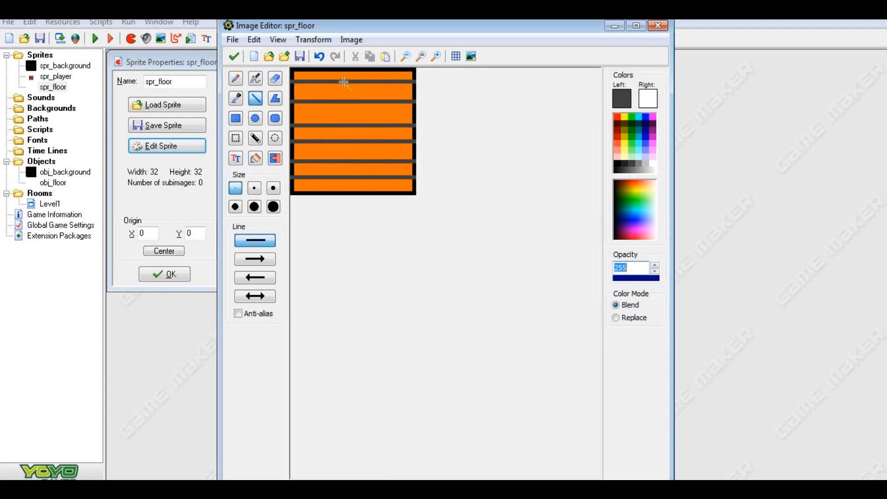
{"action": "mouse_move", "coordinate": [356, 74]}
{"action": "left_mouse_down"}
{"action": "mouse_move", "coordinate": [356, 206]}
{"action": "mouse_move", "coordinate": [355, 191]}
{"action": "left_mouse_up"}
Switch to the Pencil tool in black and apply the brick pattern to image 0.
{"action": "left_click", "coordinate": [236, 78]}
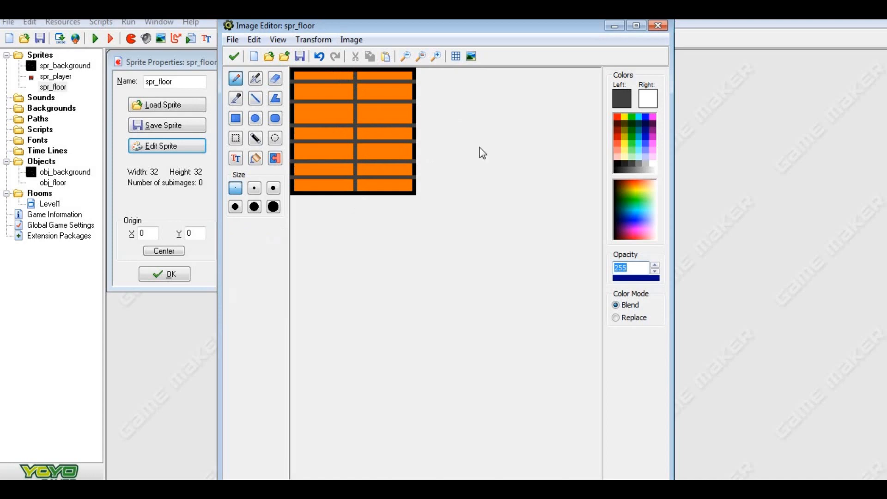
{"action": "left_click", "coordinate": [618, 161]}
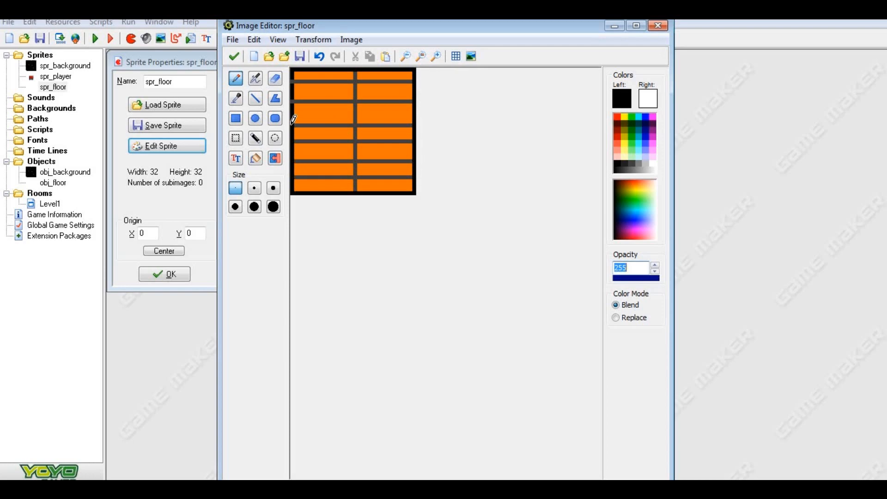
{"action": "left_click", "coordinate": [234, 56]}
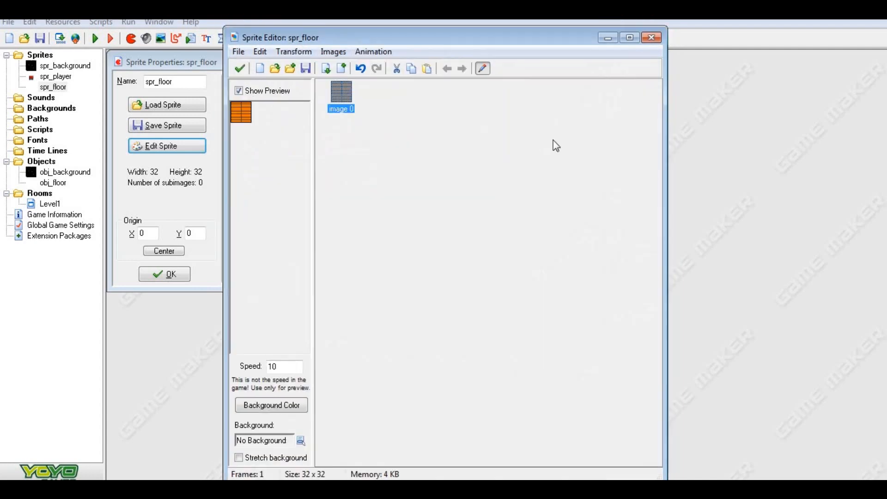
Reopen image 0, pencil the inner corners of the outline black and save the changes to spr_floor.
{"action": "left_click", "coordinate": [353, 106]}
{"action": "left_click", "coordinate": [482, 68]}
{"action": "left_click", "coordinate": [436, 56]}
{"action": "left_click", "coordinate": [436, 56]}
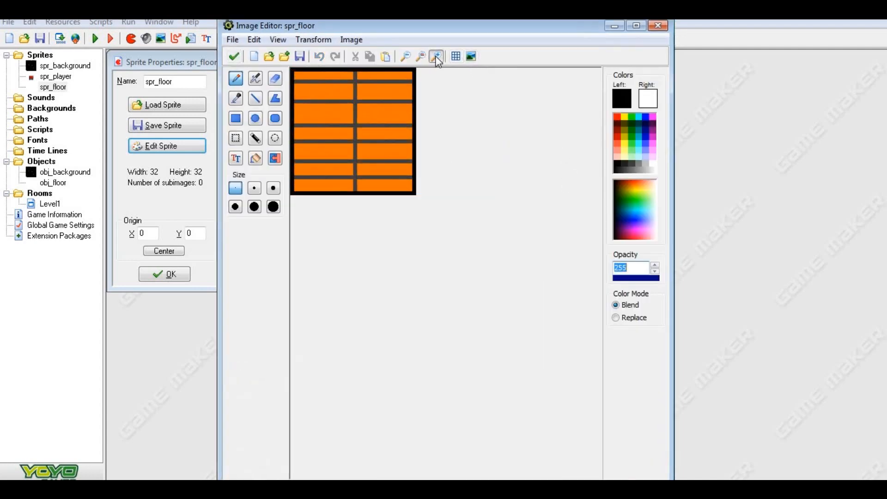
{"action": "left_click", "coordinate": [436, 57]}
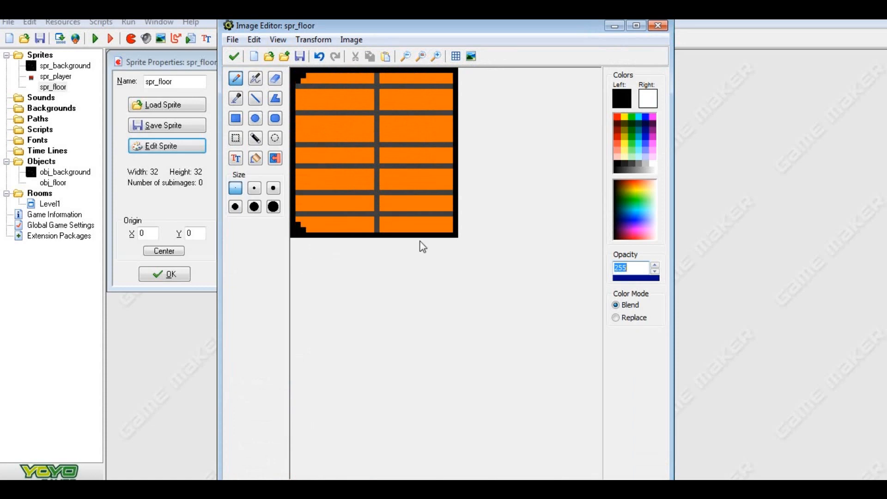
{"action": "left_click", "coordinate": [451, 223]}
{"action": "left_click", "coordinate": [233, 56]}
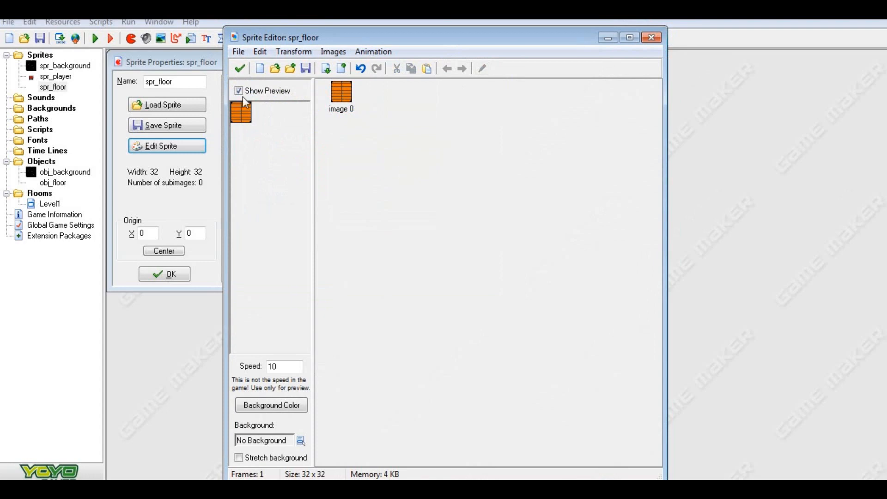
{"action": "left_click", "coordinate": [240, 69]}
{"action": "left_click", "coordinate": [160, 274]}
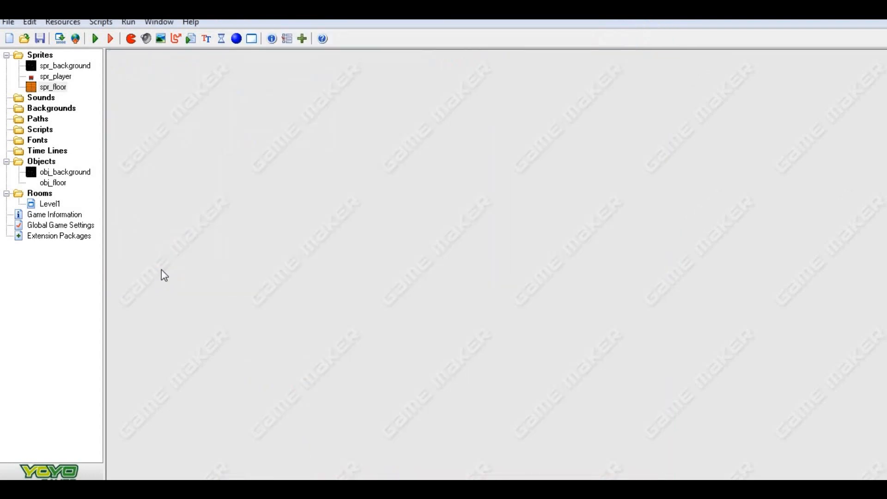
Assign the sprite spr_floor to obj_floor and make the object solid.
{"action": "double_click", "coordinate": [53, 183]}
{"action": "left_click", "coordinate": [222, 126]}
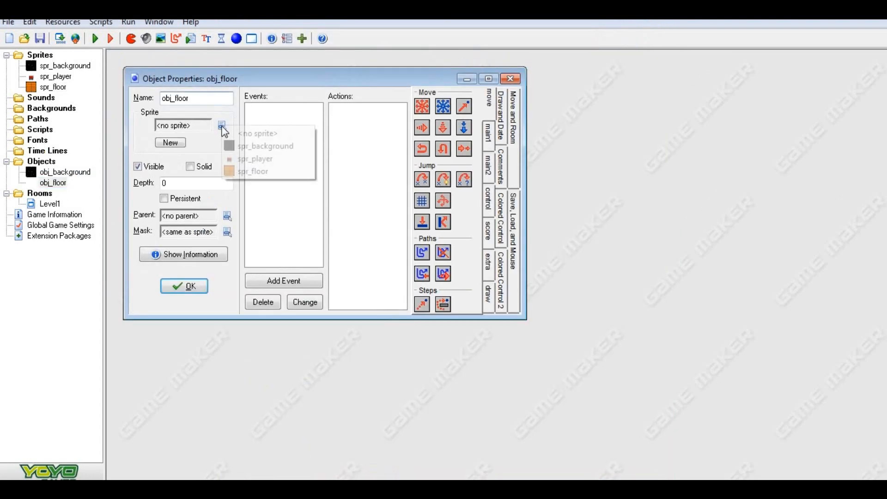
{"action": "left_click", "coordinate": [524, 487]}
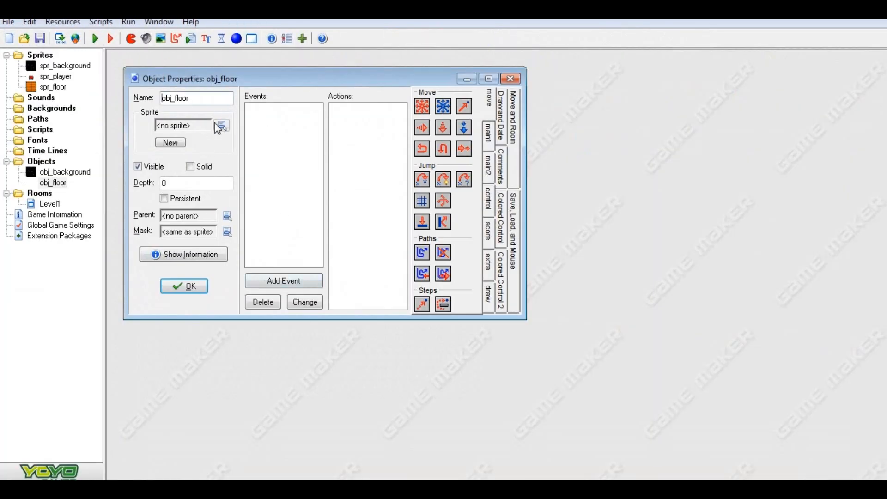
{"action": "left_click", "coordinate": [220, 126]}
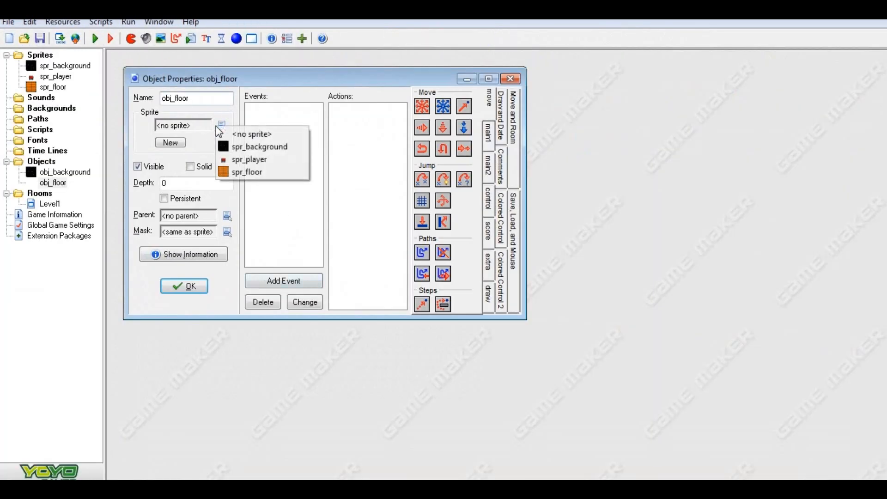
{"action": "left_click", "coordinate": [289, 176]}
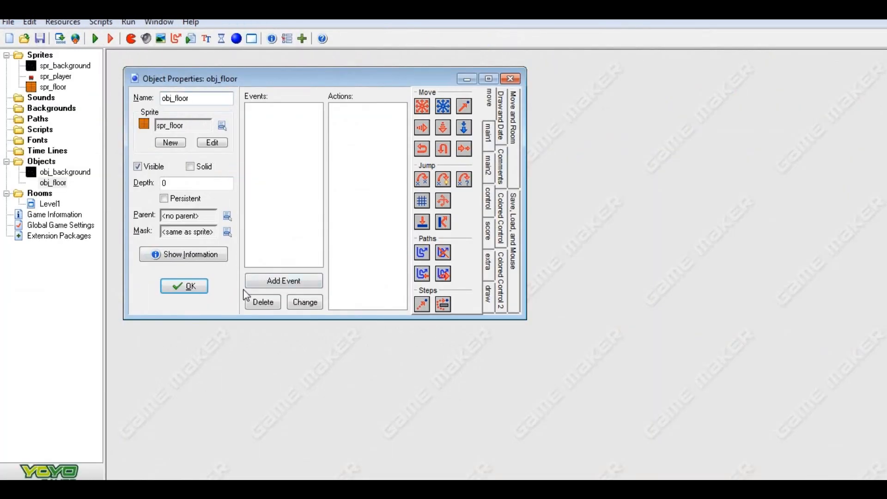
{"action": "left_click", "coordinate": [190, 166]}
{"action": "left_click", "coordinate": [180, 286]}
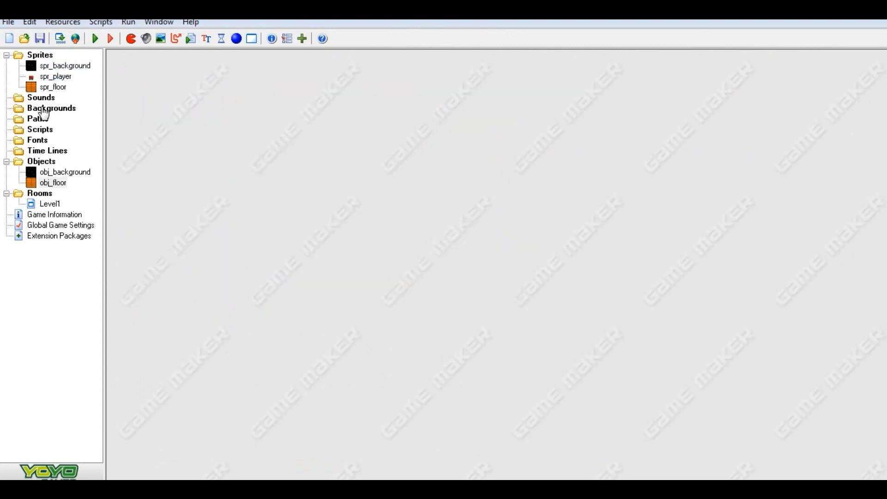
Create an object named obj_sprite that uses the sprite spr_player.
{"action": "double_click", "coordinate": [57, 76]}
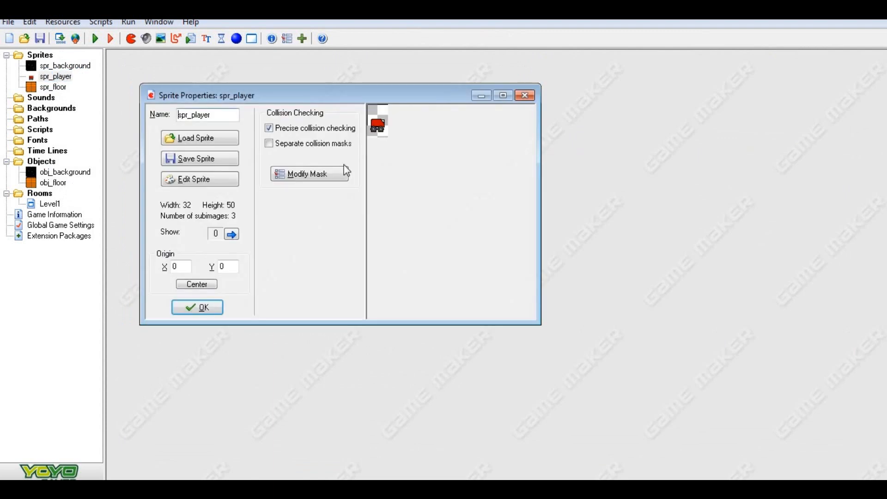
{"action": "left_click", "coordinate": [197, 307]}
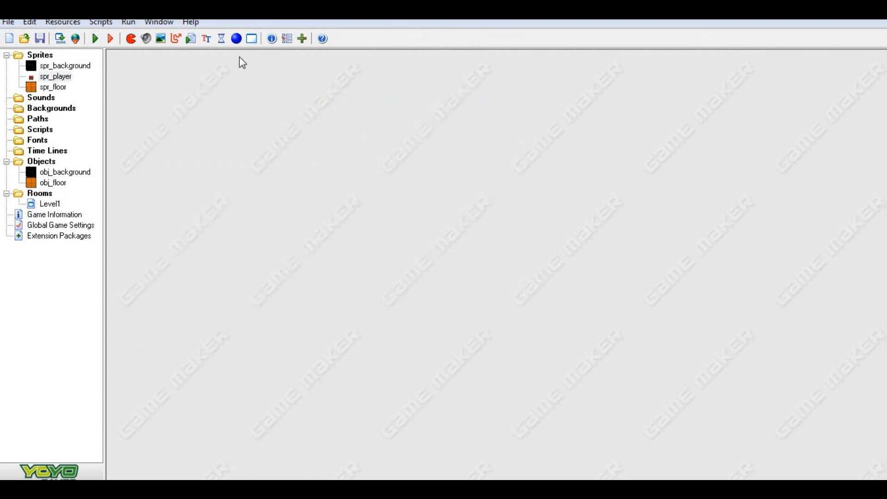
{"action": "left_click", "coordinate": [236, 38]}
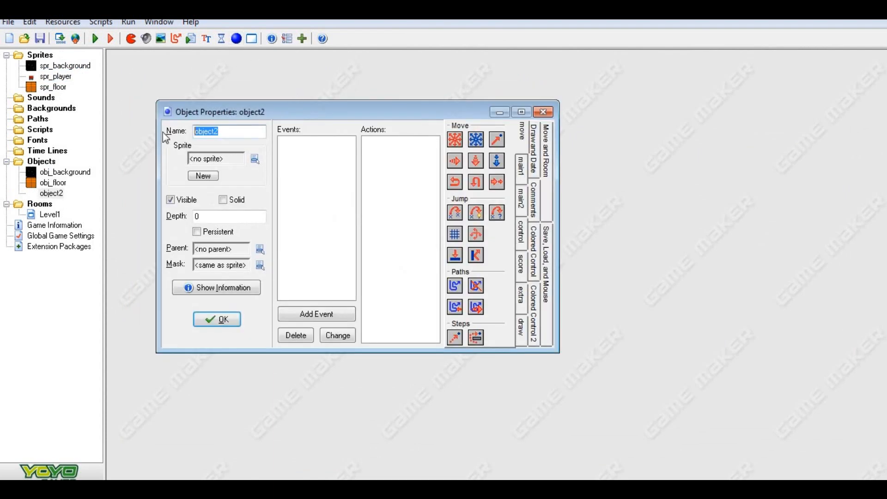
{"action": "type", "text": "obj"}
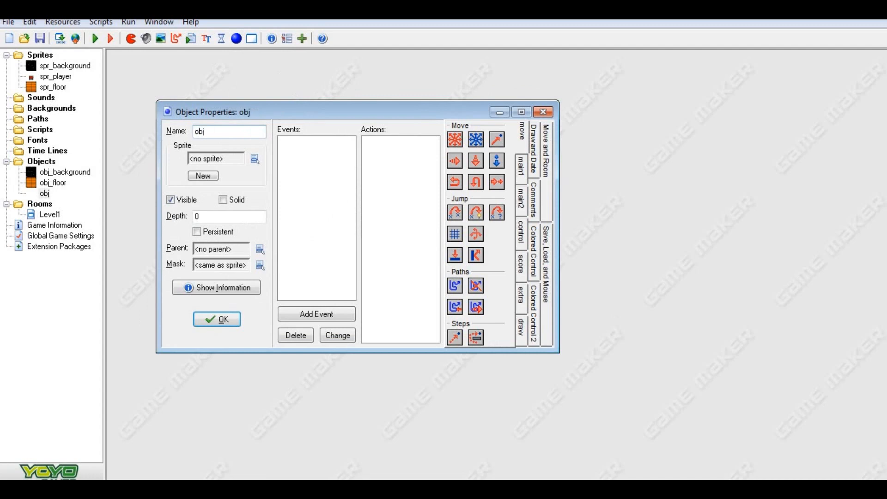
{"action": "type", "text": "_sprite"}
{"action": "left_click", "coordinate": [255, 159]}
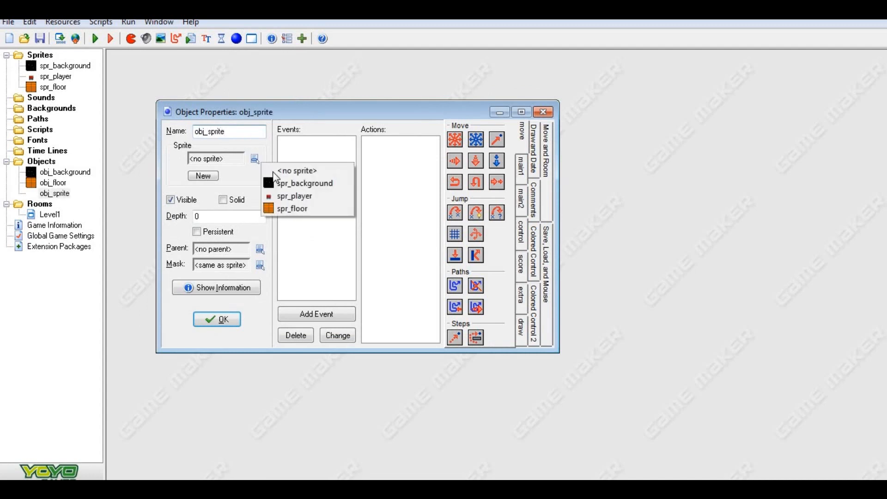
{"action": "left_click", "coordinate": [305, 195]}
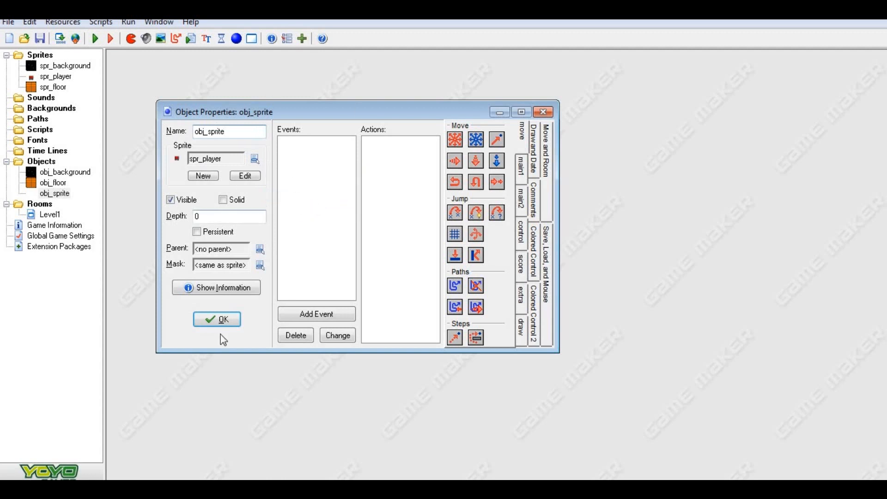
{"action": "left_click", "coordinate": [220, 321]}
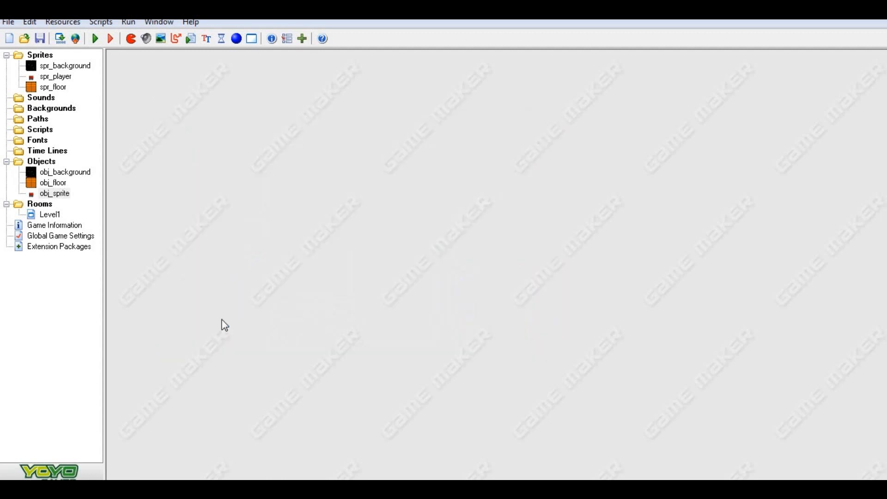
Open room Level1 at full size and hide the grid to inspect the starry background.
{"action": "double_click", "coordinate": [46, 216]}
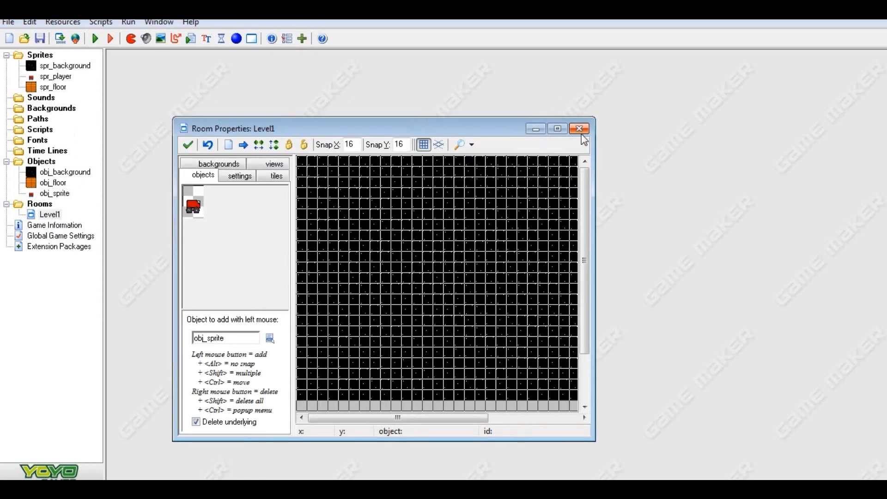
{"action": "left_click", "coordinate": [557, 128]}
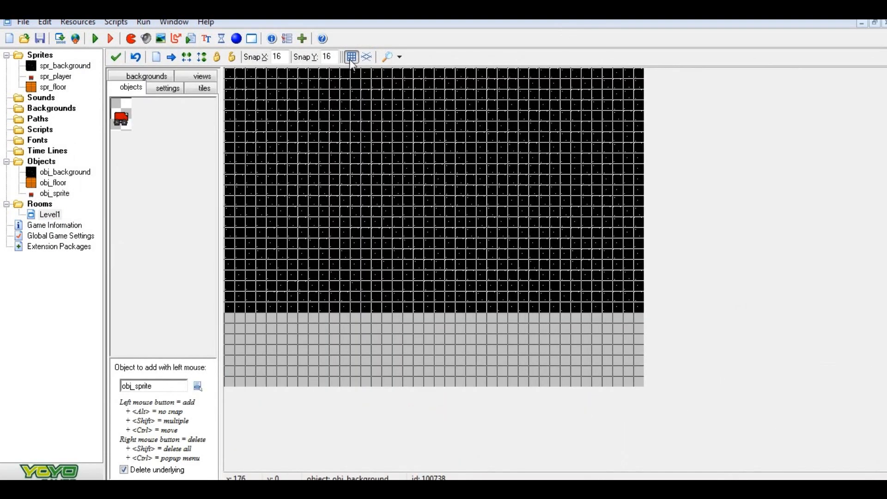
{"action": "left_click", "coordinate": [351, 58]}
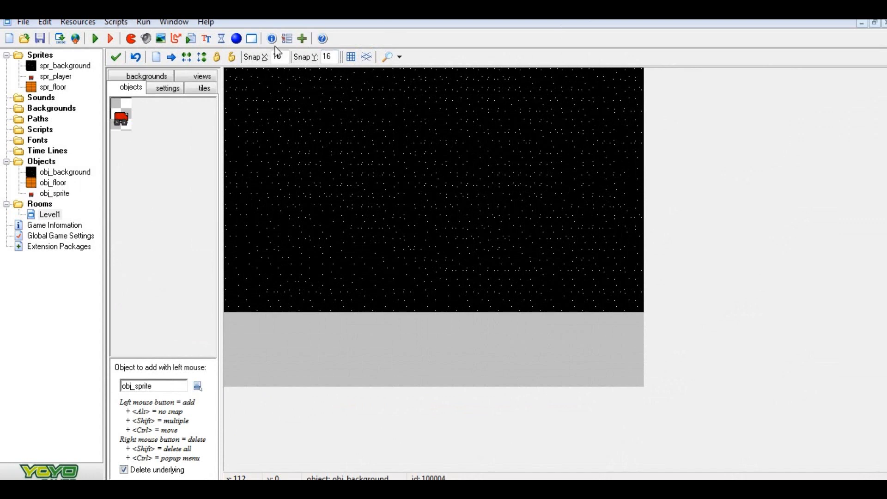
{"action": "left_click", "coordinate": [117, 58]}
Review the object properties of obj_background and obj_sprite.
{"action": "left_click", "coordinate": [52, 193]}
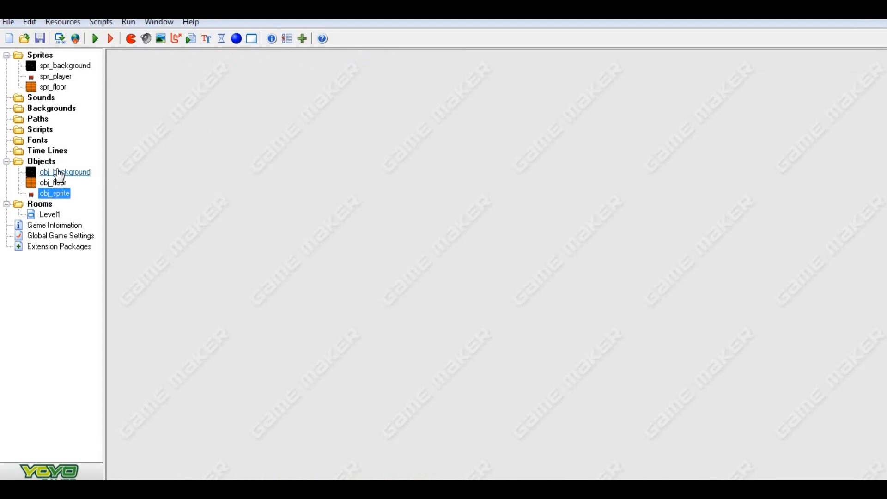
{"action": "double_click", "coordinate": [60, 173]}
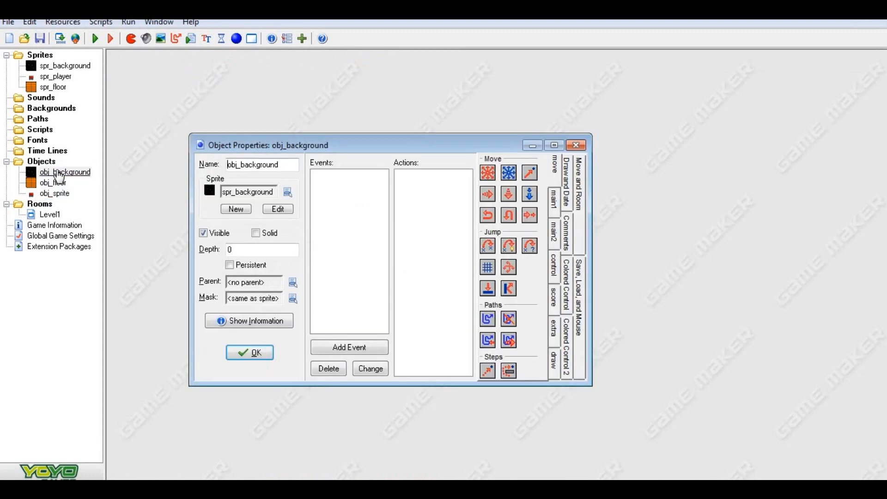
{"action": "left_click", "coordinate": [247, 347]}
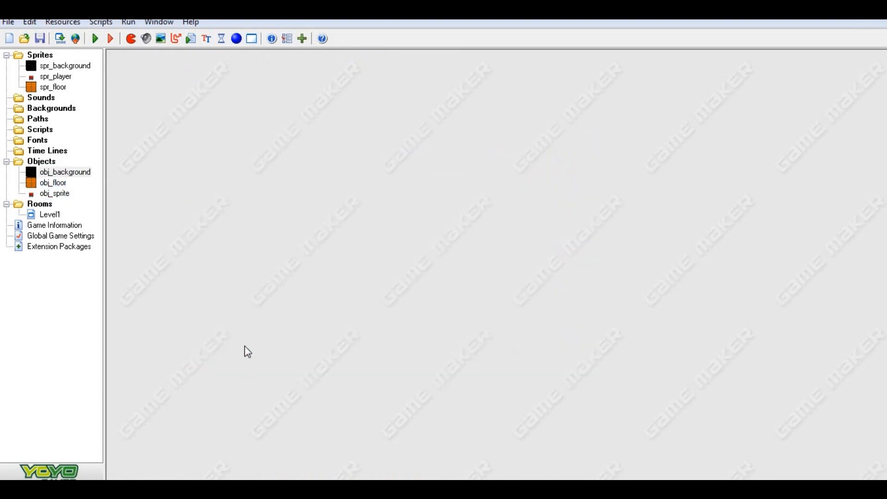
{"action": "left_click", "coordinate": [64, 194]}
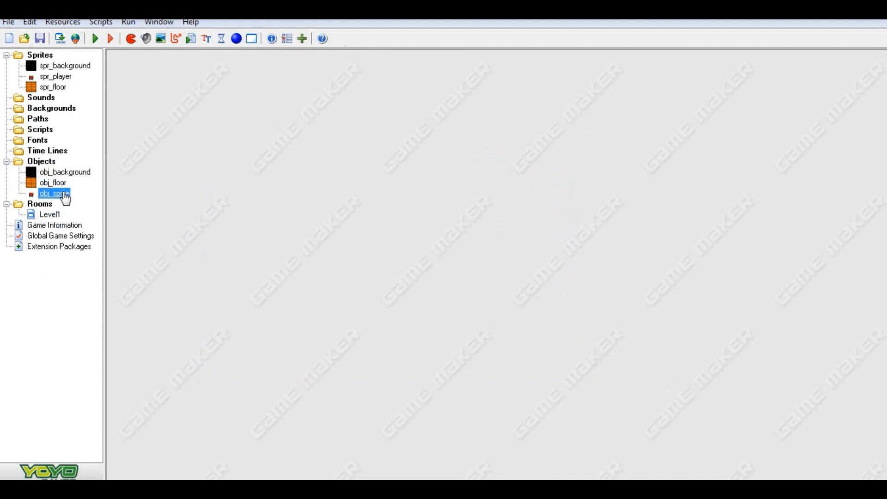
{"action": "double_click", "coordinate": [64, 194]}
{"action": "left_click_drag", "start_coordinate": [409, 167], "coordinate": [402, 147]}
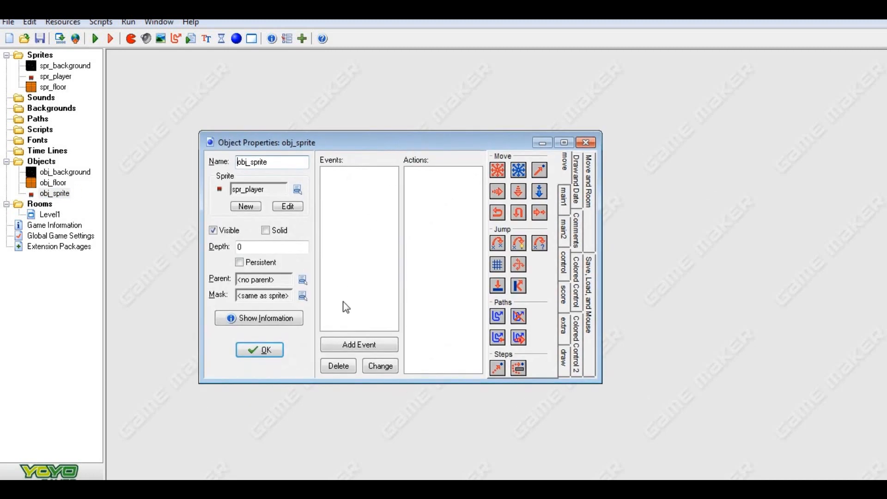
{"action": "left_click", "coordinate": [274, 355]}
Reopen room Level1 to check its layout, and close it again.
{"action": "left_click", "coordinate": [51, 111]}
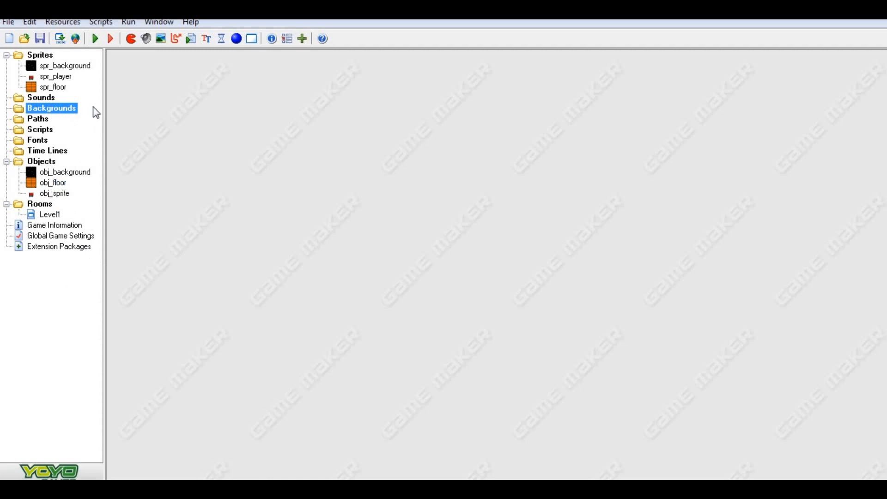
{"action": "left_click", "coordinate": [73, 173]}
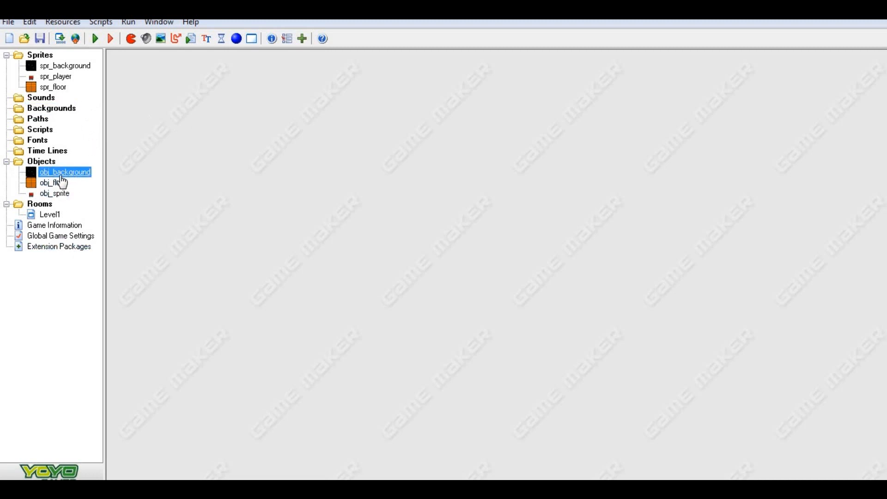
{"action": "left_click", "coordinate": [63, 194]}
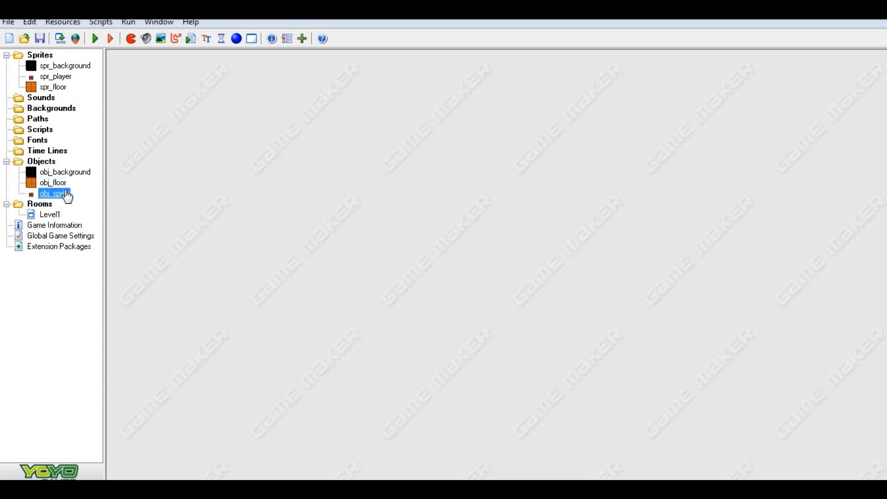
{"action": "double_click", "coordinate": [49, 214]}
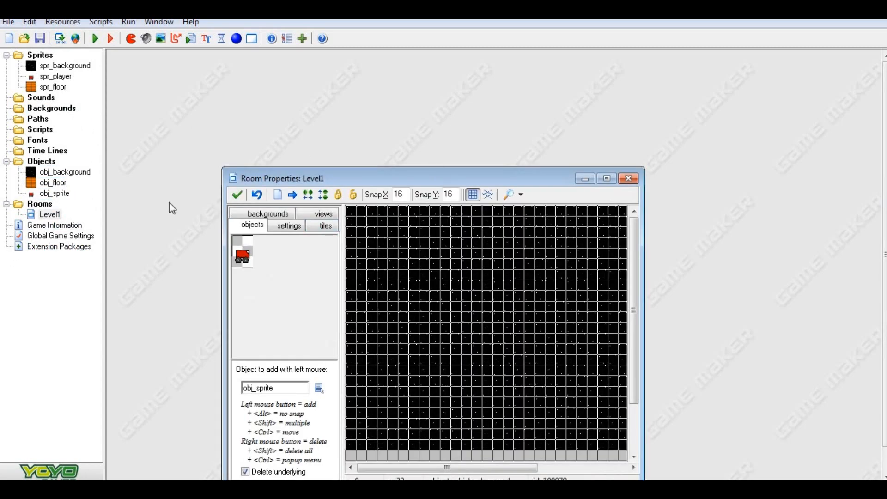
{"action": "left_click_drag", "start_coordinate": [290, 180], "coordinate": [322, 93]}
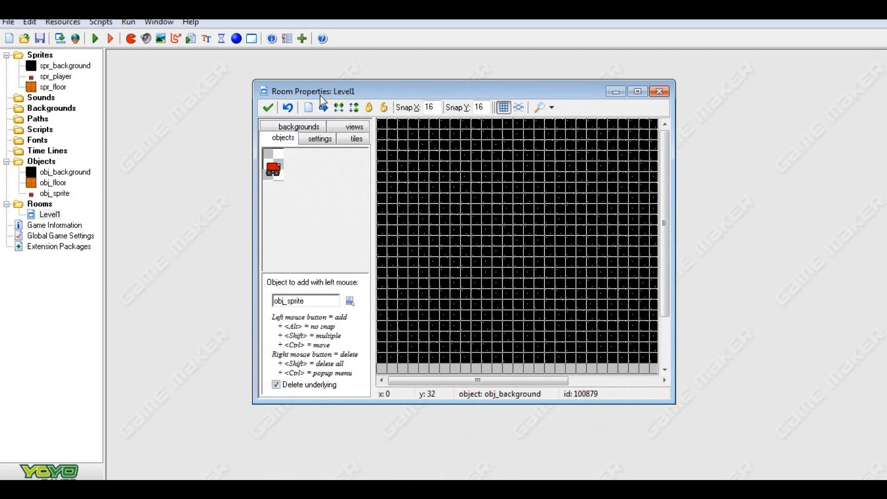
{"action": "left_click", "coordinate": [269, 109]}
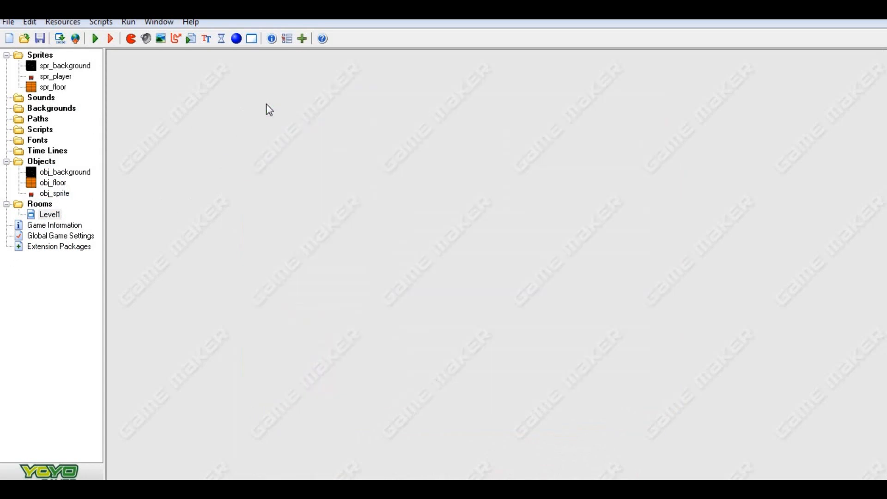
Open the properties of obj_sprite and view its object information.
{"action": "double_click", "coordinate": [54, 194]}
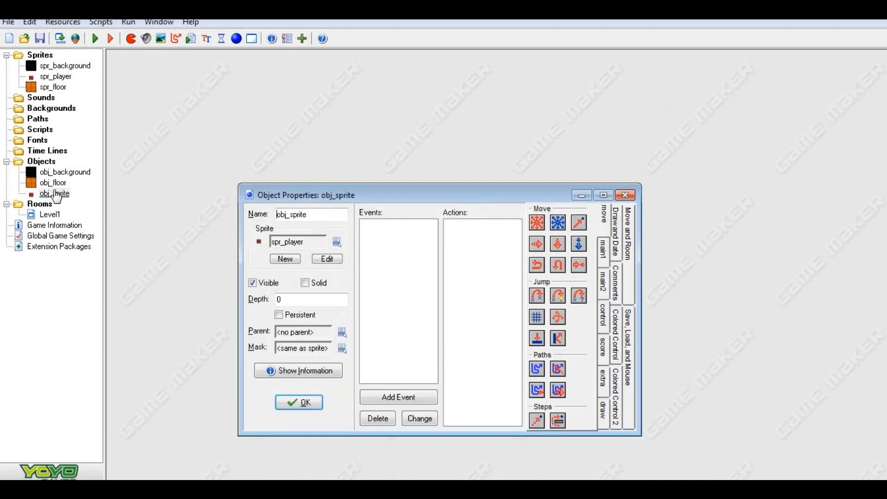
{"action": "left_click_drag", "start_coordinate": [356, 195], "coordinate": [331, 110]}
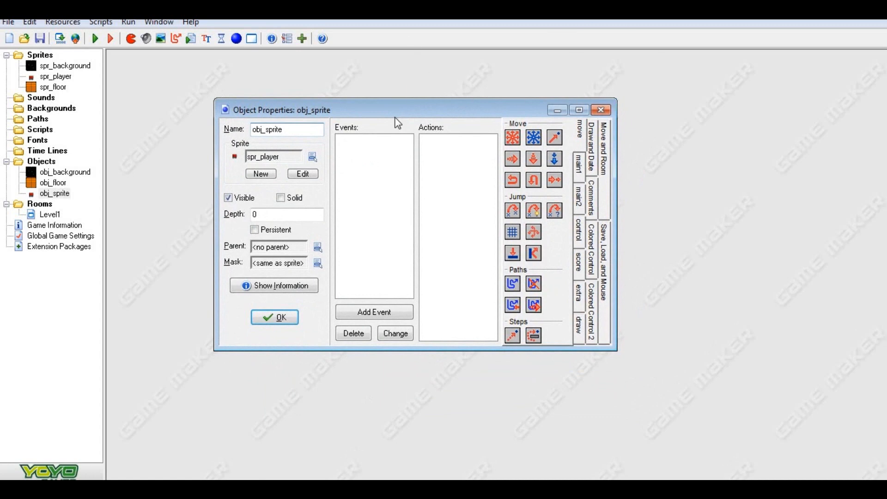
{"action": "left_click_drag", "start_coordinate": [397, 123], "coordinate": [429, 128]}
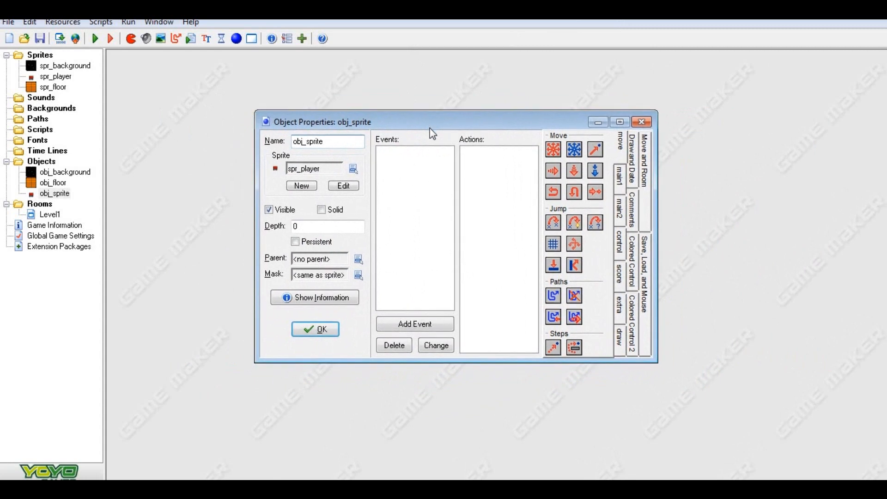
{"action": "left_click", "coordinate": [480, 200]}
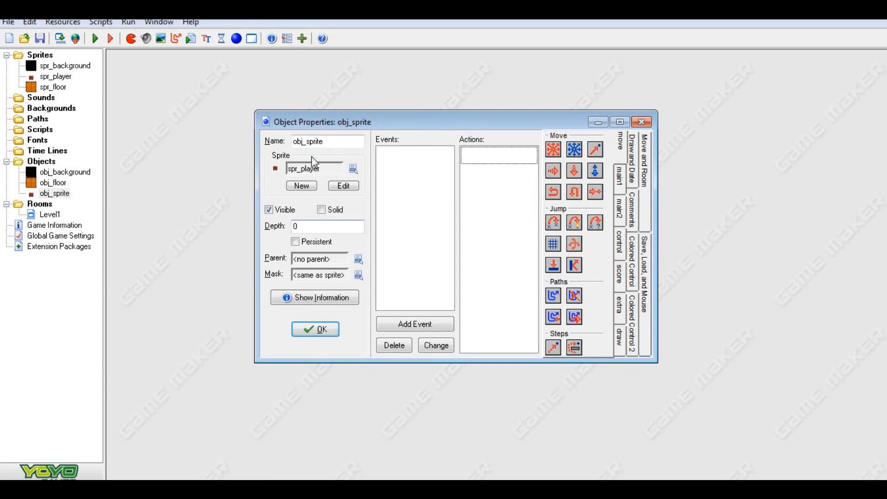
{"action": "left_click", "coordinate": [309, 298]}
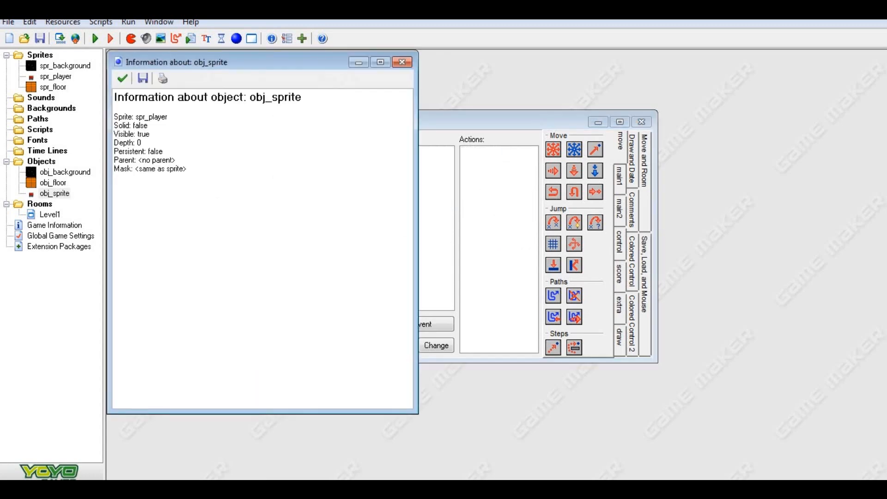
{"action": "left_click", "coordinate": [403, 62]}
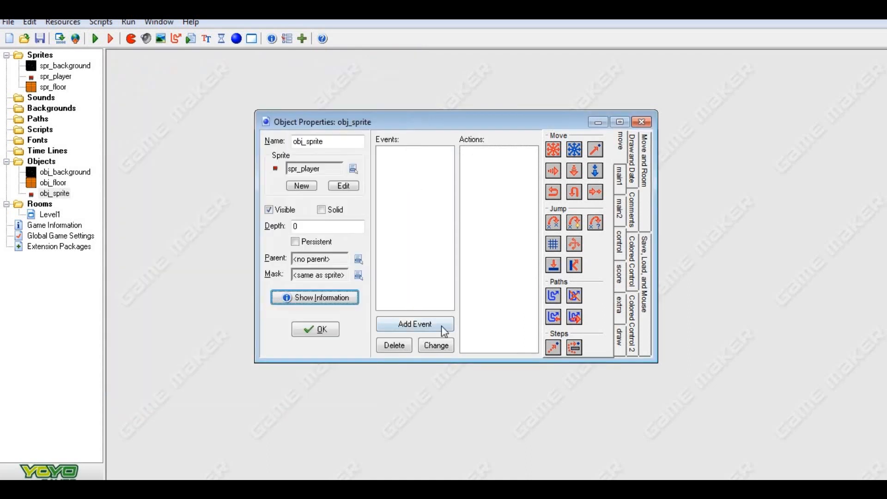
Rename the object obj_sprite as obj_player and add a Create event to it.
{"action": "left_click", "coordinate": [415, 324]}
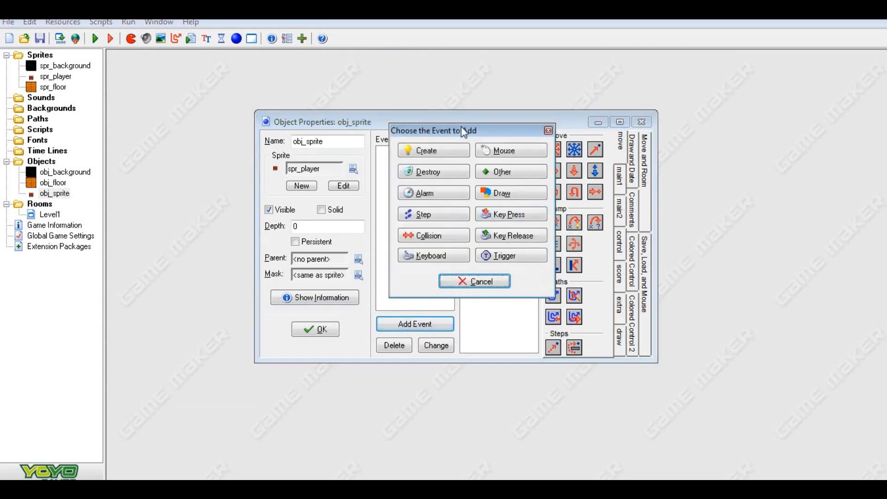
{"action": "left_click", "coordinate": [474, 282]}
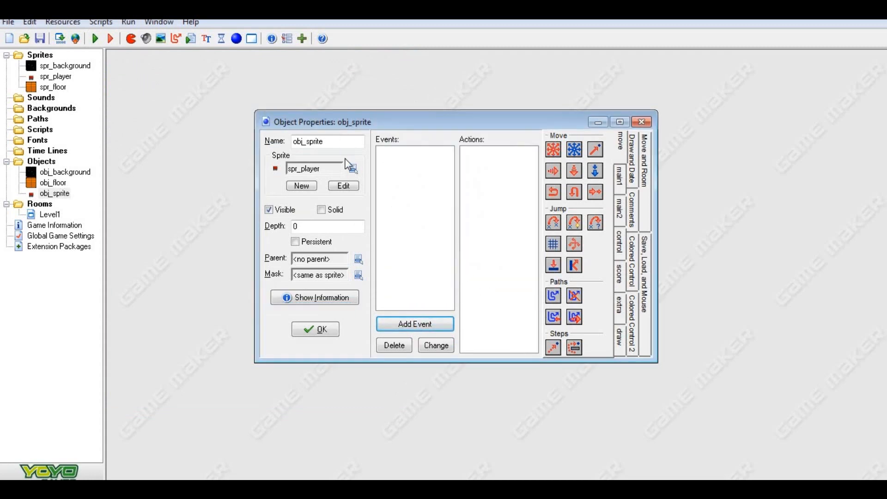
{"action": "left_click_drag", "start_coordinate": [324, 141], "coordinate": [316, 141]}
{"action": "type", "text": "player"}
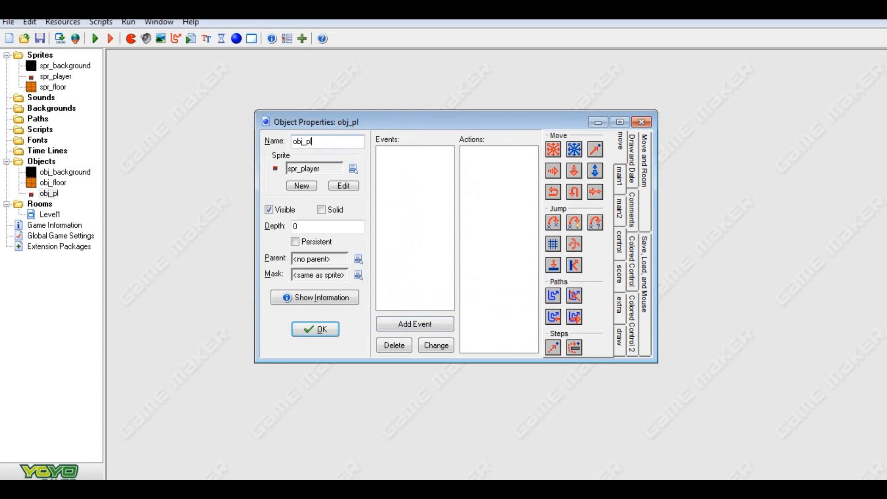
{"action": "left_click", "coordinate": [435, 332]}
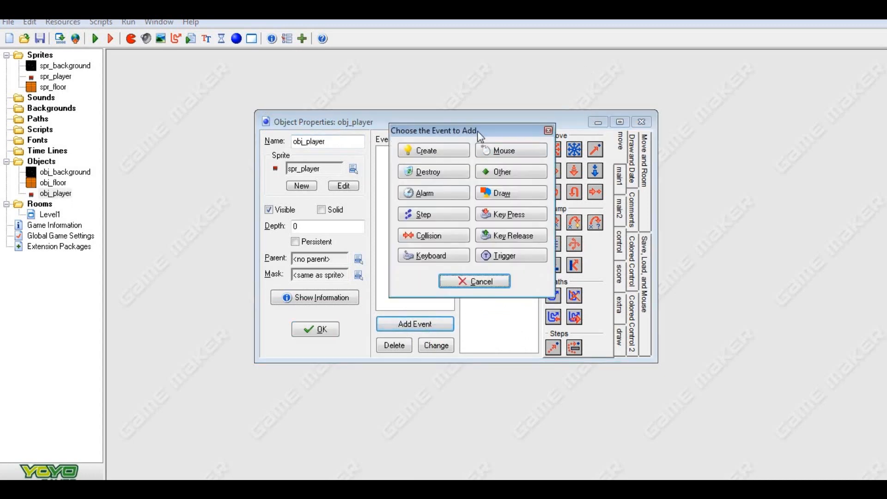
{"action": "left_click", "coordinate": [452, 152]}
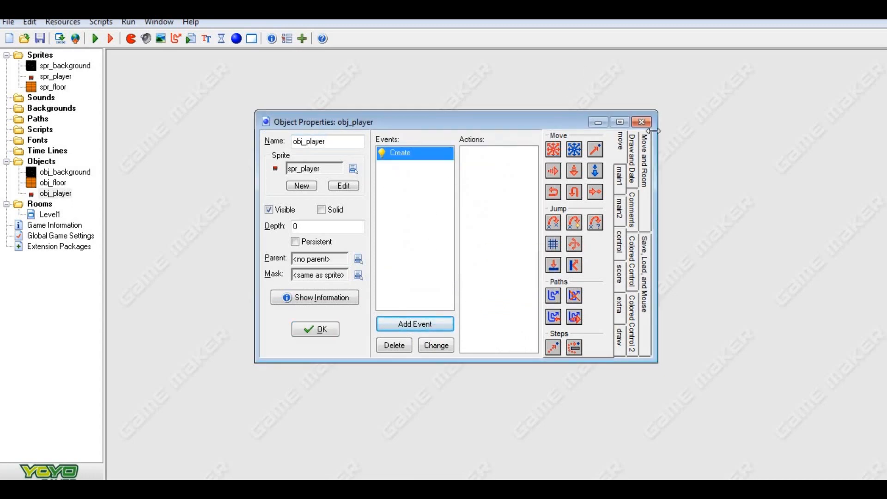
Add a keyboard <Right> event to obj_player with a Move Fixed action heading right at speed 3.
{"action": "left_click", "coordinate": [415, 324]}
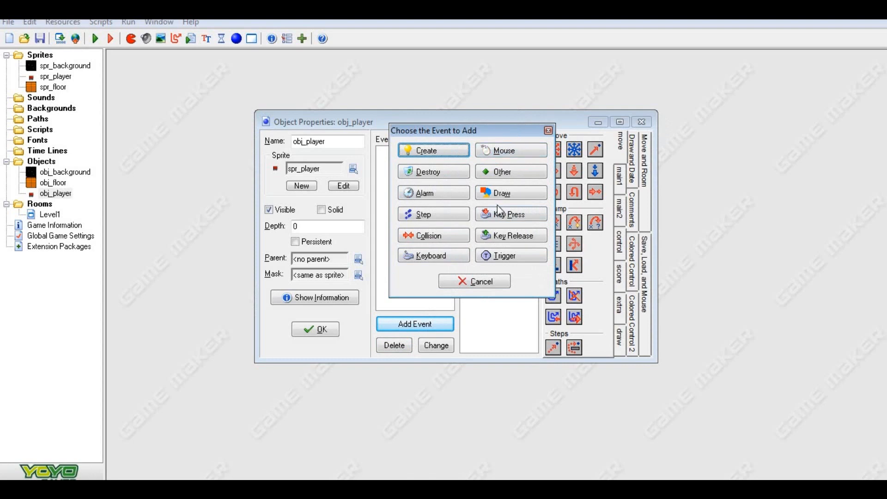
{"action": "left_click", "coordinate": [458, 255]}
{"action": "left_click", "coordinate": [498, 253]}
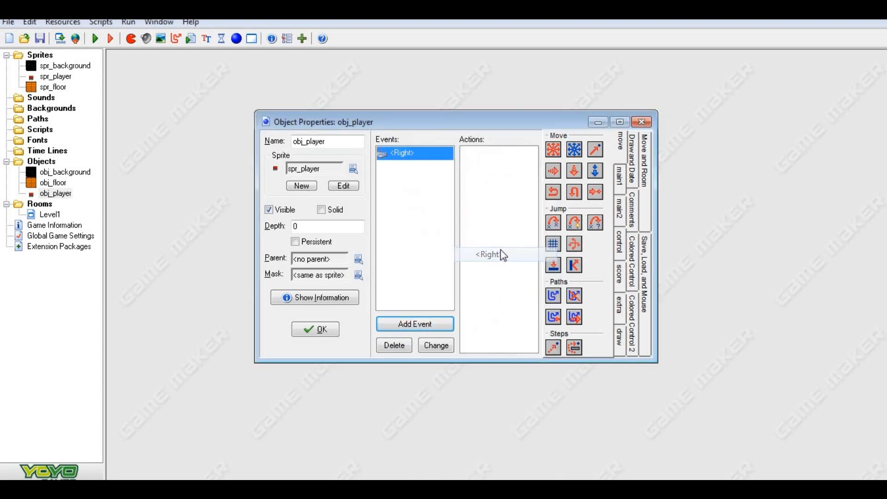
{"action": "left_click_drag", "start_coordinate": [562, 155], "coordinate": [496, 190]}
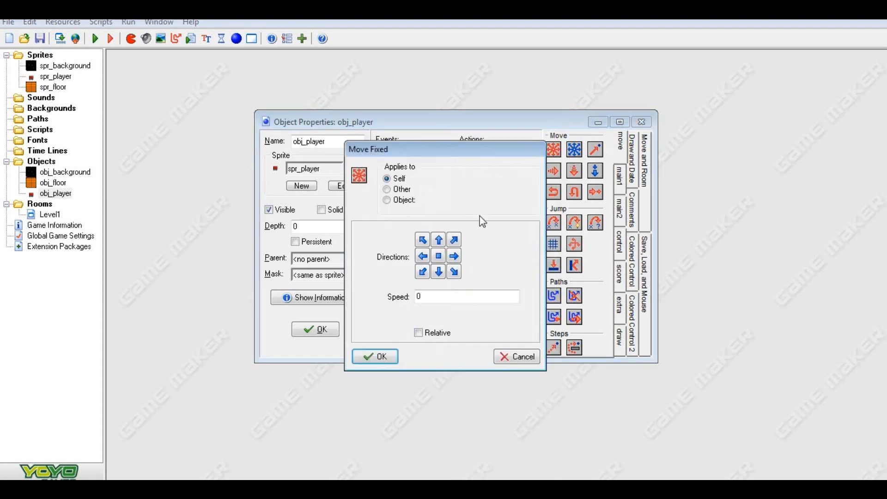
{"action": "left_click", "coordinate": [454, 255]}
{"action": "double_click", "coordinate": [419, 296]}
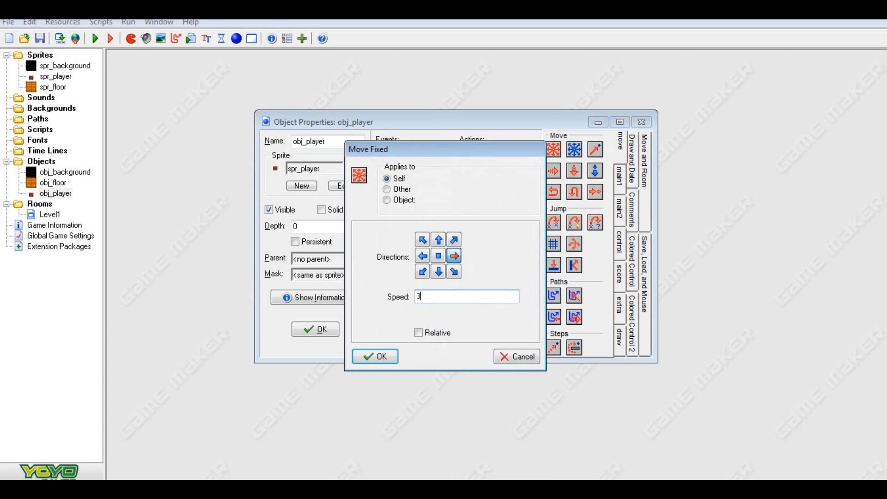
{"action": "type", "text": "3"}
{"action": "left_click", "coordinate": [375, 356]}
Add a keyboard <Left> event to obj_player with a Move Fixed action heading left at speed 3.
{"action": "left_click", "coordinate": [415, 323]}
{"action": "left_click", "coordinate": [433, 236]}
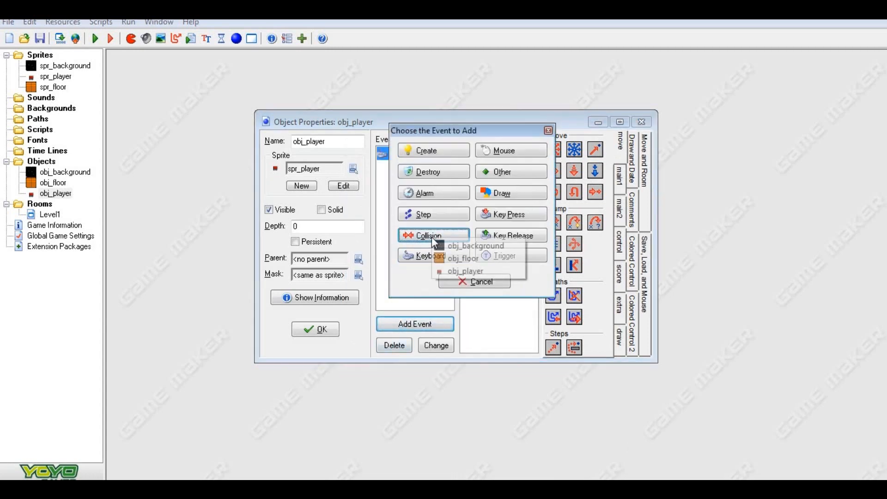
{"action": "left_click", "coordinate": [415, 254]}
{"action": "left_click", "coordinate": [485, 23]}
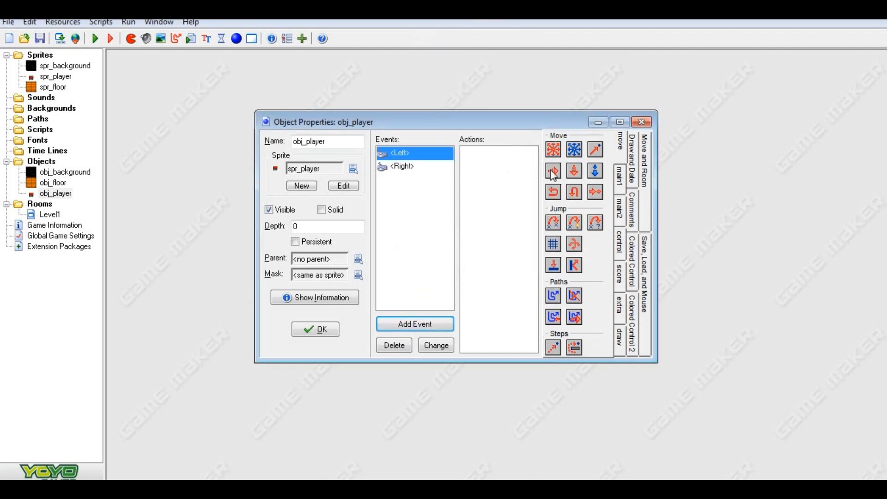
{"action": "left_click_drag", "start_coordinate": [553, 149], "coordinate": [508, 187]}
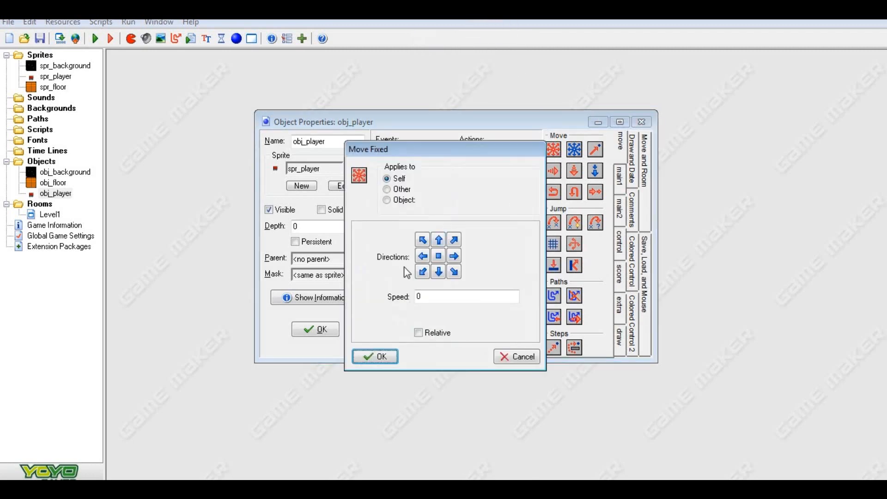
{"action": "left_click", "coordinate": [422, 256]}
{"action": "key", "text": "Tab"}
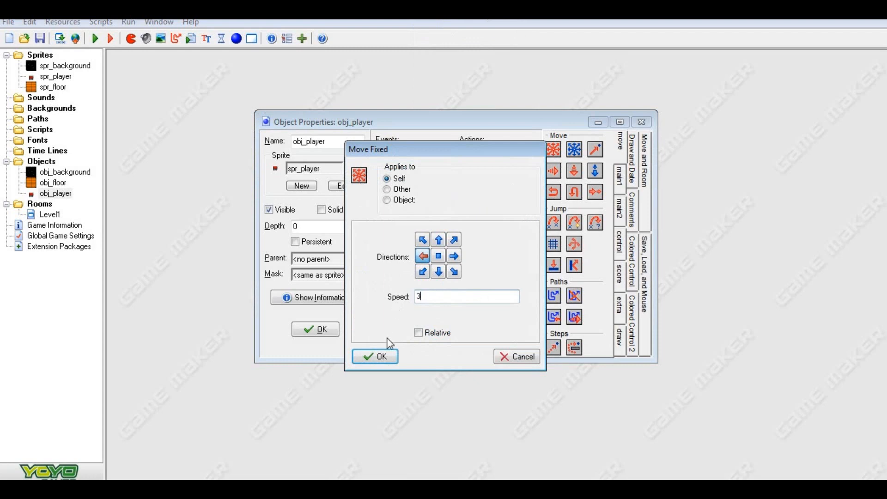
{"action": "left_click", "coordinate": [374, 357]}
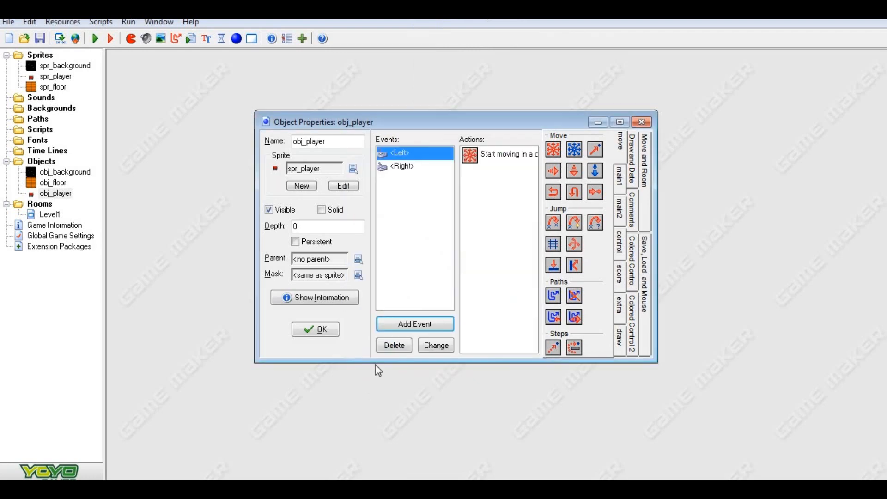
{"action": "left_click", "coordinate": [439, 165]}
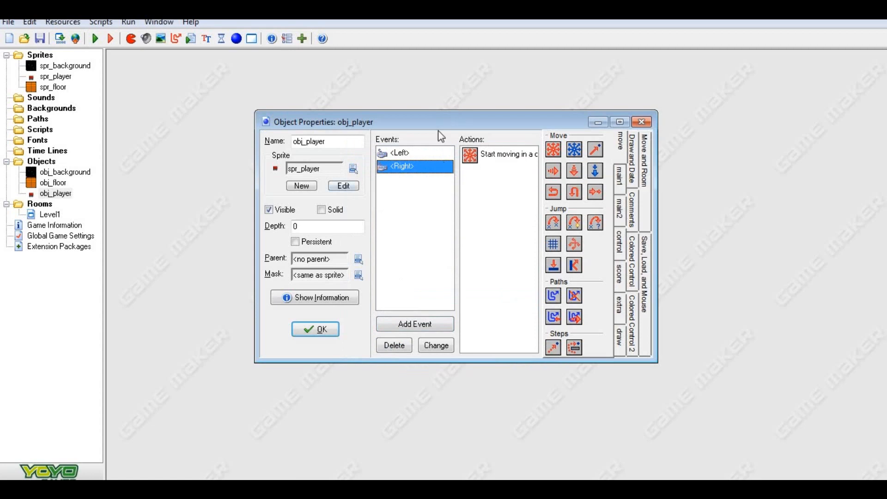
Check the <Left> event of obj_player and the available actions, and close the object's properties.
{"action": "left_click", "coordinate": [392, 156]}
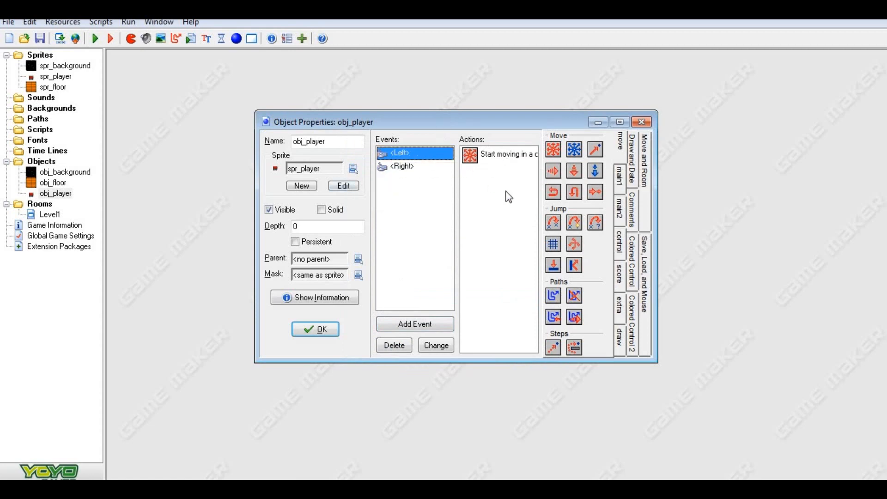
{"action": "left_click", "coordinate": [624, 185]}
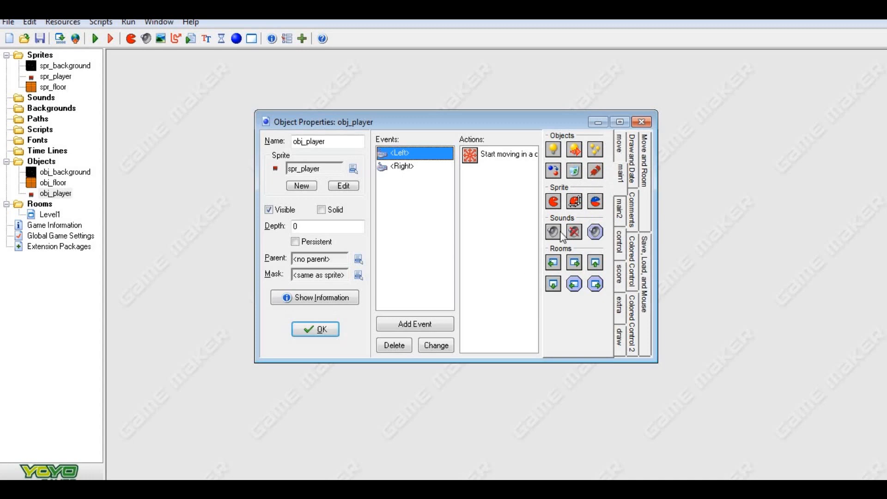
{"action": "left_click", "coordinate": [621, 144]}
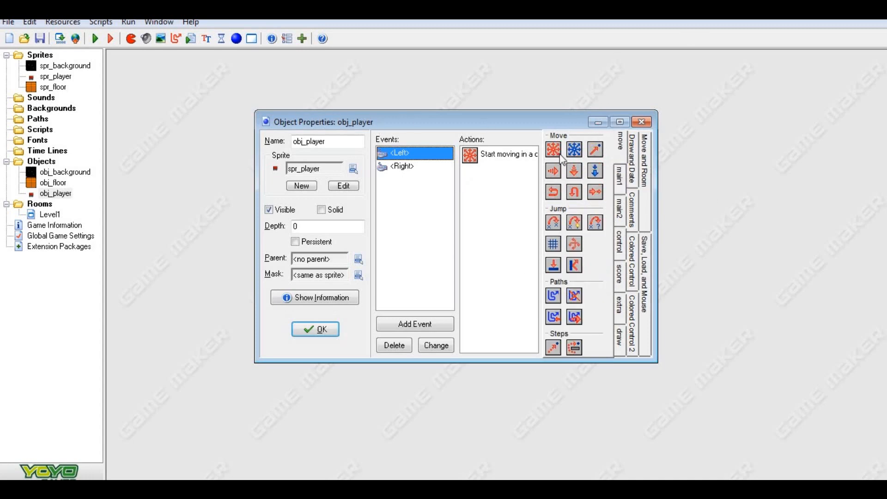
{"action": "left_click", "coordinate": [325, 334]}
Open room Level1 maximized with its grid hidden and choose obj_floor as the object to add.
{"action": "double_click", "coordinate": [50, 215]}
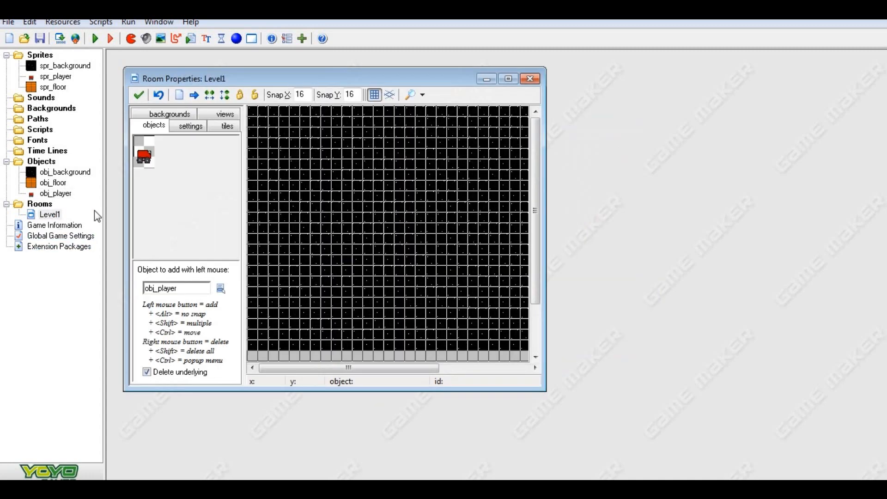
{"action": "left_click", "coordinate": [507, 79]}
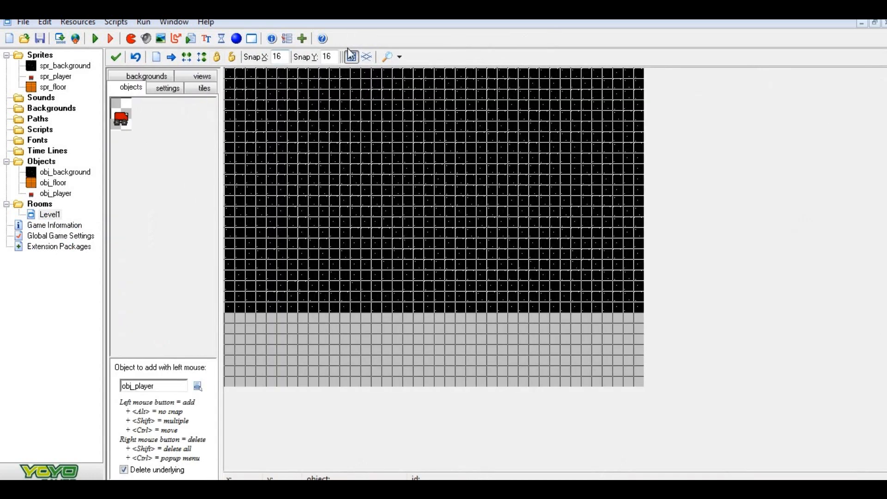
{"action": "left_click", "coordinate": [351, 57]}
{"action": "left_click", "coordinate": [168, 159]}
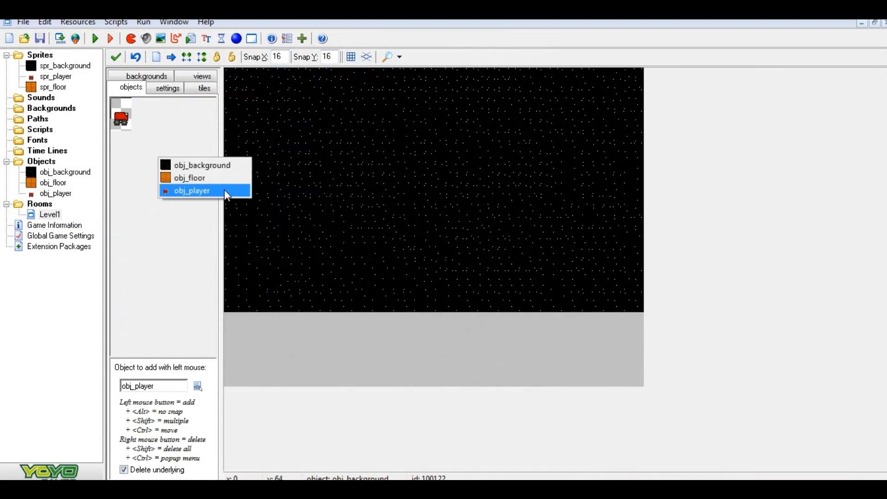
{"action": "left_click", "coordinate": [221, 177]}
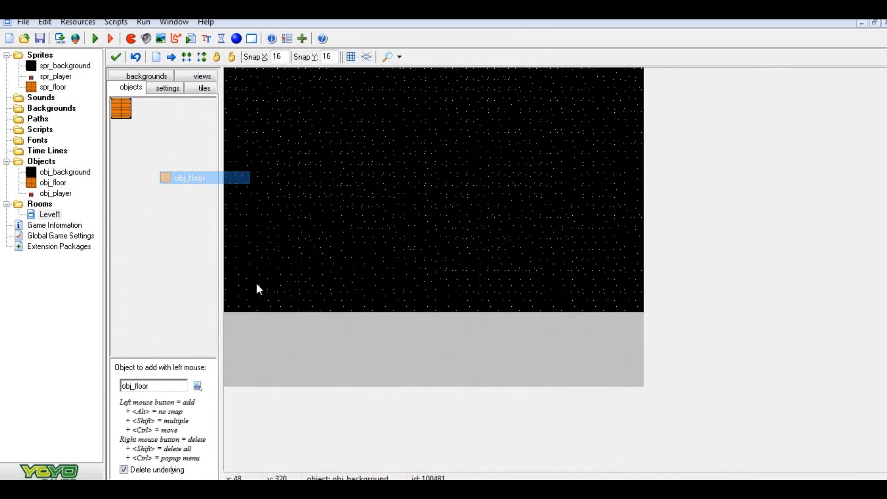
Place obj_floor bricks side by side directly below the starry background, from the room's left edge to x 384.
{"action": "left_click", "coordinate": [227, 325]}
{"action": "left_click", "coordinate": [257, 326]}
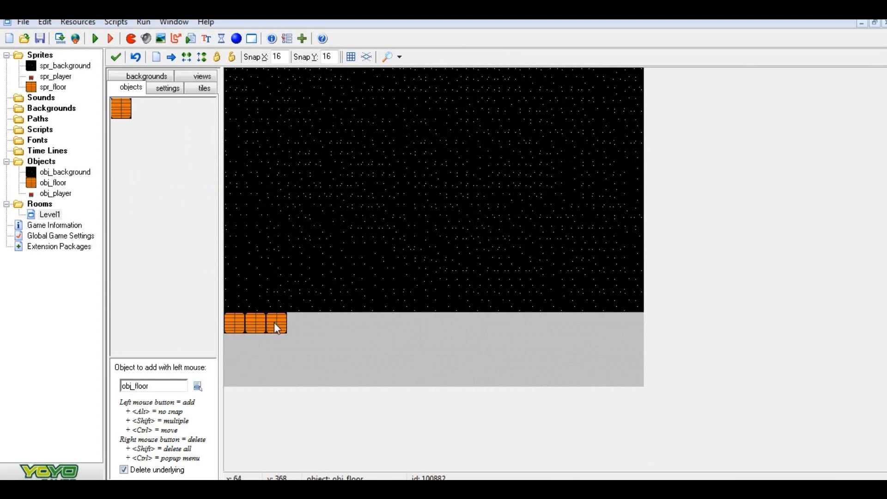
{"action": "mouse_move", "coordinate": [319, 332]}
{"action": "left_mouse_down", "text": "shift"}
{"action": "mouse_move", "coordinate": [318, 321]}
{"action": "mouse_move", "coordinate": [466, 323]}
{"action": "mouse_move", "coordinate": [442, 323]}
{"action": "left_mouse_up", "text": "shift"}
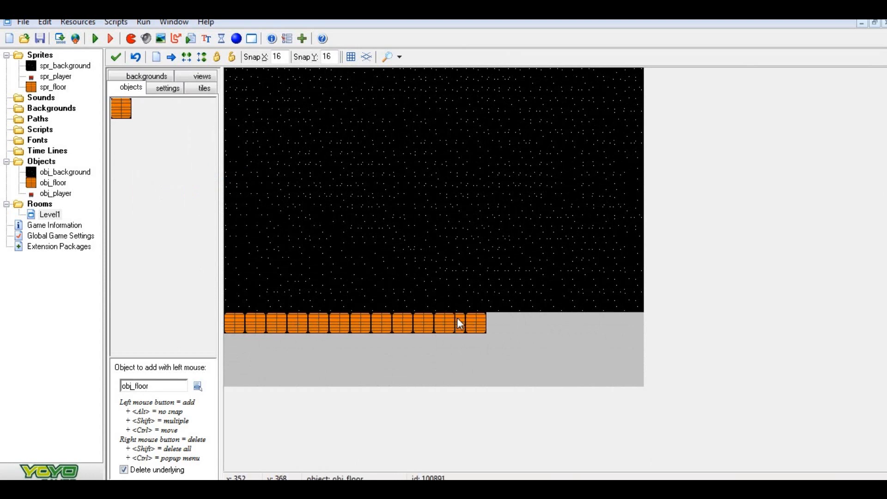
{"action": "right_click", "coordinate": [479, 320]}
{"action": "left_click", "coordinate": [459, 319]}
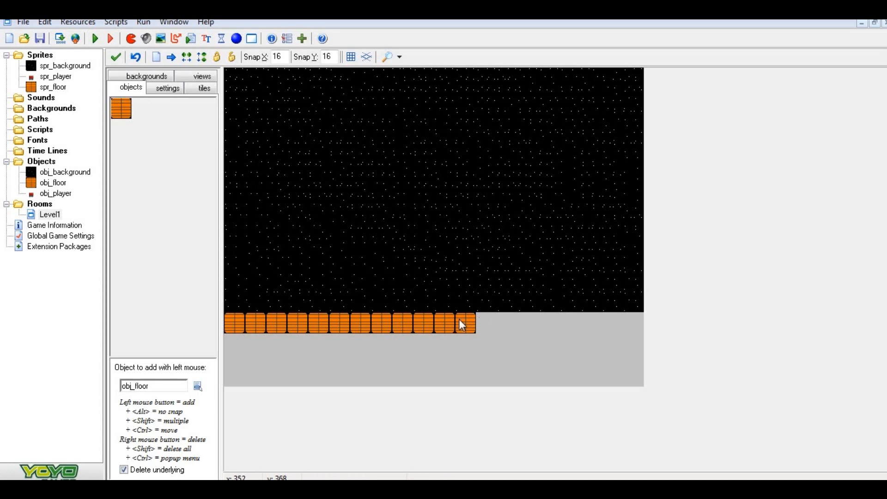
{"action": "mouse_move", "coordinate": [494, 321]}
{"action": "left_mouse_down", "text": "shift"}
{"action": "mouse_move", "coordinate": [487, 320]}
{"action": "mouse_move", "coordinate": [543, 315]}
{"action": "left_mouse_up", "text": "shift"}
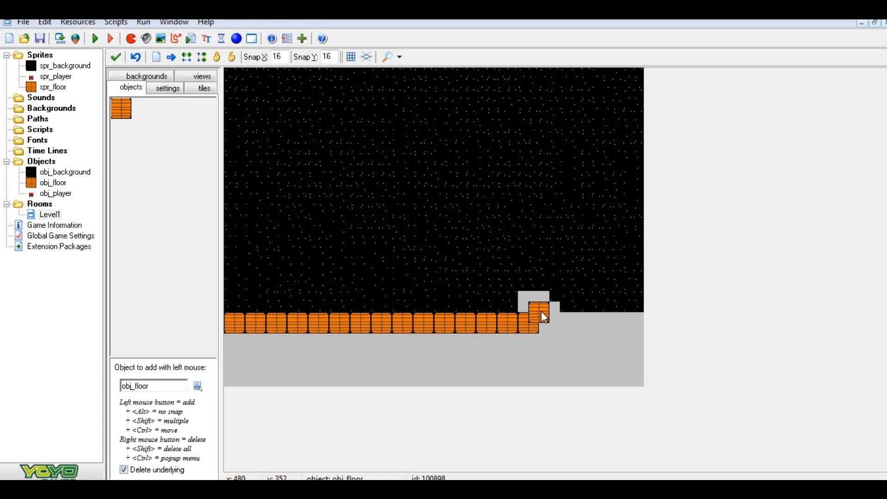
{"action": "key", "text": "ctrl+z"}
{"action": "left_click", "coordinate": [480, 317]}
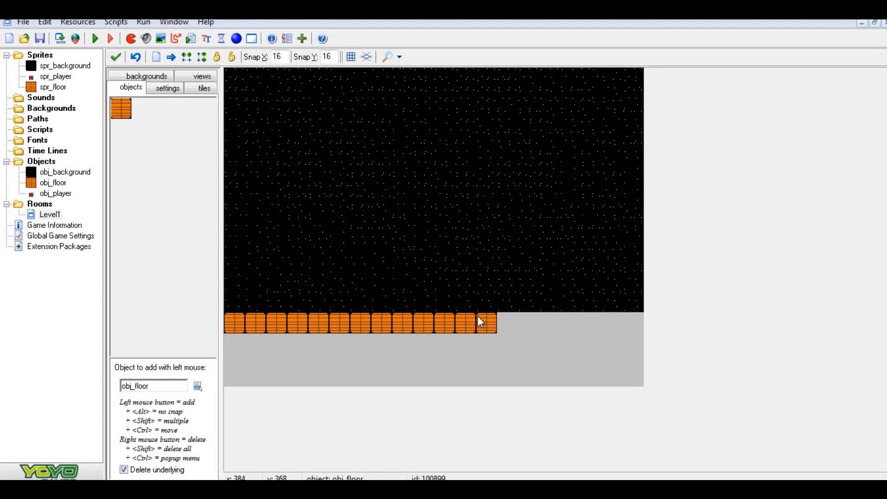
Turn off Delete underlying and continue the first brick row with obj_floor up to the room's right edge.
{"action": "left_click", "coordinate": [162, 469]}
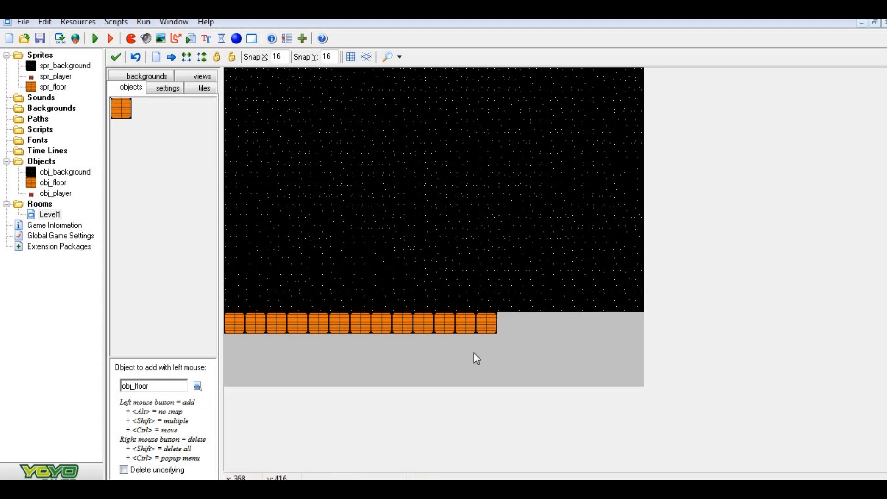
{"action": "left_click", "coordinate": [508, 319]}
{"action": "left_click", "coordinate": [536, 318]}
{"action": "left_click", "coordinate": [548, 319]}
{"action": "left_click", "coordinate": [569, 319]}
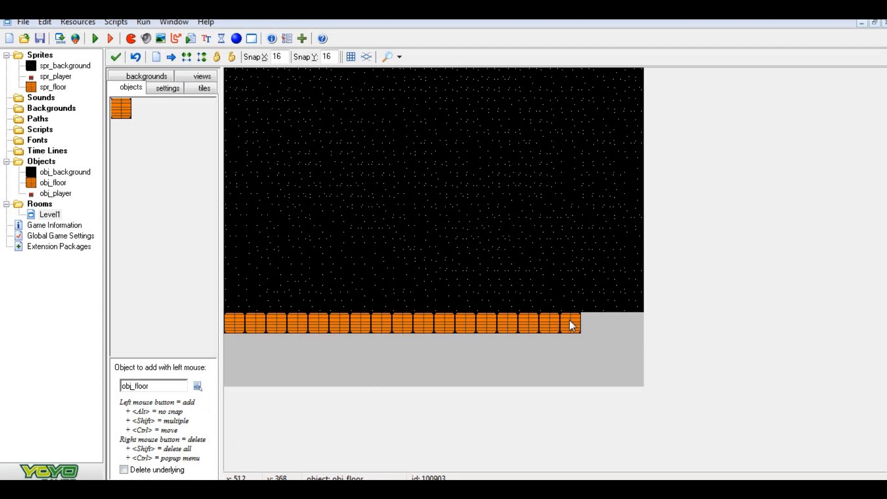
{"action": "left_click", "coordinate": [590, 318]}
{"action": "left_click", "coordinate": [611, 317]}
{"action": "left_click", "coordinate": [625, 317]}
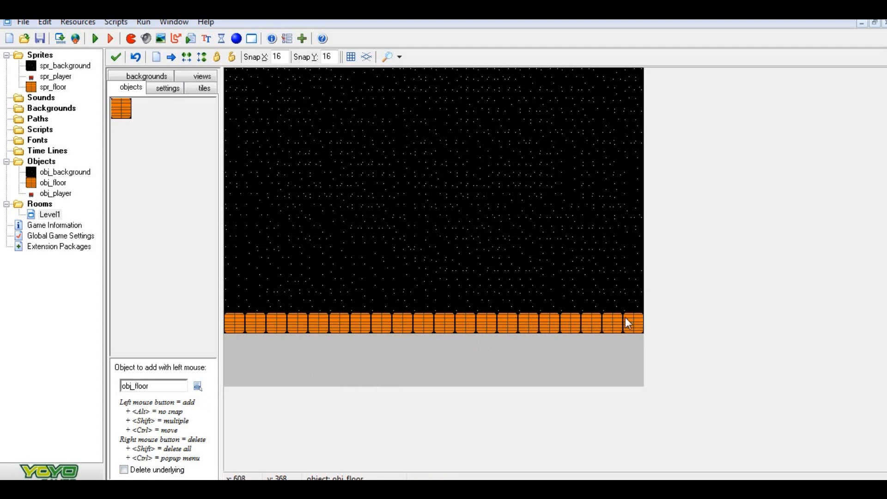
Fill the first three columns beneath the brick row with obj_floor down to the room's bottom edge.
{"action": "left_click", "coordinate": [232, 344]}
{"action": "left_click", "coordinate": [232, 365]}
{"action": "left_click", "coordinate": [237, 381]}
{"action": "left_click", "coordinate": [252, 383]}
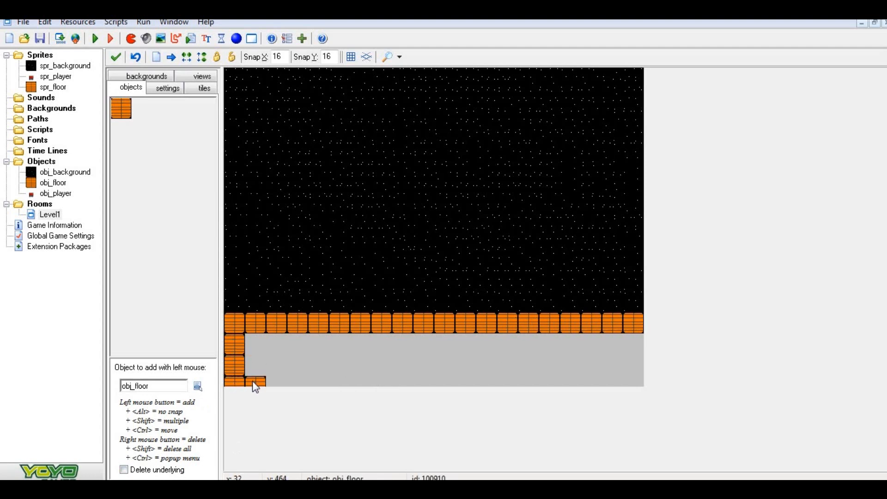
{"action": "left_click", "coordinate": [271, 385]}
{"action": "left_click", "coordinate": [252, 368]}
{"action": "left_click", "coordinate": [254, 347]}
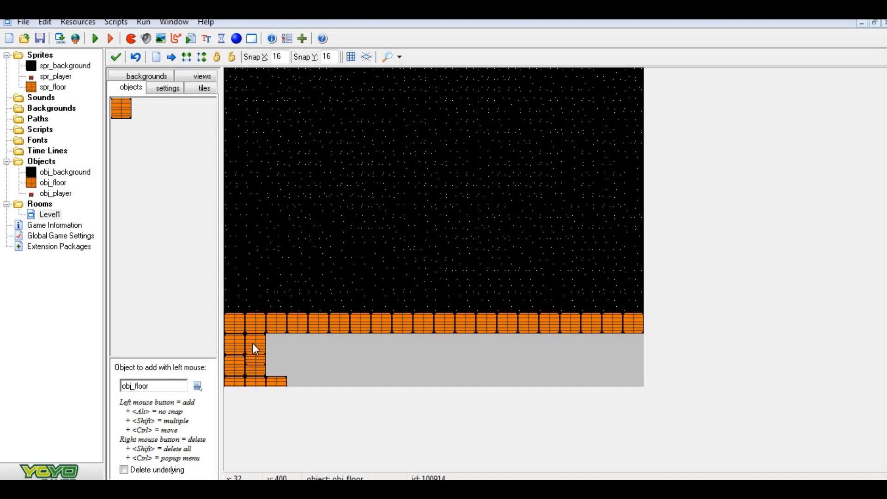
{"action": "left_click", "coordinate": [276, 342]}
{"action": "left_click", "coordinate": [276, 367]}
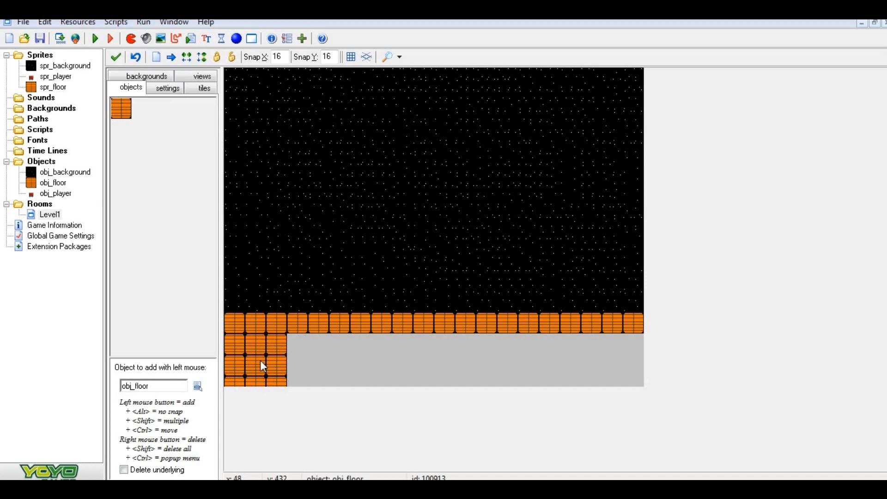
Fill the fourth and fifth columns beneath the brick row with obj_floor down to the room's bottom edge.
{"action": "left_click", "coordinate": [299, 342]}
{"action": "left_click", "coordinate": [295, 363]}
{"action": "left_click", "coordinate": [296, 381]}
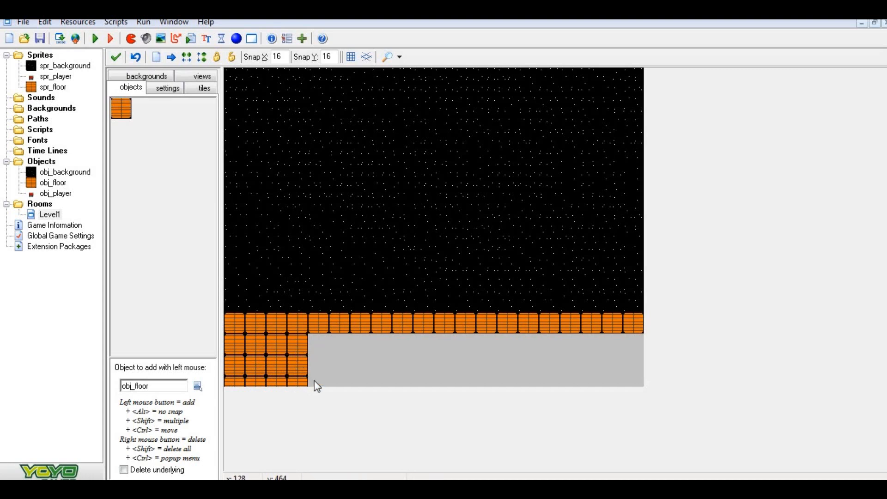
{"action": "left_click", "coordinate": [318, 380]}
{"action": "left_click", "coordinate": [316, 365]}
{"action": "left_click", "coordinate": [318, 340]}
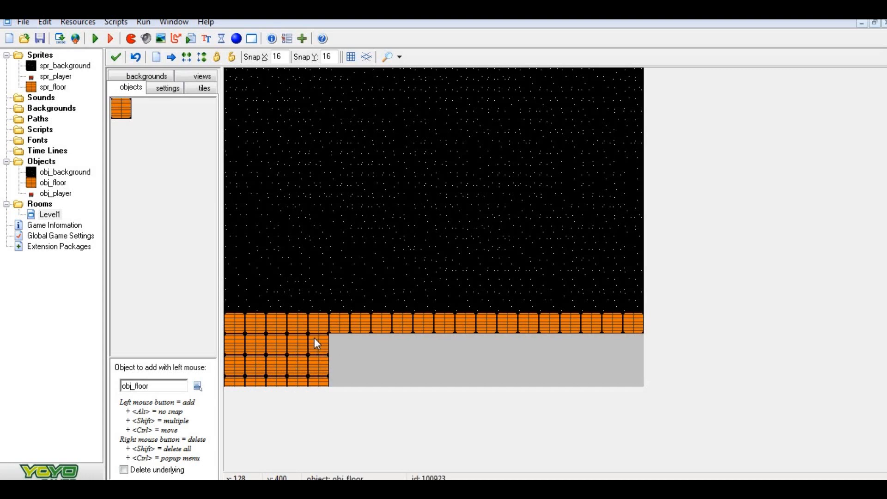
Complete the second brick row with obj_floor from the sixth column to the room's right edge, replacing the misaligned brick.
{"action": "left_click", "coordinate": [334, 339]}
{"action": "left_click", "coordinate": [355, 339]}
{"action": "left_click", "coordinate": [378, 337]}
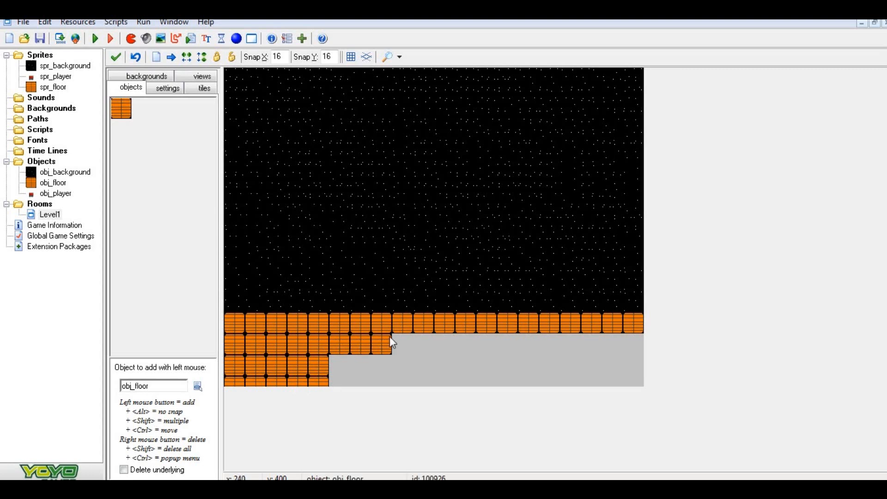
{"action": "left_click", "coordinate": [402, 340]}
{"action": "left_click", "coordinate": [418, 337]}
{"action": "left_click", "coordinate": [441, 339]}
{"action": "left_click", "coordinate": [469, 337]}
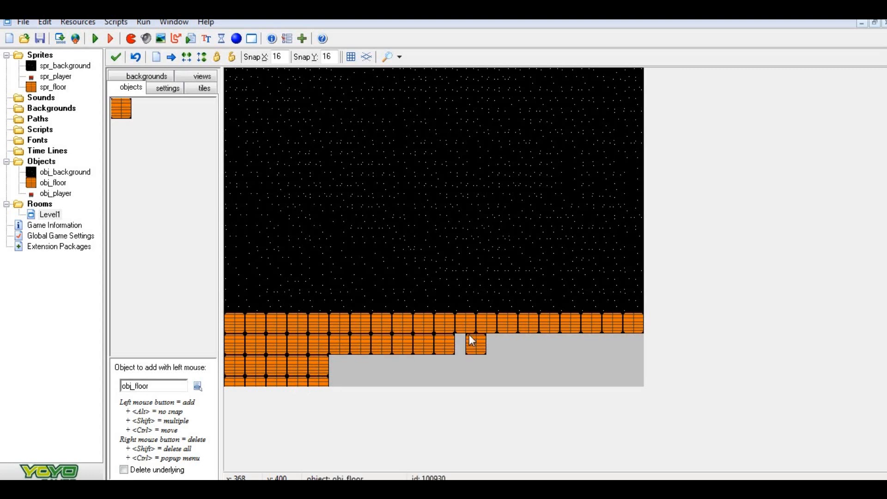
{"action": "right_click", "coordinate": [470, 340]}
{"action": "left_click", "coordinate": [465, 340]}
{"action": "left_click", "coordinate": [480, 336]}
{"action": "left_click", "coordinate": [501, 334]}
{"action": "left_click", "coordinate": [521, 335]}
{"action": "left_click", "coordinate": [543, 336]}
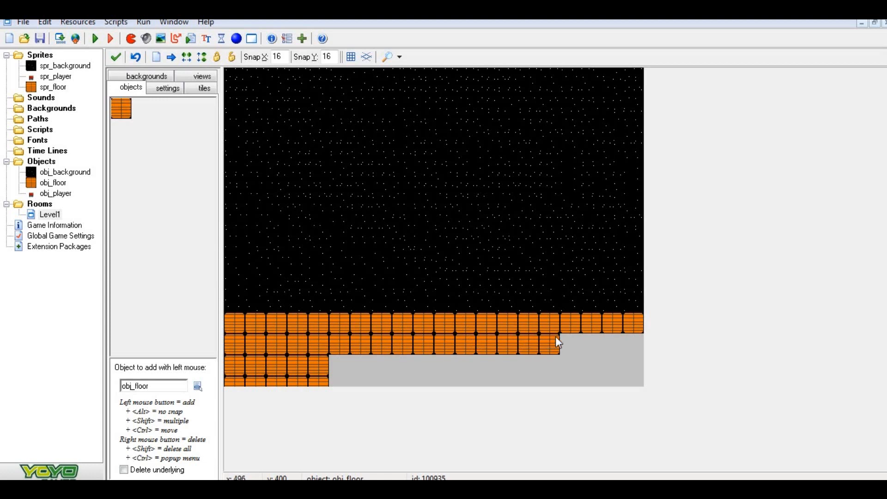
{"action": "left_click", "coordinate": [570, 337]}
{"action": "left_click", "coordinate": [590, 337]}
{"action": "left_click", "coordinate": [609, 337]}
{"action": "left_click", "coordinate": [633, 337]}
Place obj_floor at the right end of the two lowest rows and extend the third row leftward to about x 416.
{"action": "left_click", "coordinate": [636, 366]}
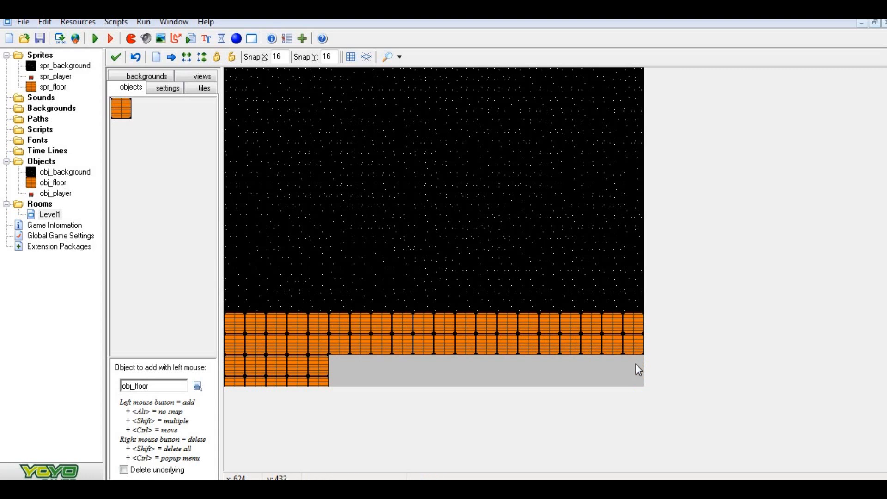
{"action": "left_click", "coordinate": [630, 359]}
{"action": "left_click", "coordinate": [609, 383]}
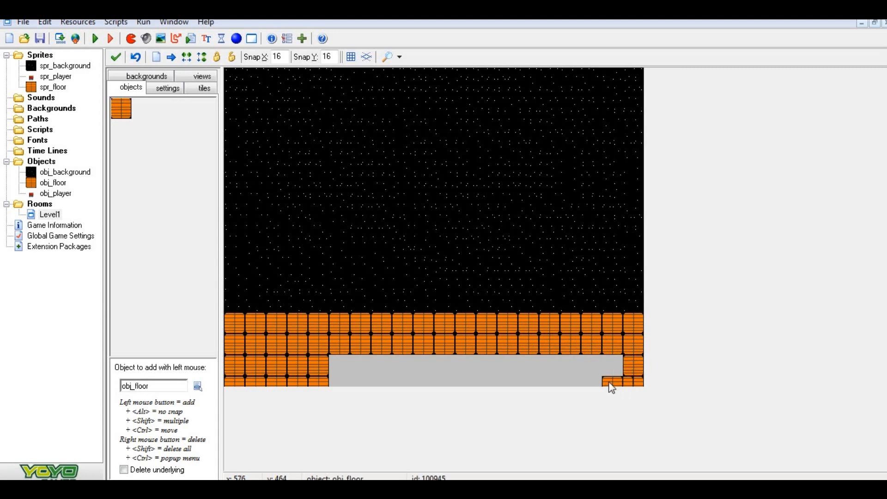
{"action": "right_click", "coordinate": [609, 379]}
{"action": "left_click", "coordinate": [608, 363]}
{"action": "left_click", "coordinate": [591, 365]}
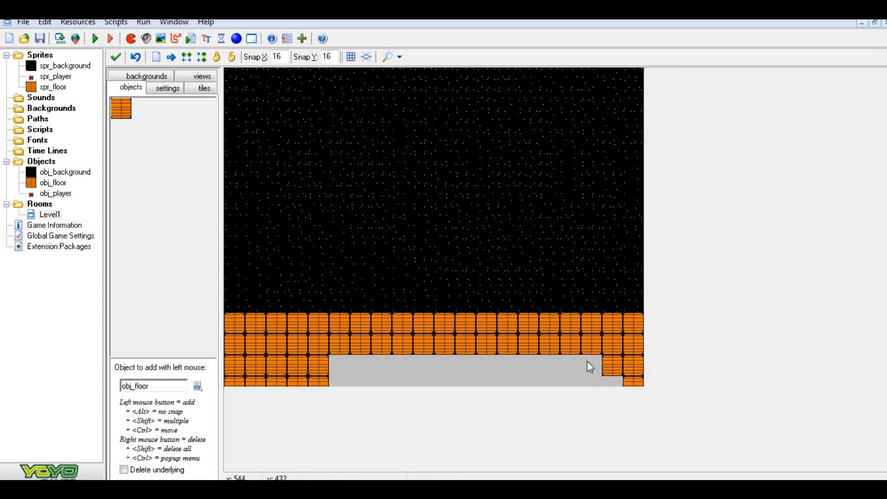
{"action": "left_click", "coordinate": [569, 365]}
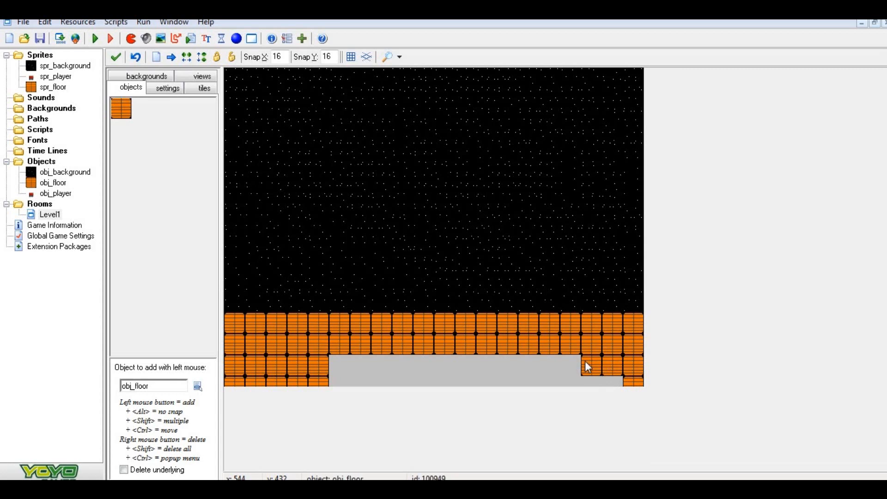
{"action": "left_click", "coordinate": [546, 368]}
{"action": "left_click", "coordinate": [525, 364]}
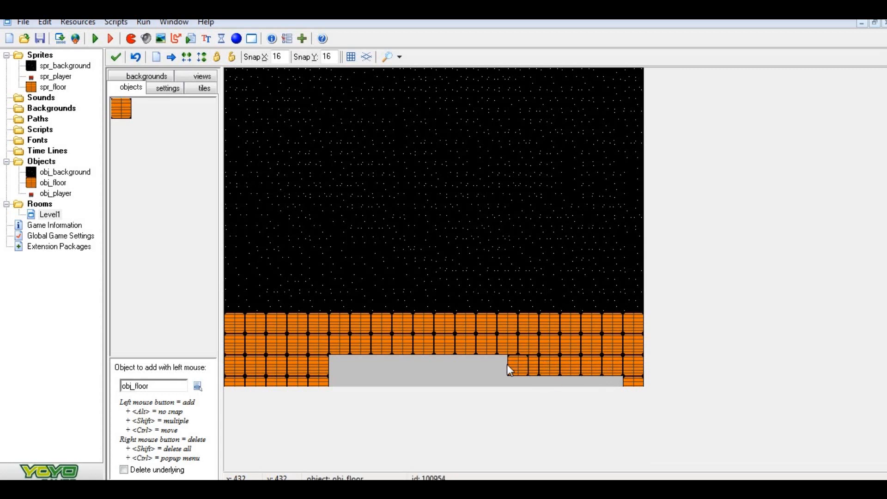
{"action": "left_click", "coordinate": [505, 362]}
Fill the remaining gap in the third brick row with obj_floor and extend the bottom row through the ninth column.
{"action": "left_click", "coordinate": [335, 365]}
{"action": "left_click", "coordinate": [336, 382]}
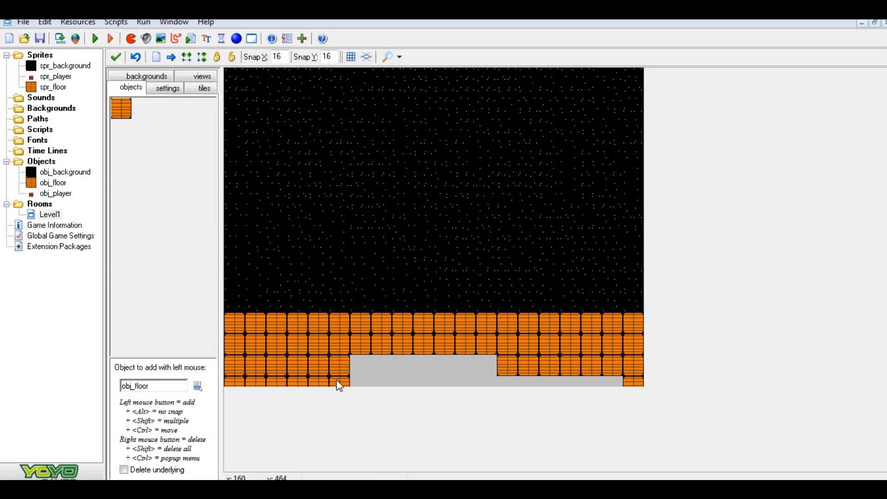
{"action": "left_click", "coordinate": [362, 382]}
{"action": "left_click", "coordinate": [357, 363]}
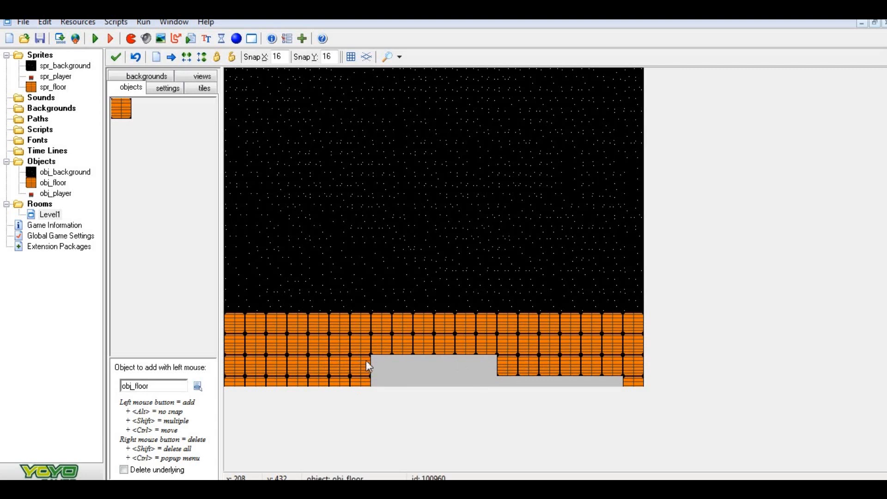
{"action": "left_click", "coordinate": [378, 362]}
{"action": "left_click", "coordinate": [381, 384]}
{"action": "left_click", "coordinate": [403, 381]}
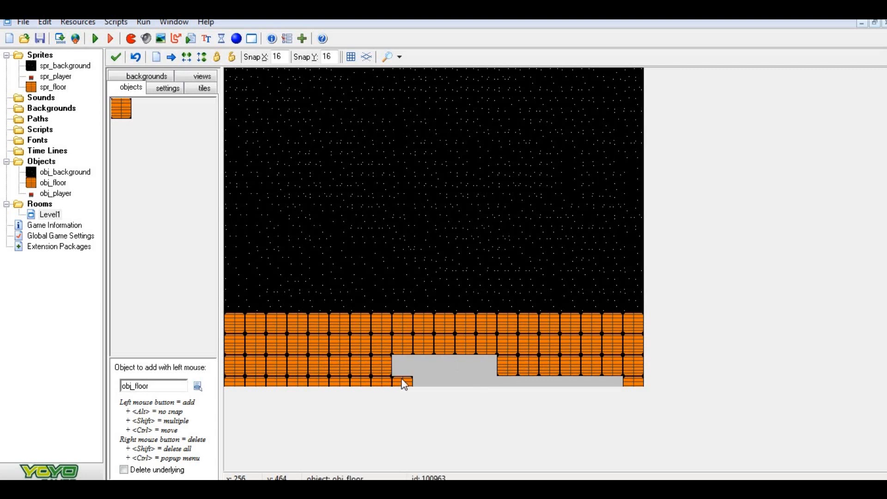
{"action": "left_click", "coordinate": [399, 362]}
{"action": "left_click", "coordinate": [420, 364]}
{"action": "left_click", "coordinate": [444, 363]}
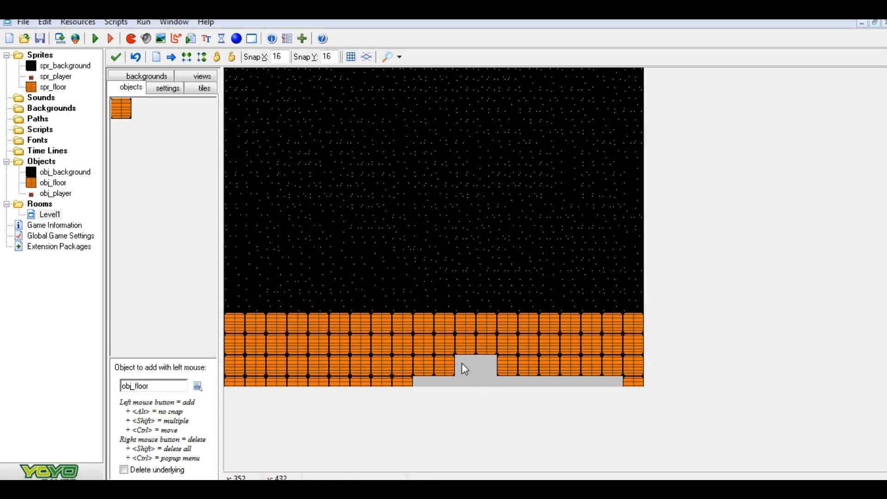
{"action": "left_click", "coordinate": [464, 363]}
{"action": "left_click", "coordinate": [485, 364]}
Complete the bottom brick row with obj_floor from the tenth column to the brick at the room's right edge.
{"action": "left_click", "coordinate": [420, 384]}
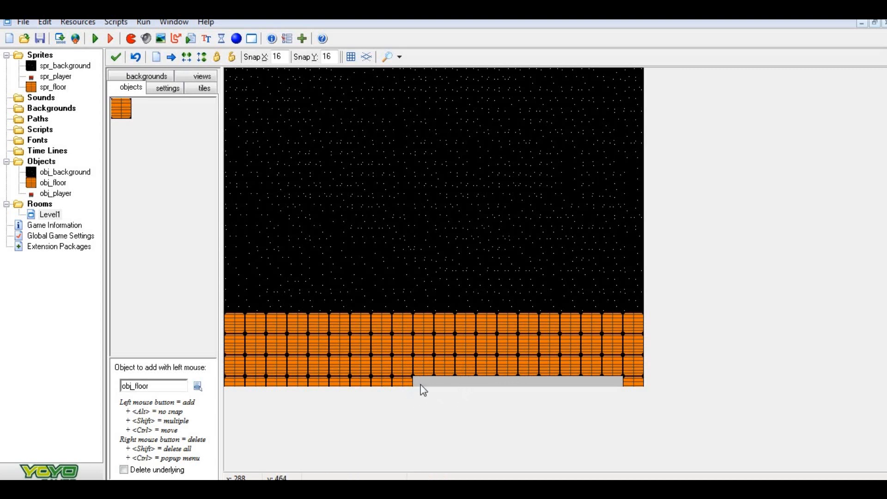
{"action": "left_click", "coordinate": [443, 382]}
{"action": "left_click", "coordinate": [464, 382]}
{"action": "left_click", "coordinate": [483, 382]}
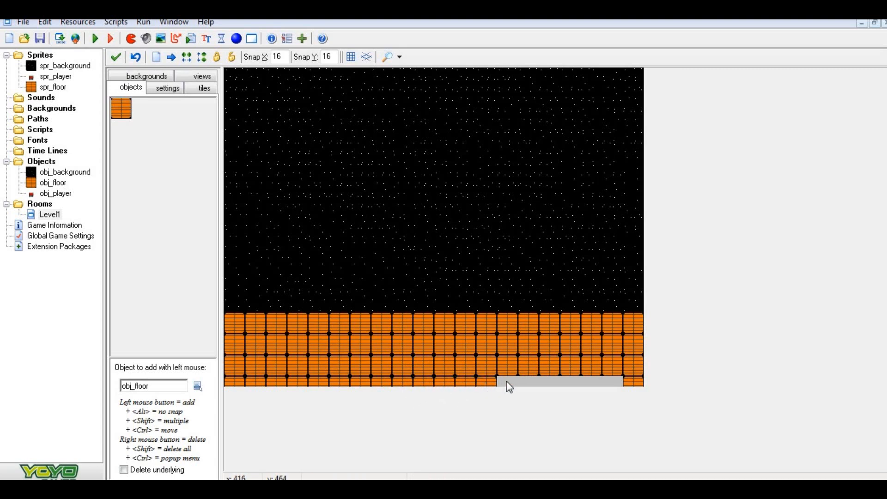
{"action": "left_click", "coordinate": [506, 381]}
{"action": "left_click", "coordinate": [526, 382]}
{"action": "left_click", "coordinate": [550, 383]}
{"action": "left_click", "coordinate": [571, 382]}
{"action": "left_click", "coordinate": [591, 383]}
{"action": "left_click", "coordinate": [614, 381]}
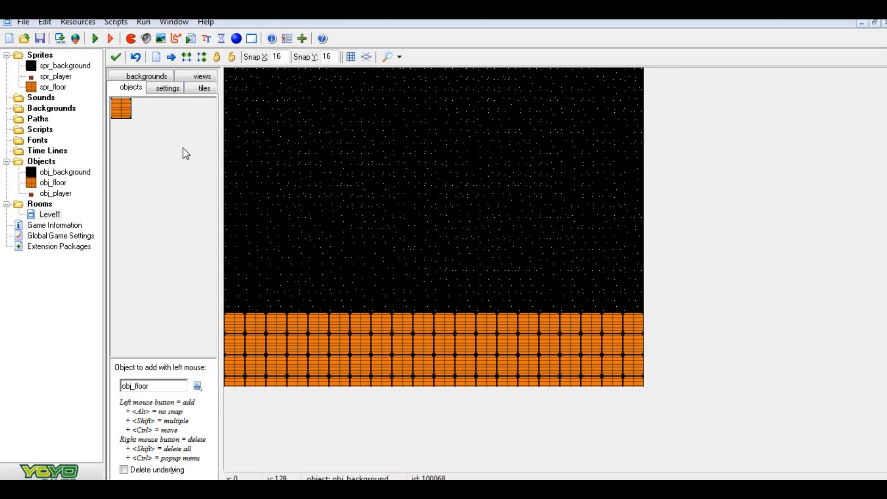
Place obj_player on top of the brick floor above the second brick column and save the Level1 room changes.
{"action": "left_click", "coordinate": [122, 130]}
{"action": "left_click", "coordinate": [166, 165]}
{"action": "left_click_drag", "start_coordinate": [248, 305], "coordinate": [250, 282]}
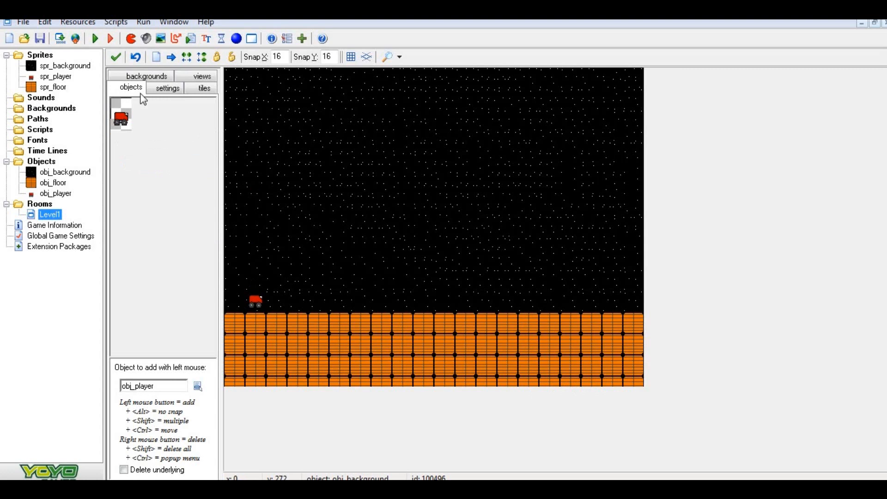
{"action": "left_click", "coordinate": [116, 58]}
Review the object properties of obj_floor and obj_player.
{"action": "double_click", "coordinate": [51, 184]}
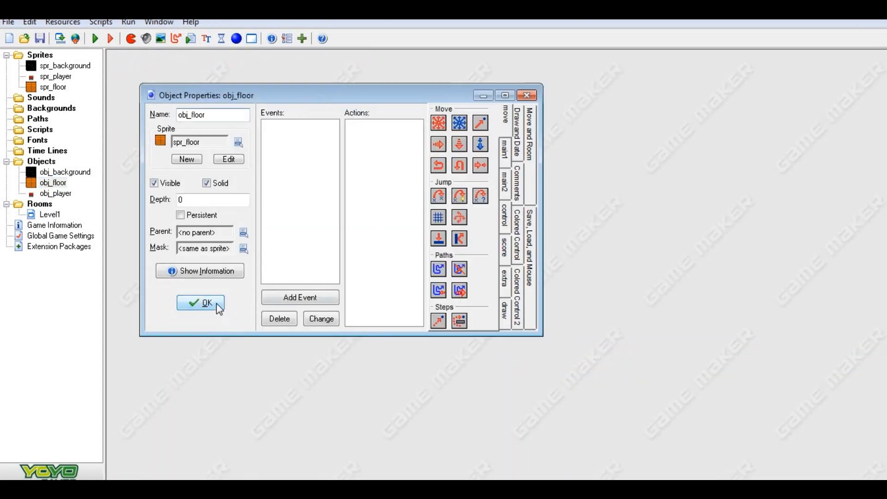
{"action": "left_click", "coordinate": [203, 303]}
{"action": "double_click", "coordinate": [59, 196]}
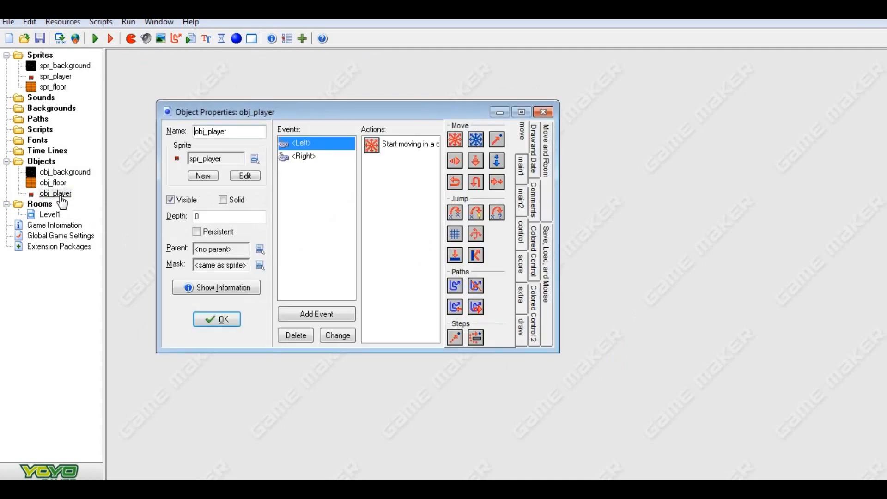
{"action": "left_click", "coordinate": [217, 318]}
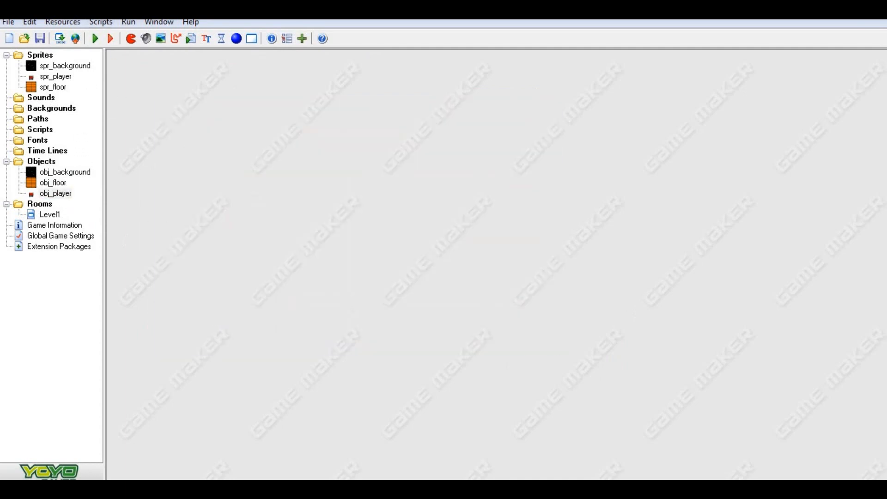
Run the game, drive the vehicle right and left along the floor, and quit the test.
{"action": "left_click", "coordinate": [96, 39]}
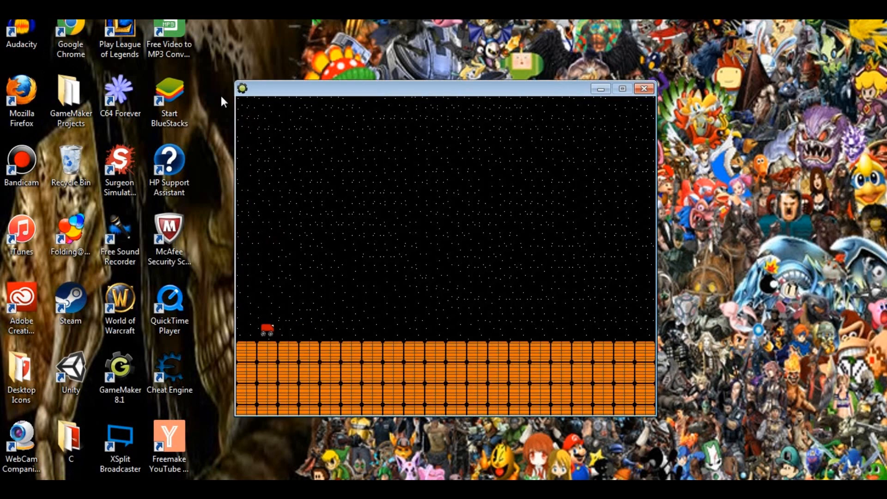
{"action": "key", "text": "Right"}
{"action": "key", "text": "Right"}
{"action": "key", "text": "Right"}
{"action": "key", "text": "Left"}
{"action": "key", "text": "Left"}
{"action": "key", "text": "Escape"}
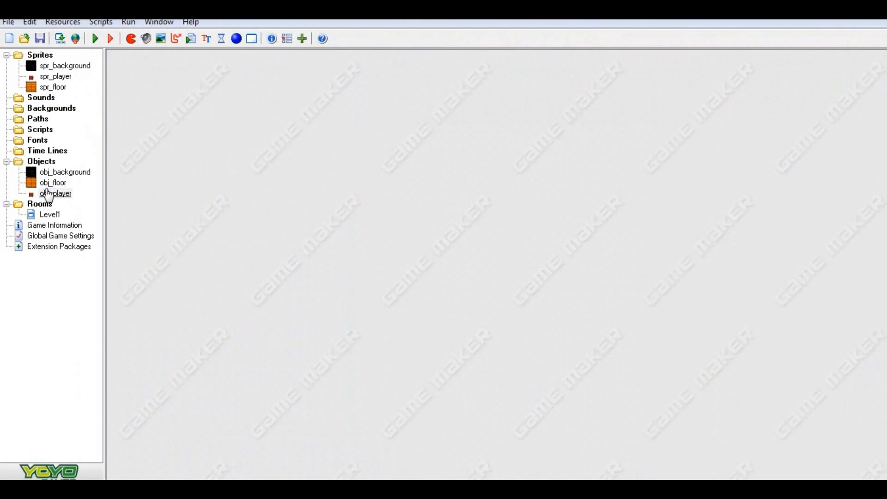
Add a No key keyboard event to obj_player with a Move Fixed action using the stop direction and speed 0.
{"action": "double_click", "coordinate": [54, 193]}
{"action": "left_click", "coordinate": [348, 330]}
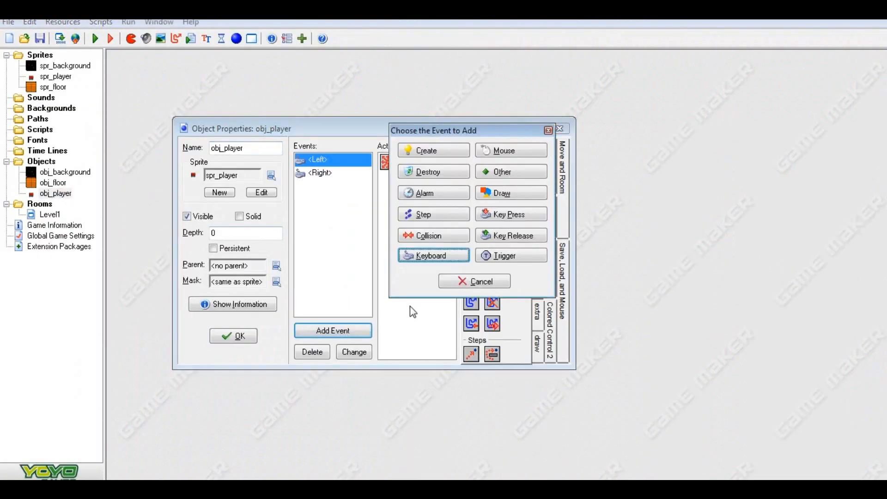
{"action": "left_click", "coordinate": [452, 255]}
{"action": "left_click", "coordinate": [513, 229]}
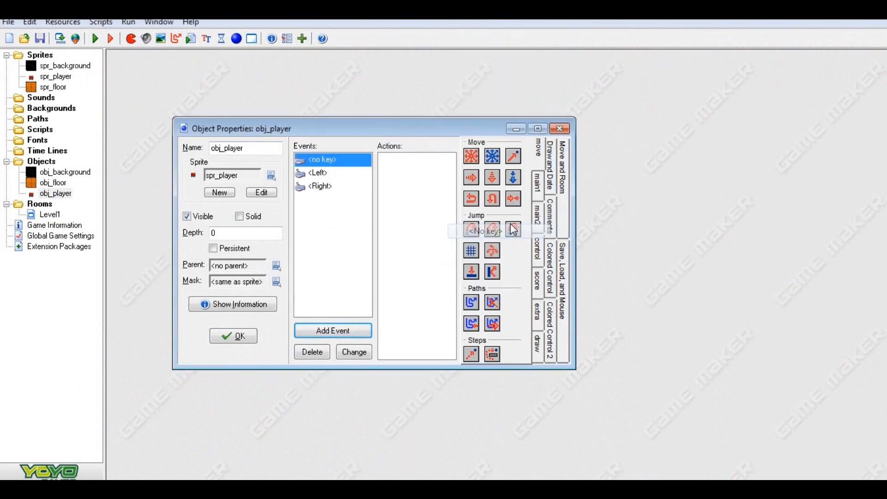
{"action": "left_click_drag", "start_coordinate": [471, 156], "coordinate": [400, 208]}
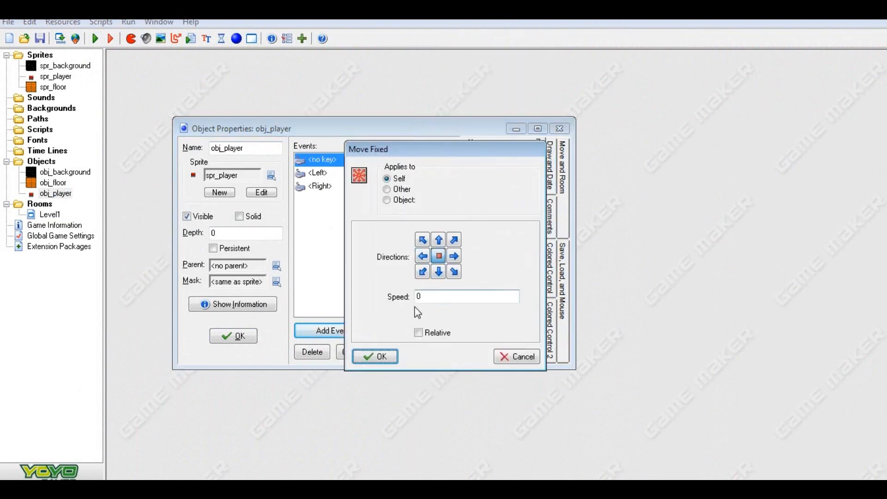
{"action": "left_click", "coordinate": [373, 355]}
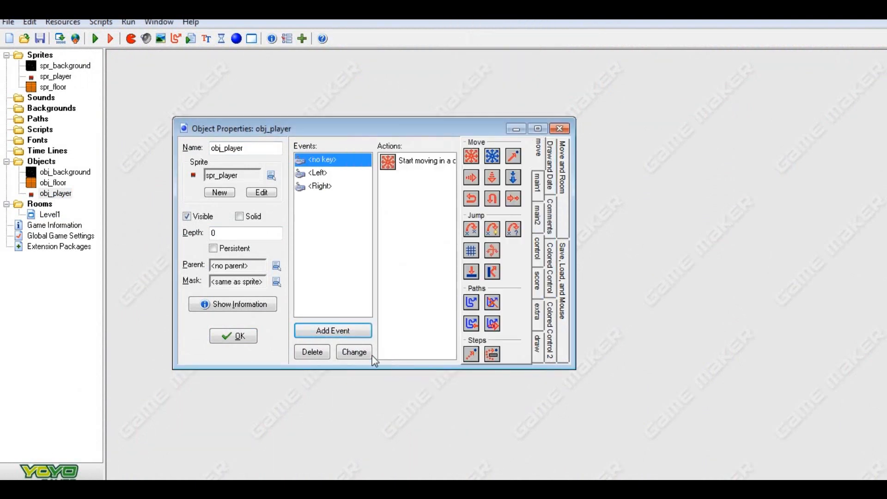
{"action": "left_click", "coordinate": [248, 339]}
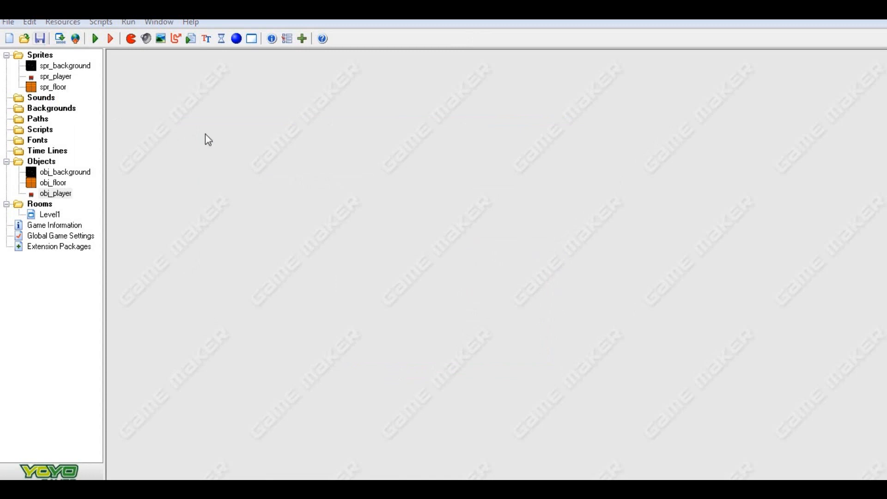
Open the save dialog for the game and dismiss it.
{"action": "key", "text": "ctrl+s"}
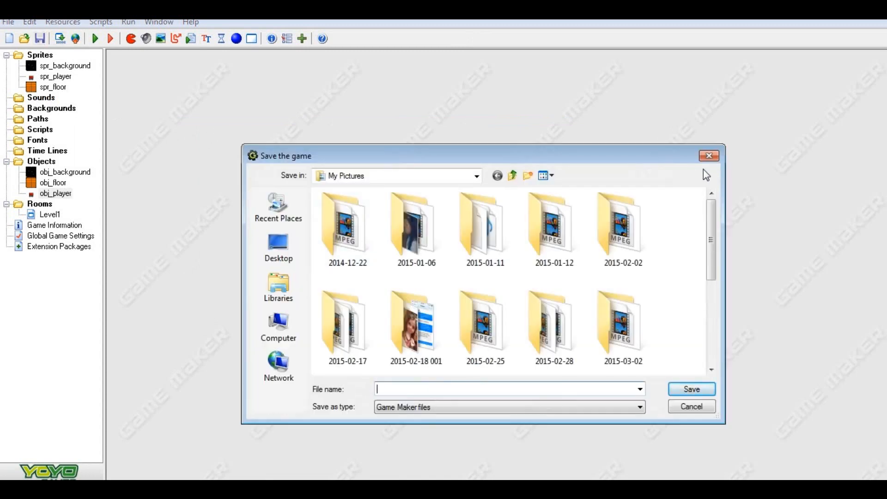
{"action": "left_click", "coordinate": [700, 155]}
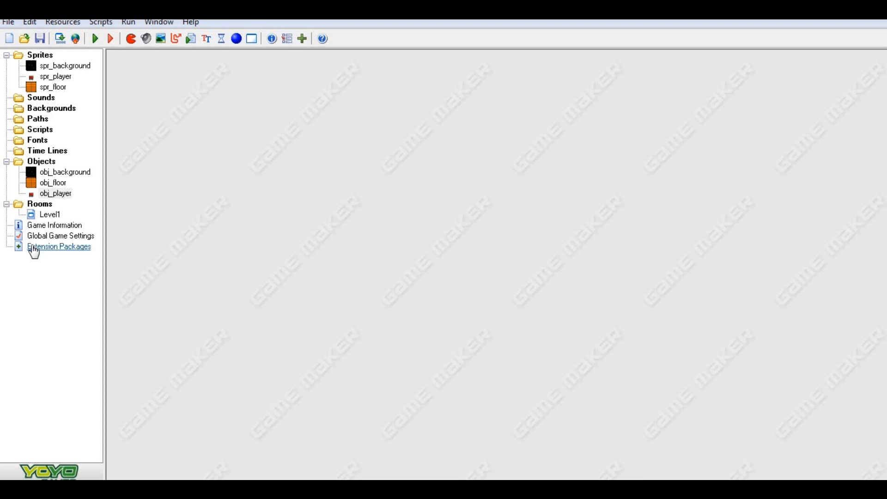
Review obj_background's properties and the maximized Level1 room with the grid hidden.
{"action": "double_click", "coordinate": [67, 172]}
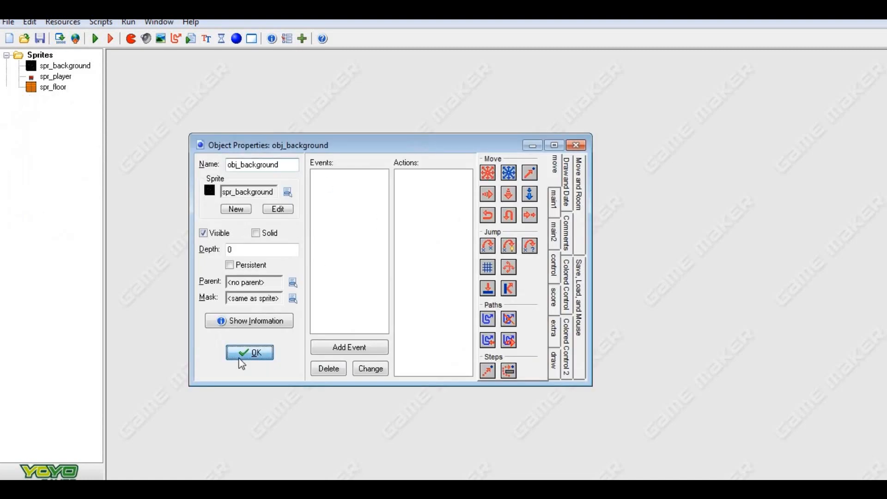
{"action": "left_click", "coordinate": [249, 352]}
{"action": "double_click", "coordinate": [44, 216]}
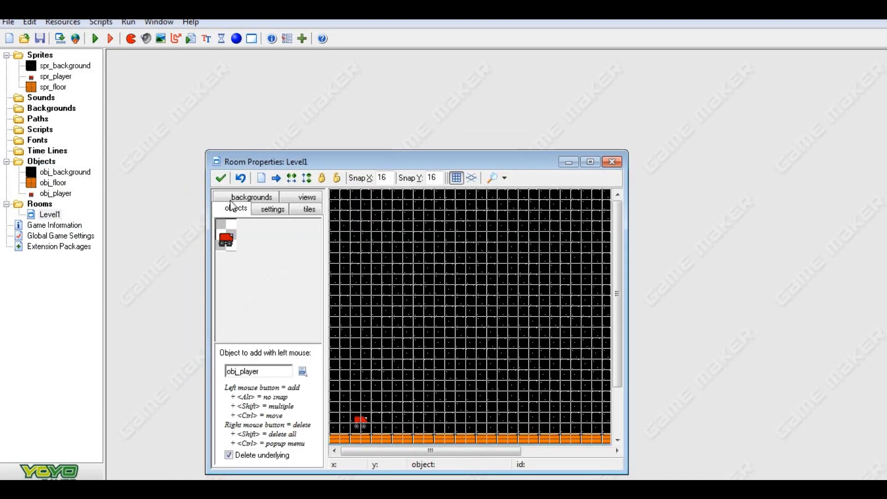
{"action": "left_click", "coordinate": [588, 162]}
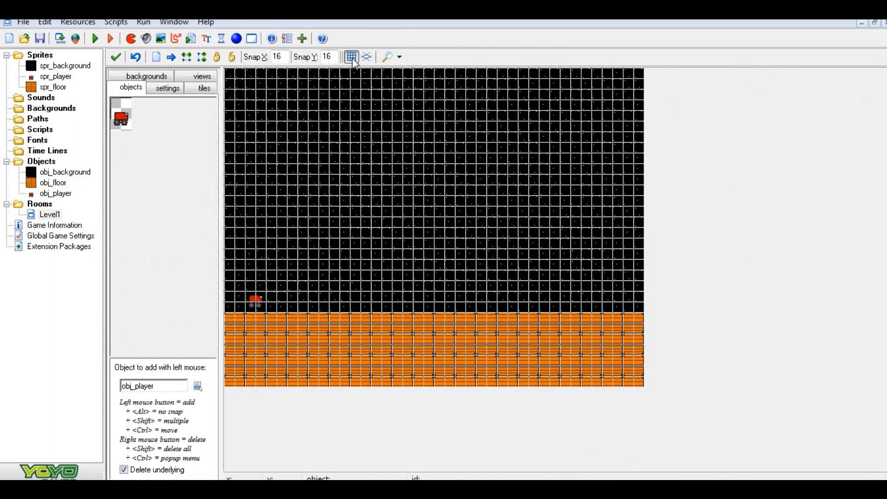
{"action": "left_click", "coordinate": [350, 57]}
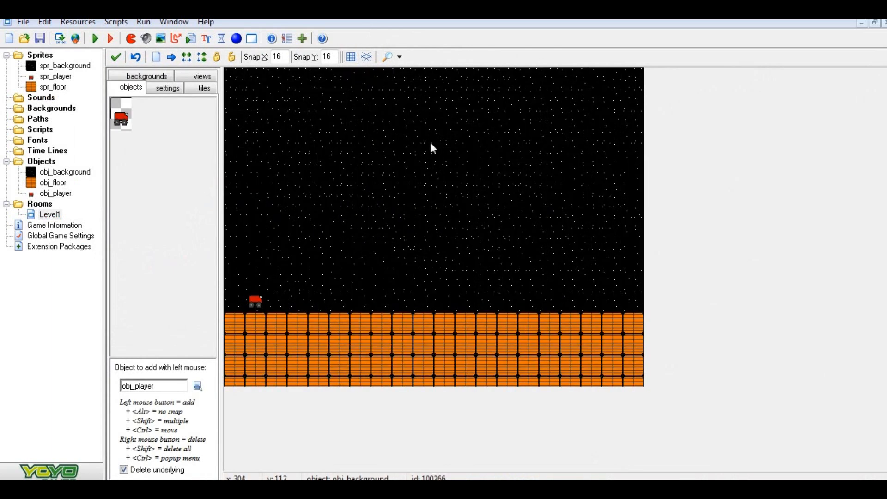
{"action": "left_click", "coordinate": [116, 57]}
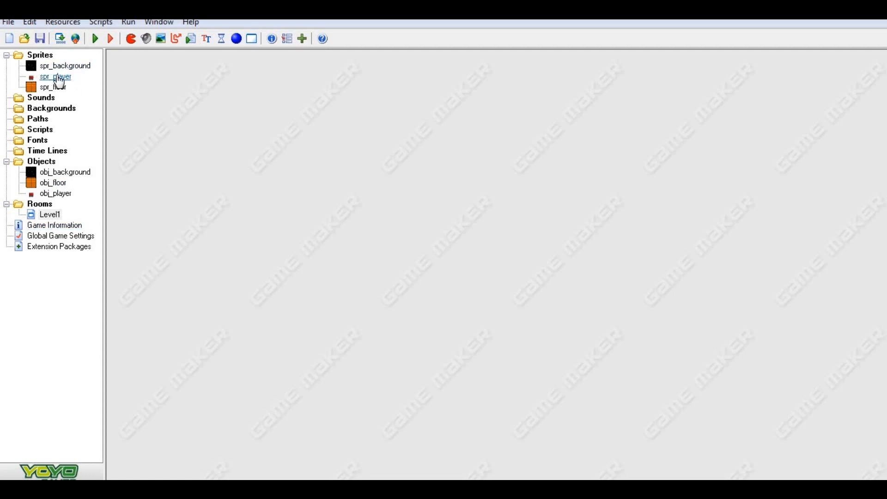
Duplicate spr_floor and name the copy spr_damageblock.
{"action": "left_click", "coordinate": [47, 88]}
{"action": "right_click", "coordinate": [46, 89]}
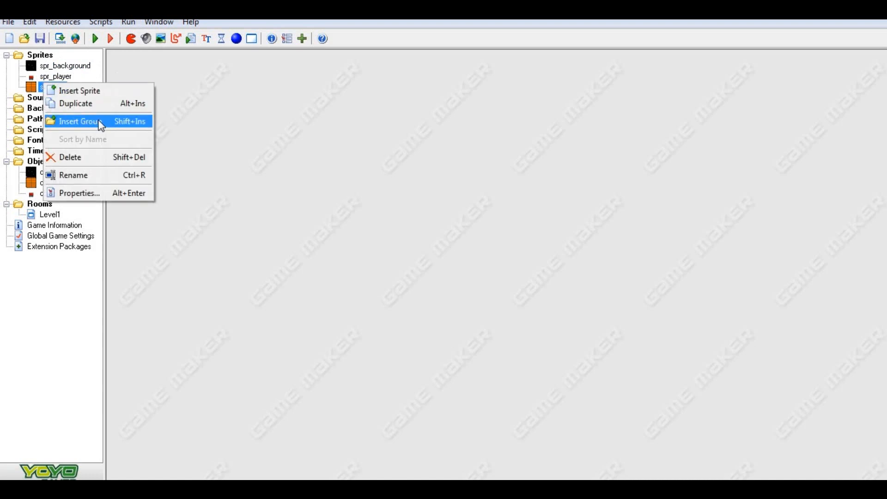
{"action": "left_click", "coordinate": [91, 107]}
{"action": "double_click", "coordinate": [277, 197]}
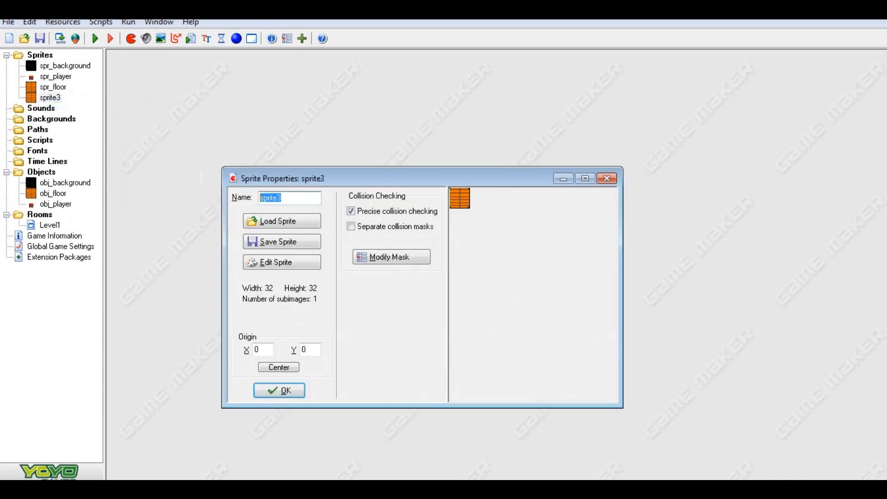
{"action": "type", "text": "spr_damage"}
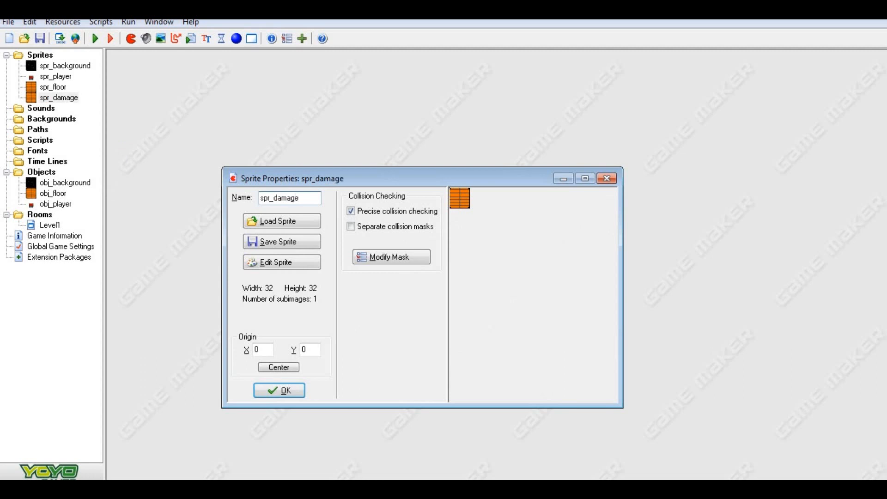
{"action": "type", "text": "block"}
Open the spr_damageblock image for editing at 800% zoom with the flood fill tool active.
{"action": "left_click", "coordinate": [314, 265]}
{"action": "left_click", "coordinate": [482, 68]}
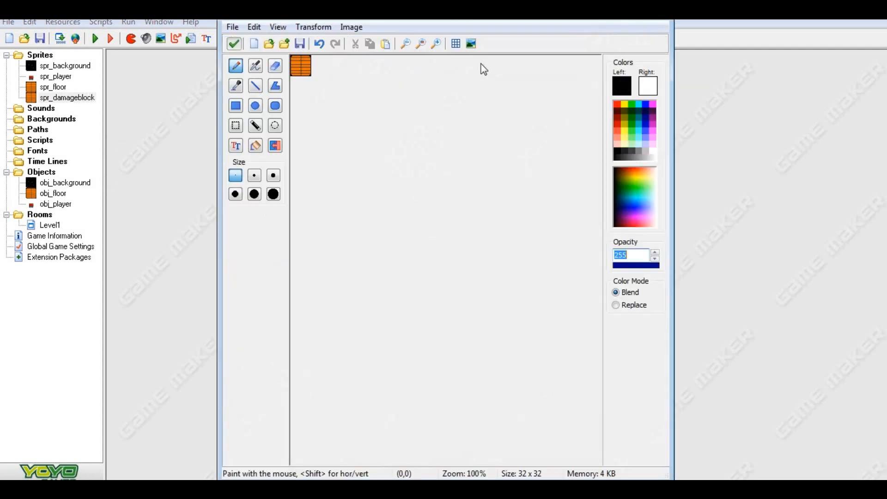
{"action": "left_click", "coordinate": [435, 43]}
{"action": "left_click", "coordinate": [436, 44]}
{"action": "left_click", "coordinate": [436, 44]}
{"action": "left_click", "coordinate": [435, 44]}
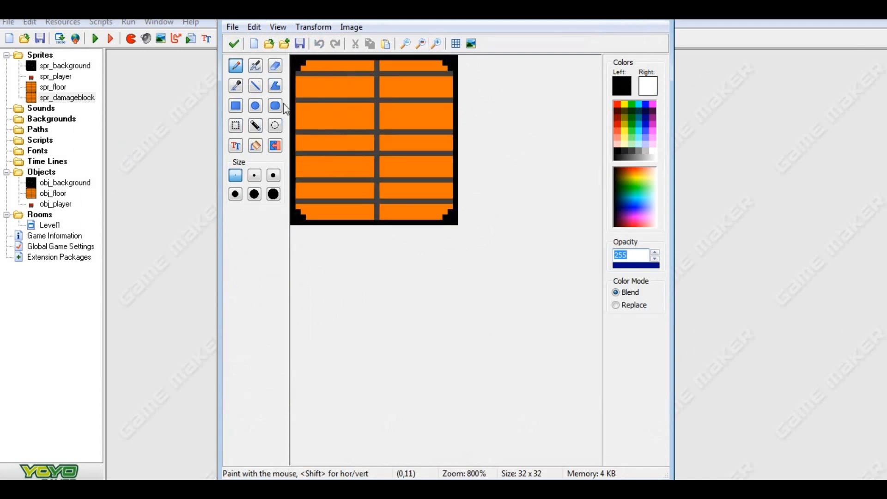
{"action": "left_click", "coordinate": [255, 145]}
Try flood-filling the upper three rows of orange bricks with black.
{"action": "left_click", "coordinate": [354, 66]}
{"action": "left_click", "coordinate": [376, 67]}
{"action": "left_click", "coordinate": [400, 68]}
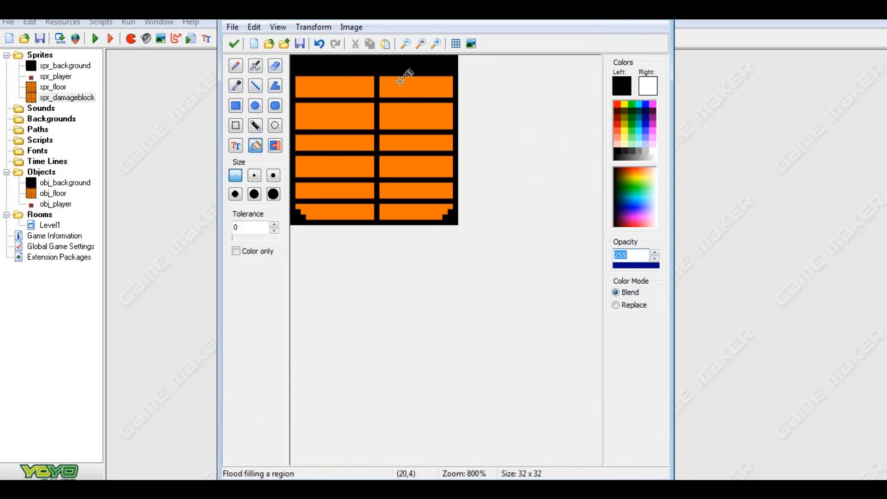
{"action": "left_click", "coordinate": [405, 85]}
{"action": "left_click", "coordinate": [362, 85]}
{"action": "left_click", "coordinate": [364, 113]}
{"action": "left_click", "coordinate": [421, 111]}
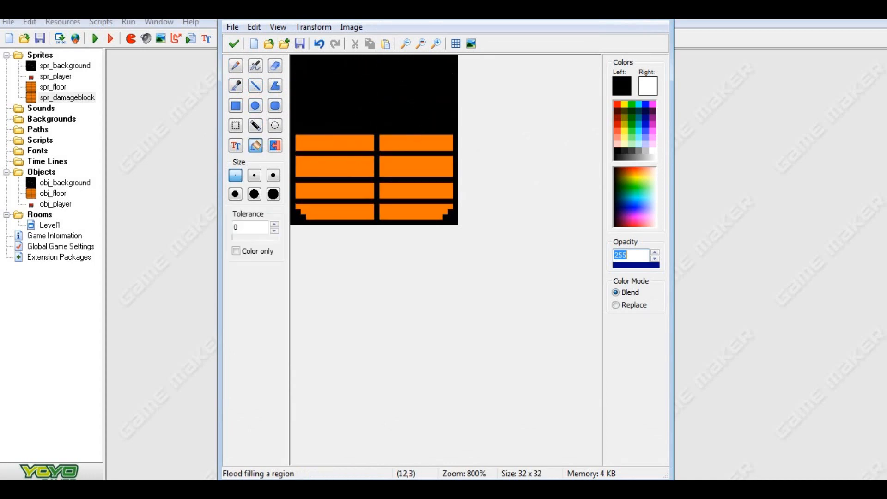
Undo all the black fills on the upper three brick rows.
{"action": "left_click", "coordinate": [323, 42]}
{"action": "left_click", "coordinate": [323, 43]}
{"action": "left_click", "coordinate": [324, 42]}
{"action": "left_click", "coordinate": [323, 43]}
{"action": "left_click", "coordinate": [323, 43]}
{"action": "left_click", "coordinate": [324, 42]}
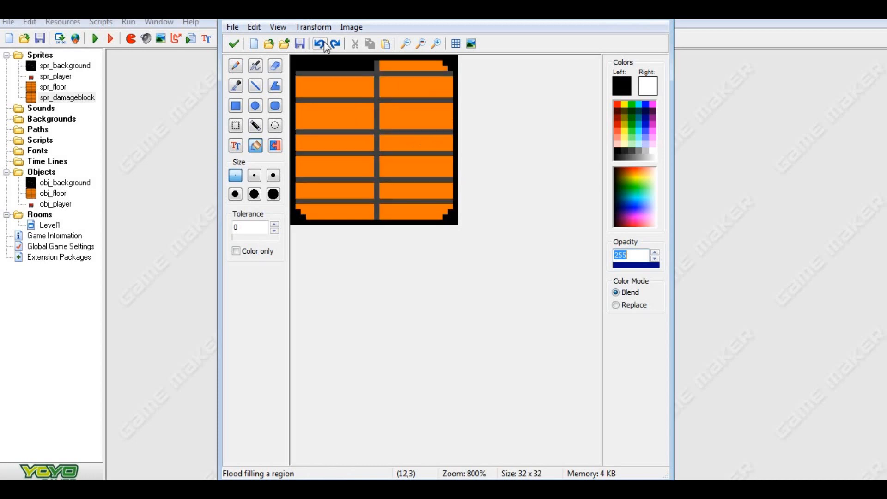
{"action": "left_click", "coordinate": [324, 42]}
Try filling the second and third brick rows with black, and undo those fills.
{"action": "left_click", "coordinate": [334, 84]}
{"action": "left_click", "coordinate": [399, 95]}
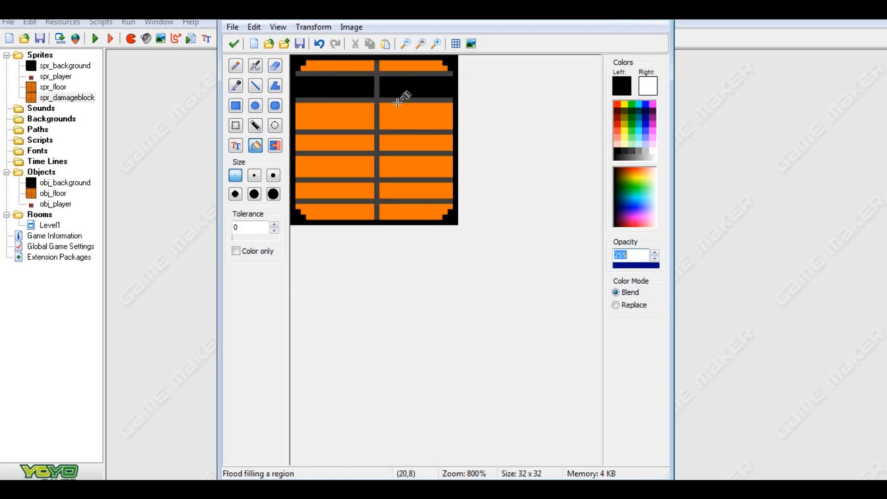
{"action": "left_click", "coordinate": [397, 103]}
{"action": "left_click", "coordinate": [356, 110]}
{"action": "left_click", "coordinate": [320, 43]}
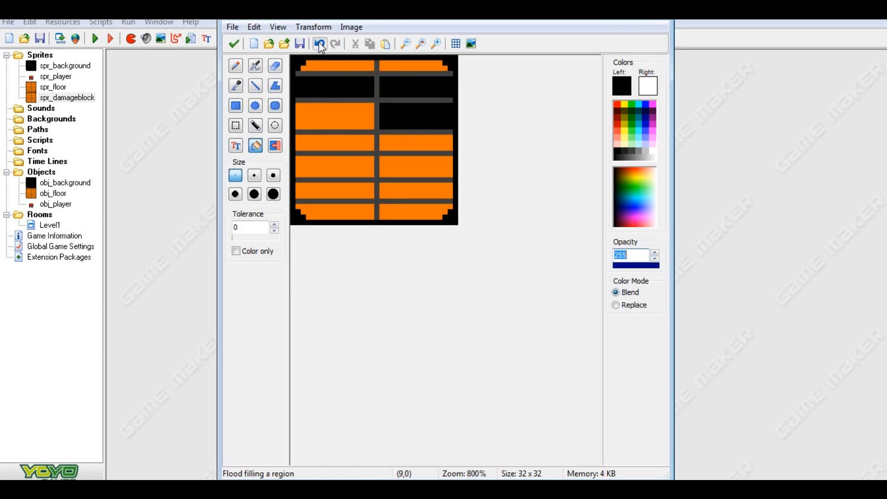
{"action": "left_click", "coordinate": [320, 44]}
{"action": "left_click", "coordinate": [320, 44]}
{"action": "left_click", "coordinate": [320, 44]}
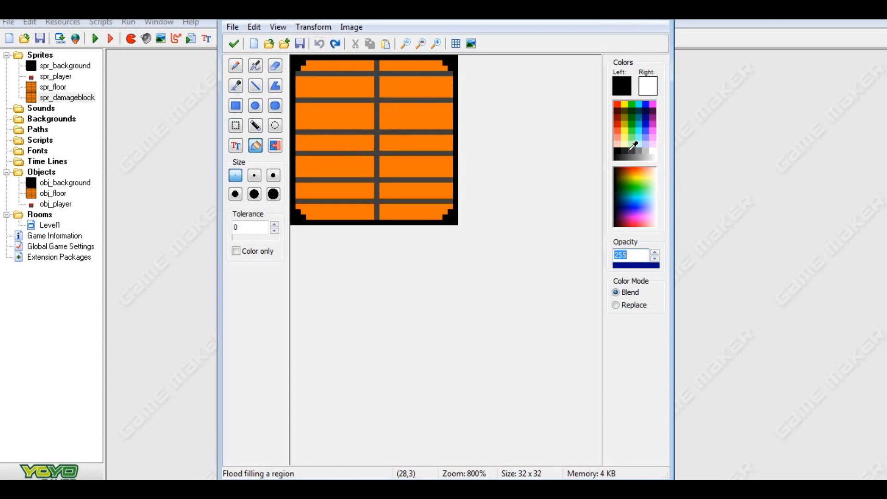
Fill the bricks in the upper three rows with the dark grey of the mortar lines.
{"action": "left_click", "coordinate": [634, 145]}
{"action": "left_click", "coordinate": [373, 64]}
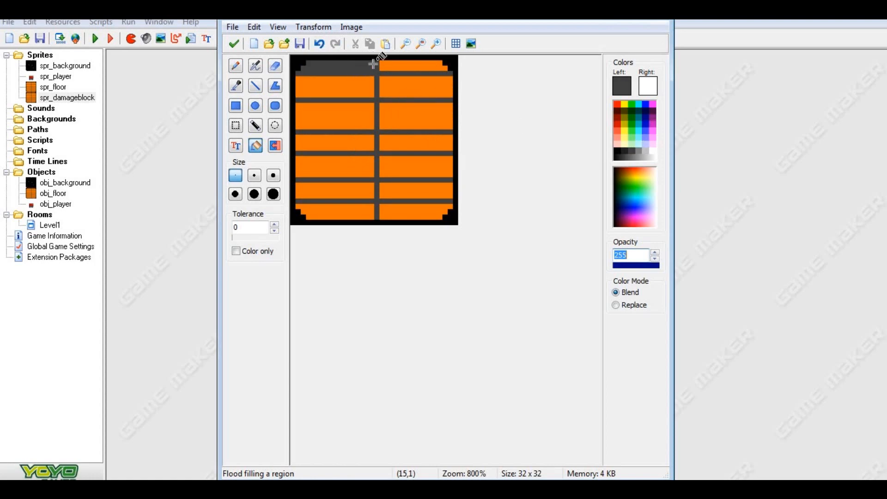
{"action": "left_click", "coordinate": [390, 67]}
{"action": "left_click", "coordinate": [392, 85]}
{"action": "left_click", "coordinate": [362, 84]}
{"action": "left_click", "coordinate": [369, 109]}
{"action": "left_click", "coordinate": [400, 108]}
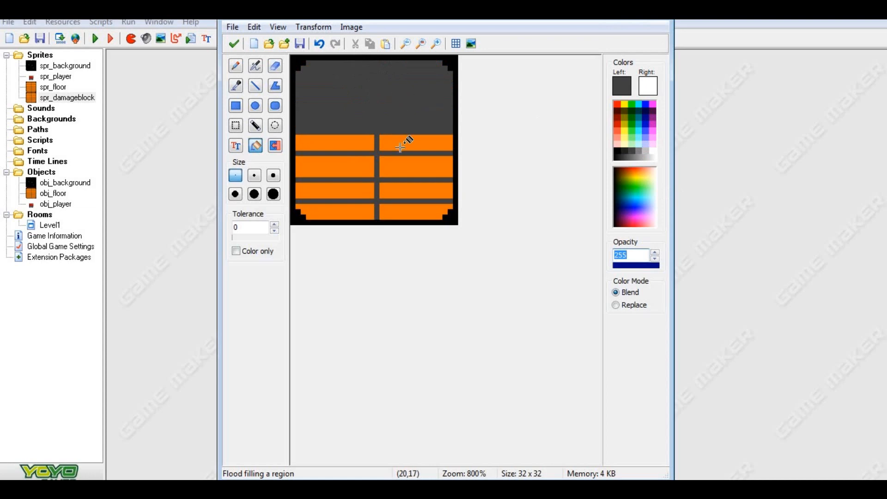
Fill the remaining orange bricks in the lower four rows with the same dark grey.
{"action": "left_click", "coordinate": [400, 147]}
{"action": "left_click", "coordinate": [399, 160]}
{"action": "left_click", "coordinate": [399, 185]}
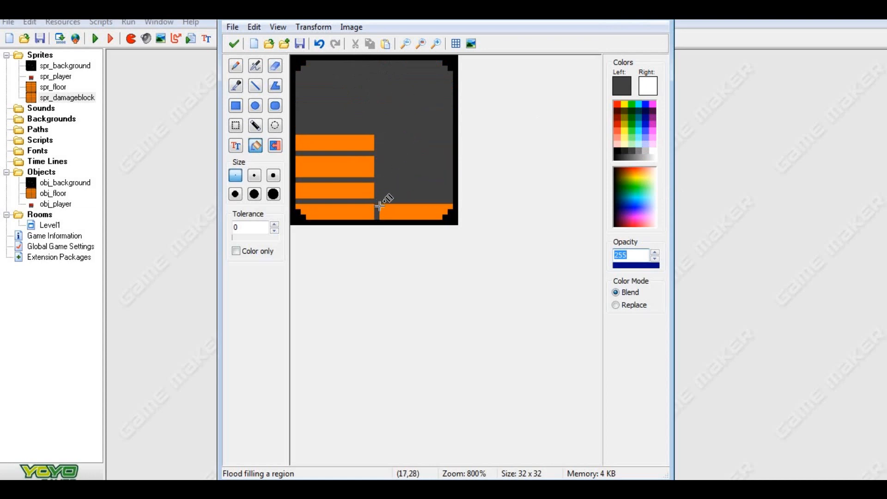
{"action": "left_click", "coordinate": [381, 211]}
{"action": "left_click", "coordinate": [365, 211]}
{"action": "left_click", "coordinate": [365, 191]}
{"action": "left_click", "coordinate": [364, 166]}
{"action": "left_click", "coordinate": [363, 143]}
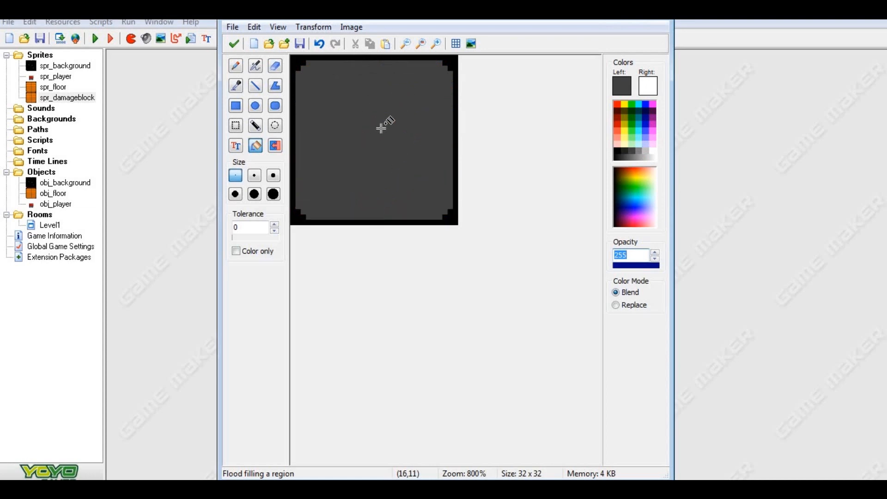
Accept the dark grey image and apply it to spr_damageblock.
{"action": "left_click", "coordinate": [234, 43]}
{"action": "left_click", "coordinate": [346, 142]}
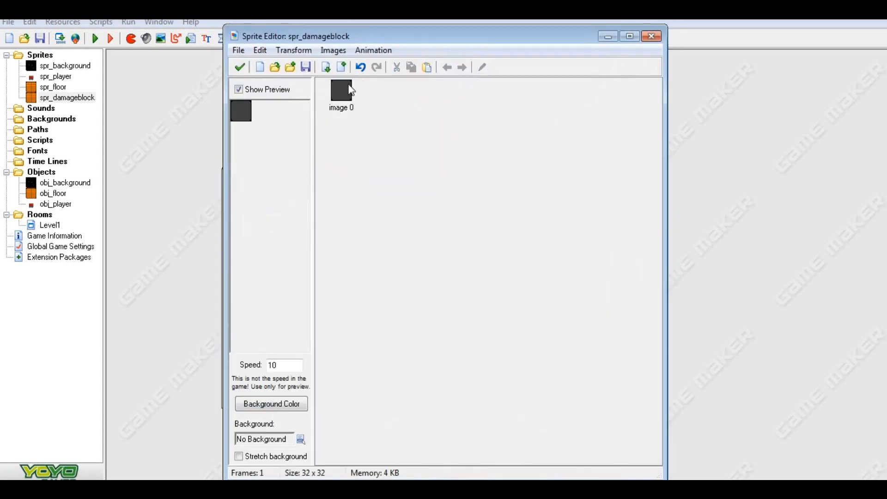
{"action": "left_click", "coordinate": [239, 68]}
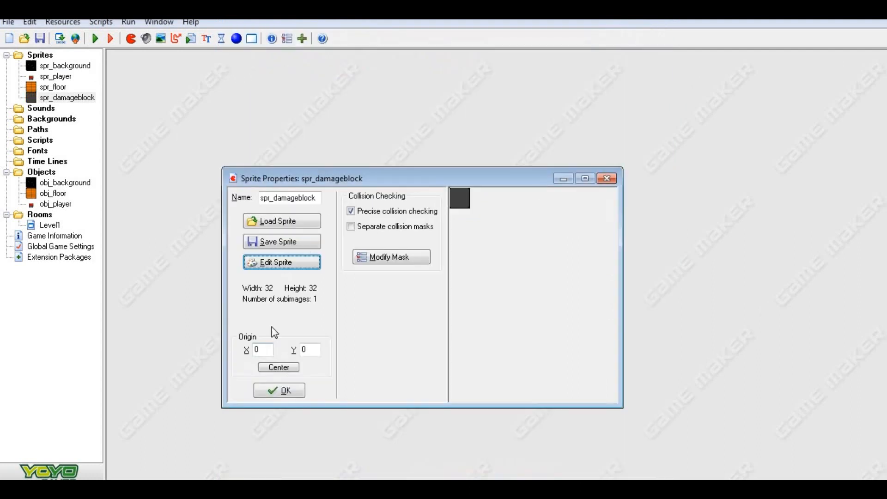
Rename the spr_damageblock sprite as spr_nodamageblock and confirm its properties.
{"action": "left_click", "coordinate": [273, 197]}
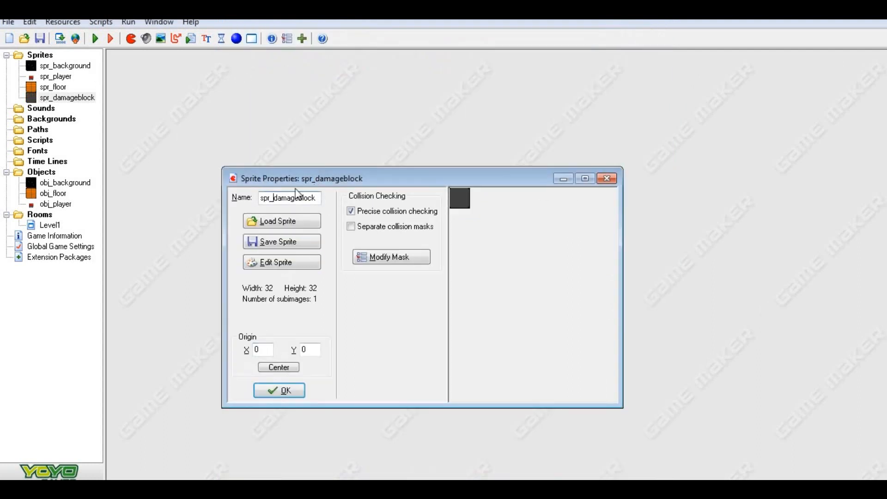
{"action": "type", "text": "no"}
{"action": "left_click", "coordinate": [268, 389]}
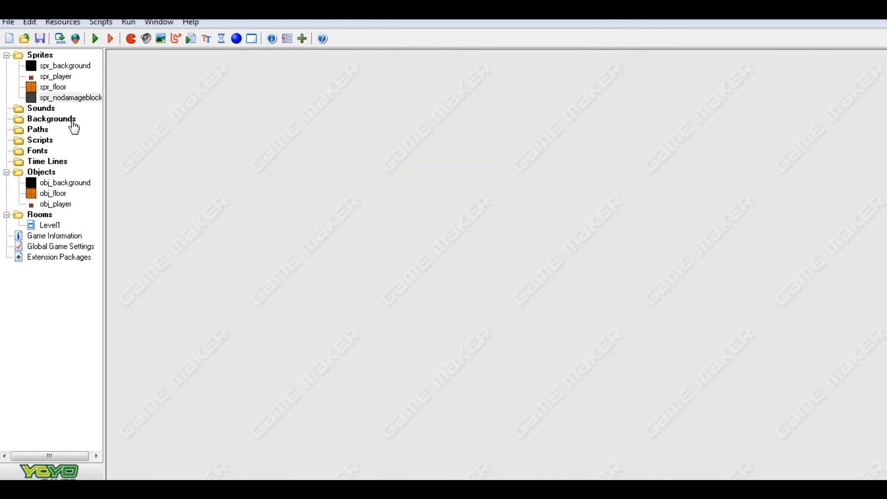
Duplicate the spr_nodamageblock sprite and name the copy spr_damageblock.
{"action": "right_click", "coordinate": [88, 103]}
{"action": "left_click", "coordinate": [116, 118]}
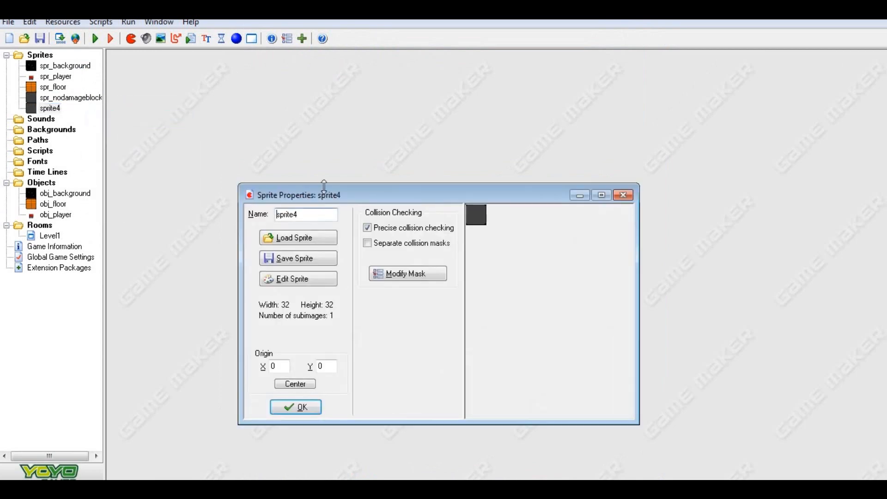
{"action": "type", "text": "spr_damageb"}
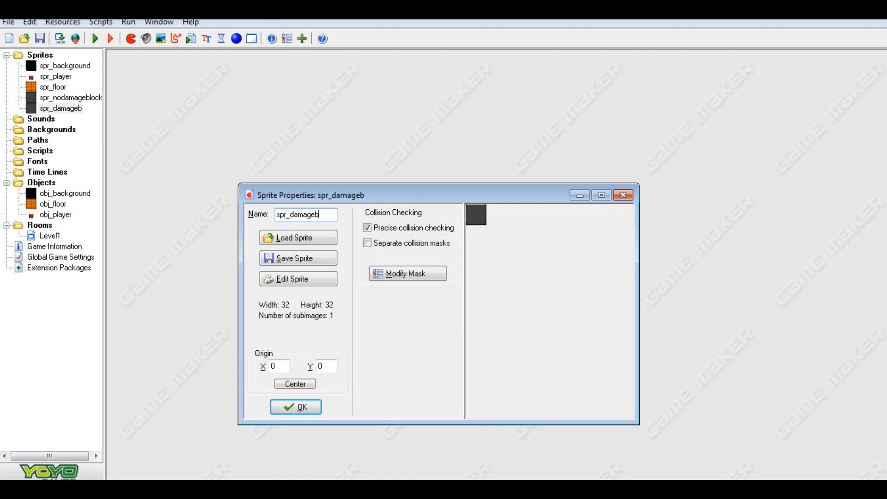
{"action": "type", "text": "lock"}
Open the image of the new spr_damageblock sprite for pixel editing.
{"action": "left_click", "coordinate": [326, 276]}
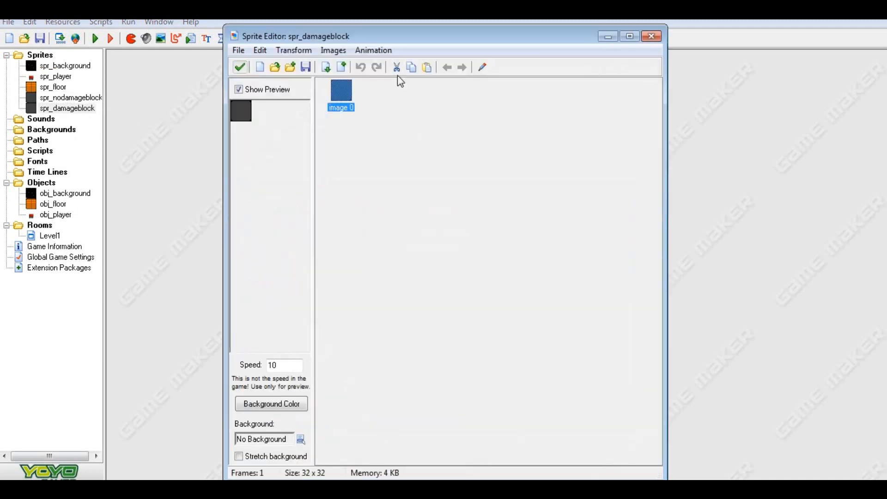
{"action": "left_click", "coordinate": [479, 72]}
{"action": "left_click", "coordinate": [432, 44]}
{"action": "left_click", "coordinate": [430, 45]}
{"action": "left_click", "coordinate": [431, 45]}
{"action": "left_click", "coordinate": [431, 45]}
{"action": "left_click", "coordinate": [430, 45]}
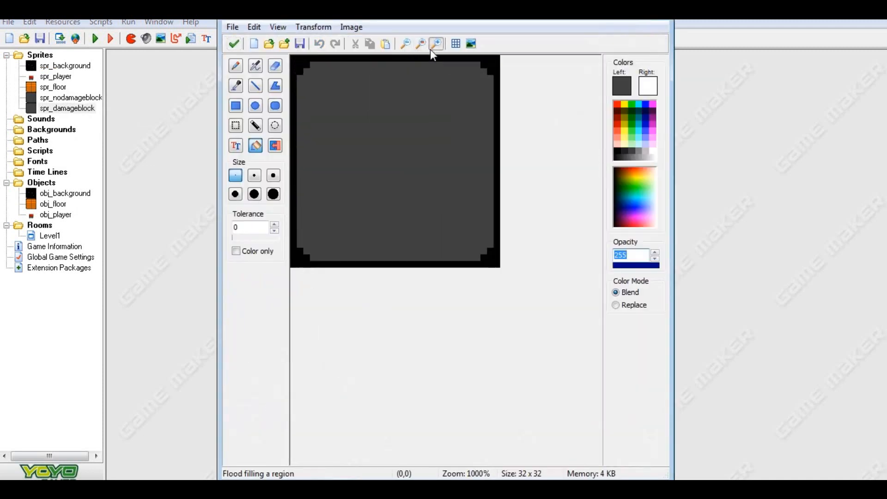
{"action": "left_click", "coordinate": [406, 44]}
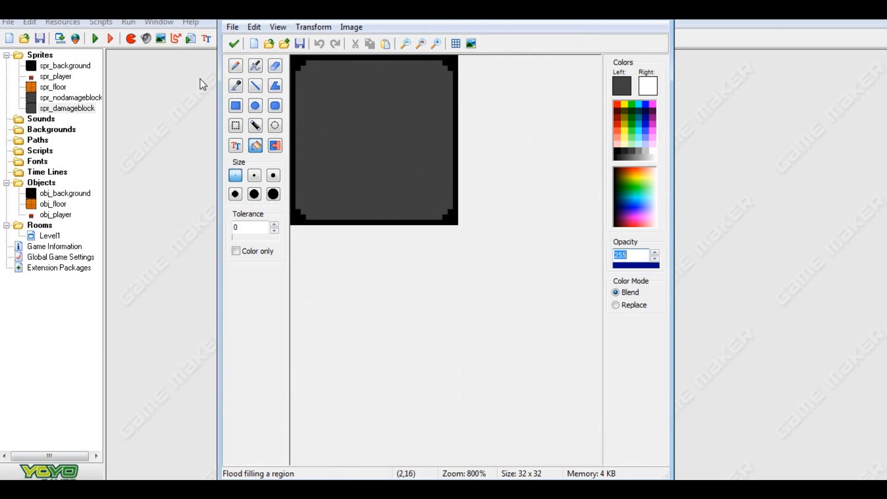
Try speckling the dark grey block with scattered single black pixels using the pencil.
{"action": "left_click", "coordinate": [235, 67]}
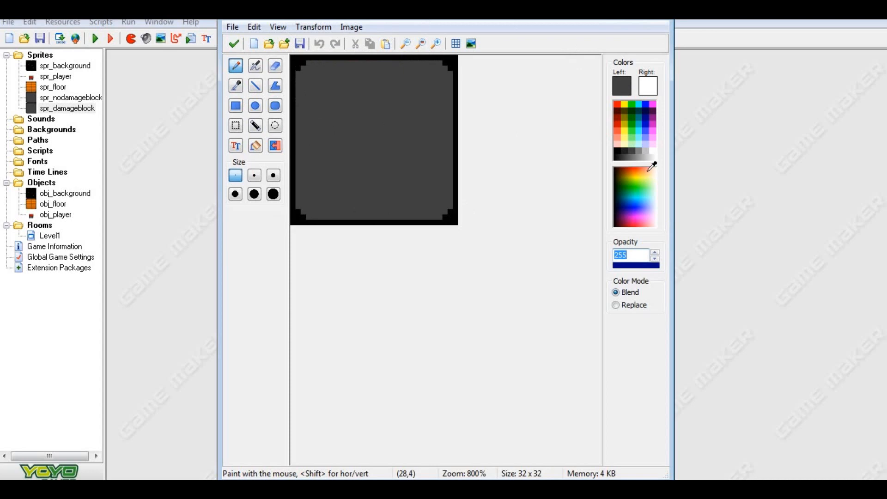
{"action": "left_click", "coordinate": [647, 150]}
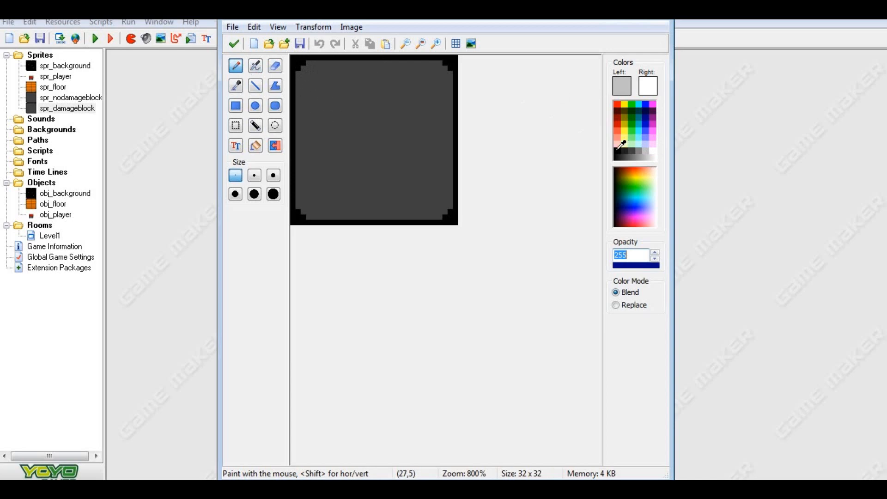
{"action": "left_click", "coordinate": [618, 150]}
{"action": "left_click", "coordinate": [355, 105]}
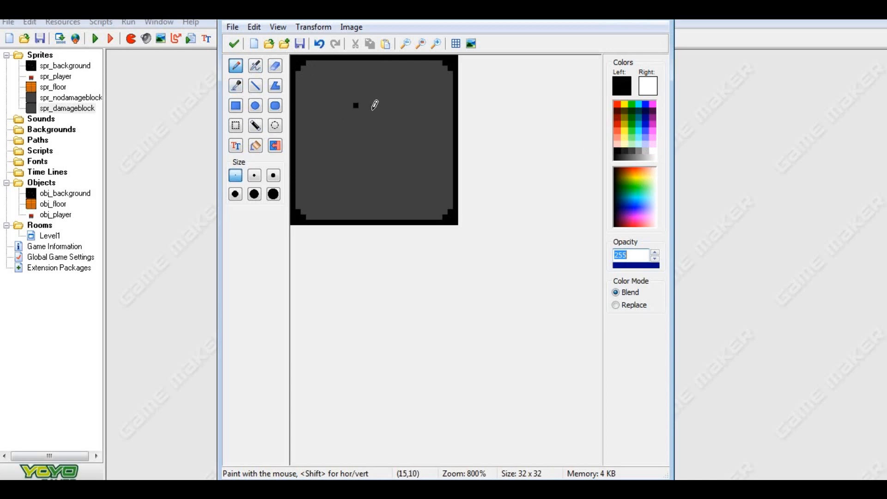
{"action": "left_click", "coordinate": [371, 116]}
{"action": "left_click", "coordinate": [393, 127]}
{"action": "left_click", "coordinate": [346, 164]}
{"action": "left_click", "coordinate": [382, 153]}
{"action": "left_click", "coordinate": [355, 137]}
{"action": "left_click", "coordinate": [413, 100]}
{"action": "left_click", "coordinate": [376, 89]}
{"action": "left_click", "coordinate": [324, 84]}
{"action": "left_click", "coordinate": [324, 120]}
{"action": "left_click", "coordinate": [404, 185]}
{"action": "left_click", "coordinate": [418, 169]}
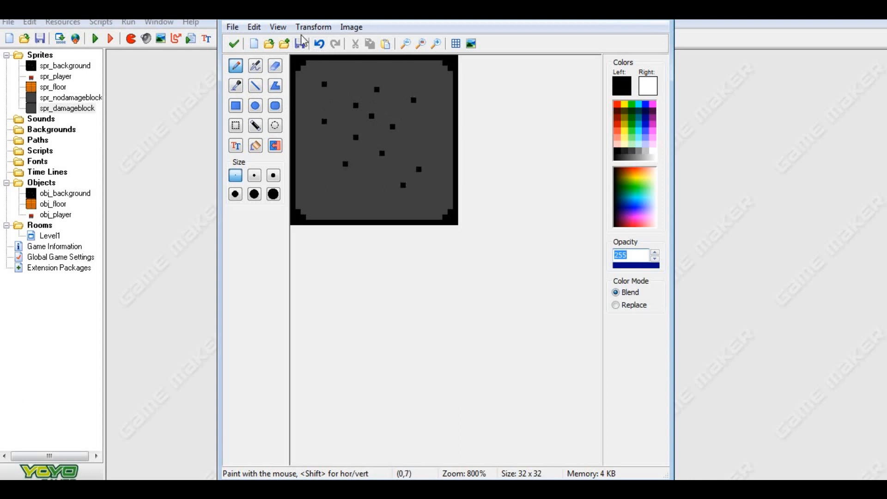
Undo all the black pixels painted on the block.
{"action": "left_click", "coordinate": [323, 46]}
{"action": "left_click", "coordinate": [324, 46]}
{"action": "left_click", "coordinate": [325, 47]}
{"action": "left_click", "coordinate": [325, 46]}
{"action": "left_click", "coordinate": [325, 47]}
{"action": "left_click", "coordinate": [325, 47]}
{"action": "left_click", "coordinate": [325, 47]}
{"action": "left_click", "coordinate": [325, 46]}
{"action": "left_click", "coordinate": [325, 47]}
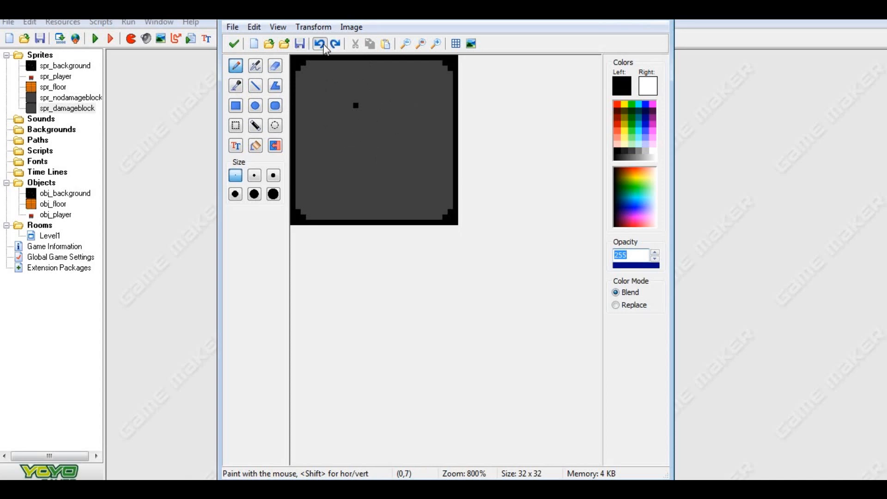
{"action": "left_click", "coordinate": [325, 47]}
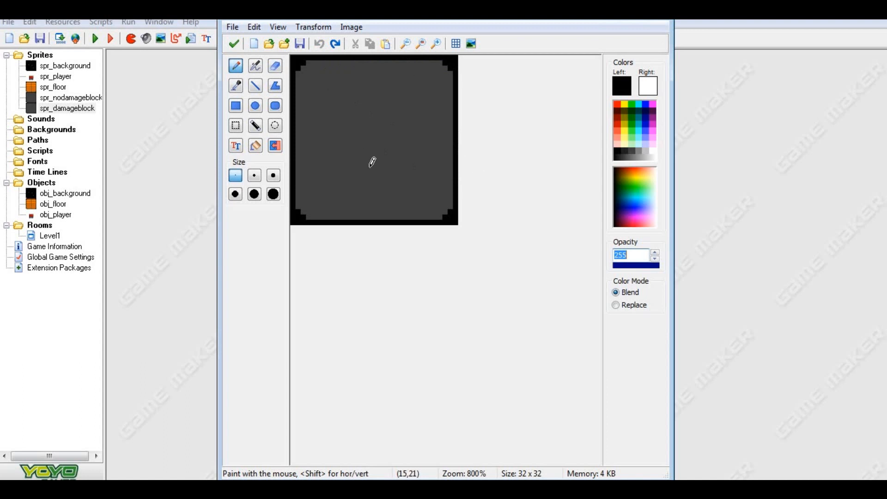
Erase a ragged strip along the block's left edge with the second-smallest eraser at hardness 255.
{"action": "left_click", "coordinate": [275, 69]}
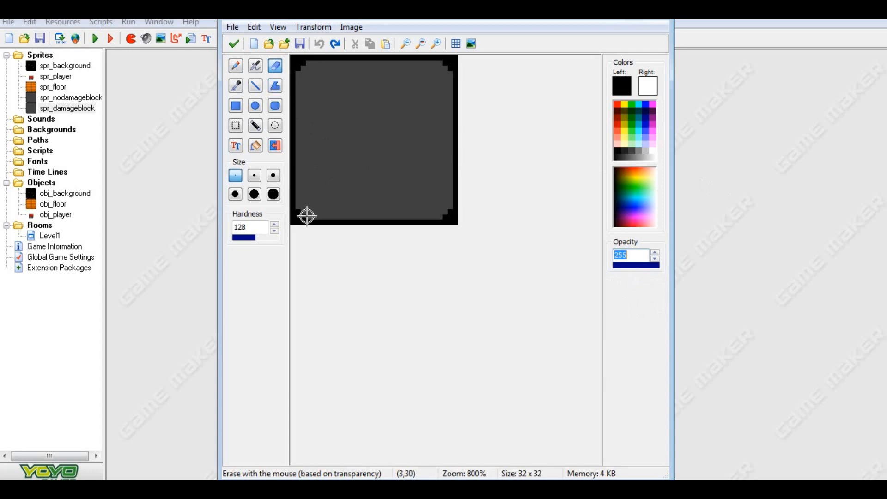
{"action": "left_click", "coordinate": [255, 175]}
{"action": "mouse_move", "coordinate": [307, 211]}
{"action": "left_mouse_down"}
{"action": "mouse_move", "coordinate": [293, 196]}
{"action": "mouse_move", "coordinate": [321, 231]}
{"action": "mouse_move", "coordinate": [297, 219]}
{"action": "mouse_move", "coordinate": [313, 225]}
{"action": "left_mouse_up"}
{"action": "left_click_drag", "start_coordinate": [253, 227], "coordinate": [141, 251]}
{"action": "type", "text": "255"}
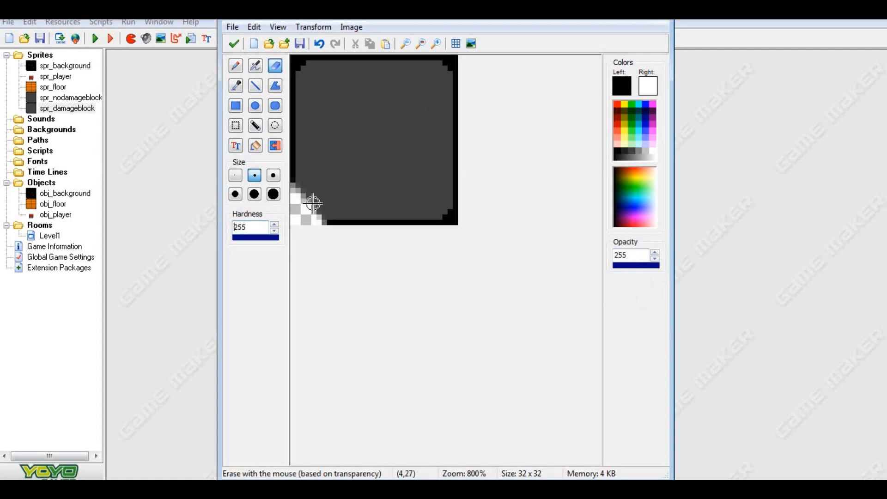
{"action": "mouse_move", "coordinate": [314, 205]}
{"action": "left_mouse_down"}
{"action": "mouse_move", "coordinate": [299, 176]}
{"action": "mouse_move", "coordinate": [314, 96]}
{"action": "mouse_move", "coordinate": [272, 61]}
{"action": "mouse_move", "coordinate": [287, 131]}
{"action": "mouse_move", "coordinate": [289, 83]}
{"action": "mouse_move", "coordinate": [352, 27]}
{"action": "left_mouse_up"}
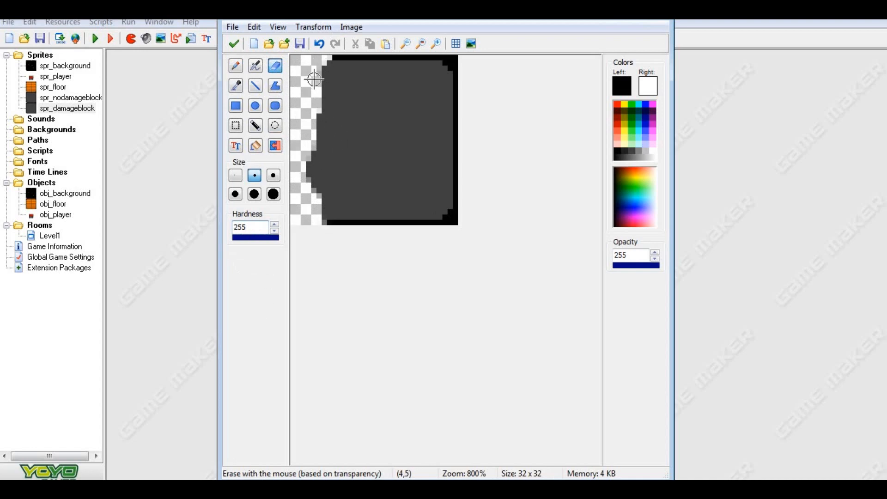
{"action": "left_click_drag", "start_coordinate": [314, 111], "coordinate": [325, 113]}
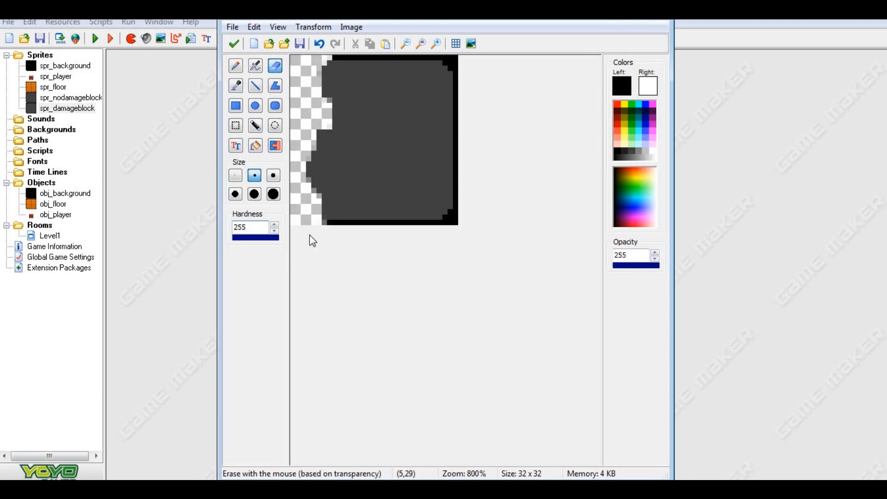
Accept the partly erased image, apply it to spr_damageblock and confirm the sprite's properties.
{"action": "left_click", "coordinate": [234, 44]}
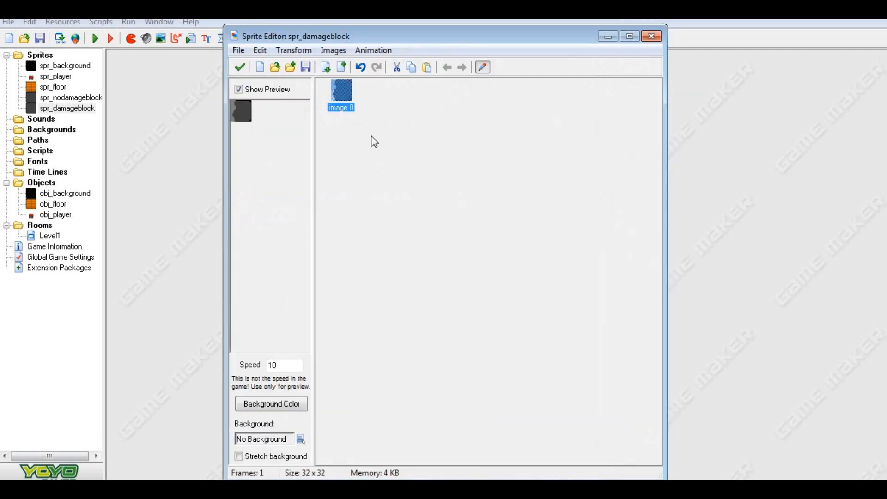
{"action": "double_click", "coordinate": [346, 103]}
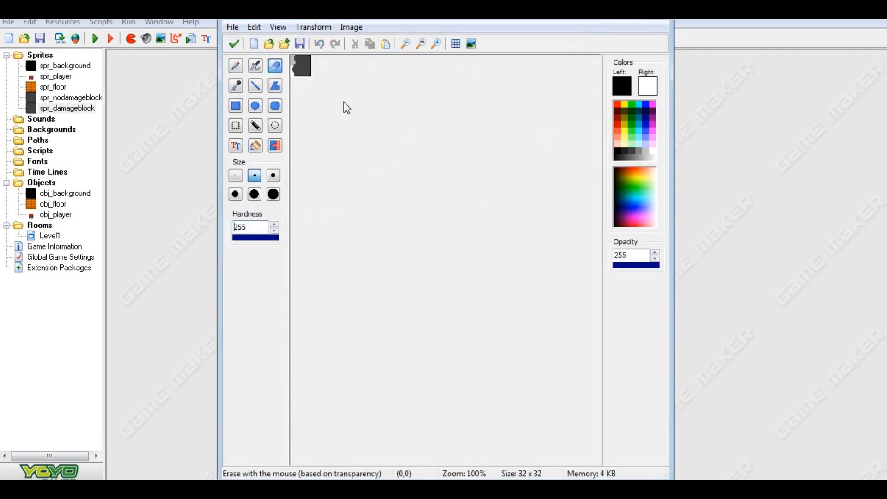
{"action": "left_click", "coordinate": [234, 43]}
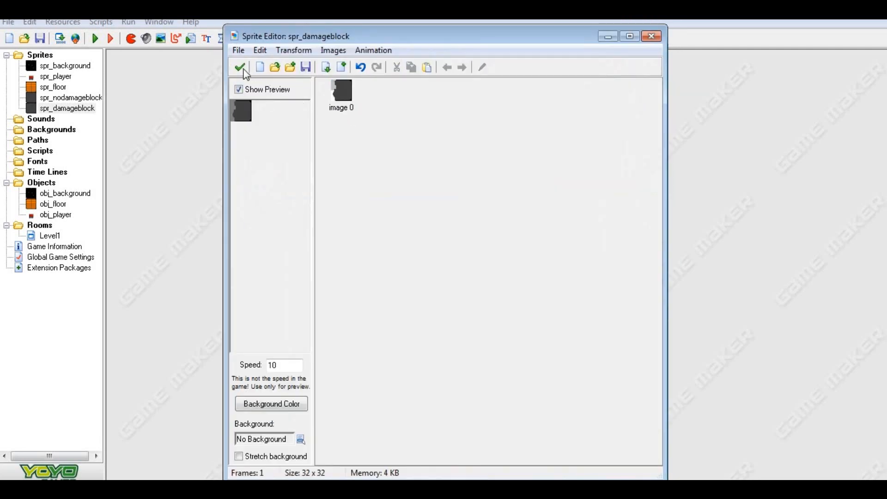
{"action": "left_click", "coordinate": [240, 68]}
{"action": "left_click", "coordinate": [289, 406]}
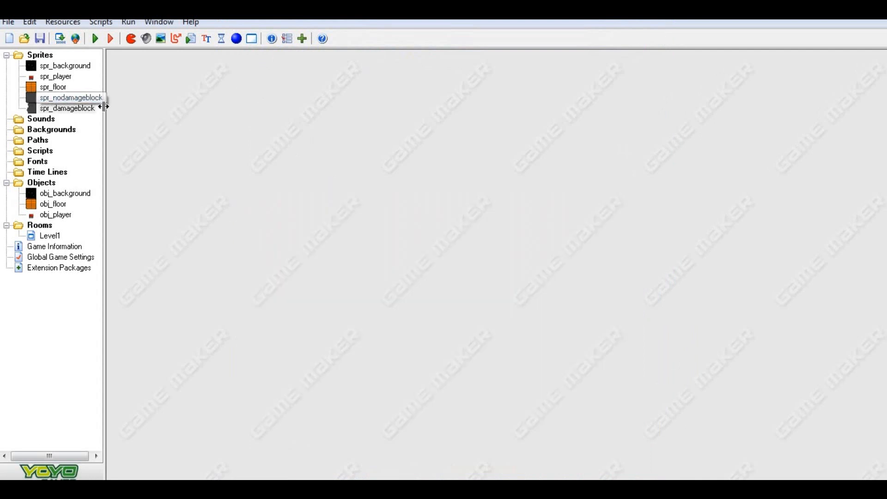
Create an object named obj_nodamageblock and assign it the spr_nodamageblock sprite.
{"action": "left_click", "coordinate": [236, 38]}
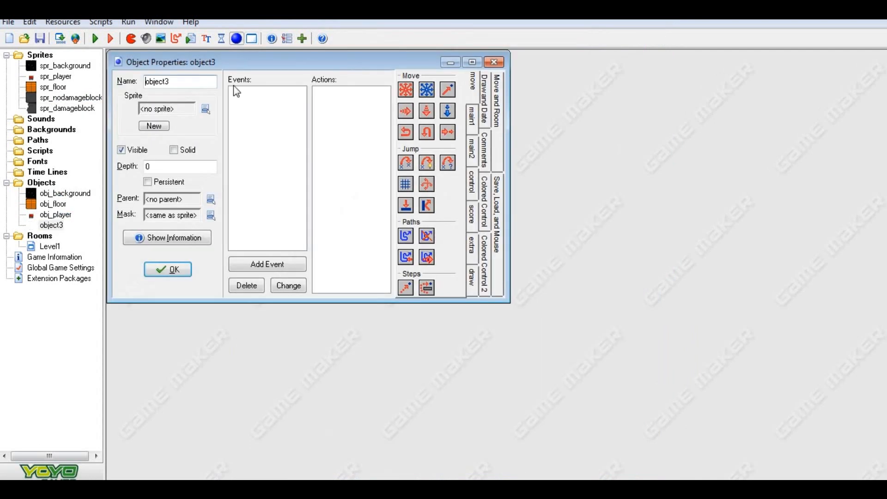
{"action": "double_click", "coordinate": [180, 80]}
{"action": "type", "text": "obj"}
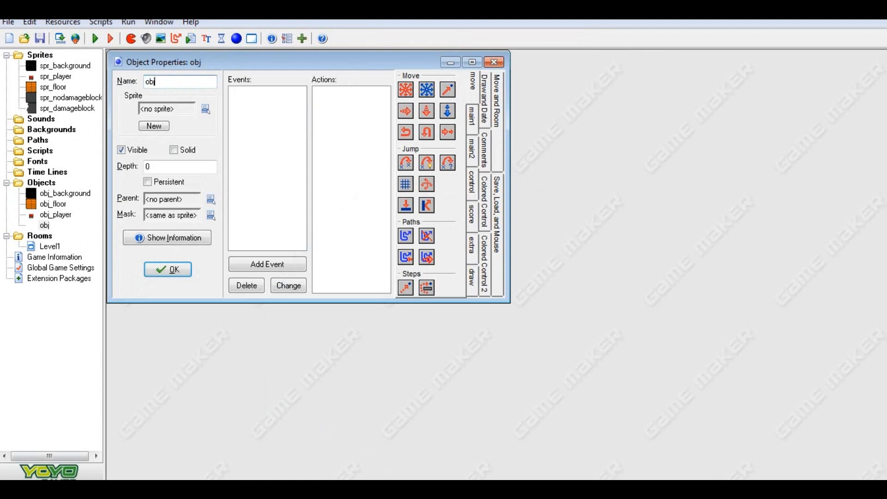
{"action": "type", "text": "_daodameb"}
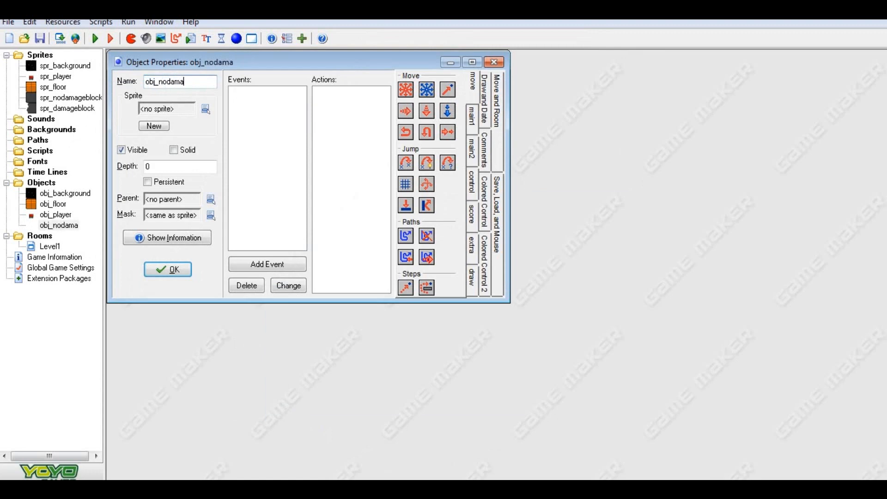
{"action": "type", "text": "lock"}
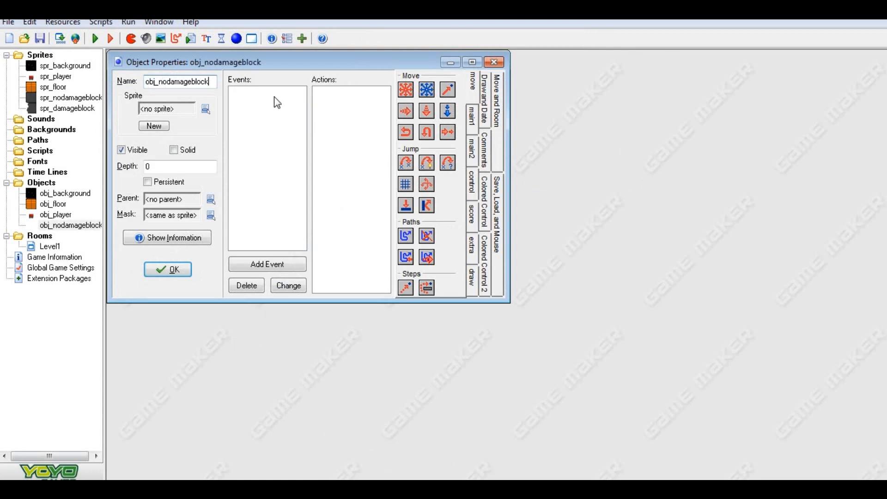
{"action": "left_click", "coordinate": [205, 109]}
{"action": "left_click", "coordinate": [258, 173]}
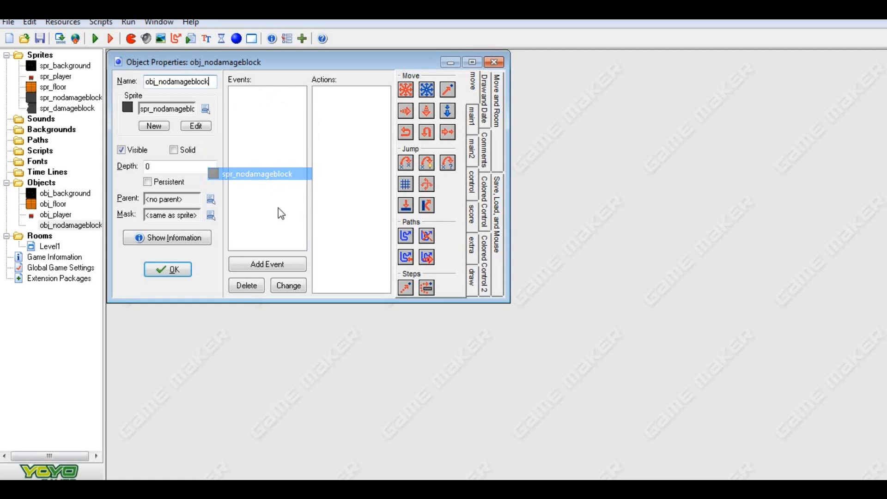
{"action": "left_click", "coordinate": [173, 150]}
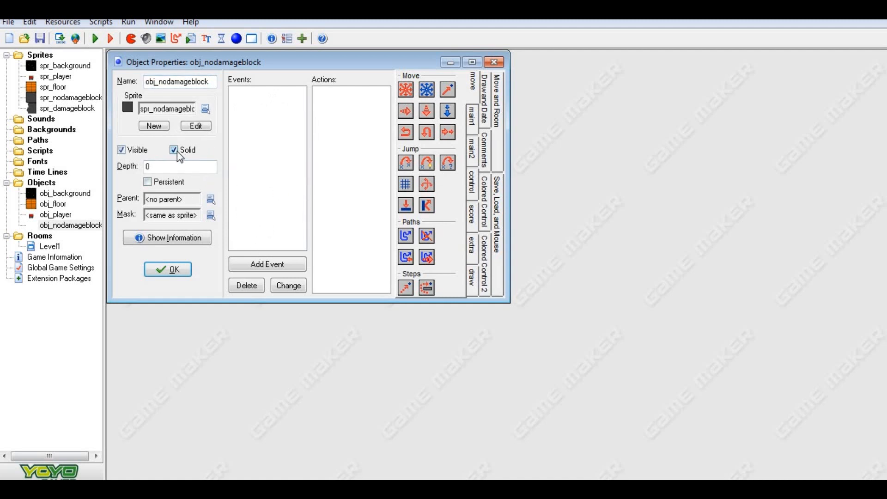
{"action": "left_click", "coordinate": [177, 151]}
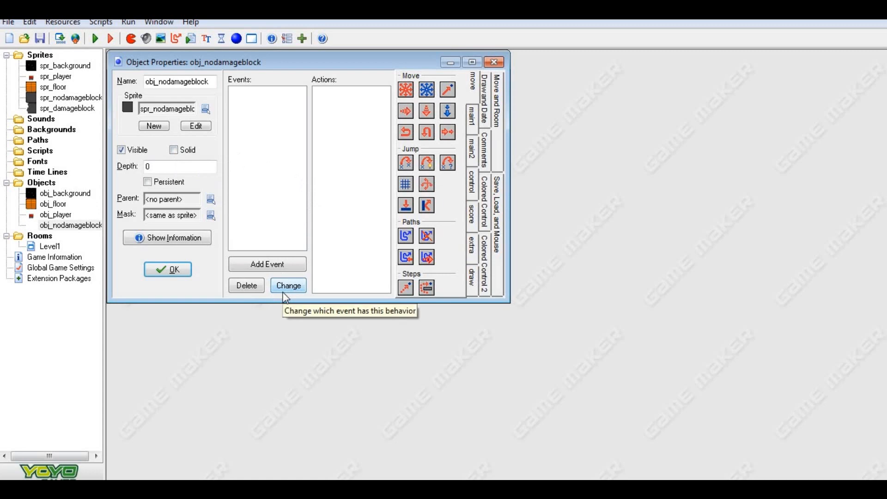
{"action": "left_click", "coordinate": [291, 266]}
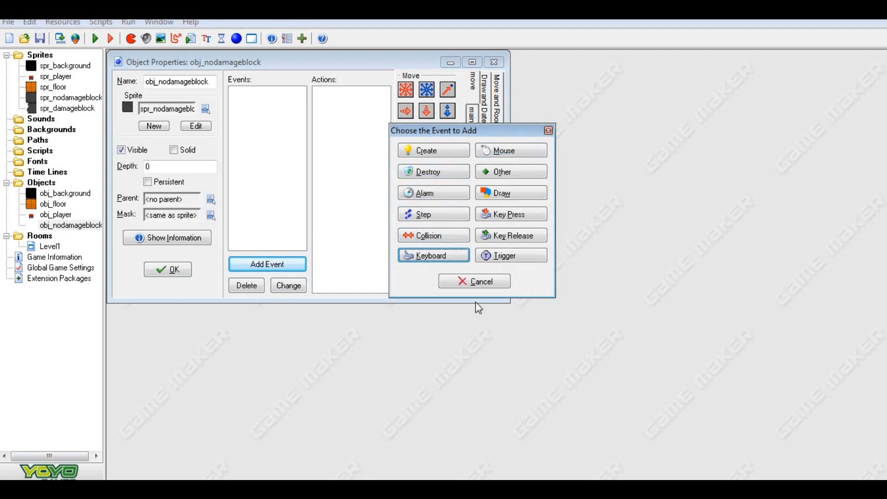
{"action": "left_click", "coordinate": [487, 280]}
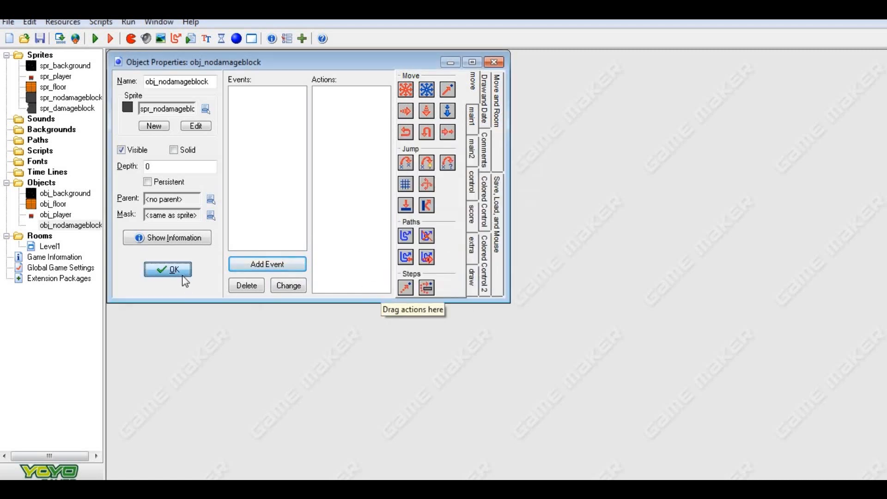
Confirm the properties of obj_nodamageblock.
{"action": "left_click", "coordinate": [183, 275]}
Create a new sprite named spr_bullet.
{"action": "left_click", "coordinate": [132, 38]}
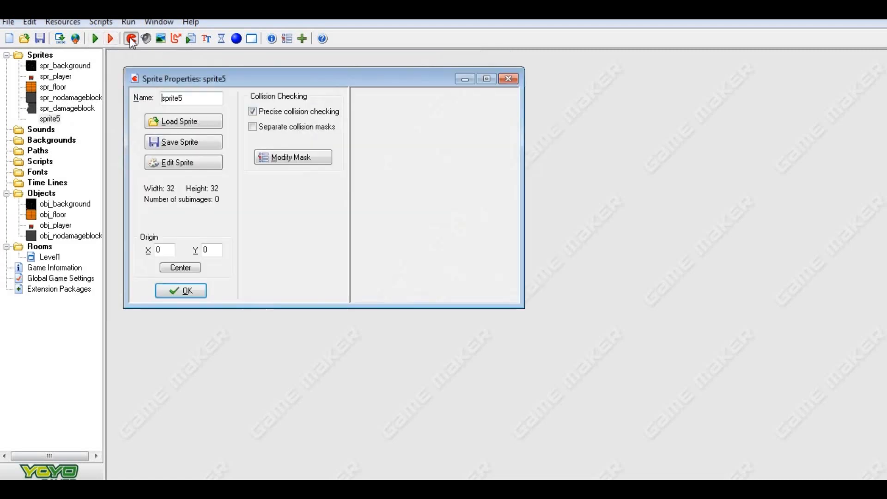
{"action": "type", "text": "spr"}
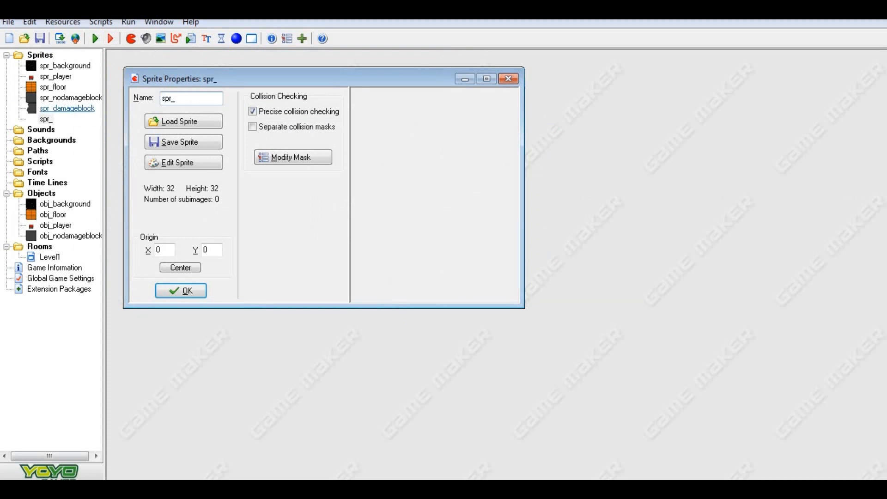
{"action": "type", "text": "_bullet"}
Create a blank 32 by 32 image for spr_bullet and open it for pixel editing.
{"action": "left_click", "coordinate": [196, 164]}
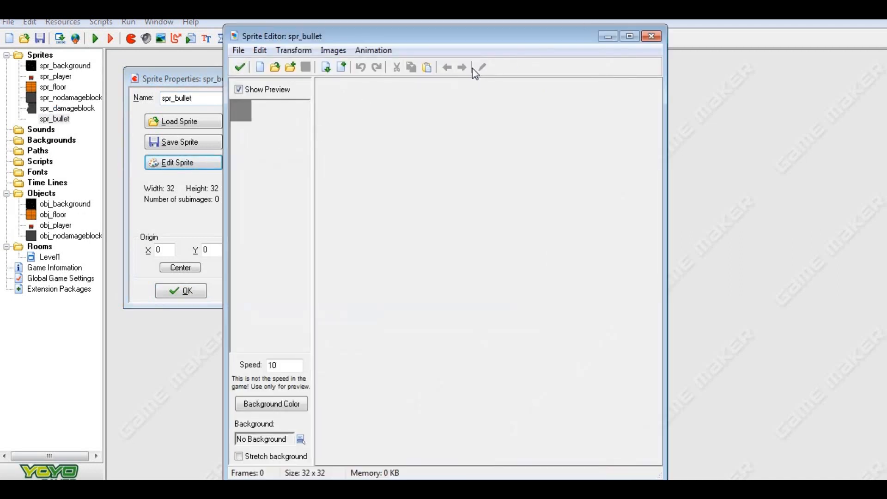
{"action": "left_click", "coordinate": [239, 49]}
{"action": "left_click", "coordinate": [255, 67]}
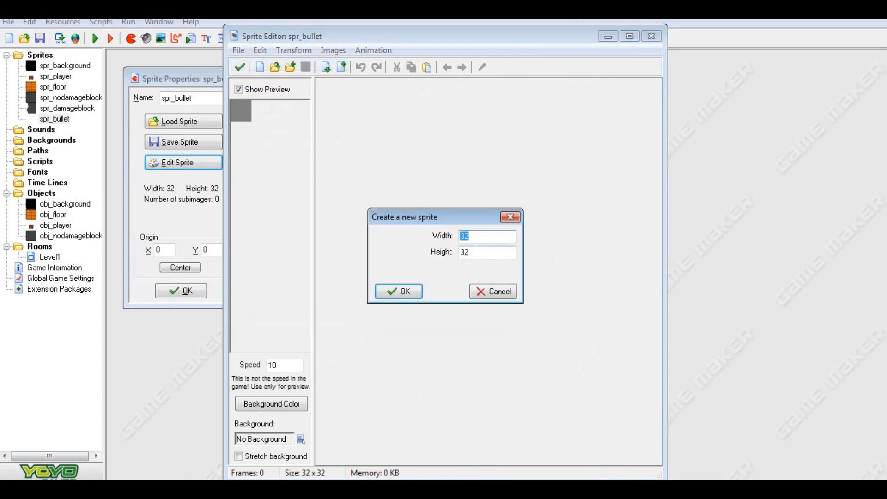
{"action": "left_click", "coordinate": [398, 291]}
{"action": "left_click", "coordinate": [482, 67]}
{"action": "left_click", "coordinate": [436, 43]}
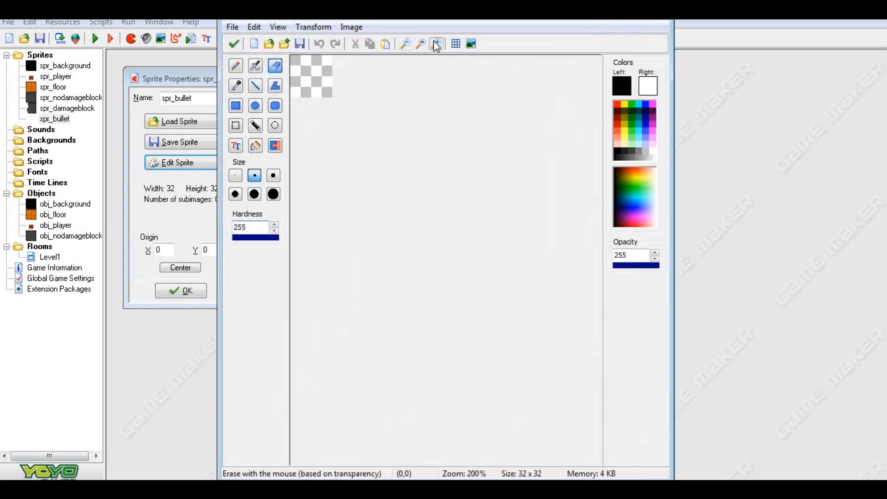
Draw the black outline of a horizontal bullet on the spr_bullet image with the one-pixel pencil.
{"action": "left_click", "coordinate": [436, 44]}
{"action": "left_click", "coordinate": [436, 43]}
{"action": "left_click", "coordinate": [436, 43]}
{"action": "left_click", "coordinate": [436, 43]}
{"action": "left_click", "coordinate": [236, 68]}
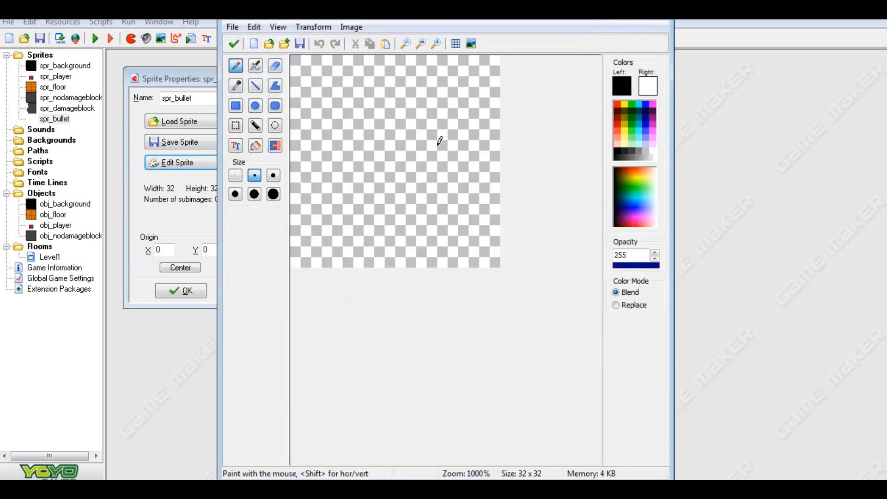
{"action": "left_click_drag", "start_coordinate": [348, 119], "coordinate": [342, 138]}
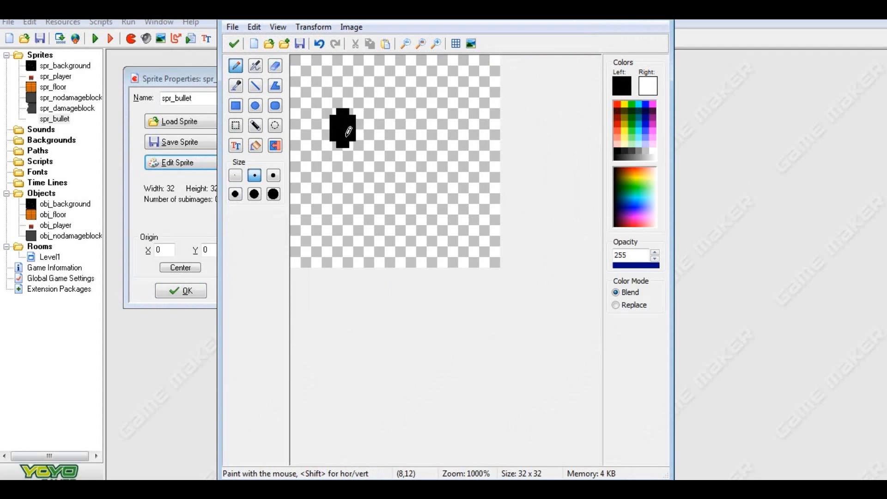
{"action": "left_click", "coordinate": [318, 45]}
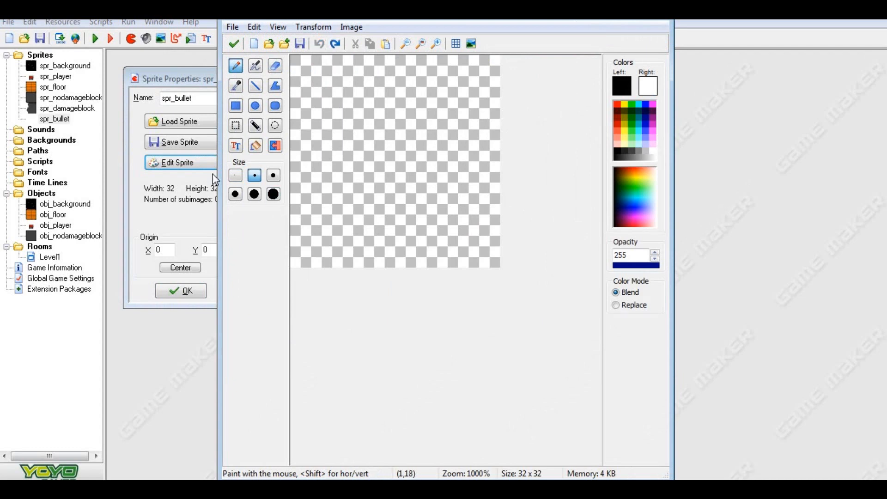
{"action": "left_click", "coordinate": [236, 176]}
{"action": "mouse_move", "coordinate": [358, 125]}
{"action": "left_mouse_down"}
{"action": "mouse_move", "coordinate": [358, 178]}
{"action": "mouse_move", "coordinate": [437, 163]}
{"action": "left_mouse_up"}
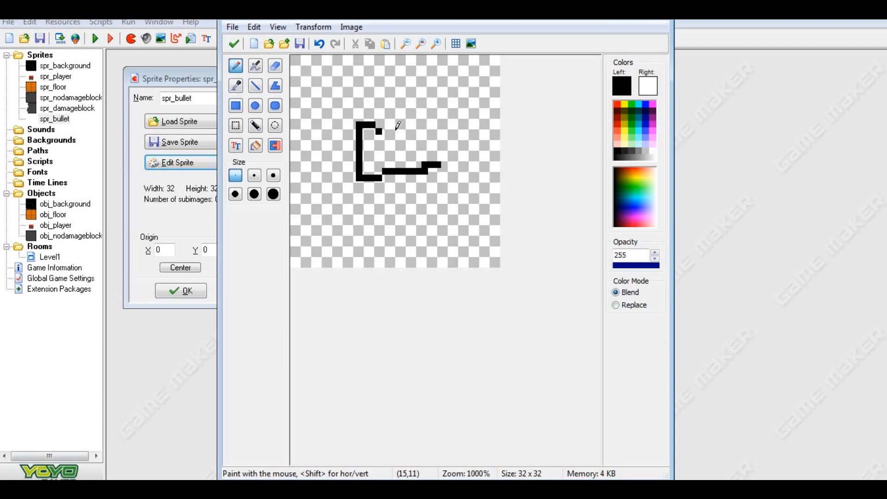
{"action": "left_click_drag", "start_coordinate": [388, 130], "coordinate": [418, 131]}
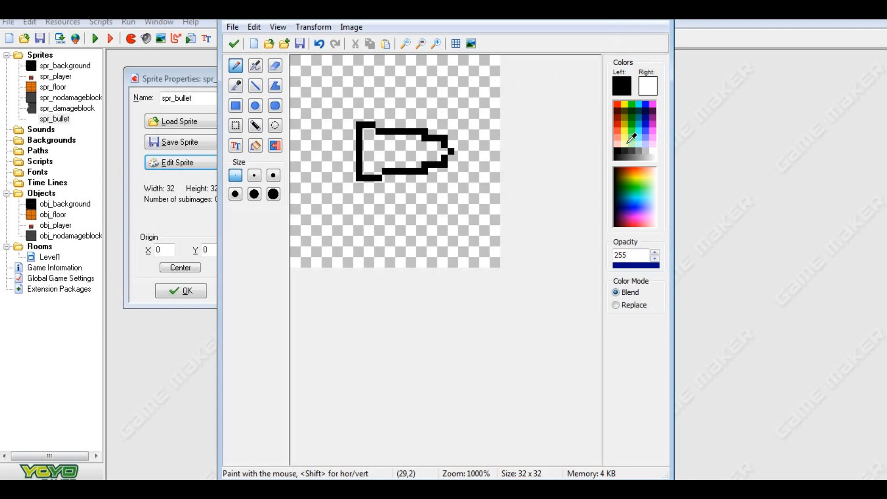
Fill the inside of the bullet's casing with dark gold and its tip with gray.
{"action": "left_click_drag", "start_coordinate": [659, 205], "coordinate": [647, 170]}
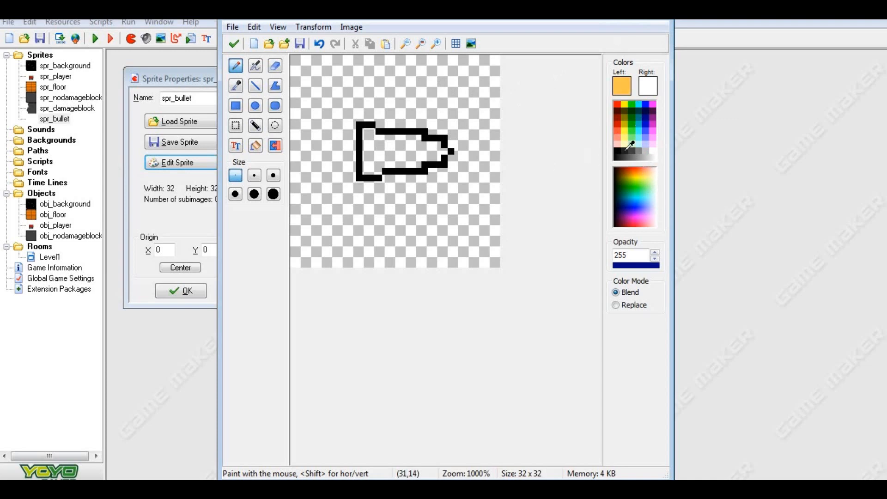
{"action": "left_click_drag", "start_coordinate": [643, 169], "coordinate": [638, 171]}
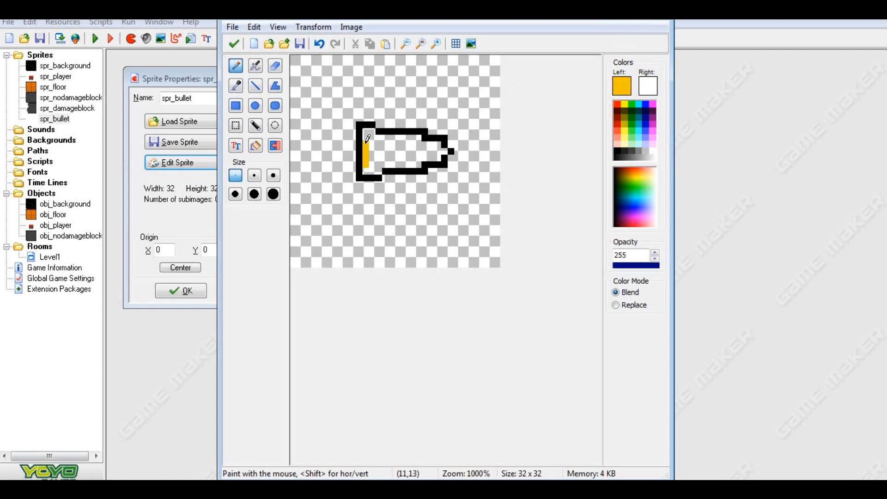
{"action": "left_click_drag", "start_coordinate": [640, 170], "coordinate": [636, 172]}
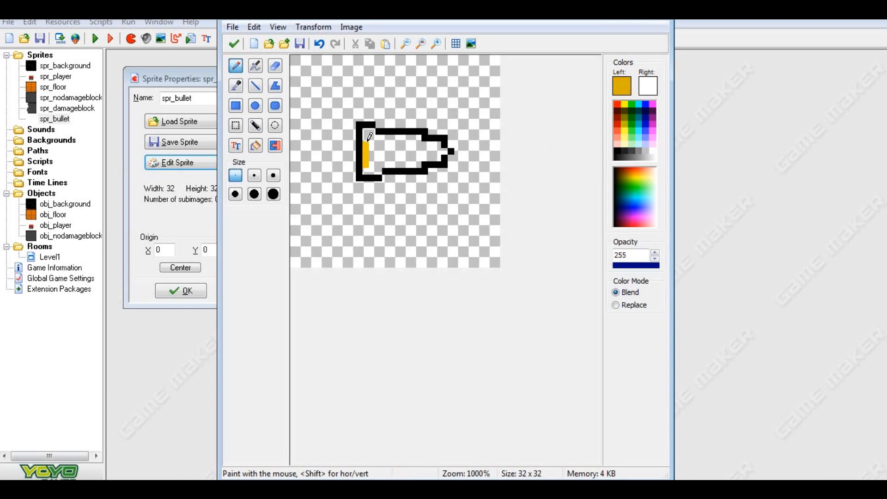
{"action": "left_click", "coordinate": [374, 168]}
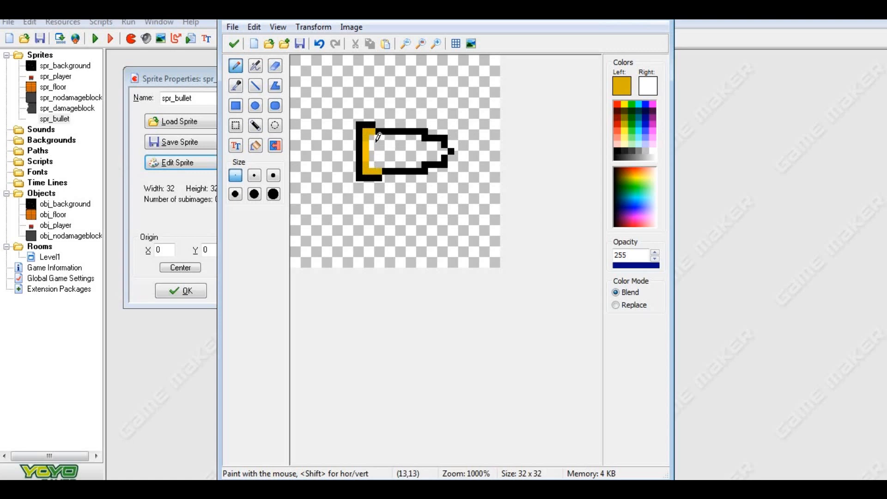
{"action": "mouse_move", "coordinate": [374, 135]}
{"action": "left_mouse_down"}
{"action": "mouse_move", "coordinate": [378, 164]}
{"action": "mouse_move", "coordinate": [378, 143]}
{"action": "mouse_move", "coordinate": [397, 134]}
{"action": "mouse_move", "coordinate": [418, 134]}
{"action": "mouse_move", "coordinate": [418, 157]}
{"action": "mouse_move", "coordinate": [381, 159]}
{"action": "mouse_move", "coordinate": [387, 135]}
{"action": "mouse_move", "coordinate": [397, 153]}
{"action": "mouse_move", "coordinate": [414, 147]}
{"action": "mouse_move", "coordinate": [396, 140]}
{"action": "mouse_move", "coordinate": [409, 147]}
{"action": "left_mouse_up"}
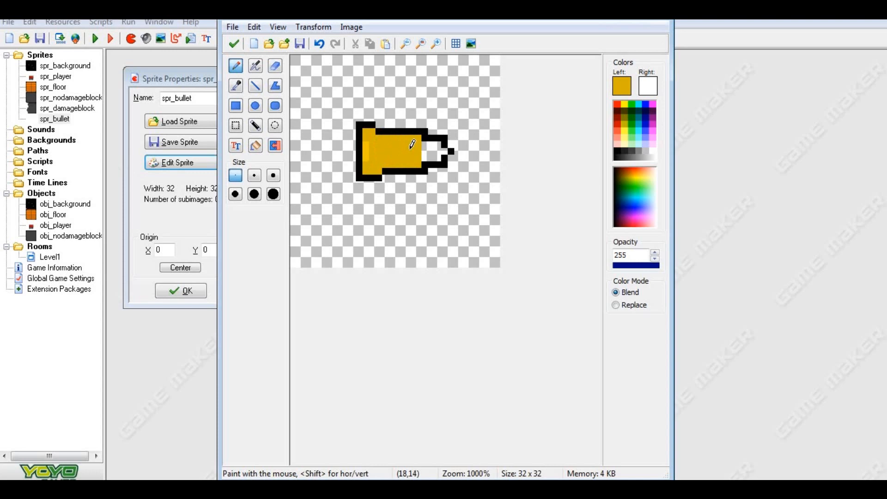
{"action": "left_click", "coordinate": [641, 148]}
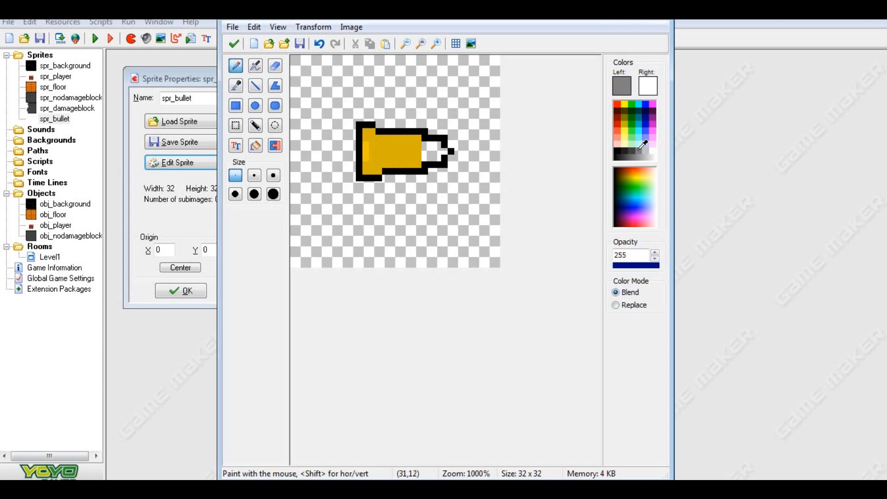
{"action": "mouse_move", "coordinate": [427, 151]}
{"action": "left_mouse_down"}
{"action": "mouse_move", "coordinate": [438, 156]}
{"action": "mouse_move", "coordinate": [438, 144]}
{"action": "mouse_move", "coordinate": [425, 151]}
{"action": "left_mouse_up"}
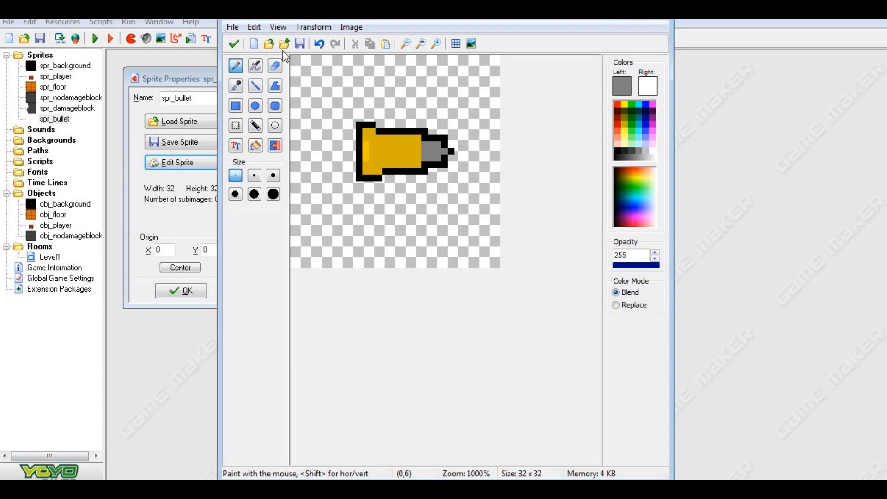
Correct the upper corner of the casing's rim to match the lower one, with black for the outline and the casing's gold inside.
{"action": "left_click", "coordinate": [275, 66]}
{"action": "left_click", "coordinate": [379, 130]}
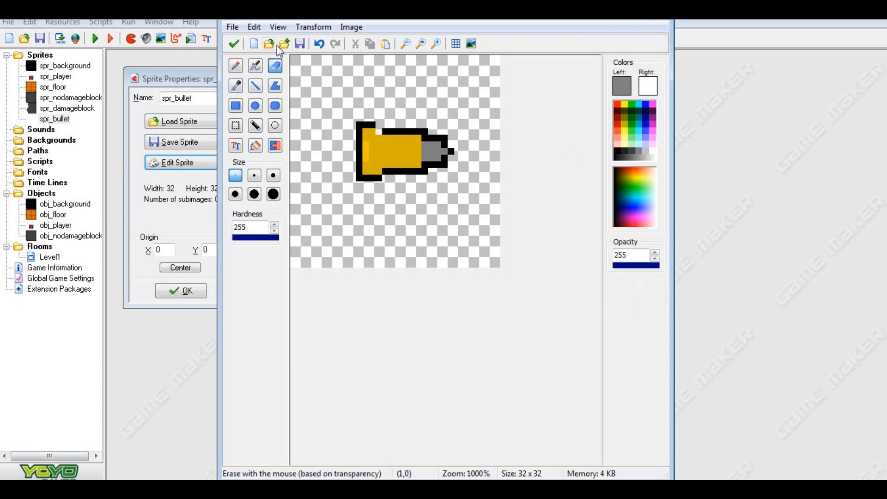
{"action": "left_click", "coordinate": [235, 65]}
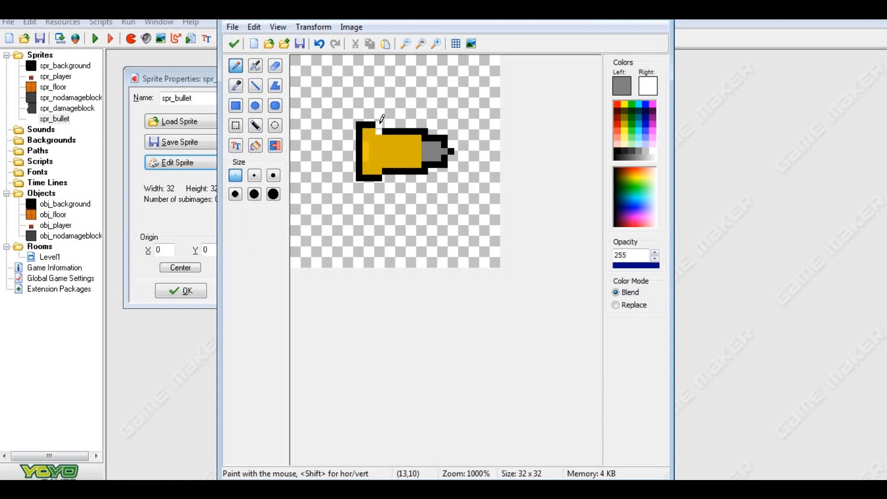
{"action": "left_click", "coordinate": [616, 150]}
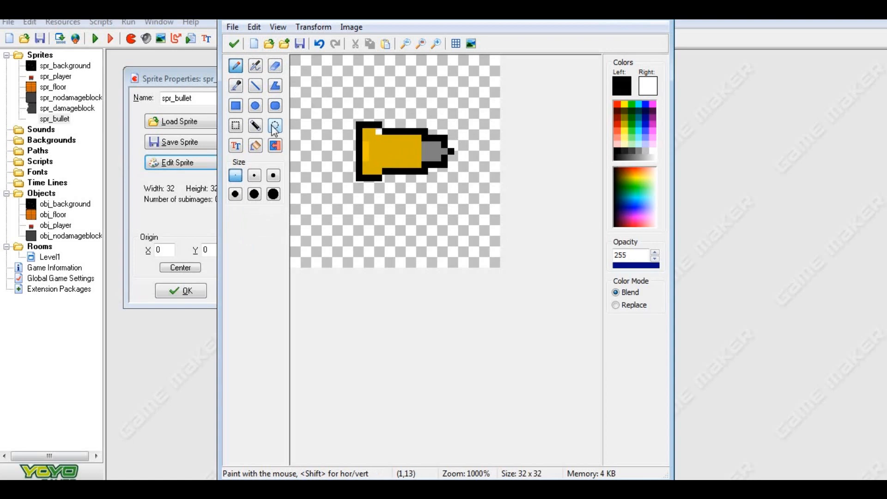
{"action": "left_click", "coordinate": [235, 86]}
{"action": "left_click", "coordinate": [396, 152]}
{"action": "left_click", "coordinate": [236, 66]}
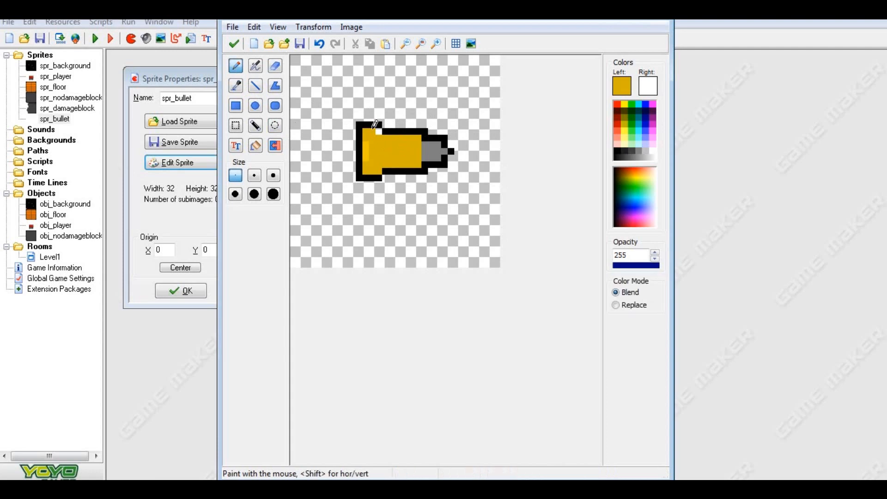
Apply the finished bullet image and confirm the spr_bullet properties.
{"action": "left_click", "coordinate": [235, 43]}
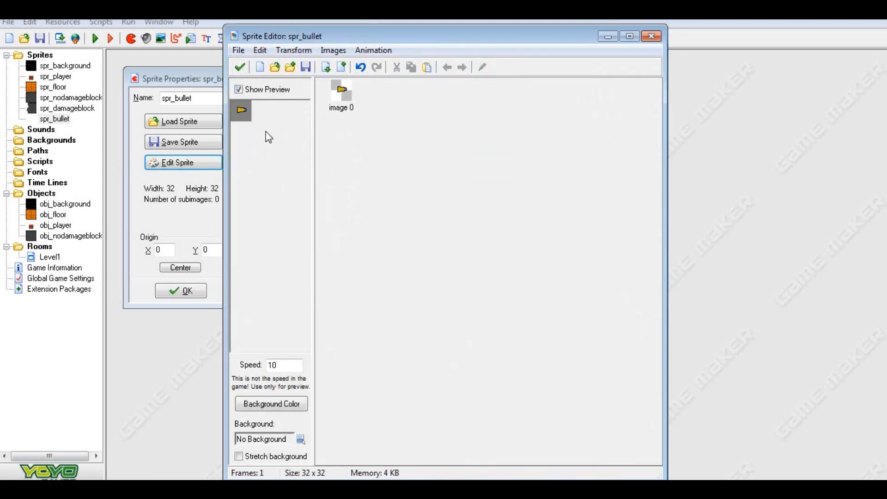
{"action": "left_click", "coordinate": [239, 67]}
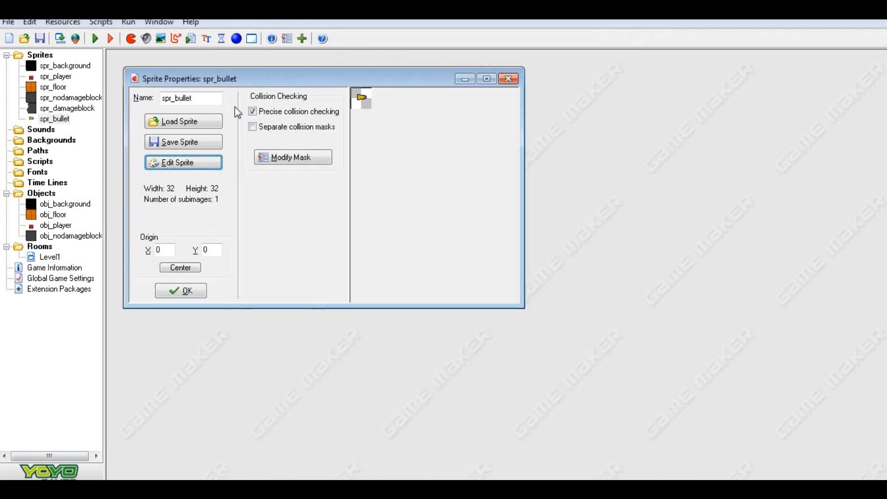
{"action": "left_click", "coordinate": [183, 298]}
Create an object named obj_bullet, assign it the spr_bullet sprite and confirm it.
{"action": "left_click", "coordinate": [236, 39]}
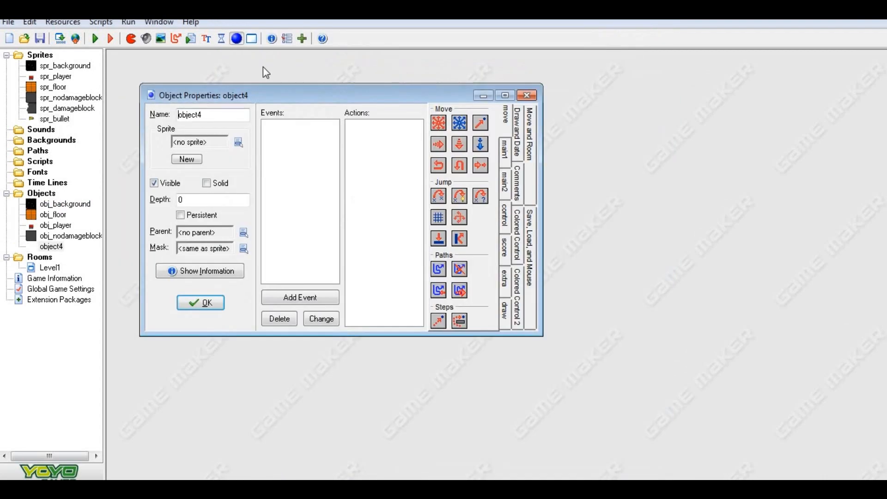
{"action": "double_click", "coordinate": [194, 115]}
{"action": "type", "text": "obj"}
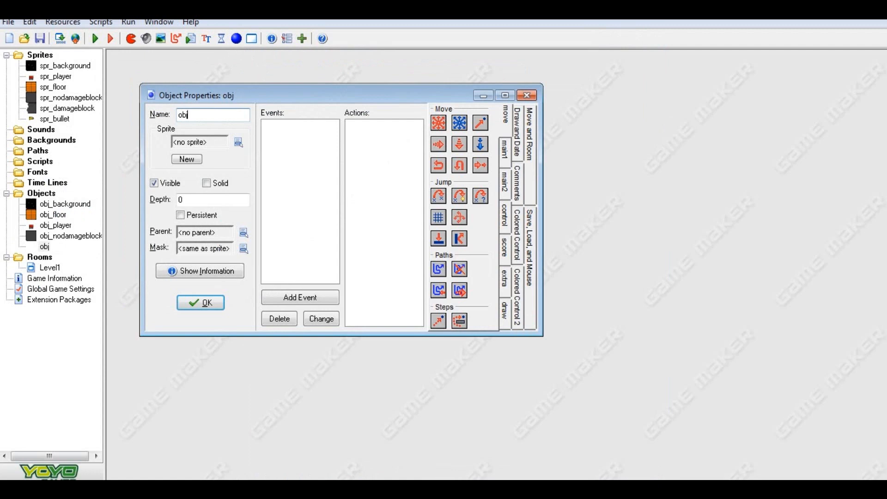
{"action": "type", "text": "_bullet"}
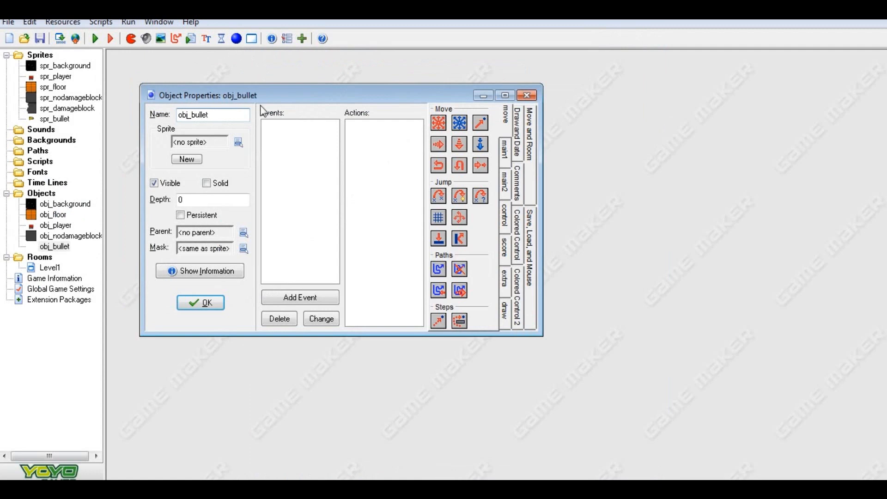
{"action": "left_click", "coordinate": [238, 142]}
{"action": "left_click", "coordinate": [280, 228]}
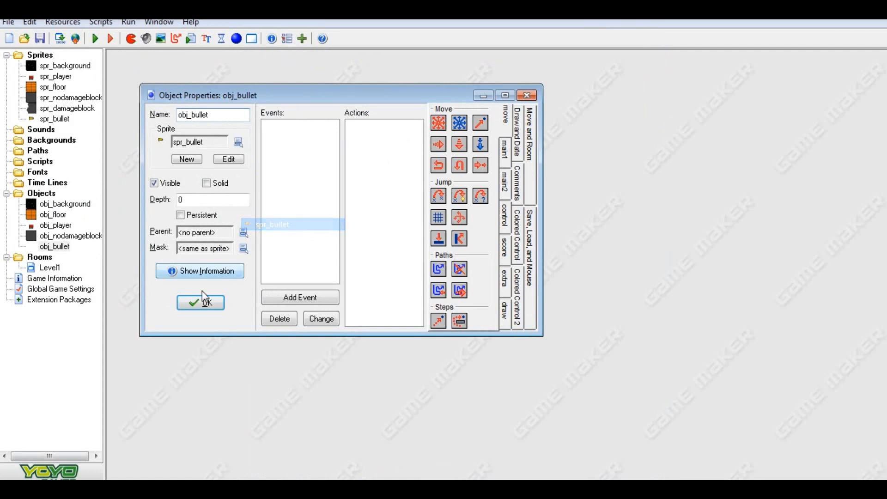
{"action": "left_click", "coordinate": [183, 305]}
Duplicate obj_nodamageblock and name the copy obj_damageblock.
{"action": "right_click", "coordinate": [65, 236]}
{"action": "left_click", "coordinate": [95, 257]}
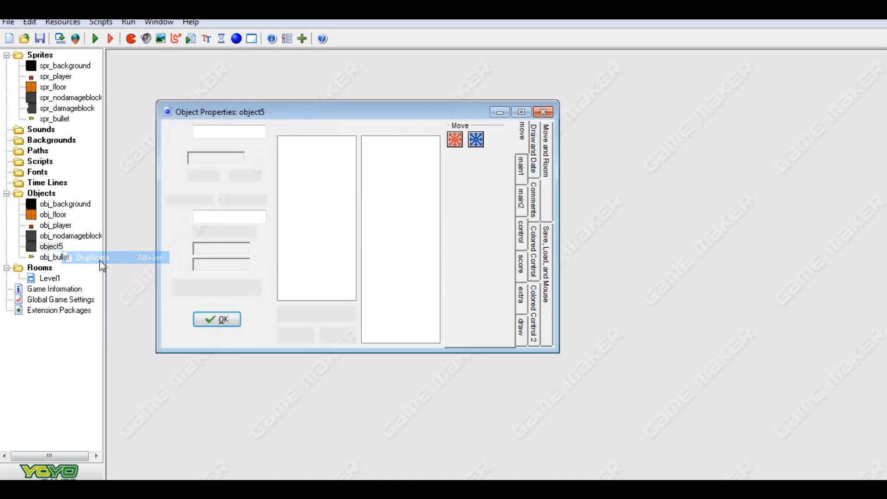
{"action": "type", "text": "s"}
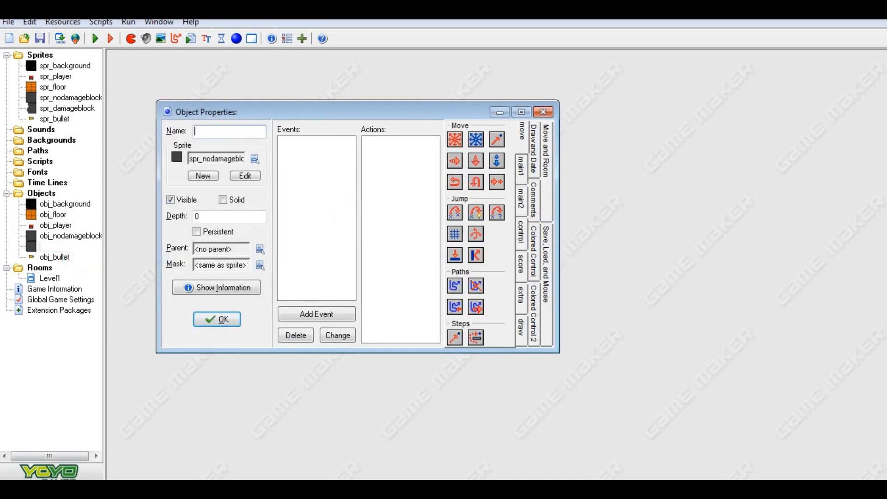
{"action": "type", "text": "obj_damange"}
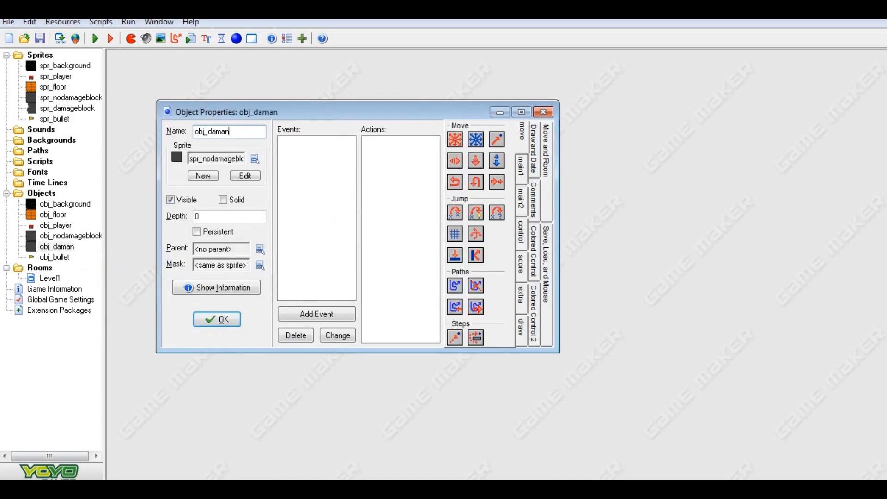
{"action": "key", "text": "BackSpace"}
{"action": "key", "text": "BackSpace"}
{"action": "key", "text": "BackSpace"}
{"action": "type", "text": "geblock"}
Assign the spr_damageblock sprite to obj_damageblock and confirm its properties.
{"action": "left_click", "coordinate": [254, 158]}
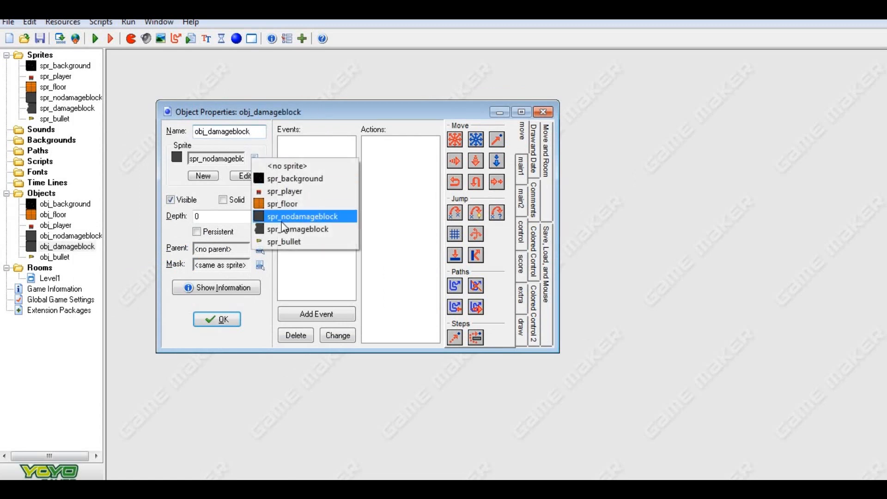
{"action": "left_click", "coordinate": [283, 229]}
{"action": "left_click", "coordinate": [228, 315]}
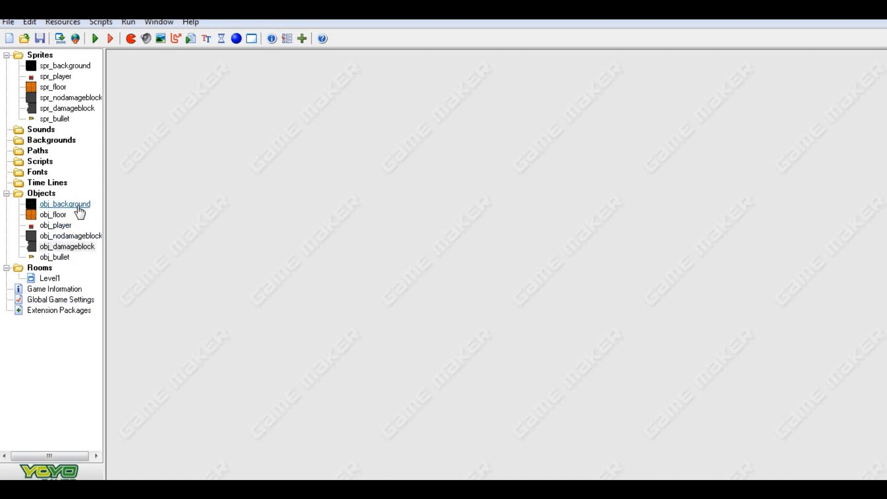
Open the properties of obj_nodamageblock and make the object solid.
{"action": "double_click", "coordinate": [76, 238]}
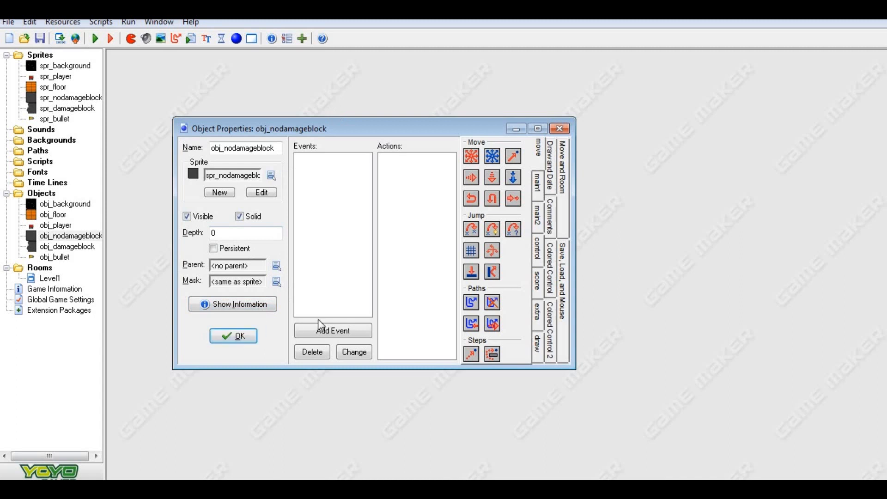
{"action": "left_click", "coordinate": [325, 329]}
{"action": "left_click", "coordinate": [468, 235]}
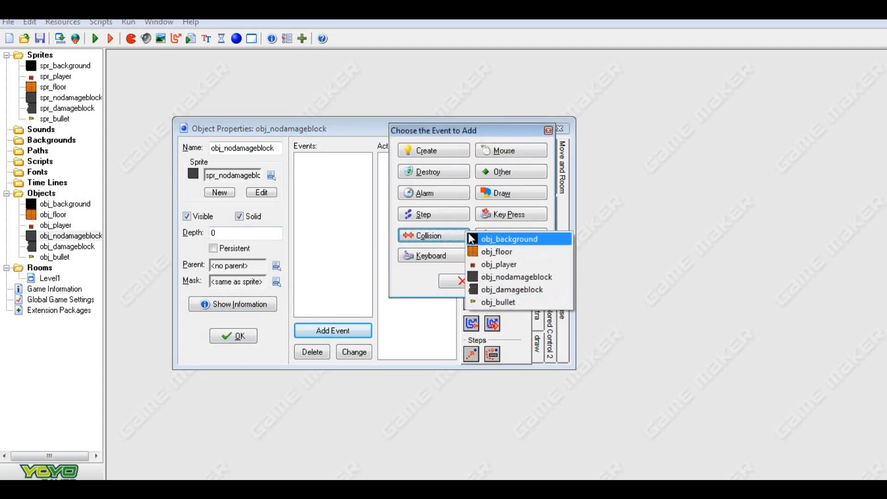
{"action": "left_click", "coordinate": [415, 281]}
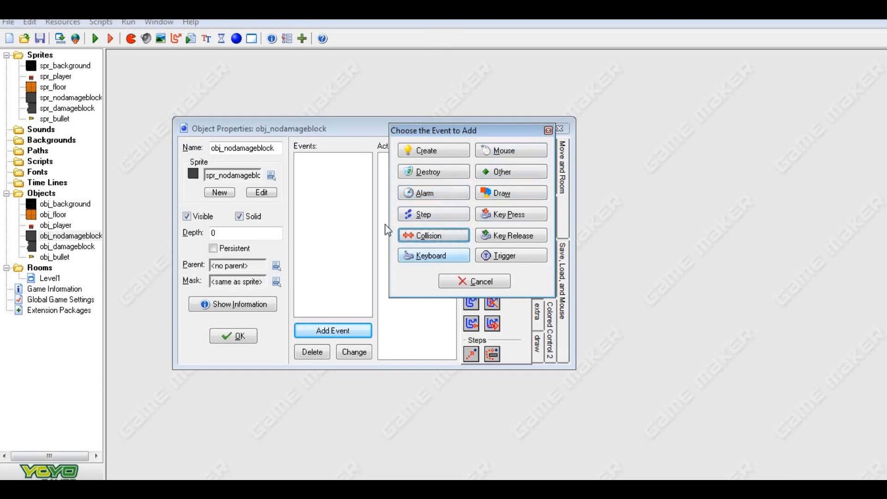
{"action": "left_click_drag", "start_coordinate": [445, 124], "coordinate": [377, 175]}
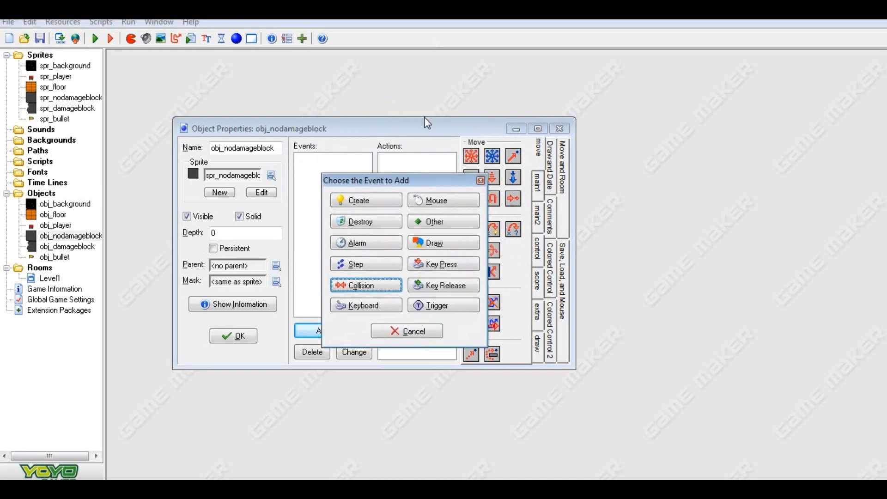
{"action": "left_click", "coordinate": [398, 330]}
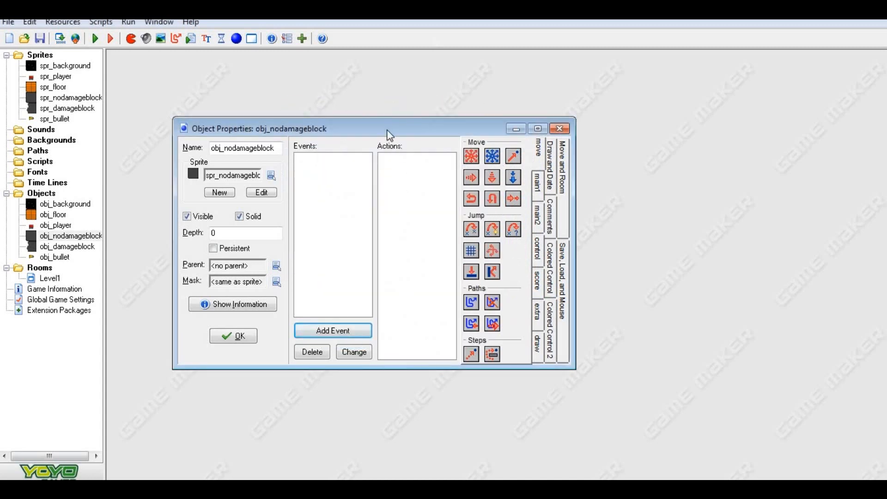
{"action": "left_click_drag", "start_coordinate": [387, 131], "coordinate": [467, 129]}
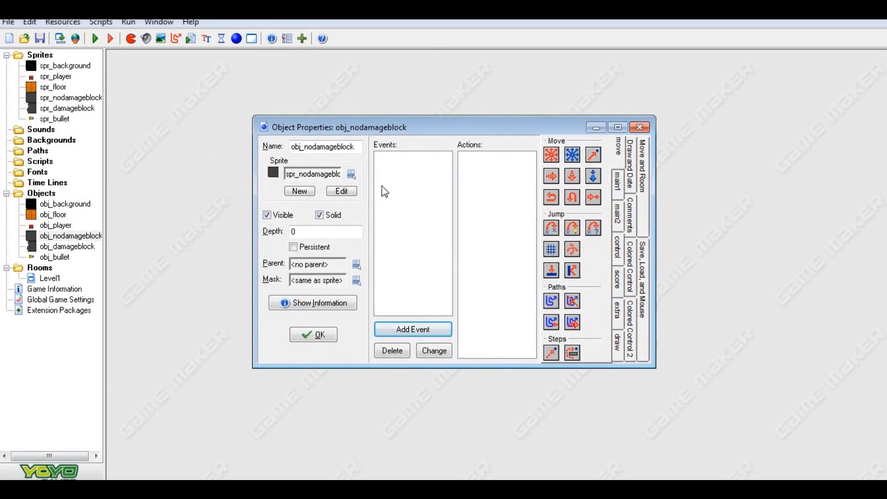
{"action": "left_click", "coordinate": [404, 340]}
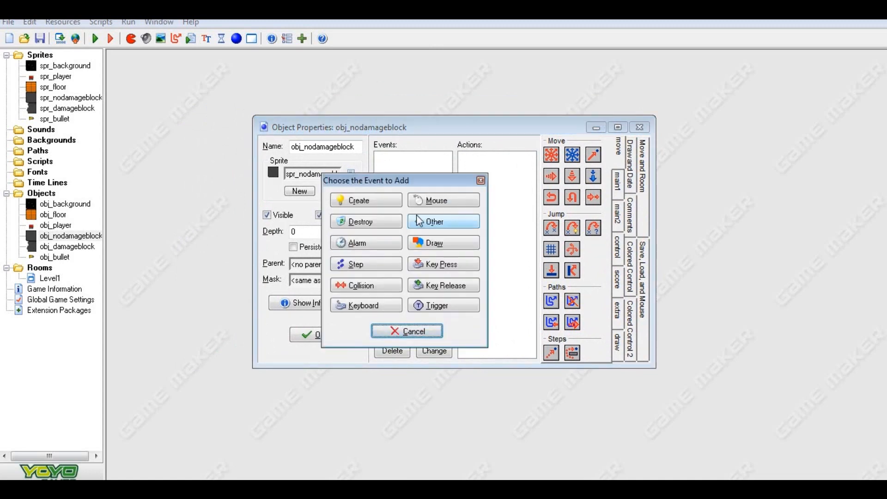
{"action": "left_click_drag", "start_coordinate": [420, 180], "coordinate": [469, 153]}
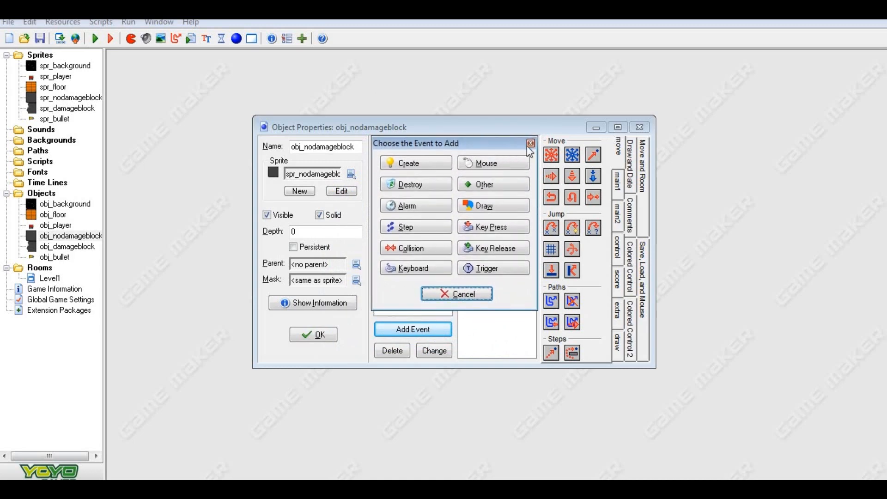
{"action": "left_click", "coordinate": [528, 148]}
{"action": "left_click", "coordinate": [377, 332]}
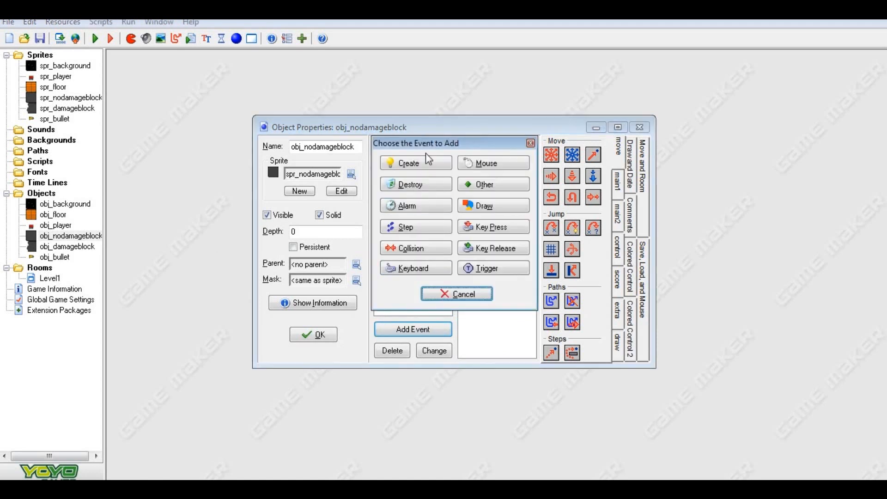
{"action": "left_click", "coordinate": [454, 294]}
Confirm the properties of obj_nodamageblock and add a Space keyboard event to obj_player.
{"action": "left_click", "coordinate": [292, 338]}
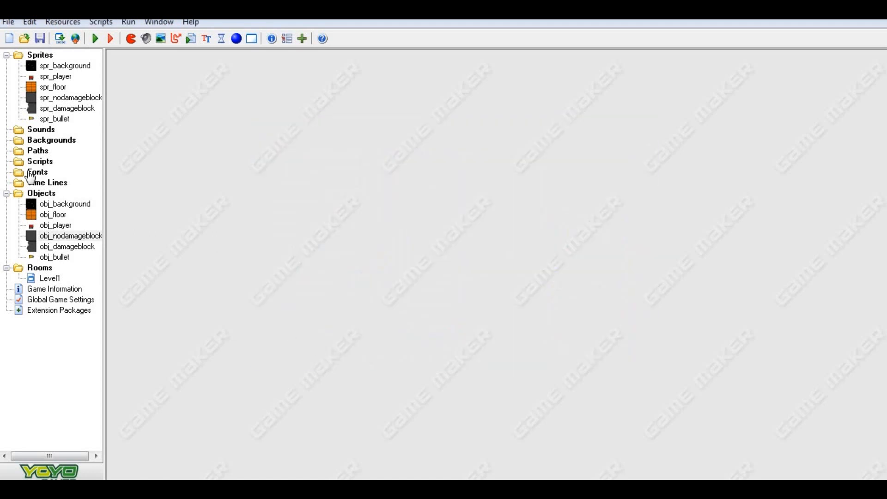
{"action": "double_click", "coordinate": [55, 226]}
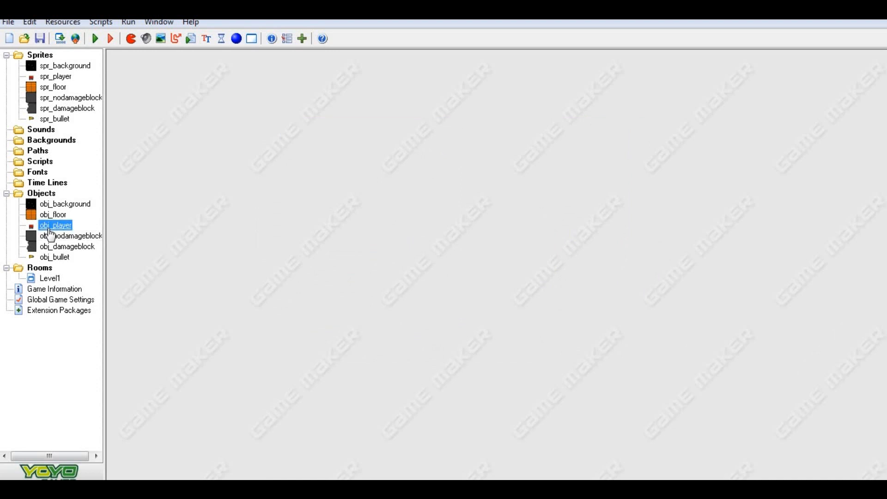
{"action": "left_click", "coordinate": [341, 346]}
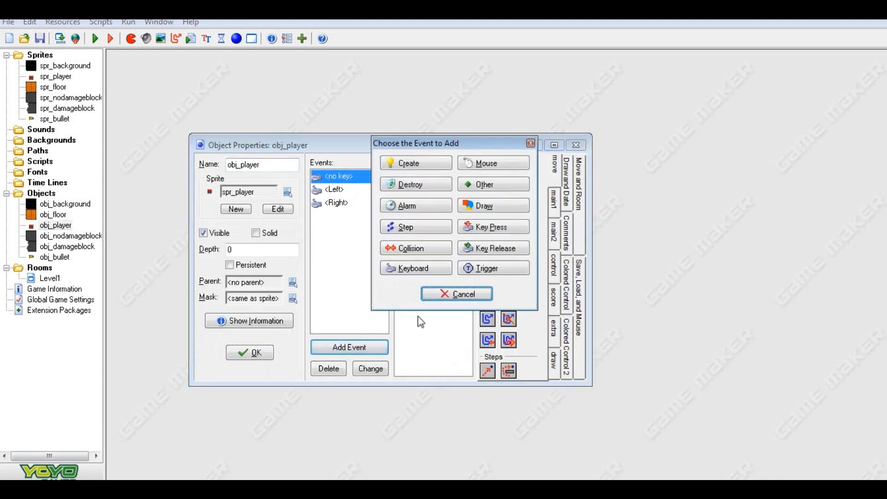
{"action": "left_click", "coordinate": [424, 268]}
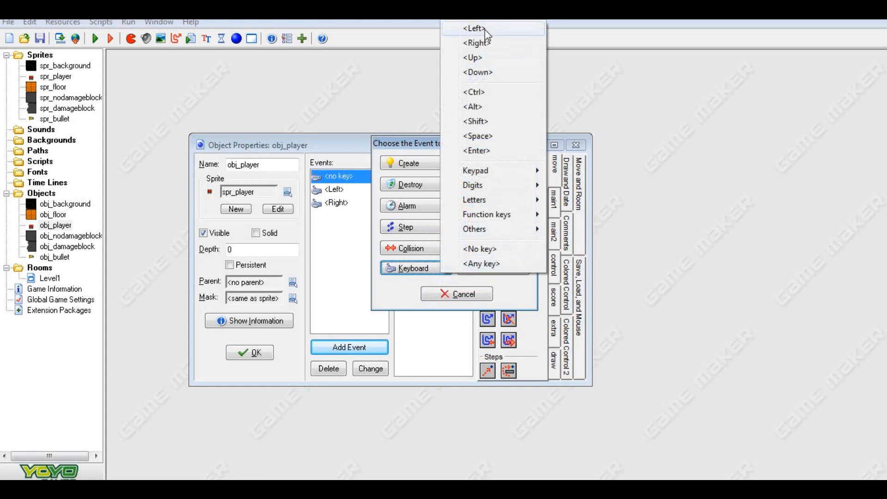
{"action": "left_click", "coordinate": [490, 136]}
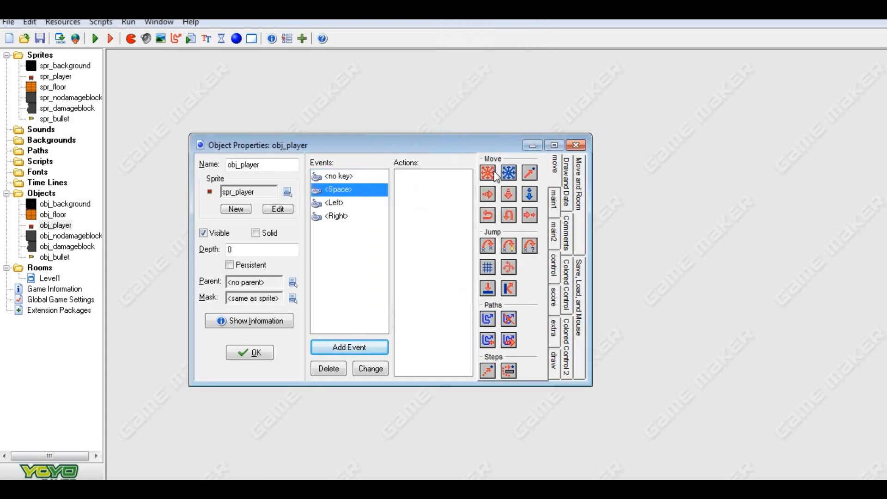
Add a Create Moving action to the Space event that creates obj_bullet at position x, y.
{"action": "left_click", "coordinate": [553, 200]}
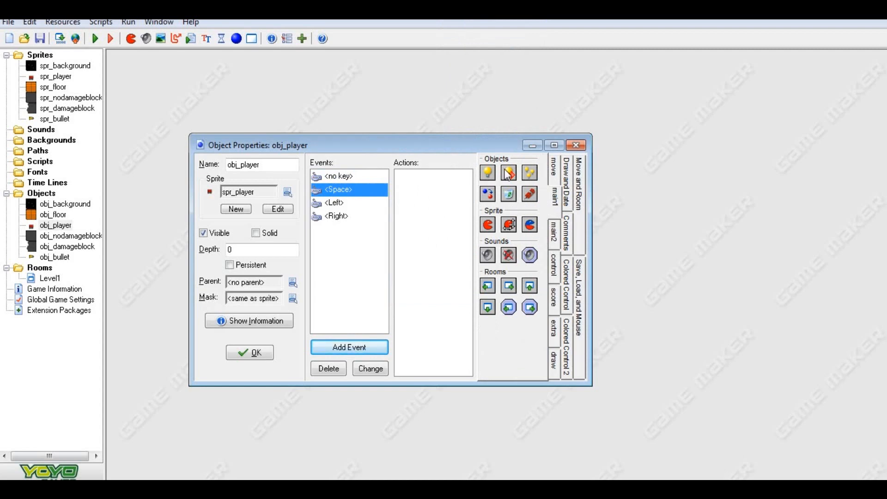
{"action": "left_click_drag", "start_coordinate": [508, 173], "coordinate": [462, 193]}
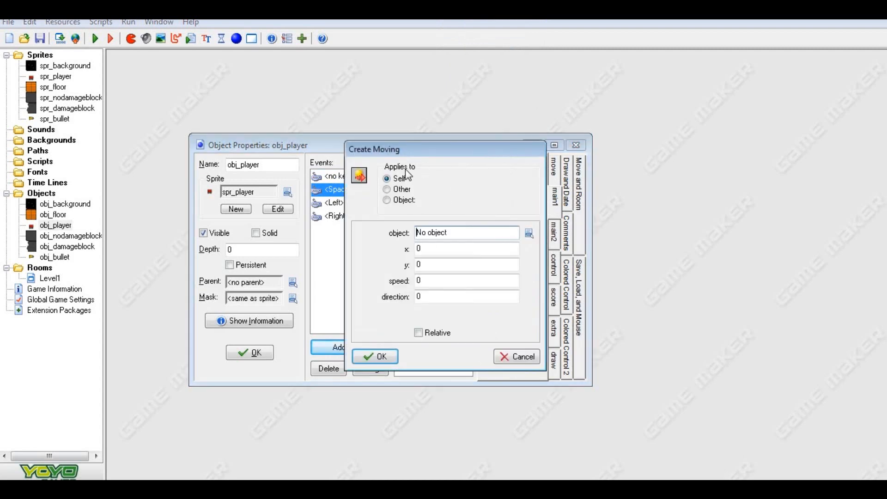
{"action": "left_click", "coordinate": [534, 234]}
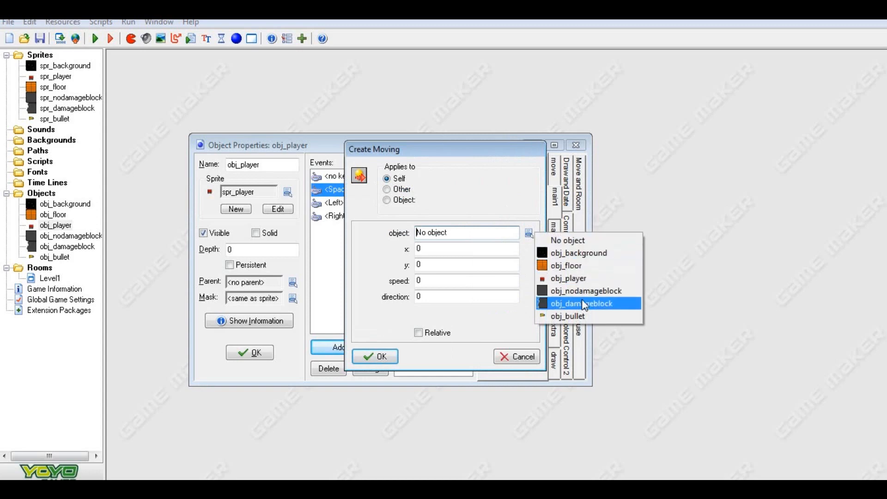
{"action": "left_click", "coordinate": [585, 312]}
{"action": "key", "text": "Tab"}
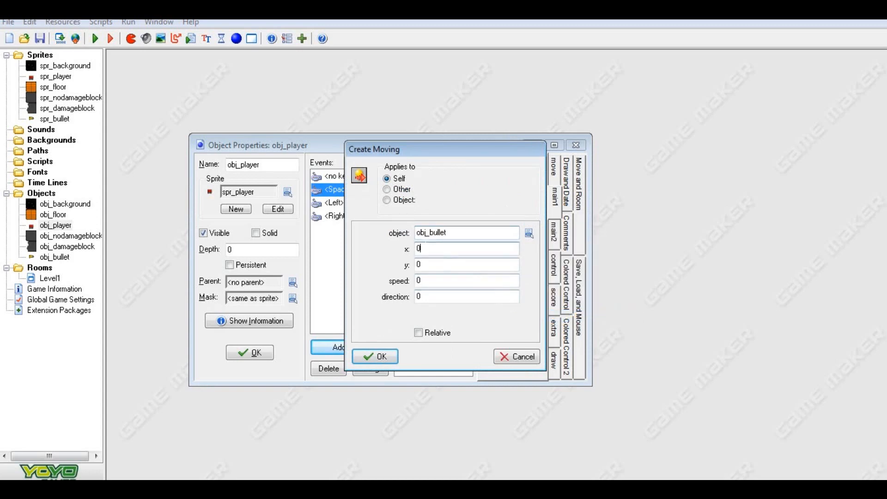
{"action": "type", "text": "s"}
{"action": "key", "text": "Tab"}
{"action": "type", "text": "y"}
{"action": "key", "text": "Tab"}
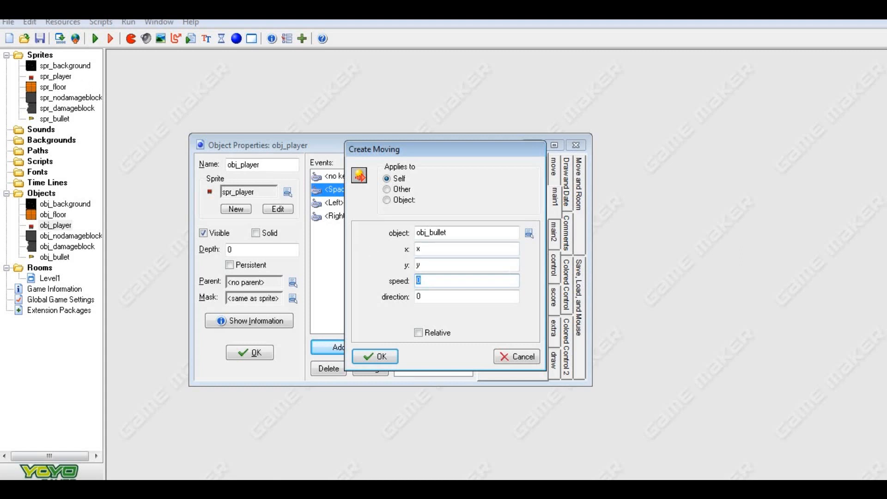
Set the created bullet's speed to 5 and direction to 180, and confirm the action.
{"action": "key", "text": "Tab"}
{"action": "type", "text": "270"}
{"action": "type", "text": "18"}
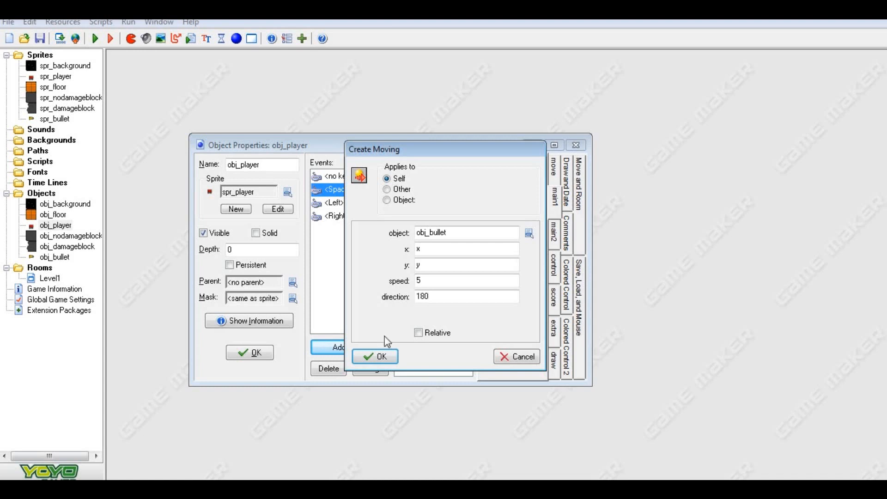
{"action": "left_click", "coordinate": [378, 356]}
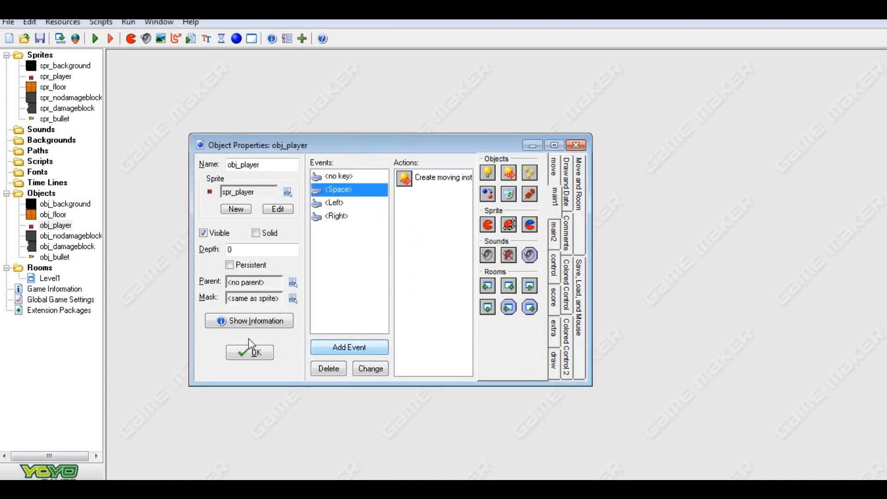
Confirm the player object's properties, and inspect the images of the spr_player and spr_bullet sprites.
{"action": "left_click", "coordinate": [251, 352]}
{"action": "left_click", "coordinate": [55, 118]}
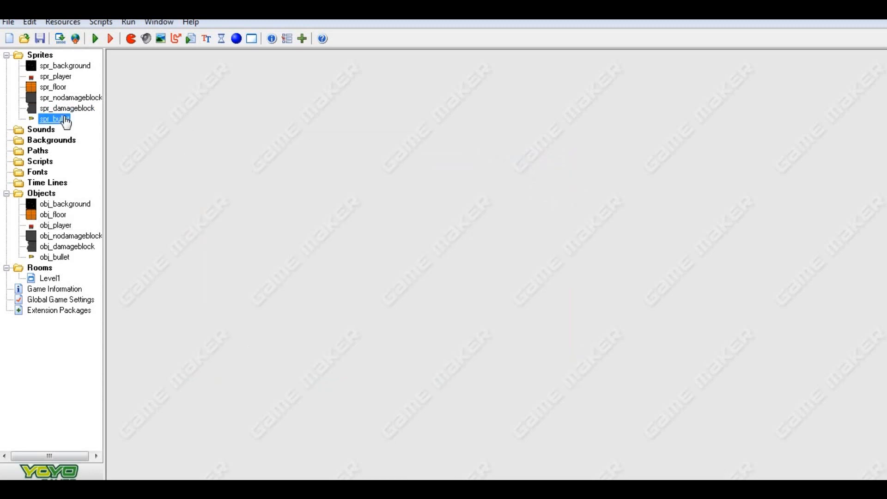
{"action": "double_click", "coordinate": [56, 78]}
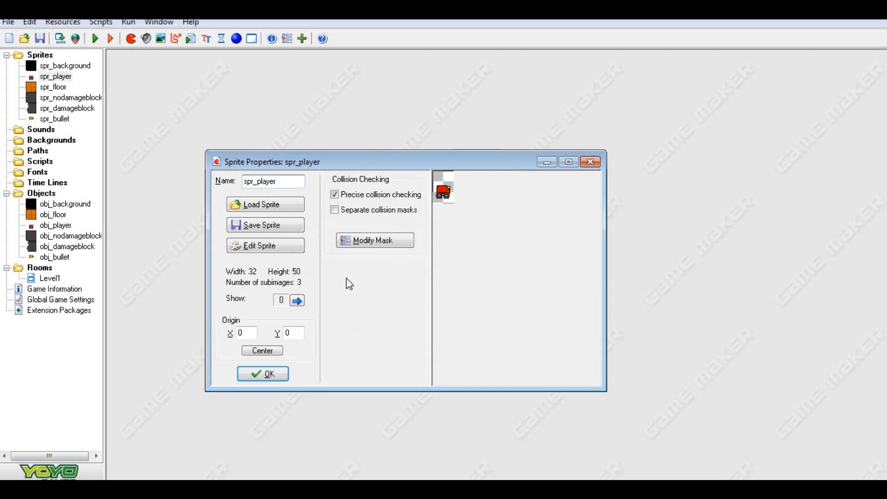
{"action": "left_click_drag", "start_coordinate": [447, 186], "coordinate": [449, 189]}
{"action": "left_click", "coordinate": [262, 372]}
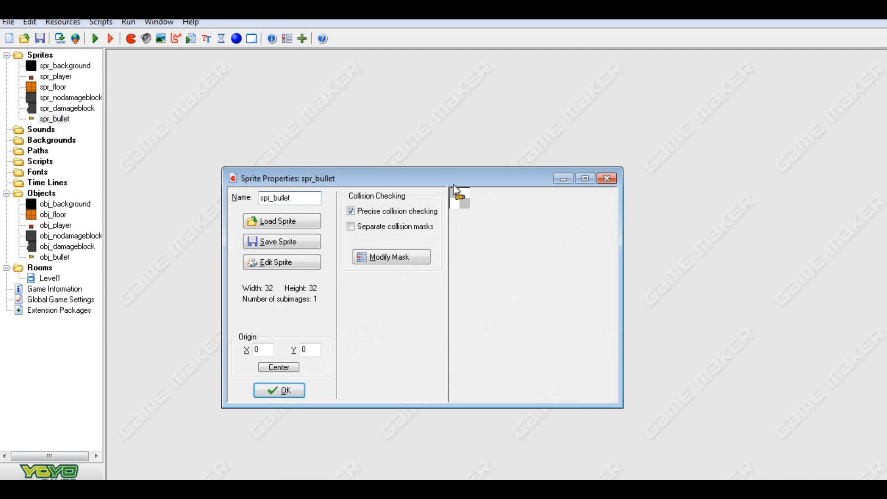
{"action": "left_click_drag", "start_coordinate": [455, 192], "coordinate": [460, 197]}
{"action": "left_click", "coordinate": [281, 391]}
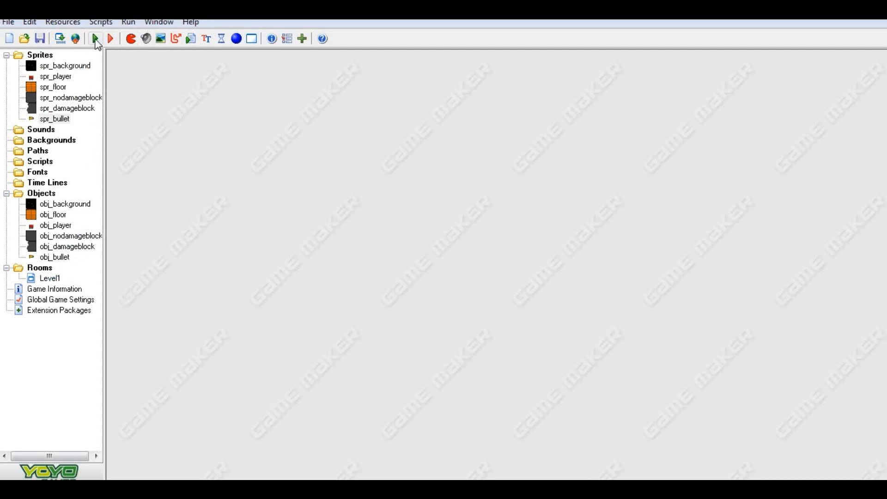
Run the game to check the current player and room setup, and end the test run.
{"action": "left_click", "coordinate": [95, 38]}
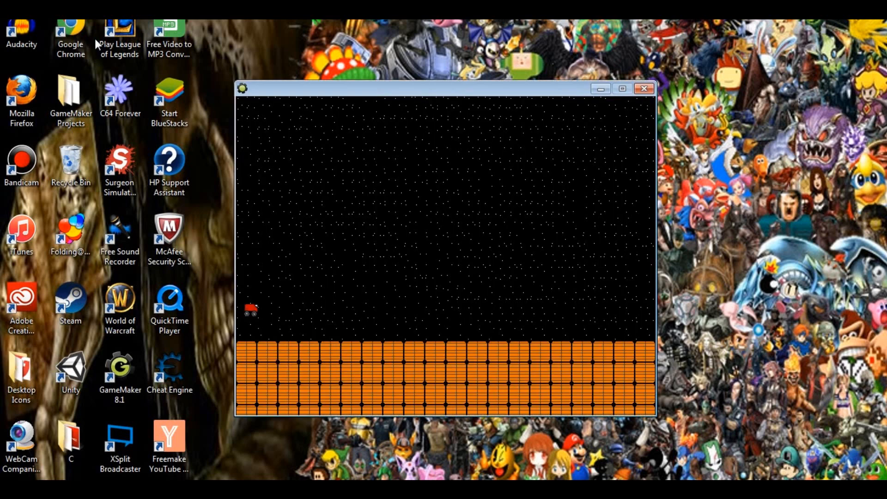
{"action": "left_click", "coordinate": [644, 88]}
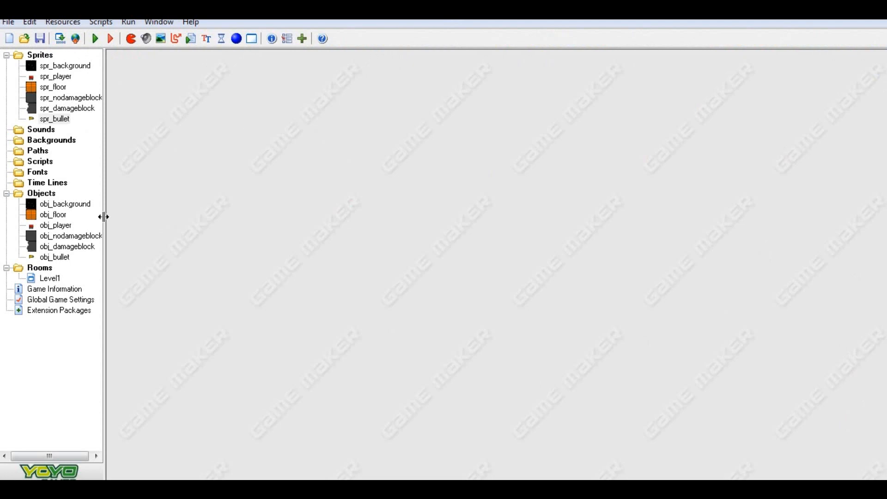
Set the direction to 90 in the Create Moving action of obj_player's Space event.
{"action": "left_click", "coordinate": [58, 227]}
{"action": "double_click", "coordinate": [58, 227]}
{"action": "left_click", "coordinate": [418, 240]}
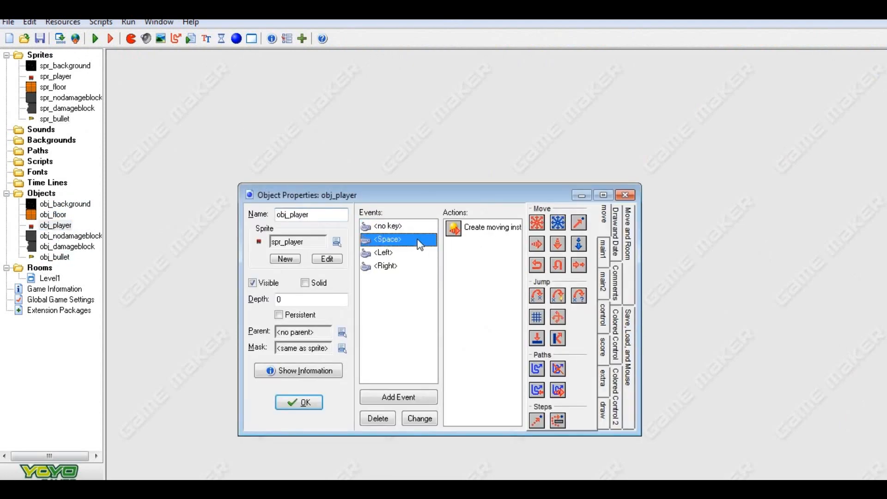
{"action": "double_click", "coordinate": [455, 229]}
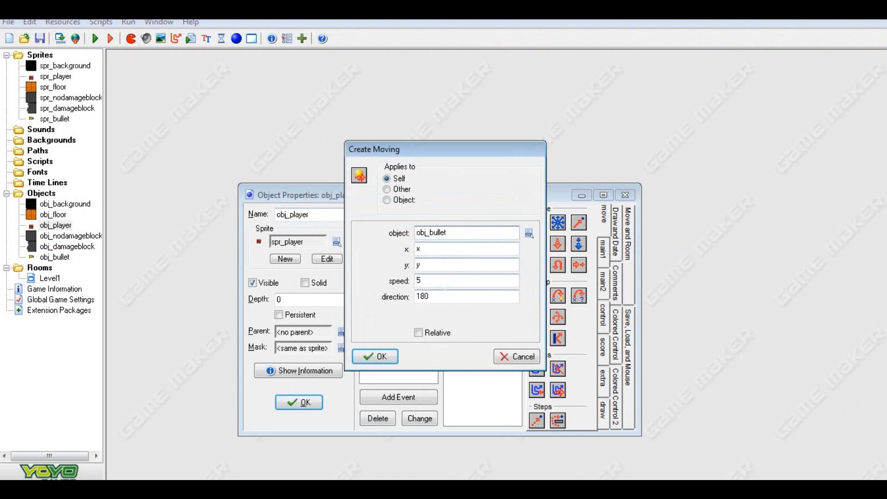
{"action": "left_click_drag", "start_coordinate": [435, 296], "coordinate": [396, 295]}
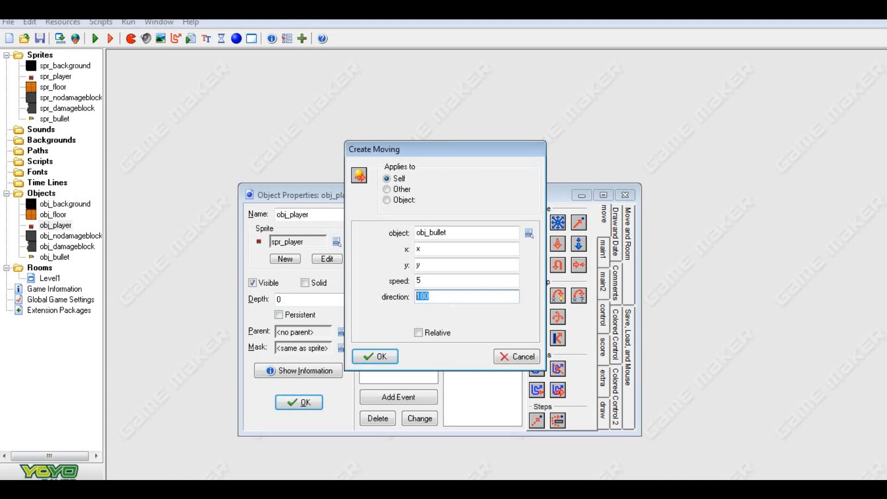
{"action": "type", "text": "90"}
{"action": "left_click", "coordinate": [391, 355]}
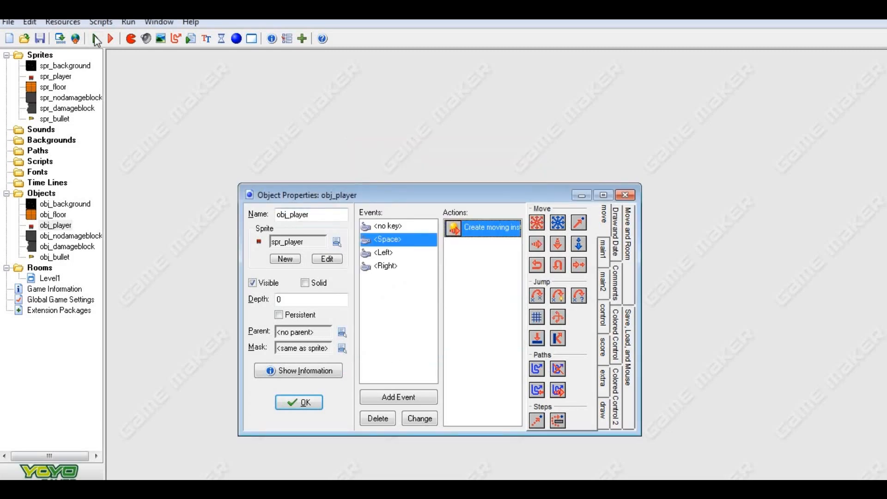
Run the game and fire a bullet to test its direction, and end the test run.
{"action": "left_click", "coordinate": [95, 39]}
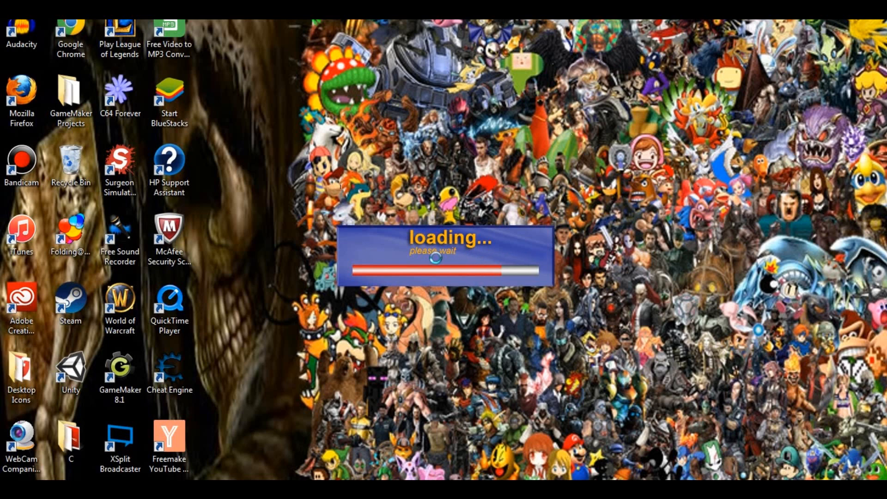
{"action": "key", "text": "space"}
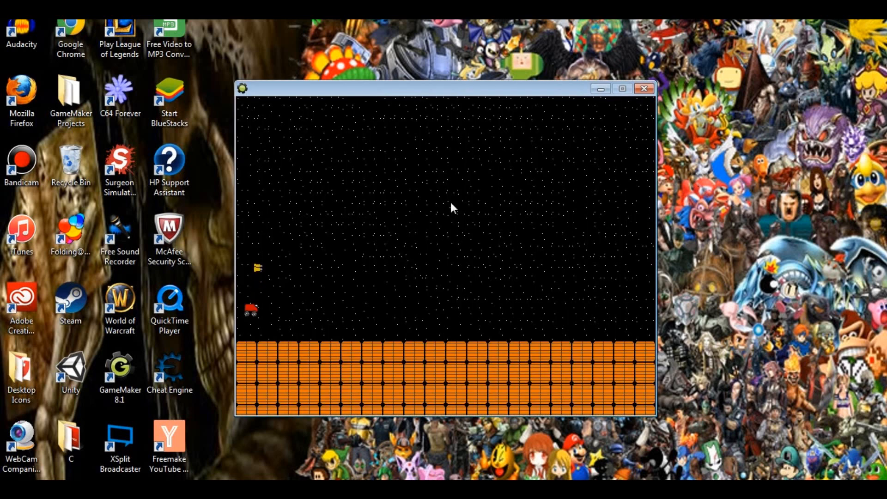
{"action": "left_click", "coordinate": [644, 88]}
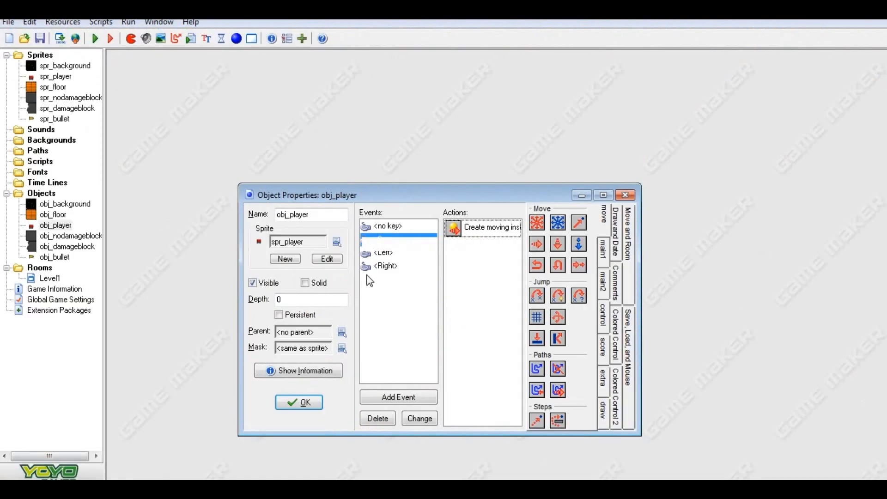
Set the direction of the Space event's Create Moving action to 0.
{"action": "double_click", "coordinate": [487, 226]}
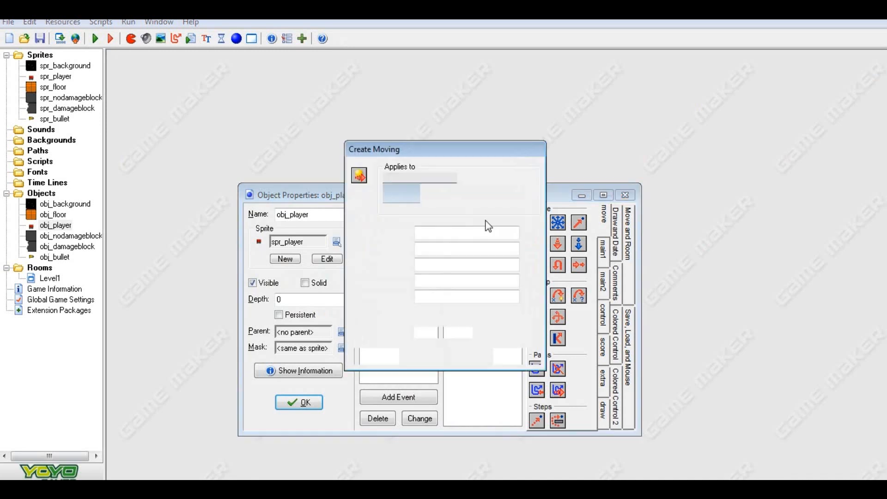
{"action": "left_click_drag", "start_coordinate": [430, 297], "coordinate": [297, 298]}
{"action": "type", "text": "0"}
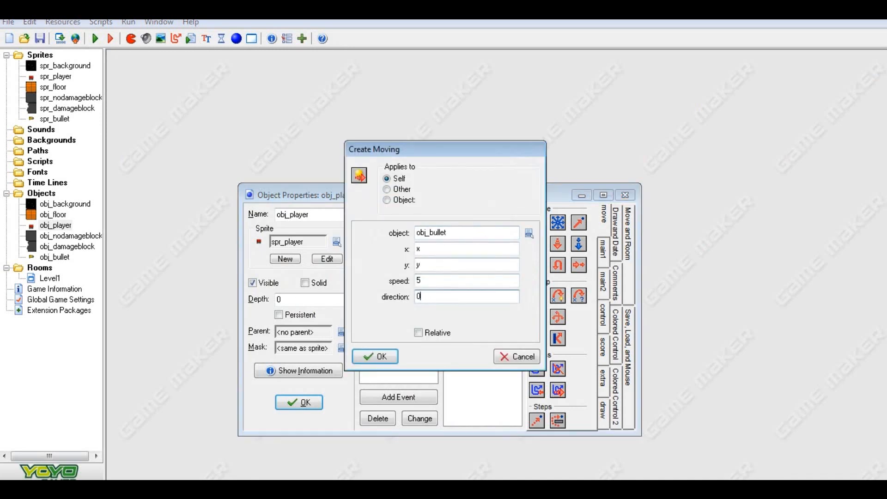
{"action": "left_click", "coordinate": [365, 356]}
Run the game and fire repeated bullets, both standing still and while moving the player right, and end the test run.
{"action": "left_click", "coordinate": [97, 39]}
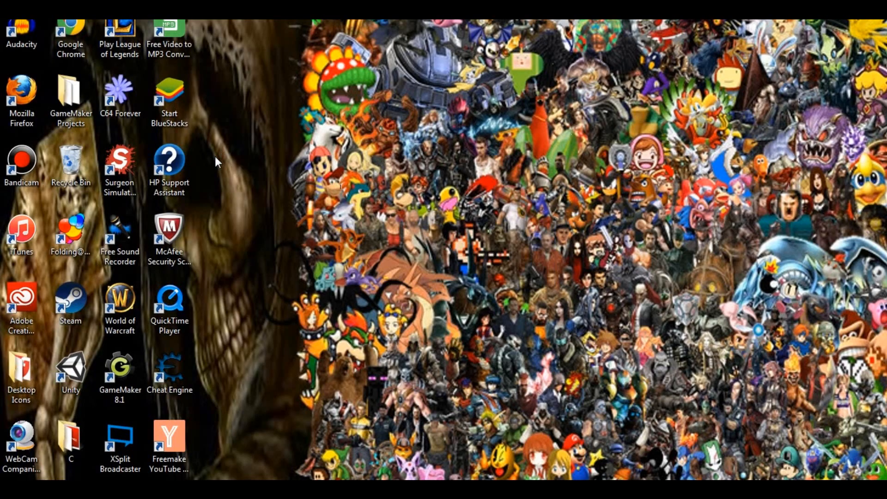
{"action": "key", "text": "space"}
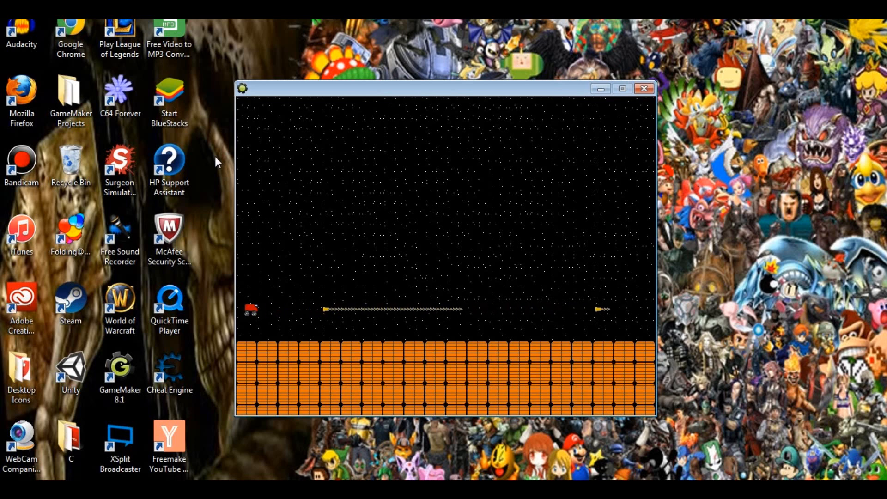
{"action": "key", "text": "space"}
{"action": "key", "text": "space"}
{"action": "key", "text": "space"}
{"action": "key", "text": "space"}
{"action": "key", "text": "space"}
{"action": "key", "text": "space"}
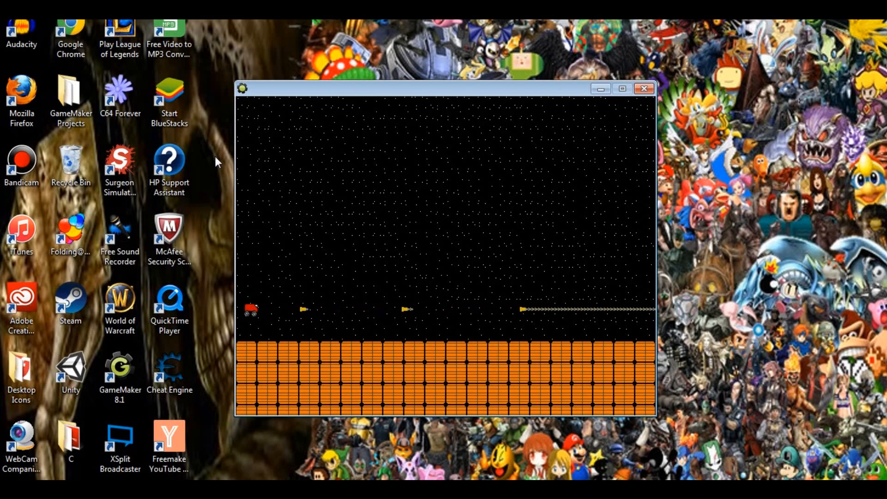
{"action": "key", "text": "Right"}
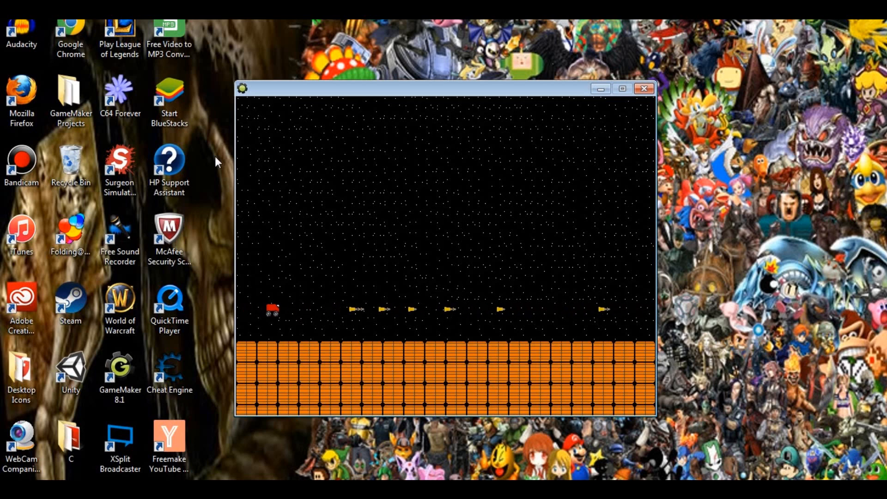
{"action": "key", "text": "space"}
{"action": "key", "text": "space"}
{"action": "key", "text": "space"}
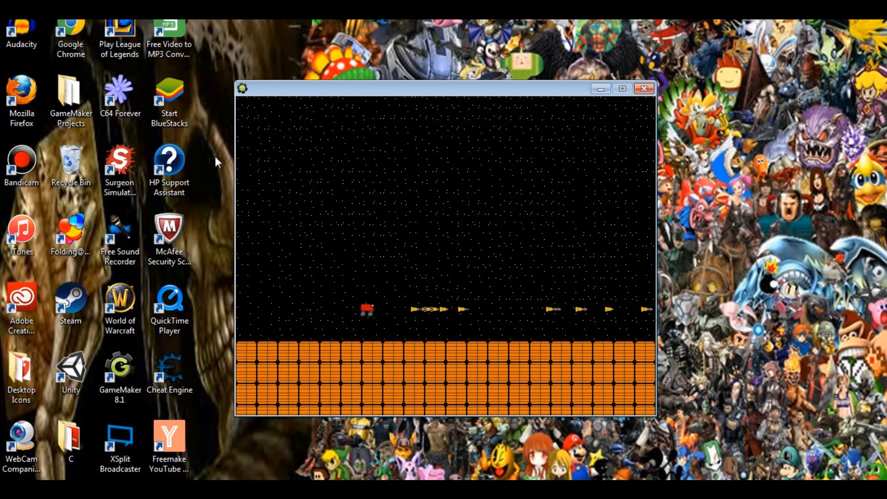
{"action": "key", "text": "Right"}
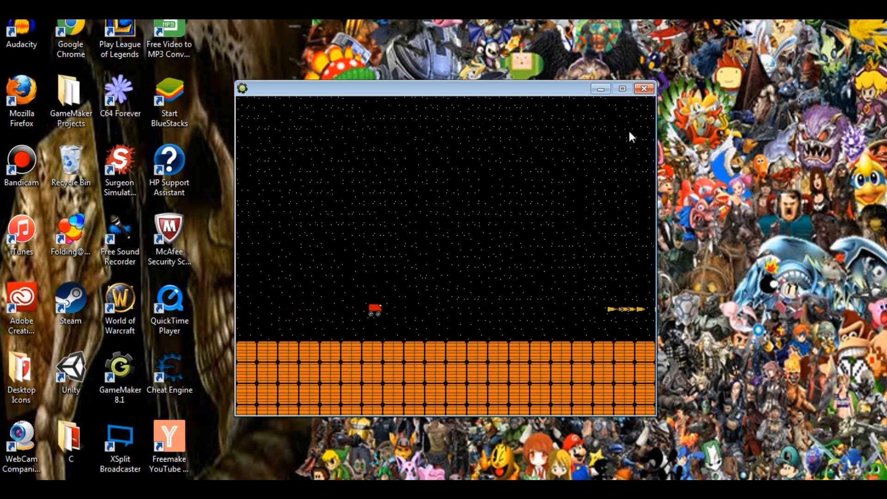
{"action": "left_click", "coordinate": [644, 88]}
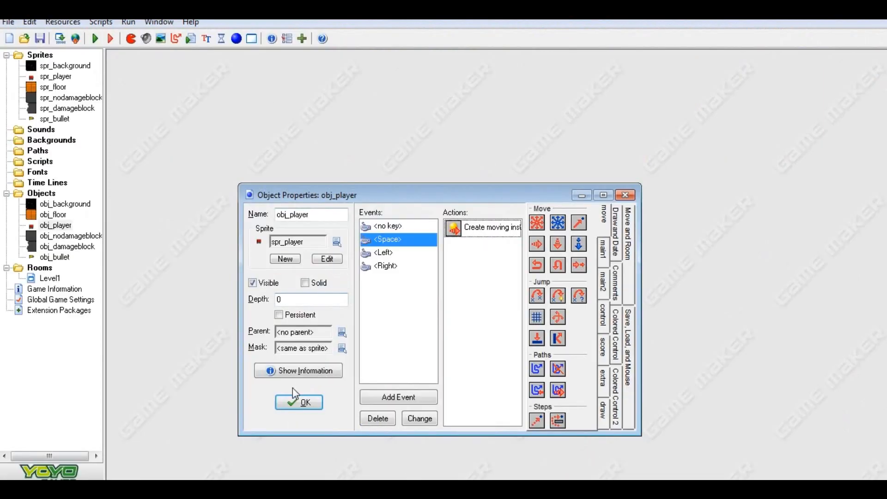
Confirm obj_player's changes, and place one obj_nodamageblock level with the player near the right end of Level1, with the room grid hidden.
{"action": "left_click", "coordinate": [296, 403]}
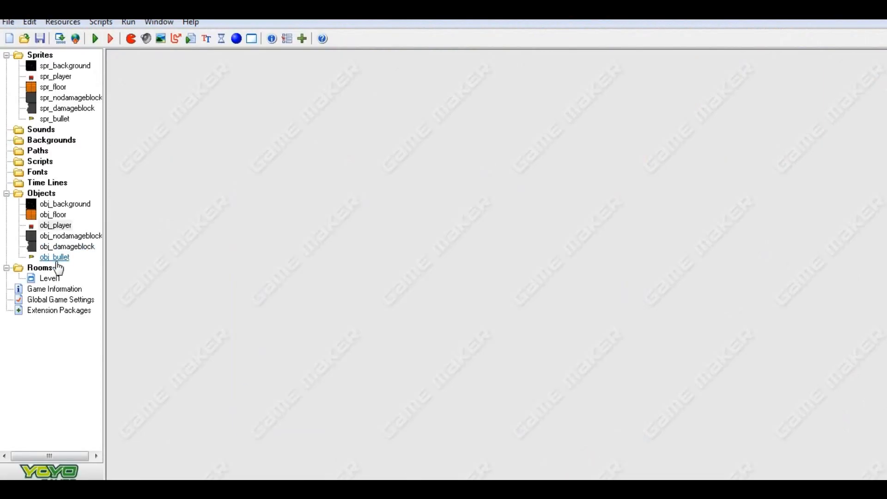
{"action": "double_click", "coordinate": [49, 278]}
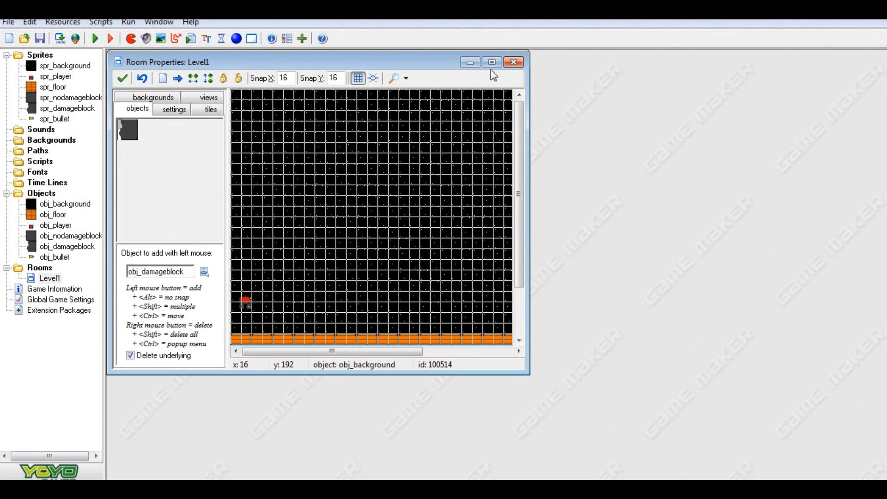
{"action": "left_click", "coordinate": [492, 62]}
{"action": "left_click", "coordinate": [188, 174]}
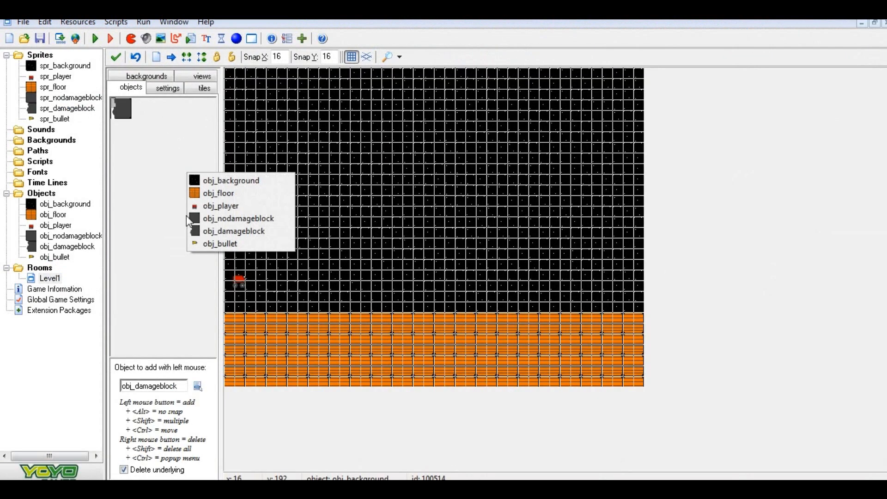
{"action": "left_click", "coordinate": [220, 220]}
{"action": "left_click", "coordinate": [589, 280]}
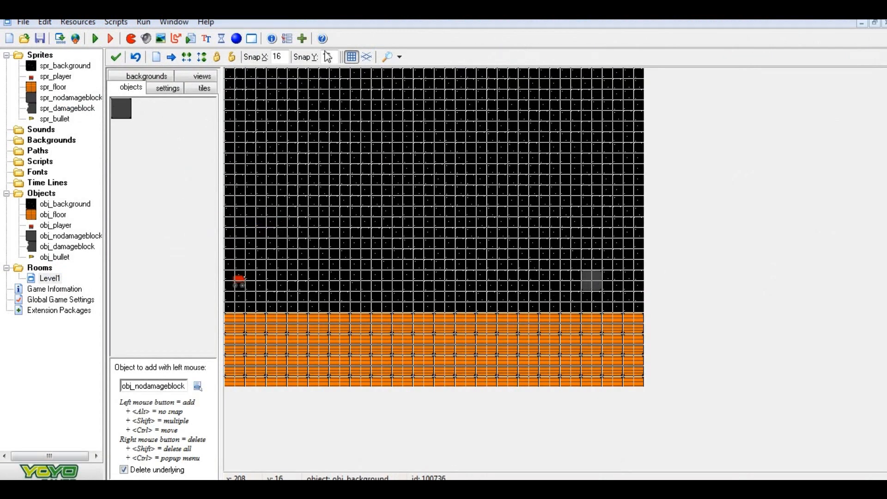
{"action": "left_click", "coordinate": [352, 56]}
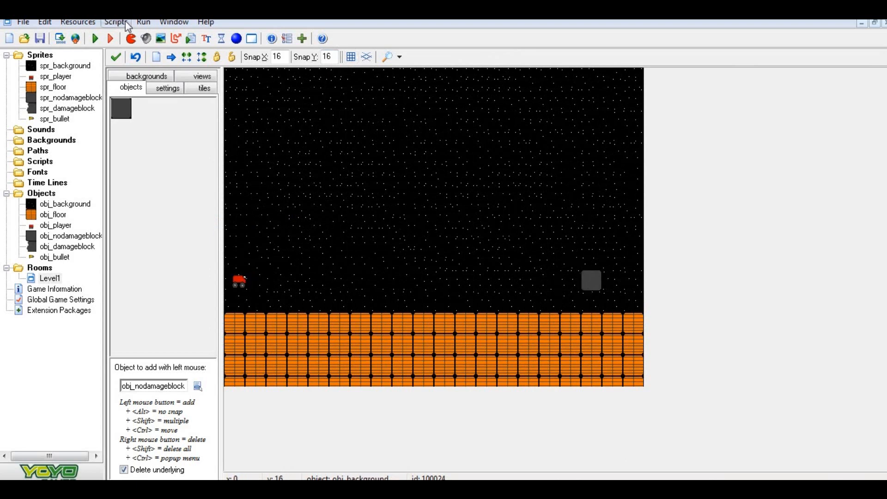
{"action": "left_click", "coordinate": [117, 58]}
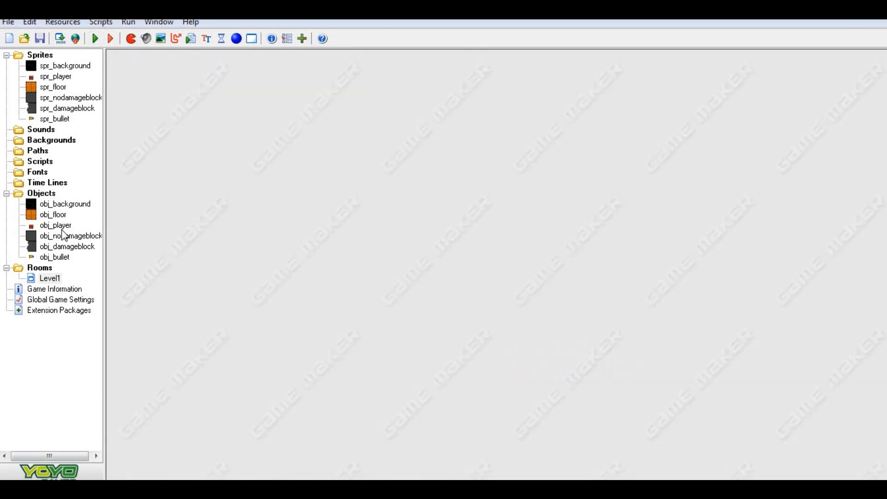
Add a collision event with obj_nodamageblock to obj_bullet.
{"action": "double_click", "coordinate": [55, 257]}
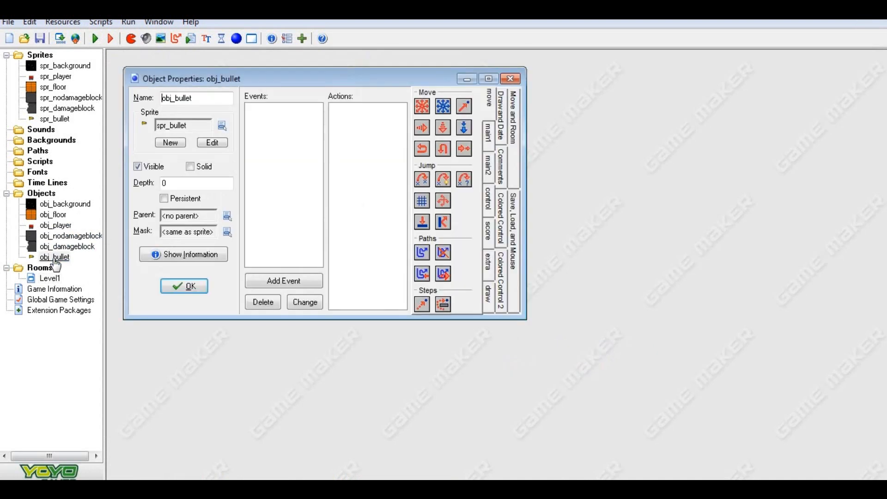
{"action": "left_click", "coordinate": [298, 281]}
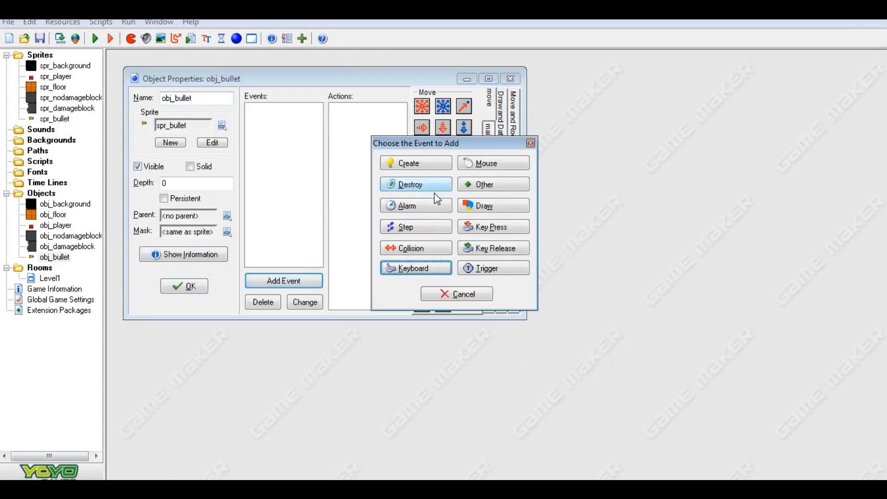
{"action": "left_click", "coordinate": [429, 251]}
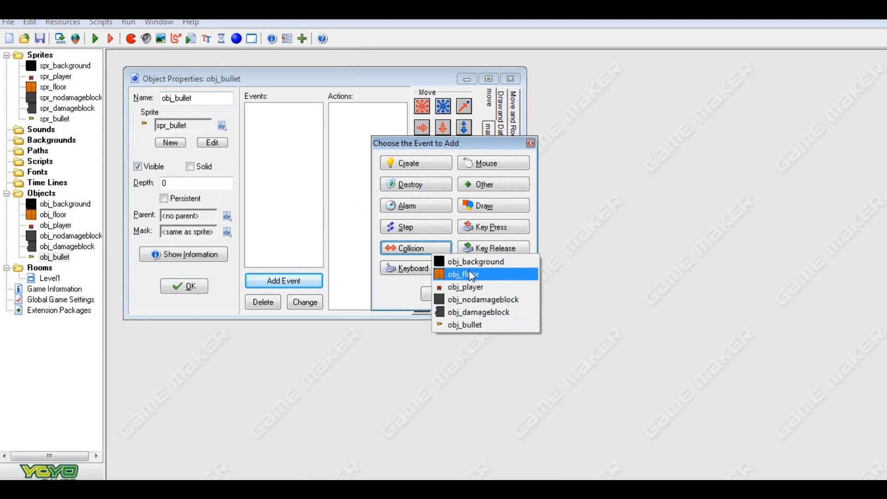
{"action": "left_click", "coordinate": [479, 301]}
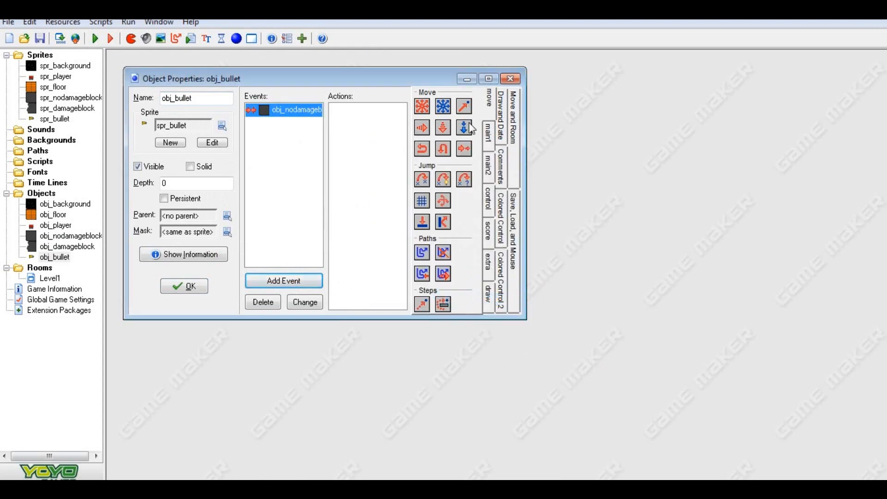
{"action": "left_click", "coordinate": [489, 135]}
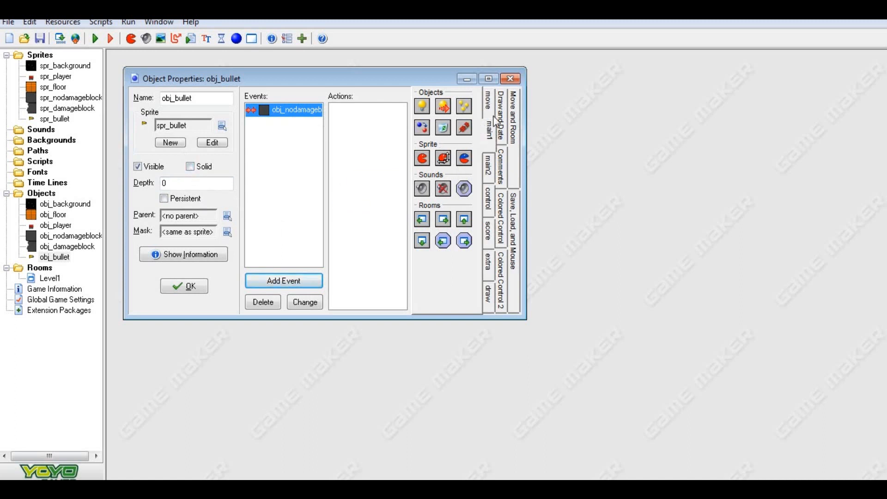
{"action": "left_click", "coordinate": [489, 164]}
{"action": "left_click", "coordinate": [489, 135]}
{"action": "left_click", "coordinate": [488, 103]}
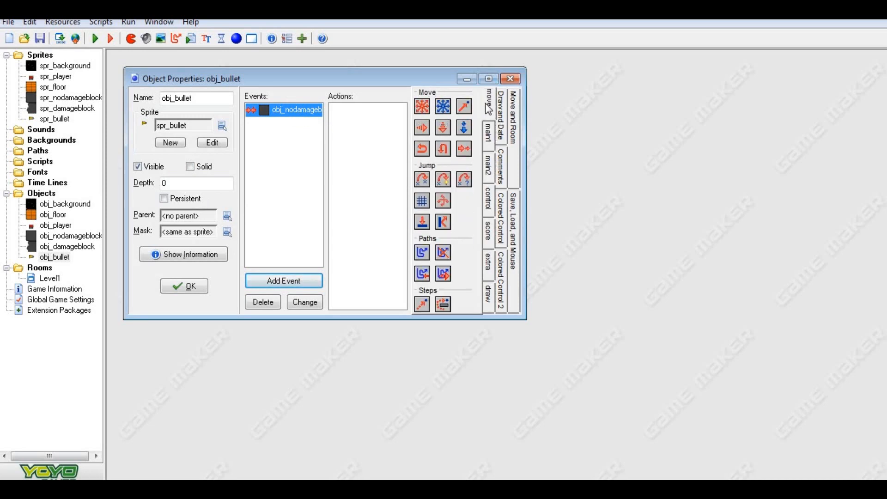
{"action": "left_click", "coordinate": [488, 139]}
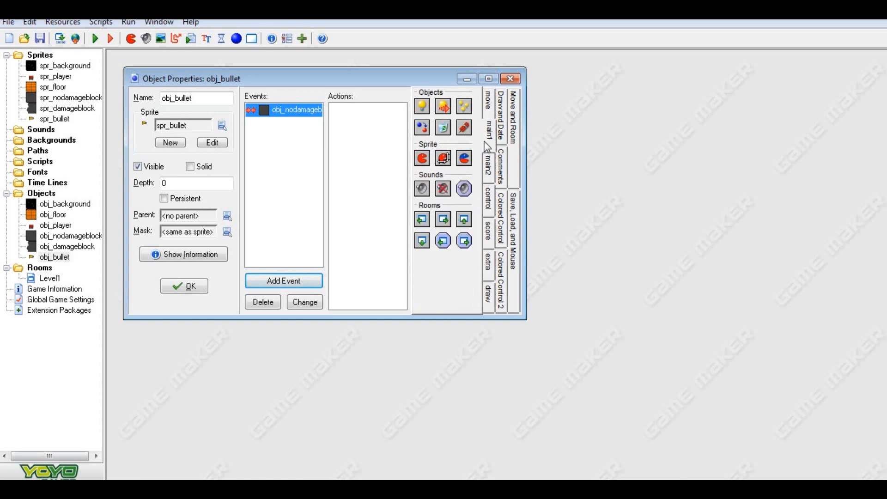
{"action": "left_click", "coordinate": [486, 153]}
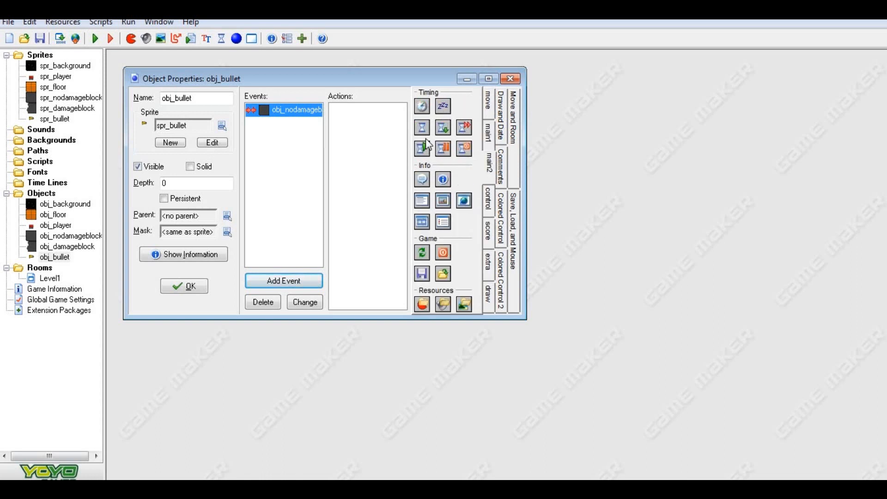
{"action": "left_click", "coordinate": [488, 116]}
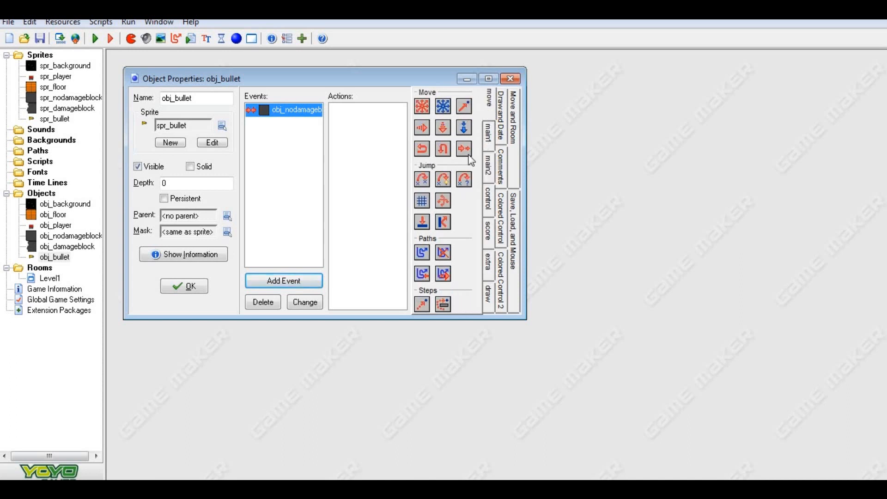
Add a Change Instance action to obj_bullet's collision event with obj_nodamageblock, and apply it to obj_nodamageblock.
{"action": "left_click", "coordinate": [489, 124]}
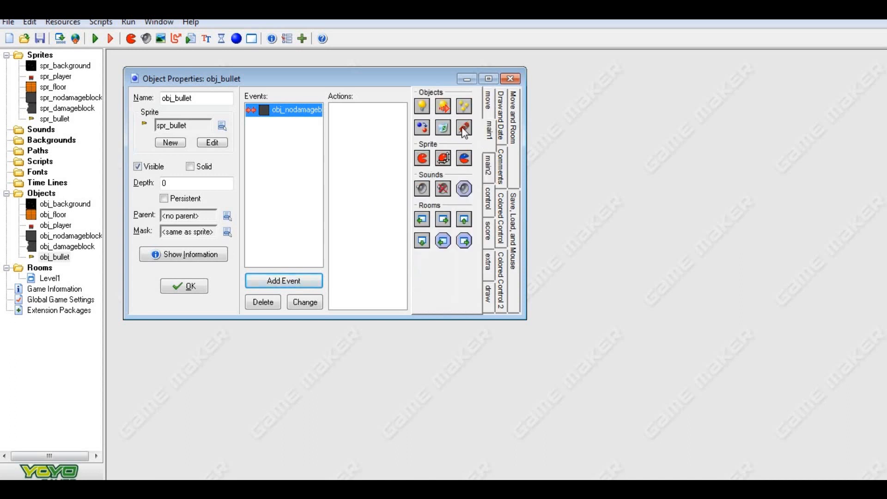
{"action": "left_click_drag", "start_coordinate": [426, 132], "coordinate": [365, 120]}
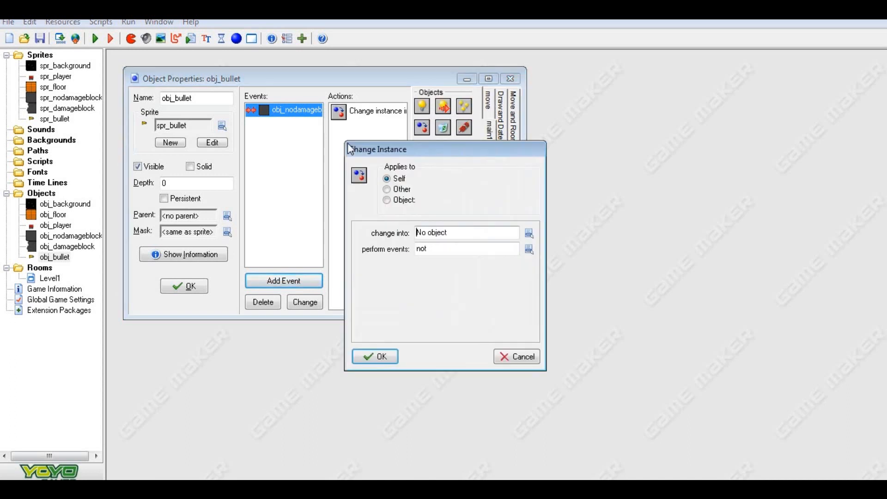
{"action": "left_click", "coordinate": [398, 189]}
{"action": "left_click", "coordinate": [417, 202]}
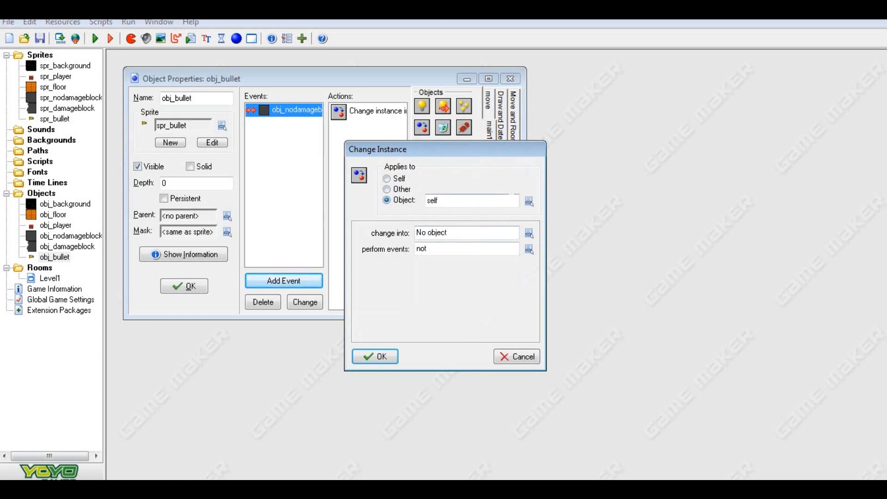
{"action": "left_click", "coordinate": [529, 202]}
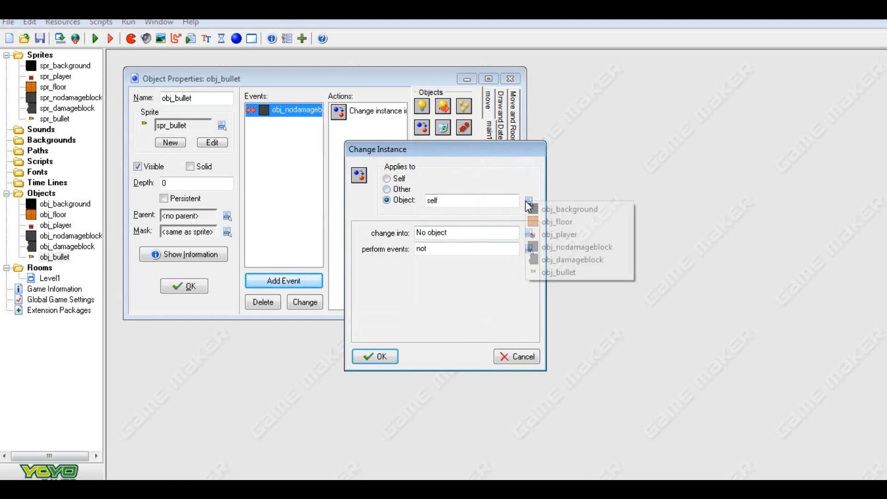
{"action": "left_click", "coordinate": [556, 247]}
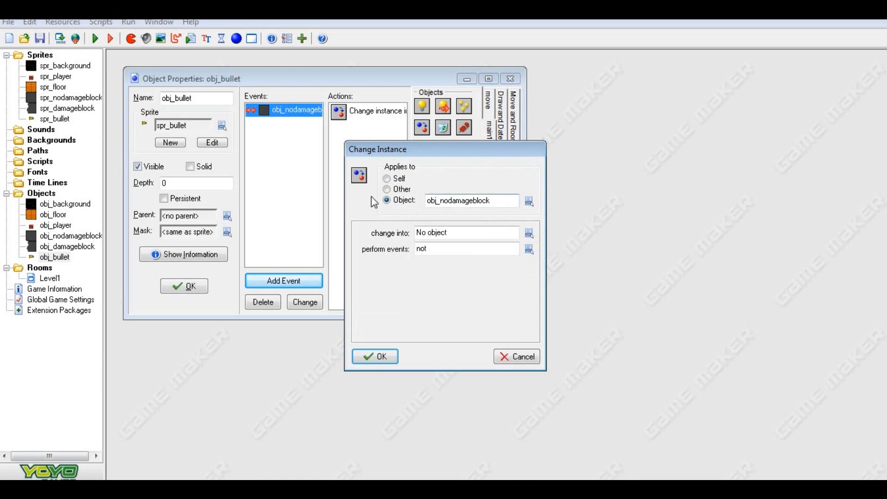
{"action": "left_click", "coordinate": [397, 180]}
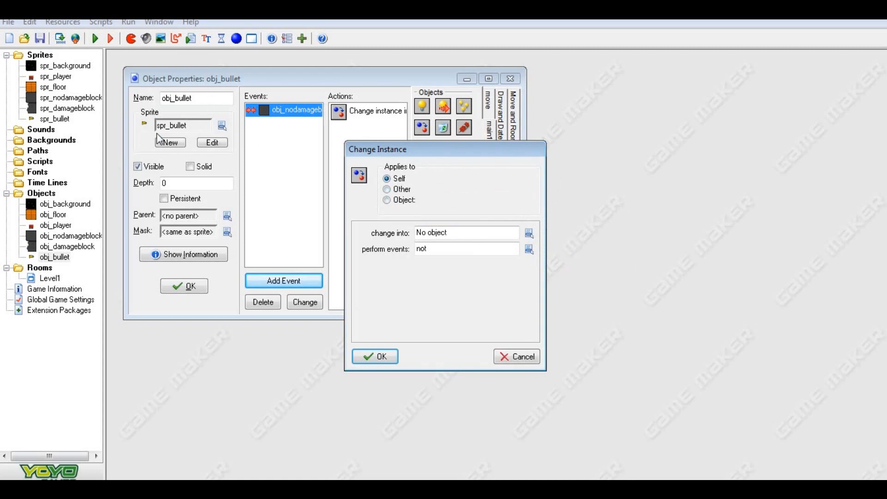
{"action": "left_click", "coordinate": [406, 189]}
{"action": "left_click", "coordinate": [412, 203]}
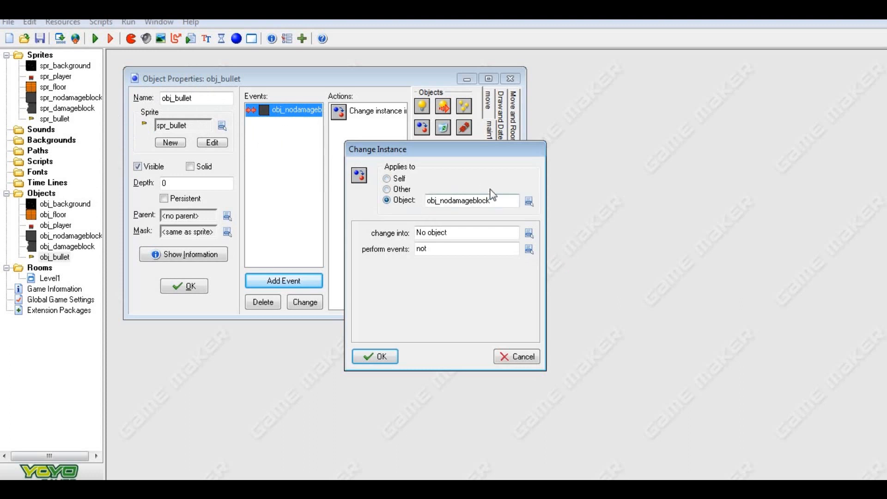
{"action": "left_click", "coordinate": [529, 201]}
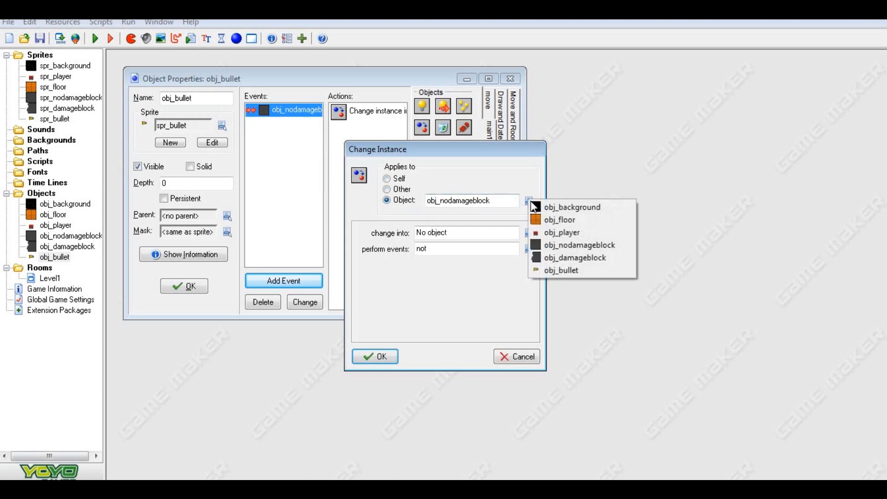
{"action": "left_click", "coordinate": [555, 244]}
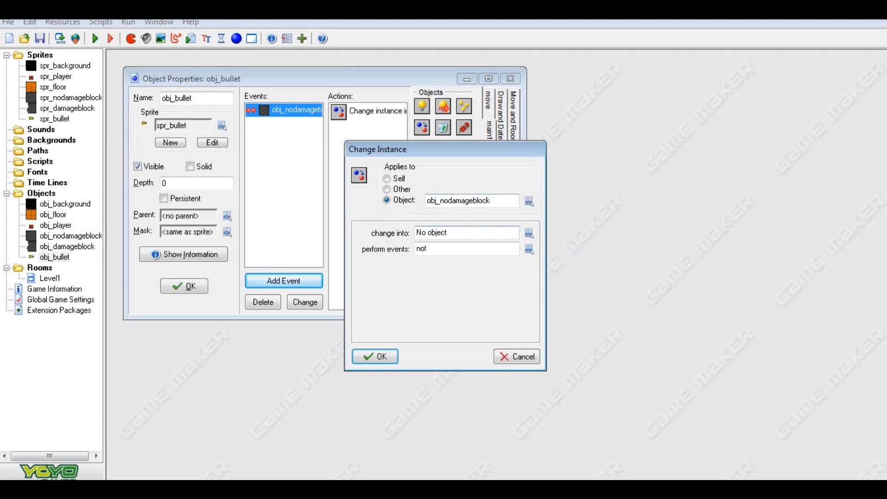
Set the Change Instance action to change into obj_damageblock, choose its perform events option, and confirm the action.
{"action": "left_click", "coordinate": [529, 233]}
{"action": "left_click", "coordinate": [575, 305]}
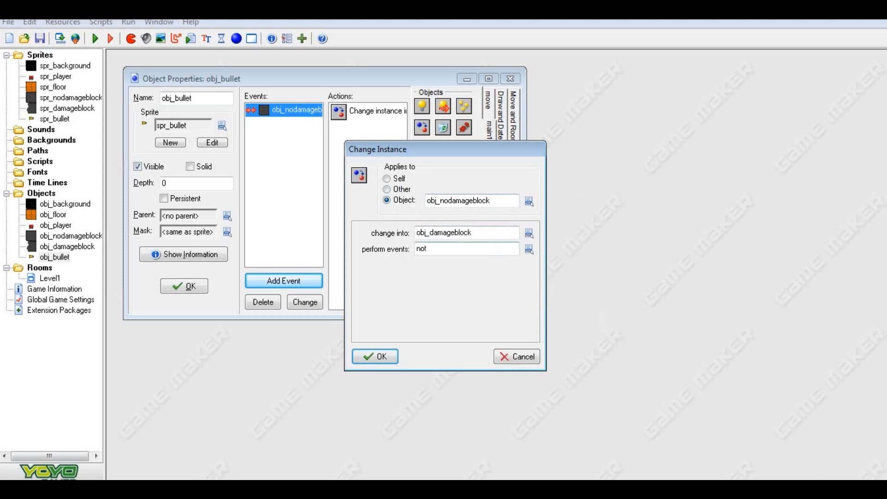
{"action": "left_click", "coordinate": [529, 249]}
{"action": "left_click", "coordinate": [559, 274]}
{"action": "left_click", "coordinate": [361, 359]}
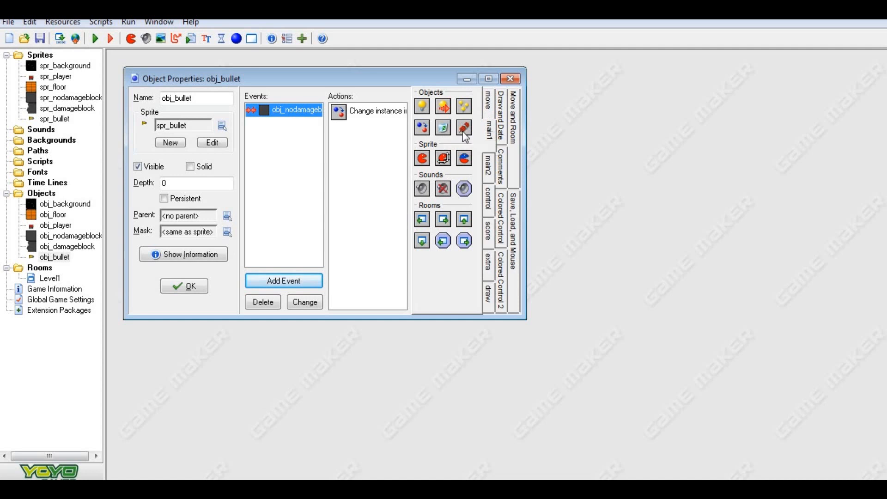
Add a Destroy Instance action applied to Self to the same collision event, and confirm obj_bullet's changes.
{"action": "left_click_drag", "start_coordinate": [446, 133], "coordinate": [406, 156]}
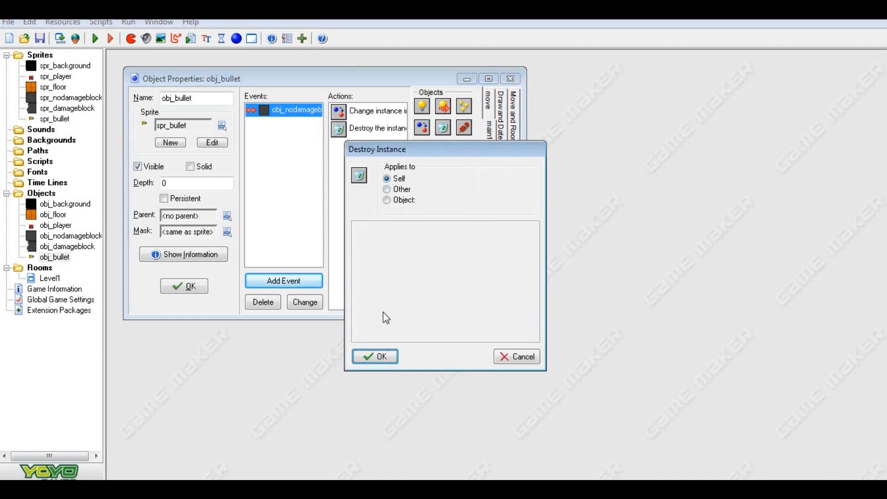
{"action": "left_click", "coordinate": [375, 356]}
{"action": "left_click", "coordinate": [183, 287]}
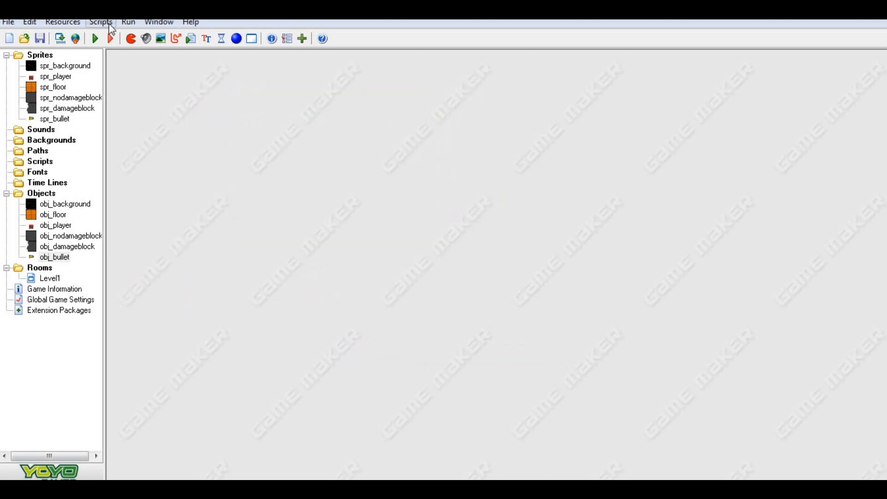
Run the game to test shooting the block, and end the test run.
{"action": "left_click", "coordinate": [95, 38]}
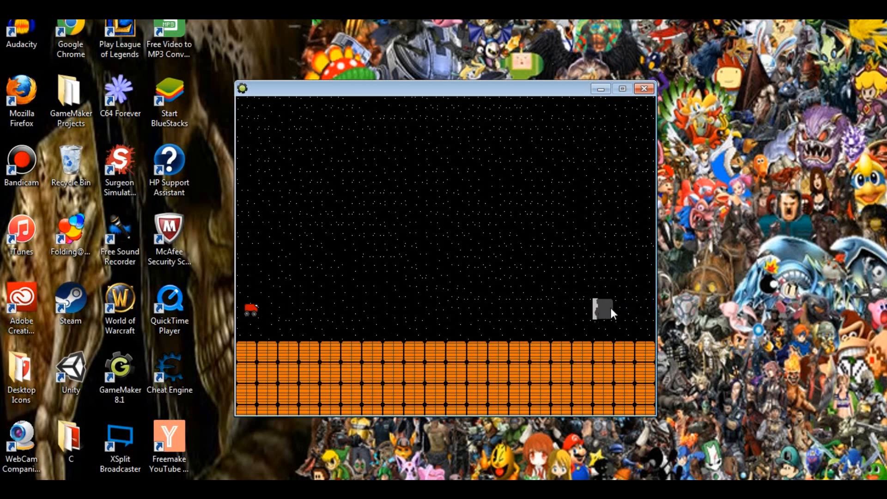
{"action": "left_click", "coordinate": [644, 88]}
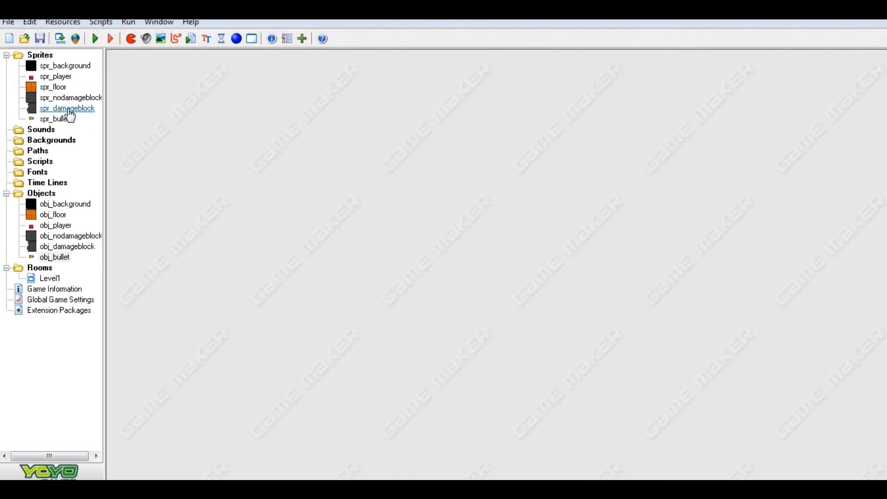
Examine spr_damageblock's image in the sprite editor and its collision mask properties, and close the sprite.
{"action": "double_click", "coordinate": [68, 109]}
{"action": "left_click", "coordinate": [214, 180]}
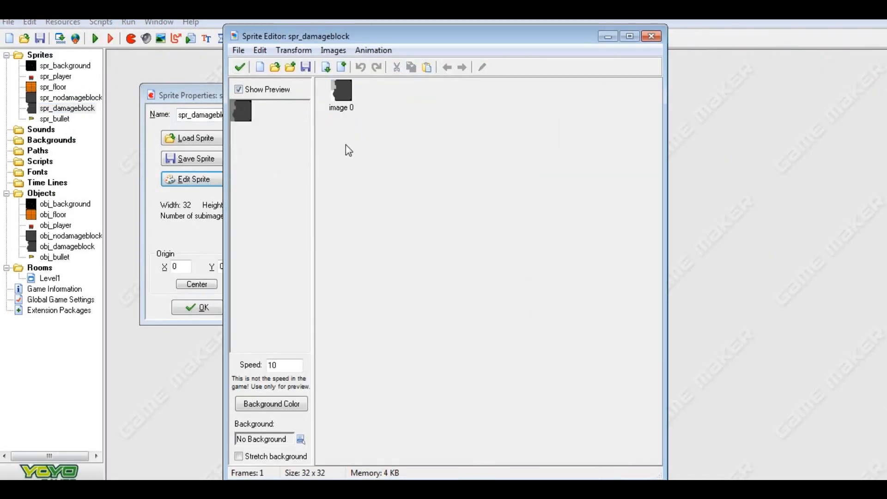
{"action": "left_click", "coordinate": [339, 88]}
{"action": "left_click", "coordinate": [356, 107]}
{"action": "left_click", "coordinate": [237, 67]}
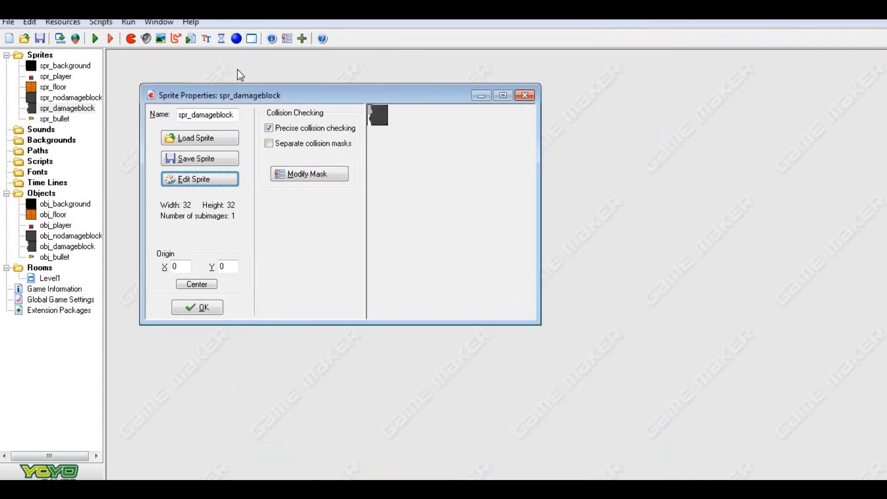
{"action": "left_click", "coordinate": [198, 307]}
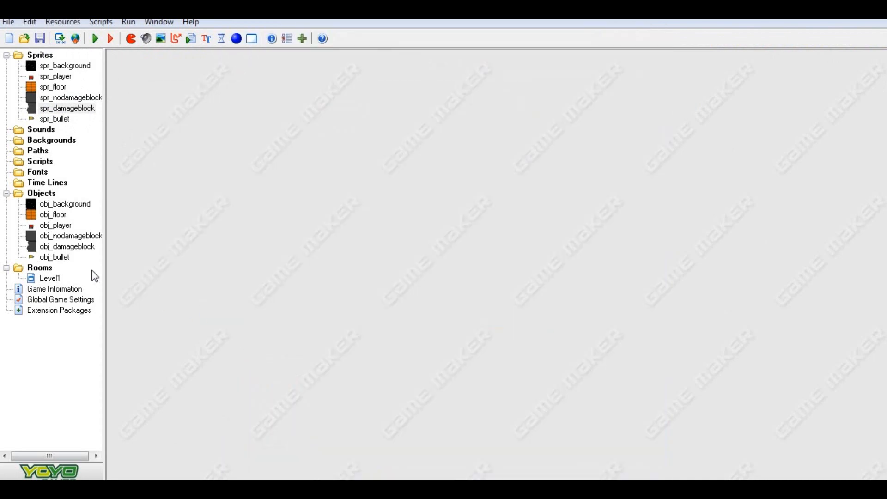
{"action": "double_click", "coordinate": [67, 109]}
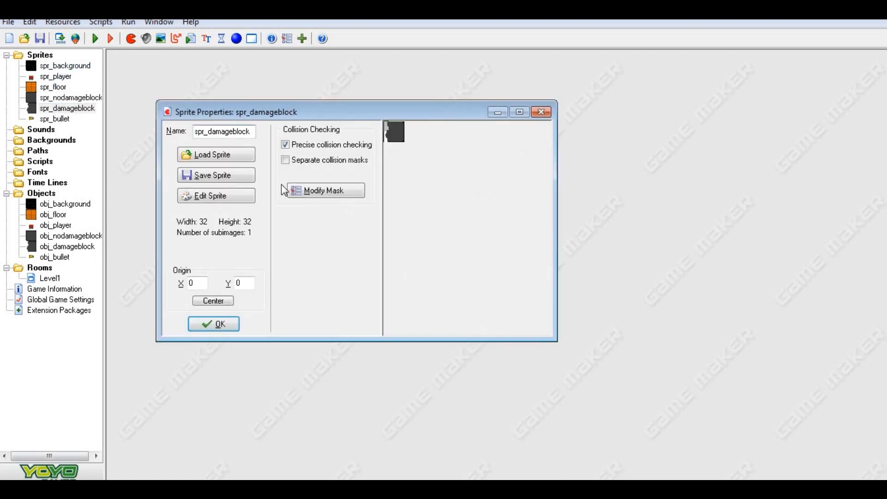
{"action": "left_click", "coordinate": [302, 192]}
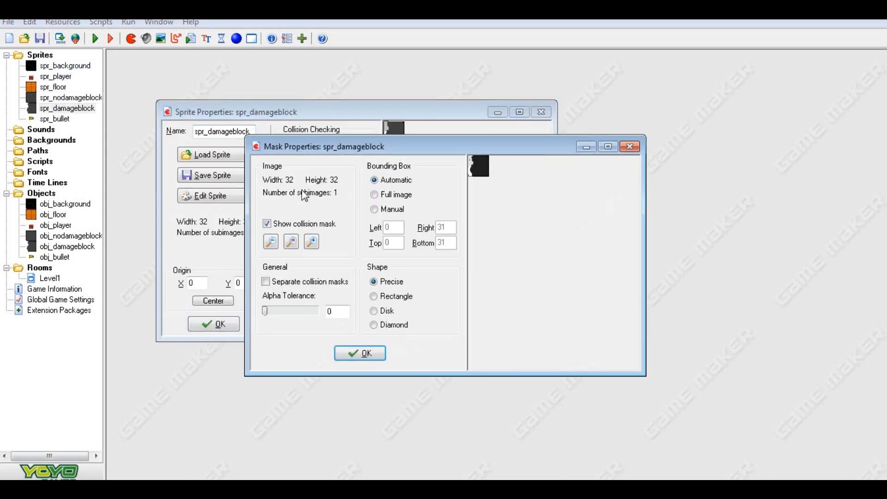
{"action": "left_click", "coordinate": [629, 147]}
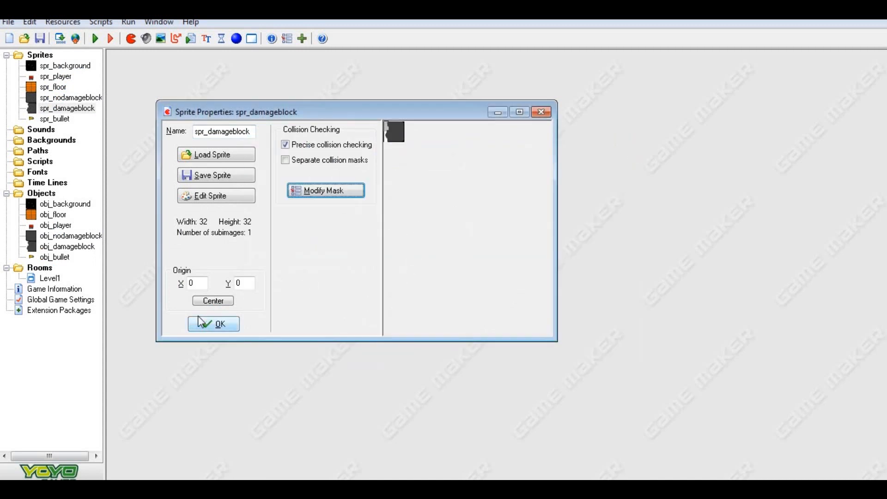
{"action": "left_click", "coordinate": [214, 318]}
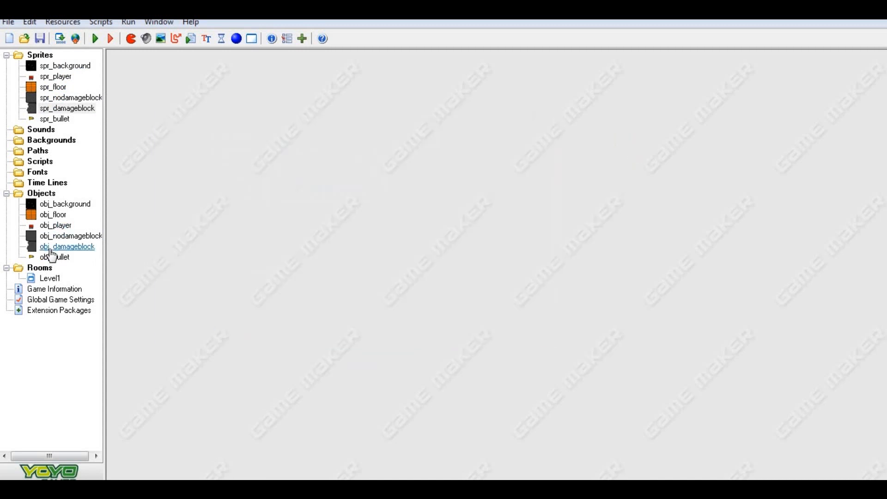
Check obj_damageblock's properties and the layout of Level1 with the room maximized and its grid hidden.
{"action": "double_click", "coordinate": [60, 247]}
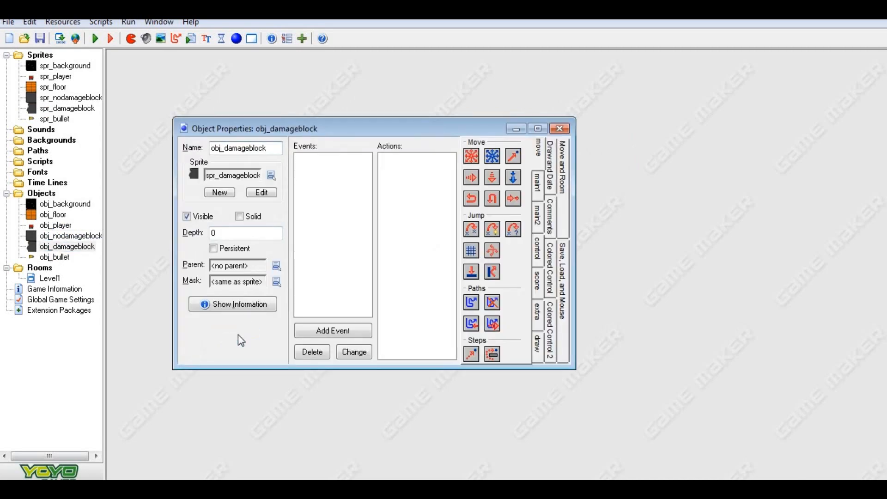
{"action": "left_click", "coordinate": [240, 340]}
{"action": "double_click", "coordinate": [50, 278]}
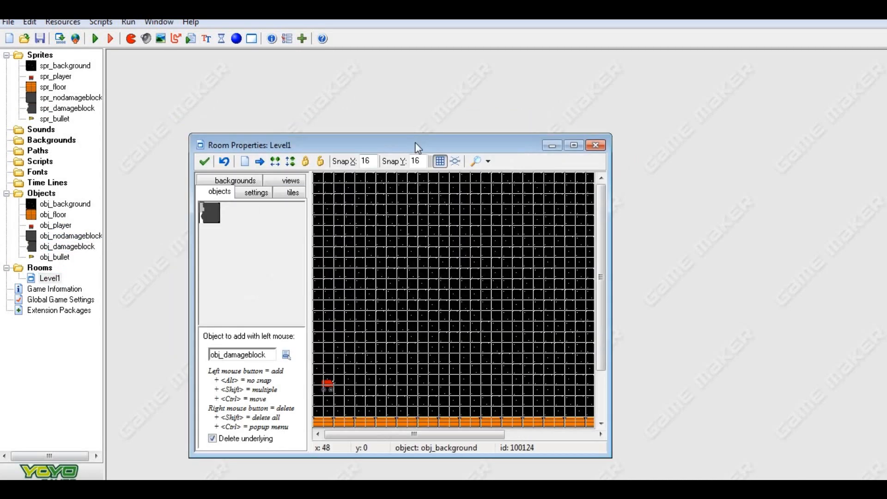
{"action": "left_click", "coordinate": [574, 145]}
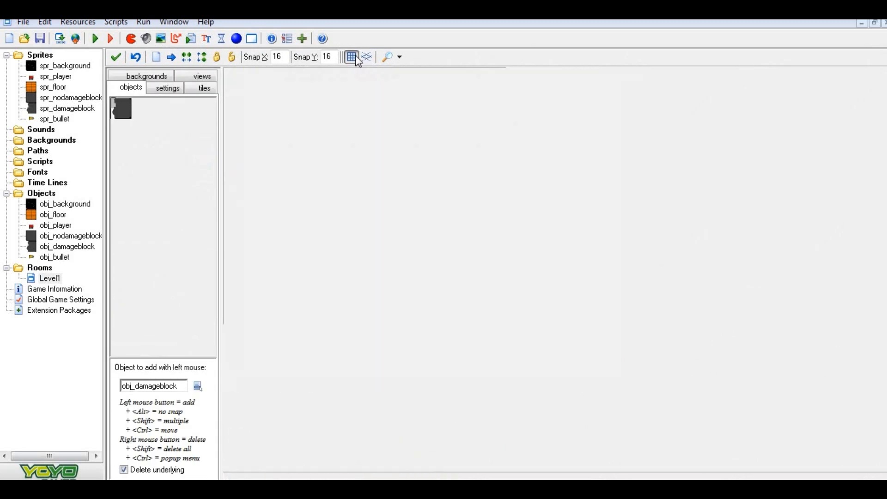
{"action": "left_click", "coordinate": [356, 57]}
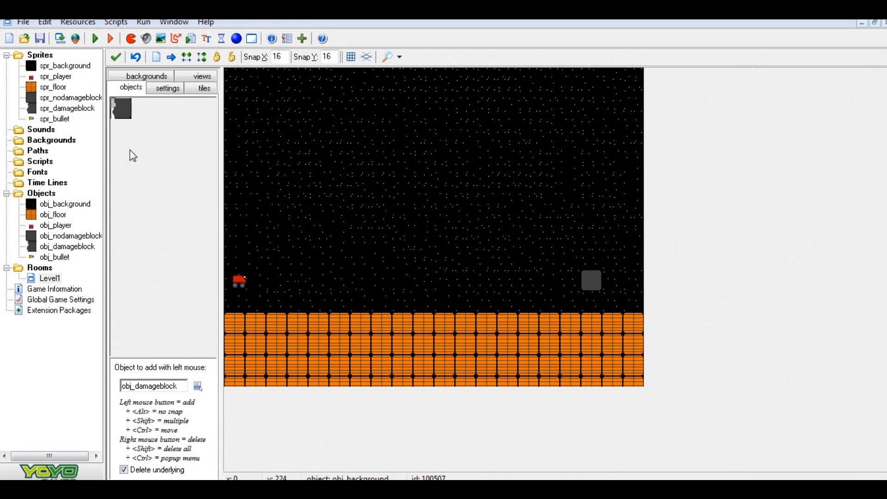
{"action": "left_click", "coordinate": [116, 57]}
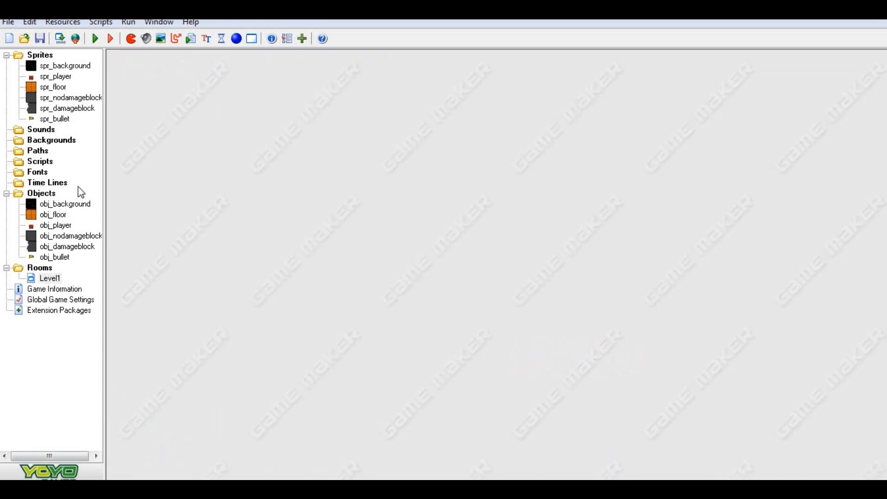
Add a collision event with obj_bullet to obj_damageblock.
{"action": "double_click", "coordinate": [69, 246]}
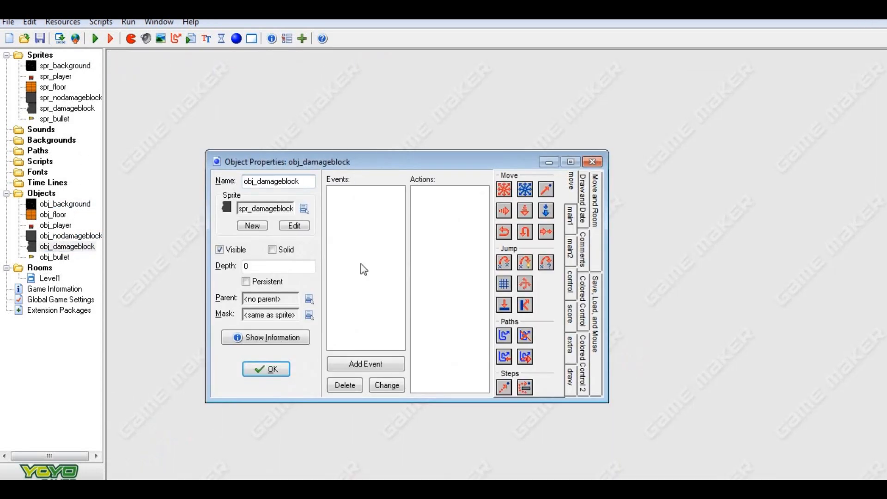
{"action": "left_click", "coordinate": [366, 363]}
{"action": "left_click", "coordinate": [414, 248]}
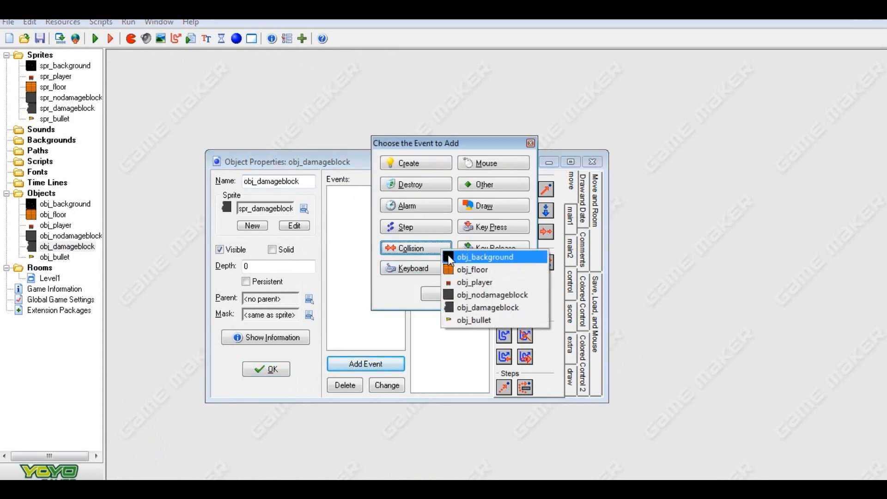
{"action": "left_click", "coordinate": [497, 319]}
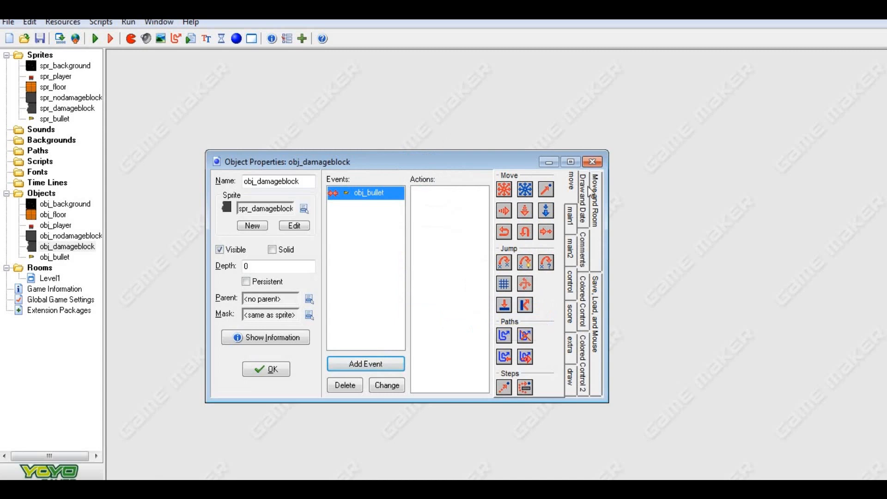
Add a Destroy Instance action applied to obj_damageblock to the collision event with obj_bullet.
{"action": "left_click", "coordinate": [571, 214]}
{"action": "left_click_drag", "start_coordinate": [508, 216], "coordinate": [467, 226]}
{"action": "left_click", "coordinate": [508, 356]}
{"action": "left_click", "coordinate": [403, 199]}
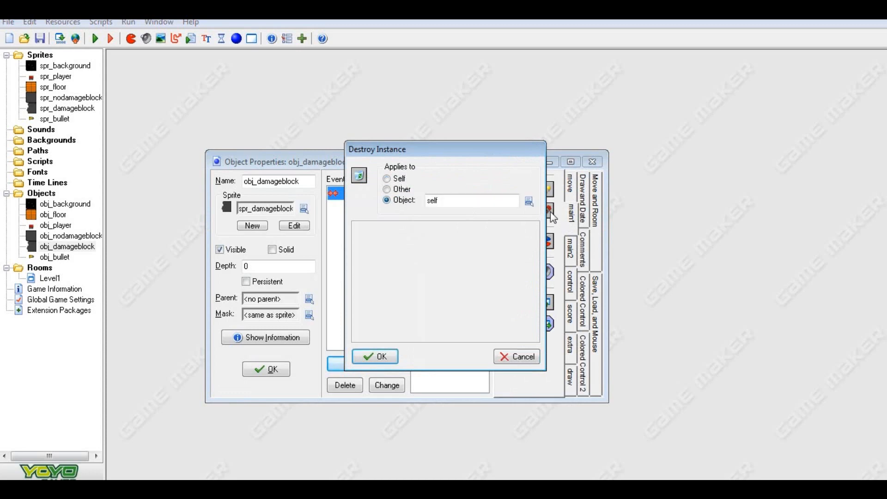
{"action": "left_click", "coordinate": [529, 202]}
{"action": "left_click", "coordinate": [555, 260]}
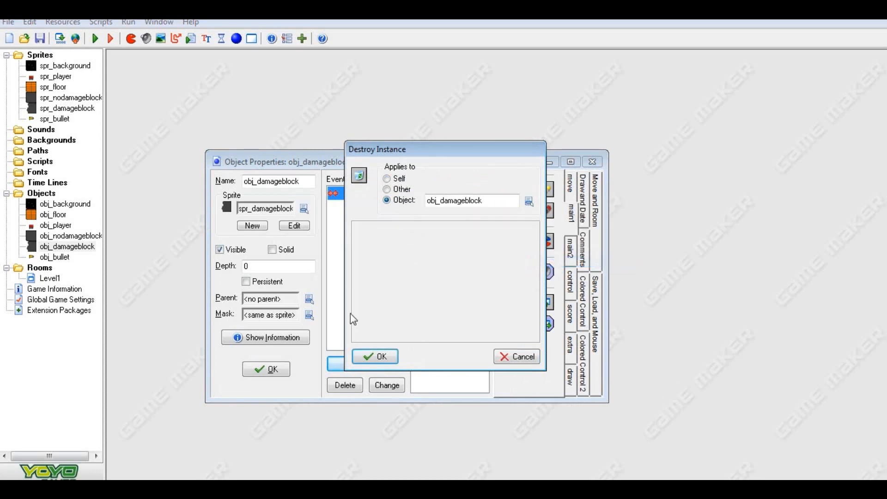
{"action": "left_click", "coordinate": [377, 356]}
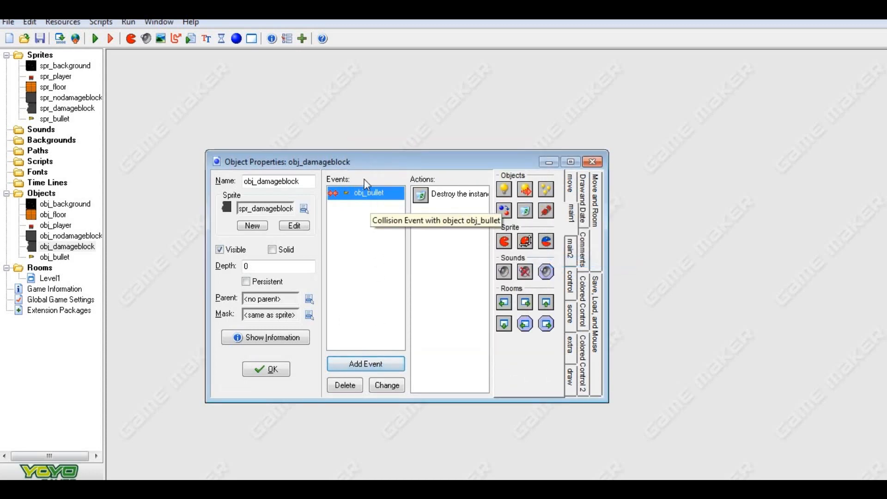
Delete obj_damageblock's collision event with obj_bullet and close the object's properties.
{"action": "left_click", "coordinate": [345, 385]}
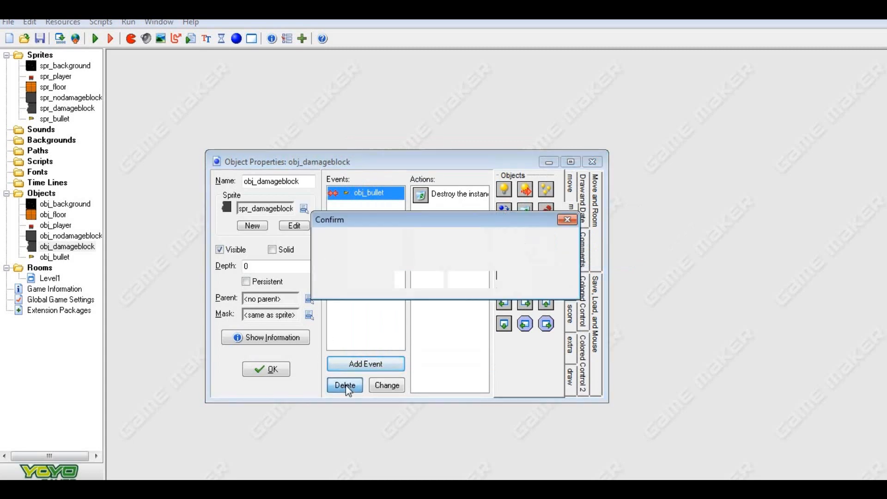
{"action": "left_click", "coordinate": [471, 278]}
{"action": "left_click", "coordinate": [345, 385]}
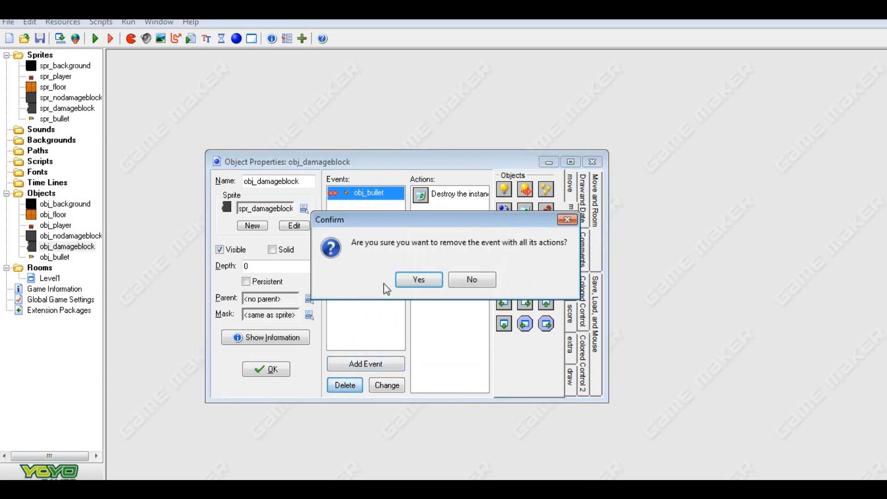
{"action": "left_click", "coordinate": [419, 279]}
{"action": "left_click", "coordinate": [257, 367]}
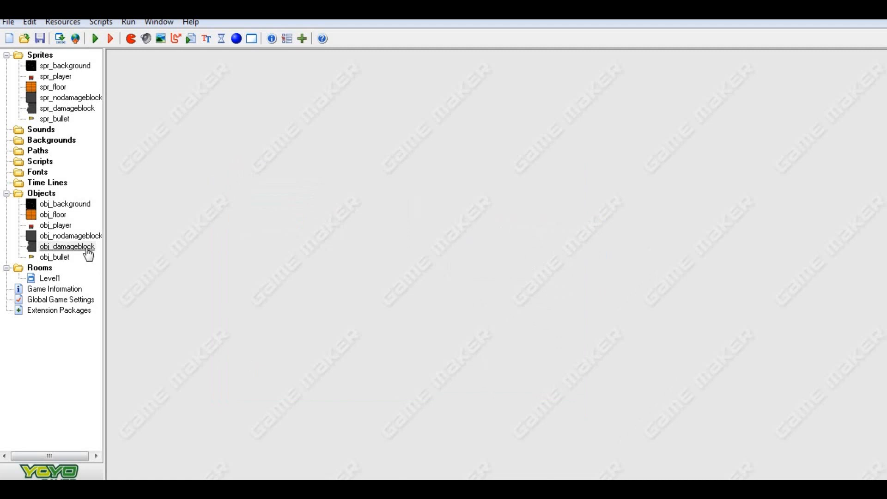
Check obj_nodamageblock's properties and events, and close the object.
{"action": "double_click", "coordinate": [77, 236]}
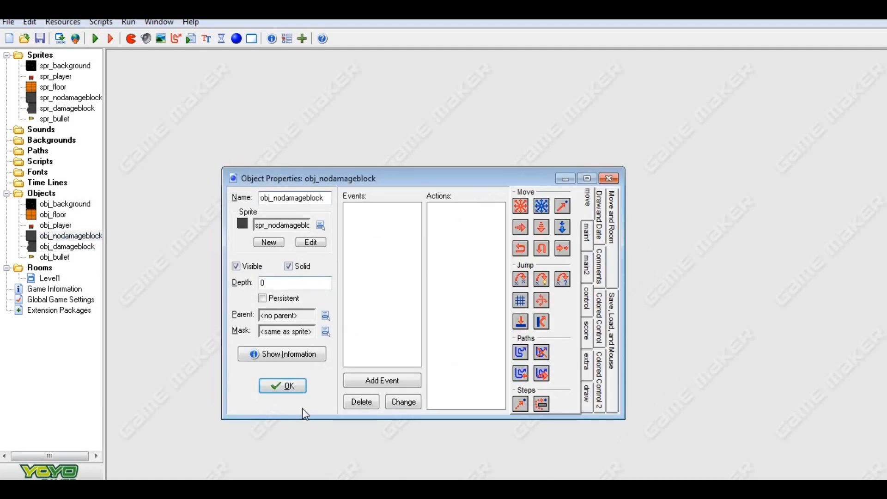
{"action": "left_click", "coordinate": [299, 389]}
{"action": "left_click", "coordinate": [46, 268]}
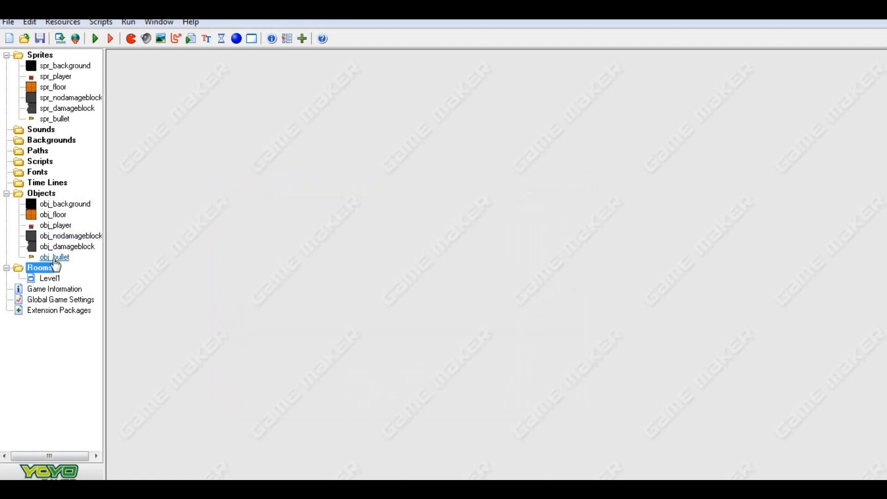
Duplicate obj_bullet's collision event with obj_nodamageblock as a collision event with obj_damageblock.
{"action": "double_click", "coordinate": [54, 258]}
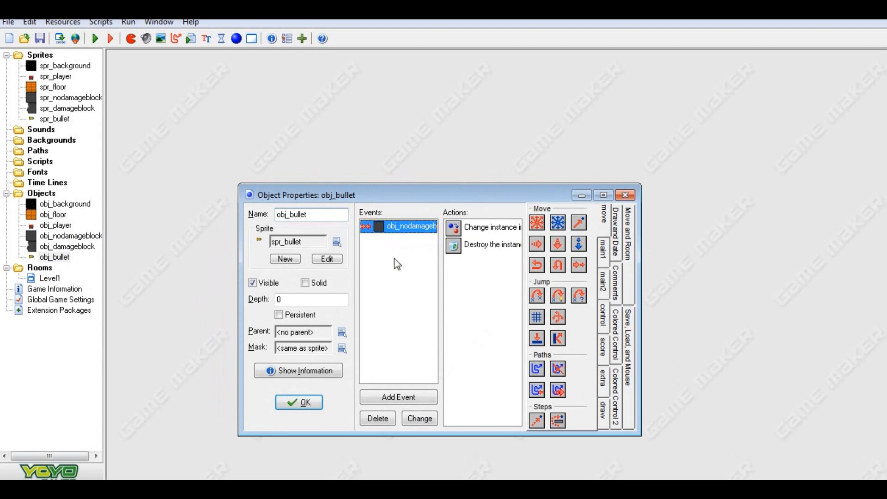
{"action": "right_click", "coordinate": [399, 231]}
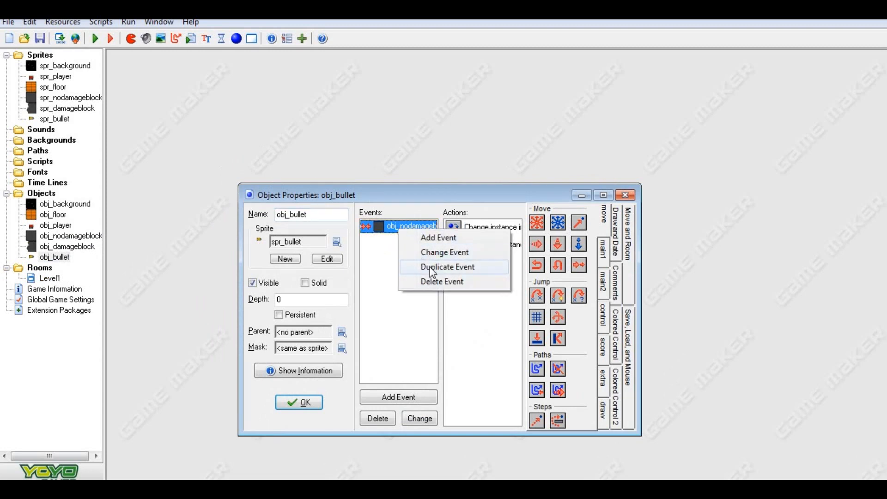
{"action": "left_click", "coordinate": [425, 266]}
{"action": "left_click", "coordinate": [433, 253]}
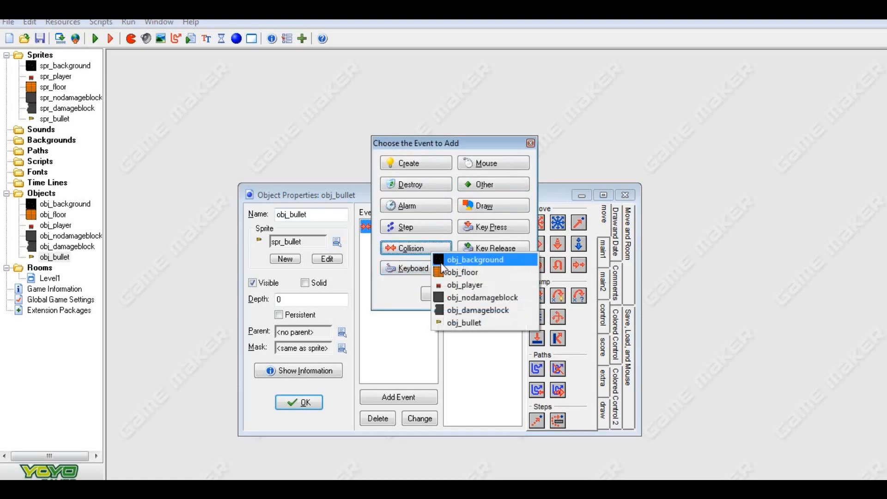
{"action": "left_click", "coordinate": [480, 310]}
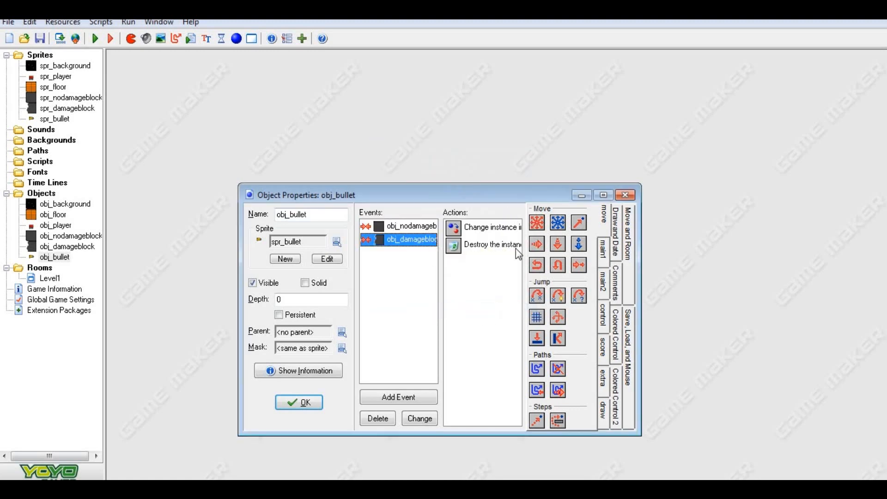
In obj_bullet's obj_damageblock collision event, replace the Change Instance action with Destroy Instance applied to obj_damageblock, and close the object.
{"action": "left_click", "coordinate": [498, 231]}
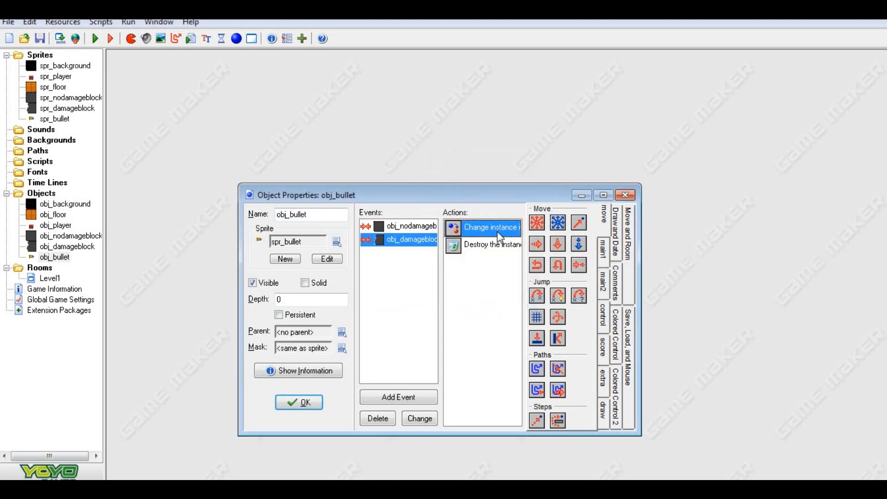
{"action": "left_click", "coordinate": [603, 250]}
{"action": "left_click_drag", "start_coordinate": [549, 241], "coordinate": [512, 242]}
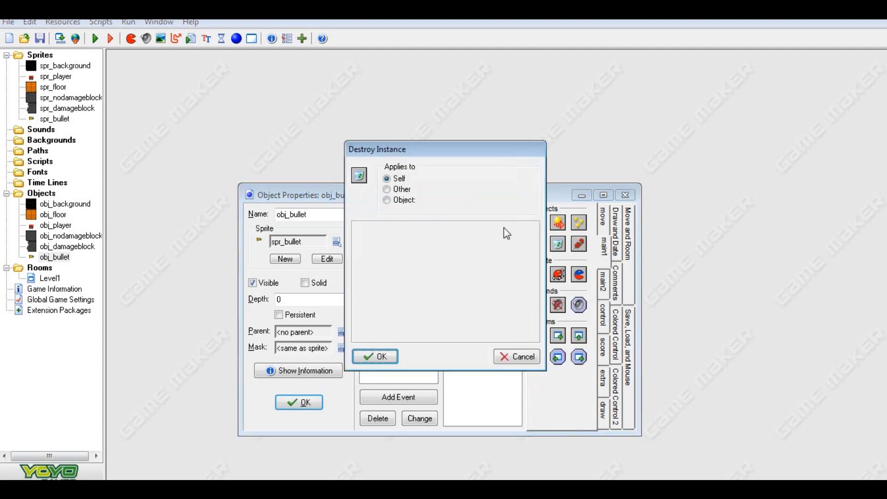
{"action": "left_click", "coordinate": [401, 190]}
{"action": "left_click", "coordinate": [403, 200]}
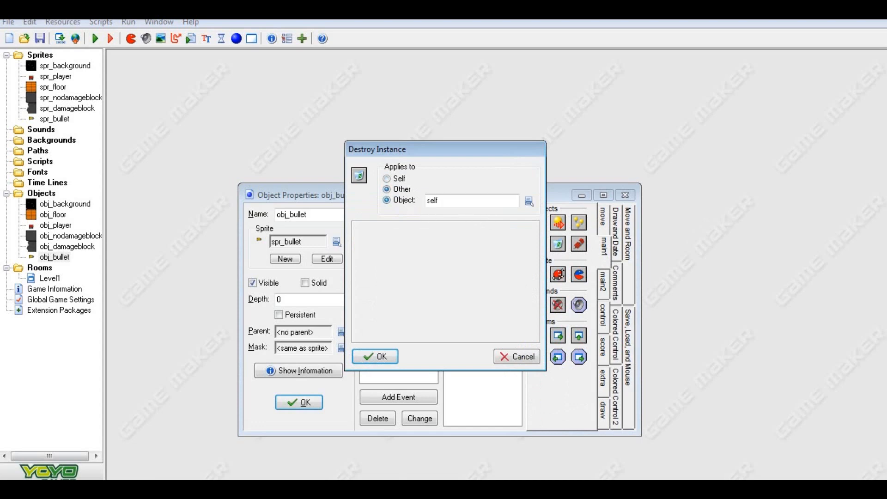
{"action": "left_click", "coordinate": [529, 202]}
{"action": "left_click", "coordinate": [560, 264]}
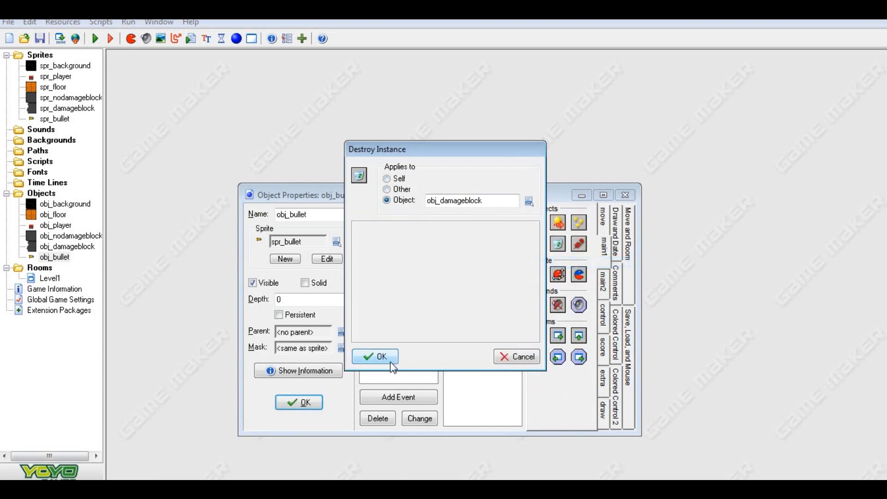
{"action": "left_click", "coordinate": [375, 356]}
{"action": "left_click", "coordinate": [475, 229]}
{"action": "key", "text": "Delete"}
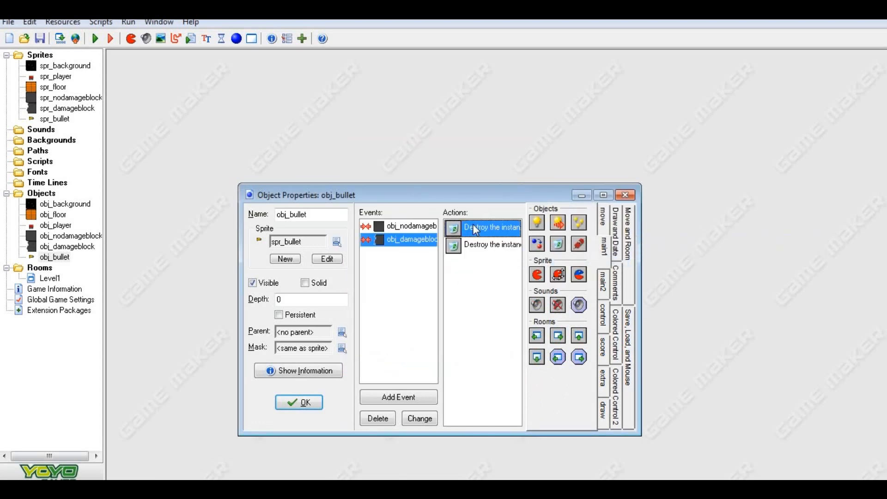
{"action": "left_click", "coordinate": [280, 401]}
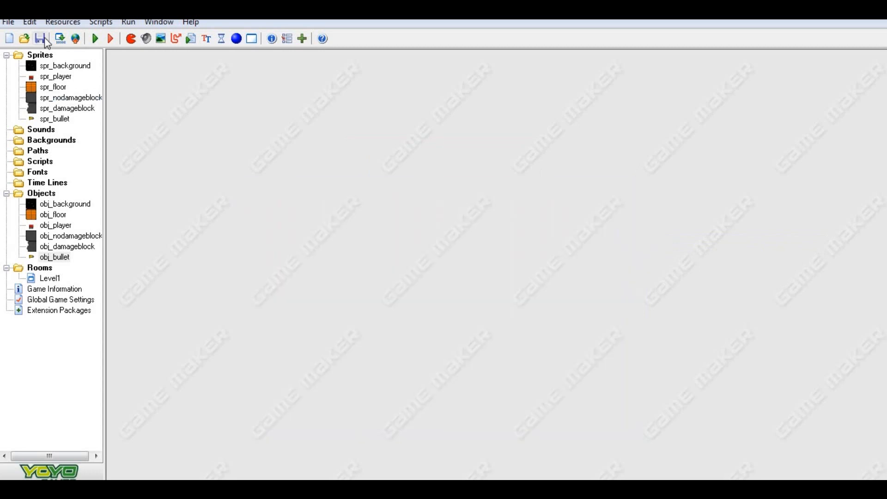
Dismiss saving the game, run it to test shooting the block, and end the test run.
{"action": "left_click", "coordinate": [40, 39]}
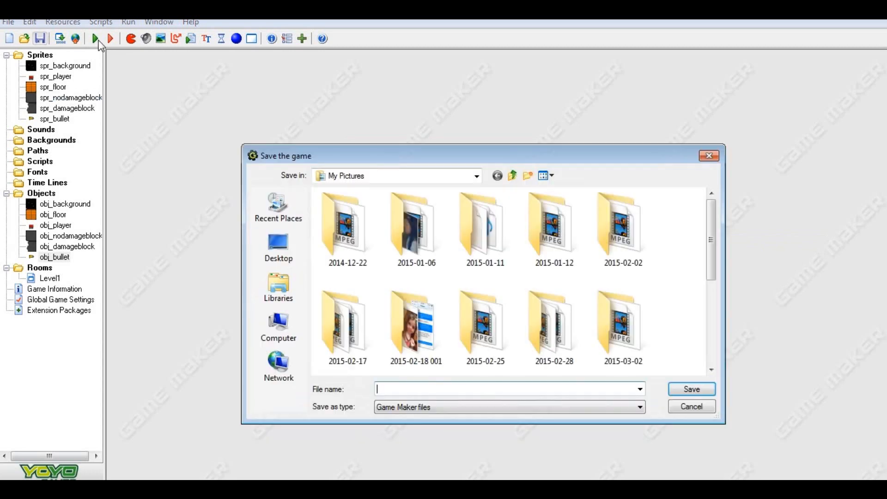
{"action": "left_click", "coordinate": [711, 157]}
{"action": "left_click", "coordinate": [99, 39]}
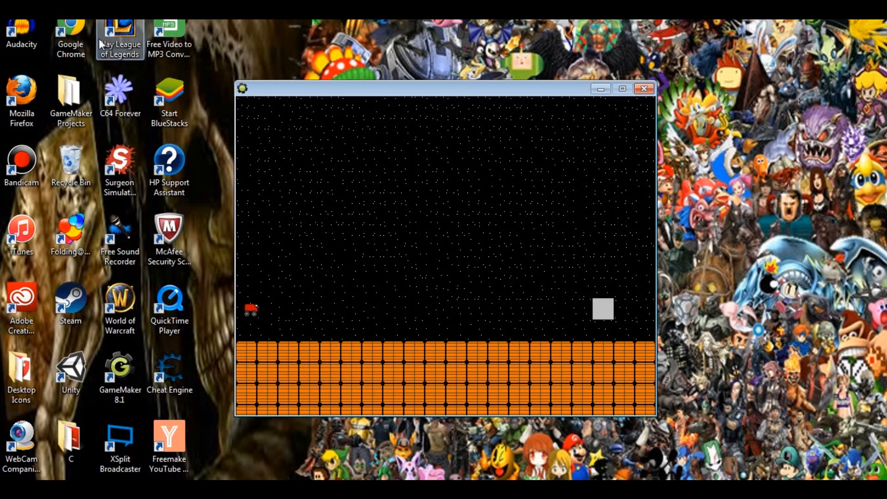
{"action": "left_click", "coordinate": [644, 88]}
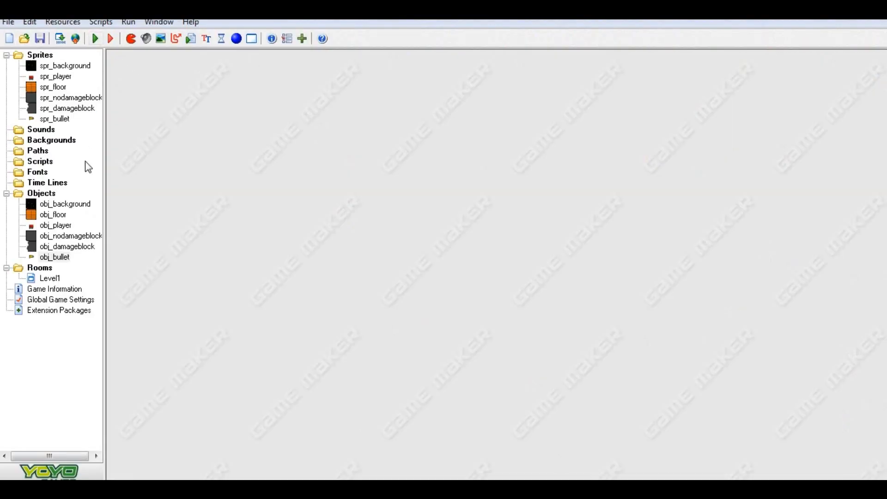
Change obj_player's Space keyboard event to a Key Press event for Space, and close the object.
{"action": "double_click", "coordinate": [56, 225]}
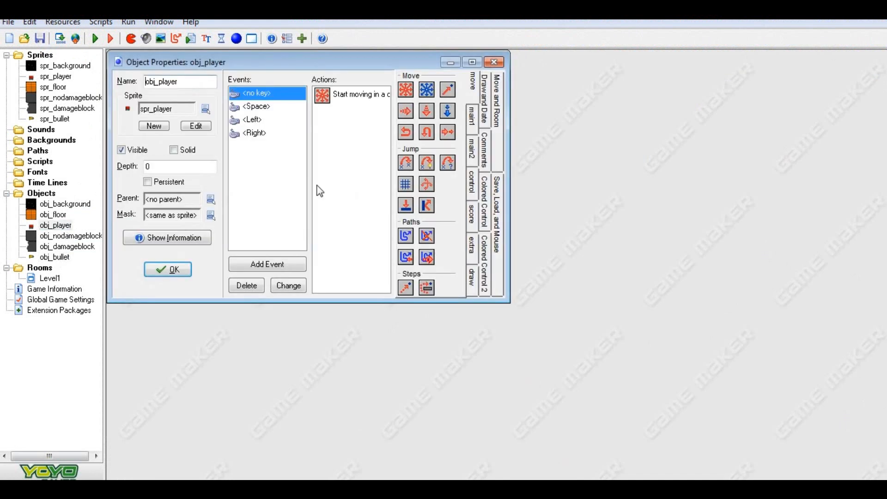
{"action": "left_click", "coordinate": [276, 107]}
{"action": "right_click", "coordinate": [278, 109]}
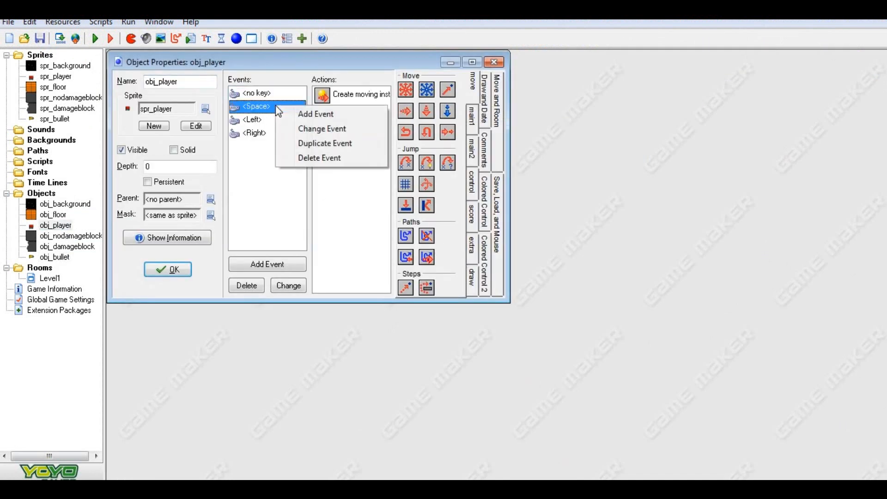
{"action": "left_click", "coordinate": [325, 129]}
{"action": "left_click", "coordinate": [517, 229]}
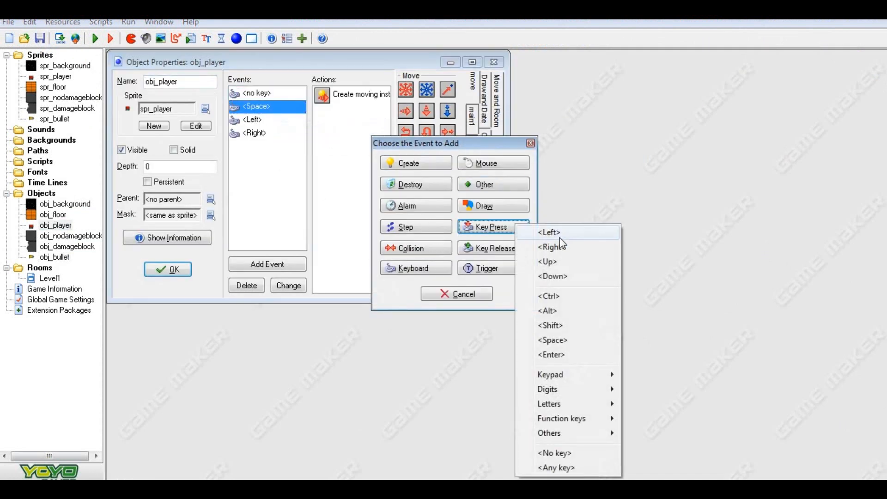
{"action": "left_click", "coordinate": [560, 342]}
{"action": "left_click", "coordinate": [167, 269]}
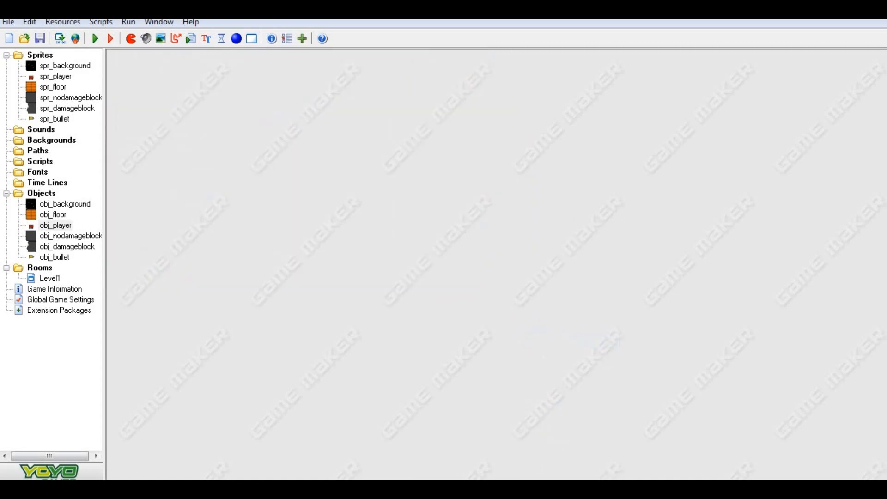
Run the game without saving to test firing with the new Key Press event, and end the run.
{"action": "left_click", "coordinate": [47, 38]}
{"action": "left_click", "coordinate": [723, 149]}
{"action": "key", "text": "F5"}
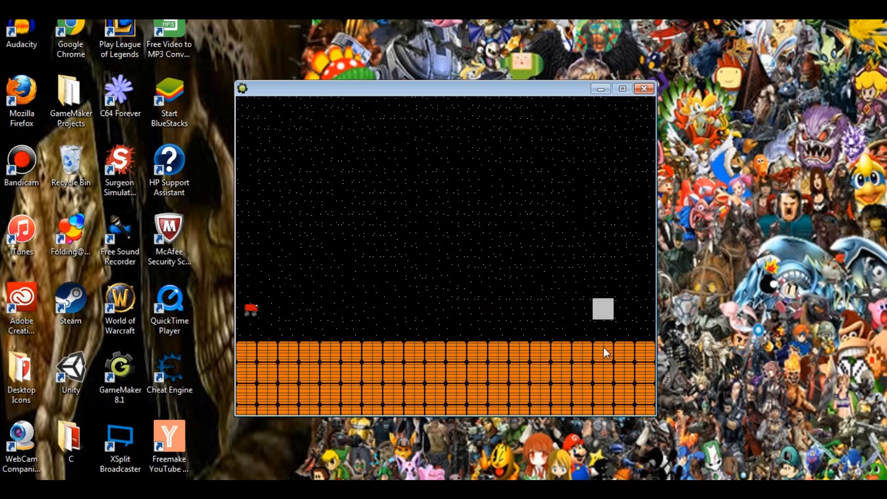
{"action": "left_click", "coordinate": [642, 88]}
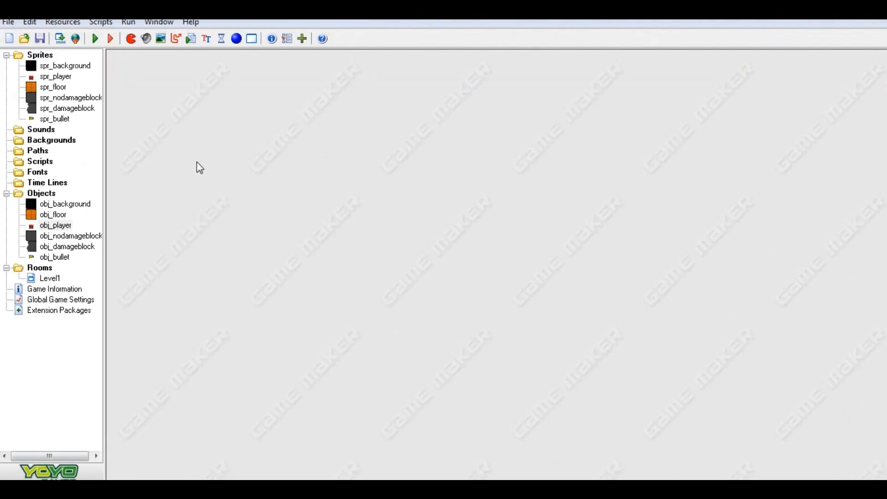
In the maximized Level1 room, turn off Delete underlying and remove the block above the floor, with obj_background as the object to add.
{"action": "double_click", "coordinate": [56, 279]}
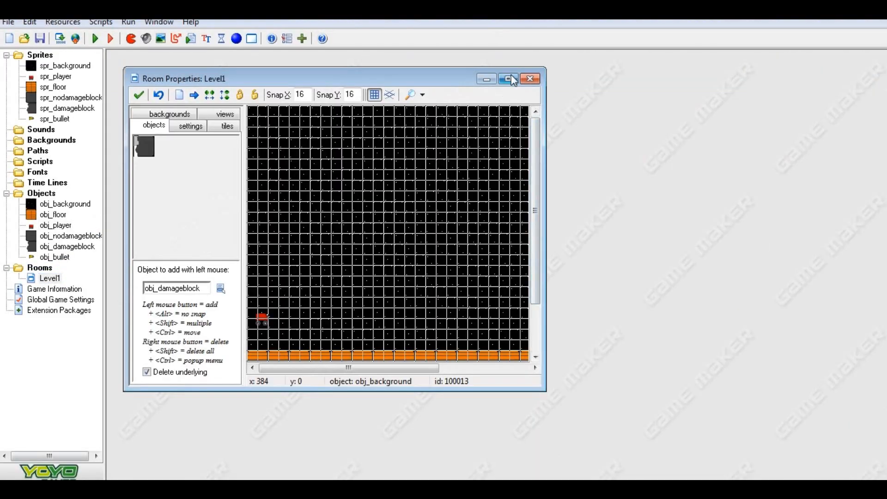
{"action": "left_click", "coordinate": [508, 79]}
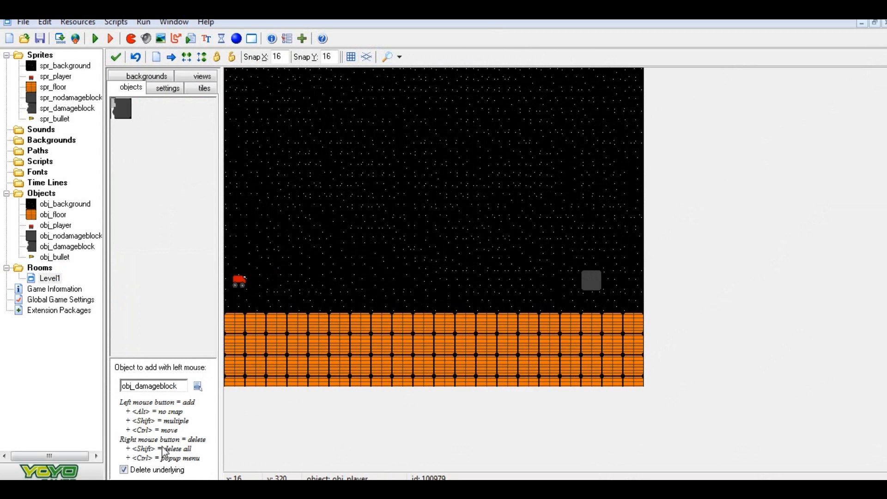
{"action": "left_click", "coordinate": [159, 471]}
{"action": "left_click", "coordinate": [178, 193]}
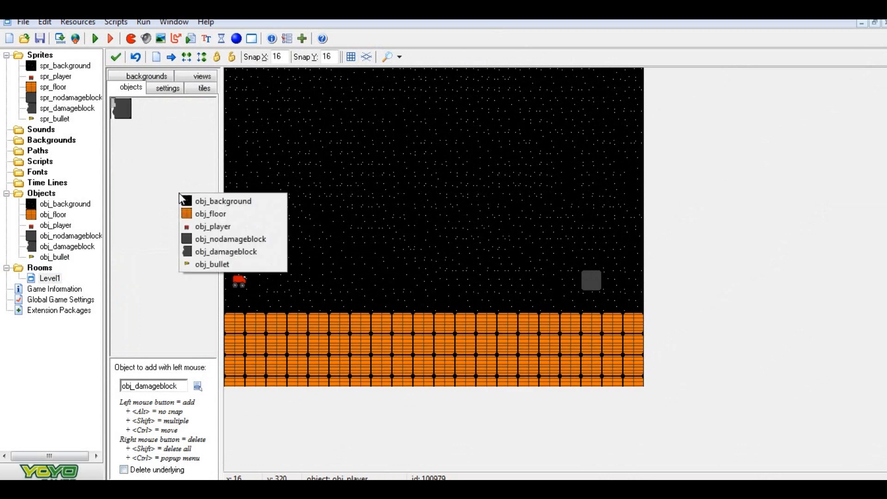
{"action": "left_click", "coordinate": [212, 198]}
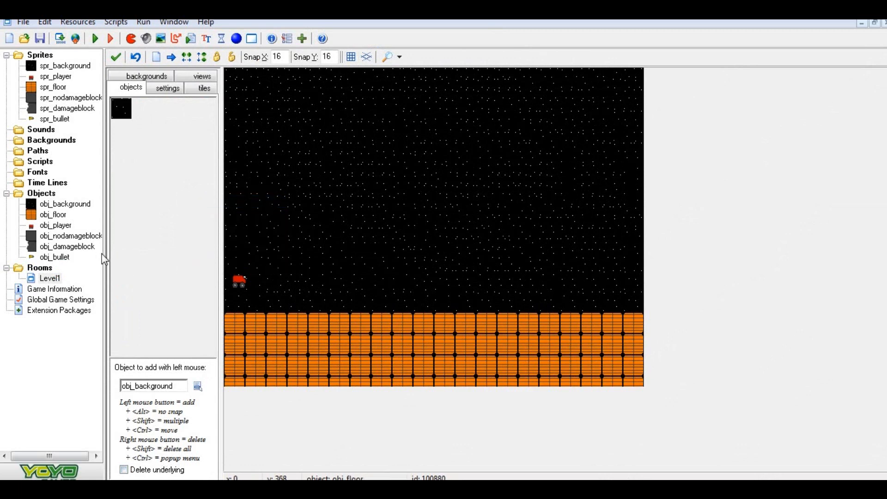
Place an obj_nodamageblock in Level1 at x 544, y 304, just above the floor opposite the player, and confirm the room.
{"action": "left_click", "coordinate": [134, 254]}
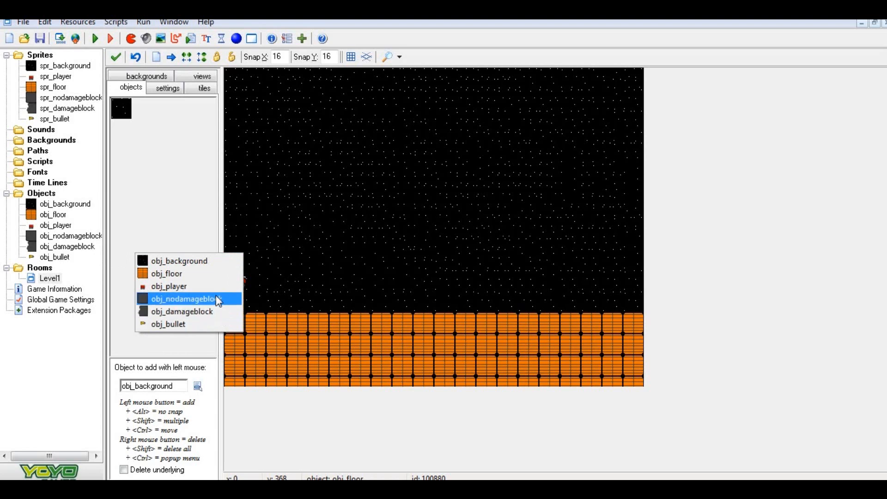
{"action": "left_click", "coordinate": [214, 311]}
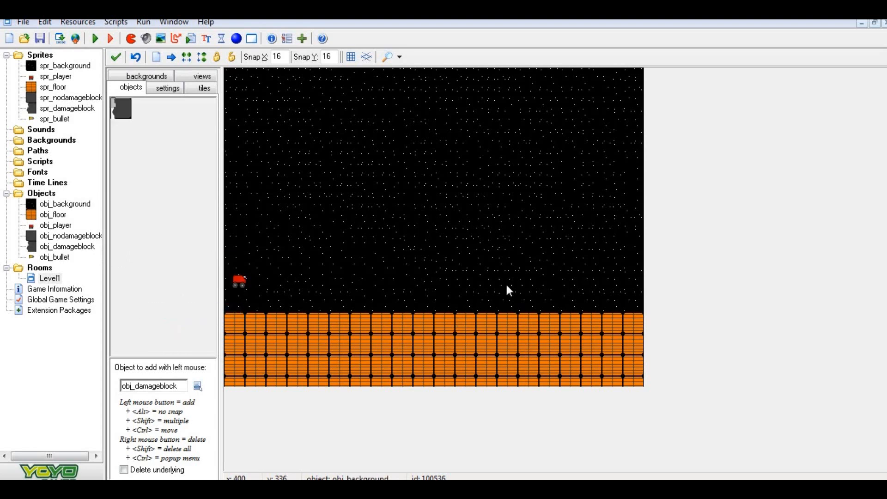
{"action": "left_click", "coordinate": [186, 281]}
{"action": "left_click", "coordinate": [227, 320]}
{"action": "left_click", "coordinate": [581, 276]}
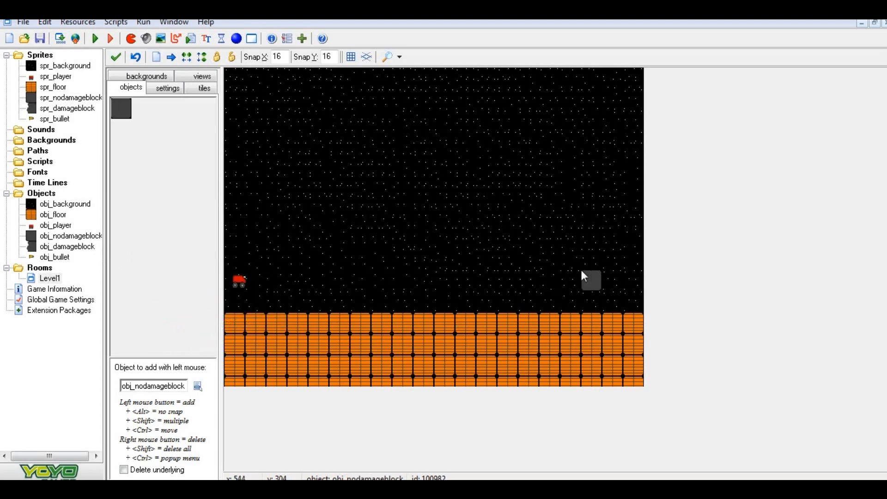
{"action": "left_click", "coordinate": [116, 57]}
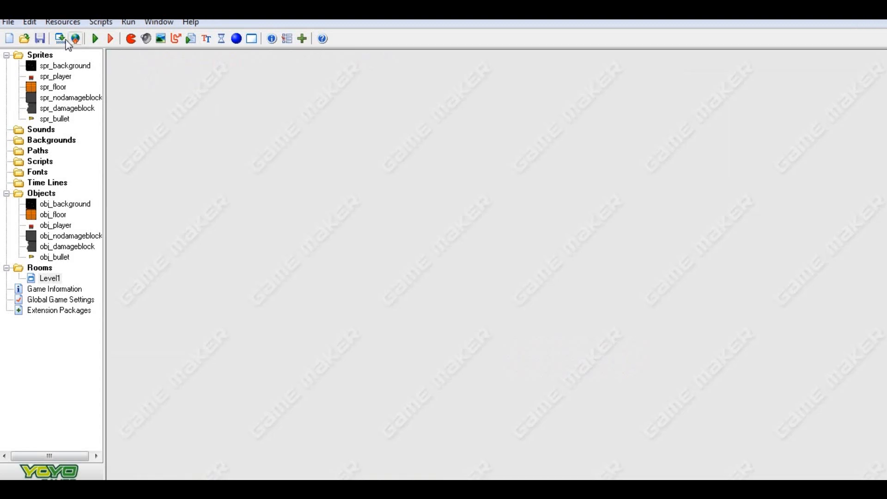
Run the game to test firing bullets at the undamaged block, and end the run.
{"action": "left_click", "coordinate": [95, 38]}
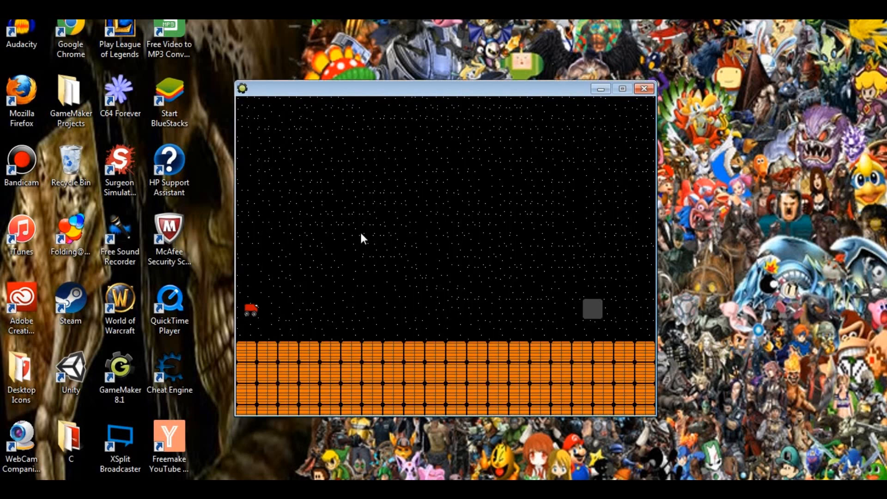
{"action": "key", "text": "space"}
{"action": "key", "text": "space"}
{"action": "left_click", "coordinate": [642, 90]}
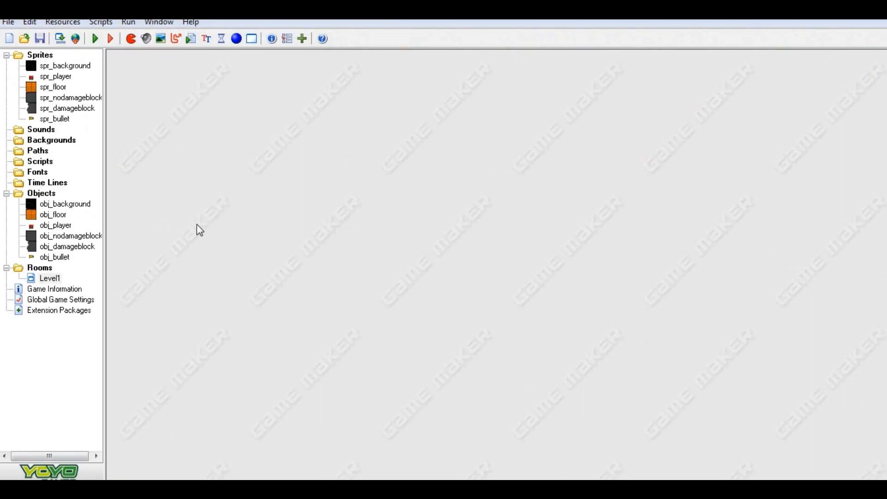
In the maximized Level1 room, hide the grid and delete the block above the floor opposite the player.
{"action": "double_click", "coordinate": [46, 277]}
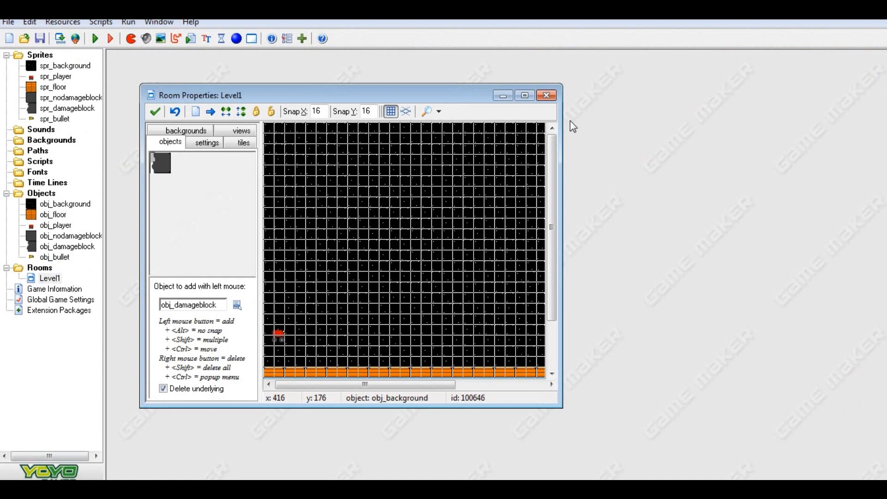
{"action": "left_click", "coordinate": [527, 95]}
{"action": "left_click", "coordinate": [351, 56]}
{"action": "right_click", "coordinate": [577, 280]}
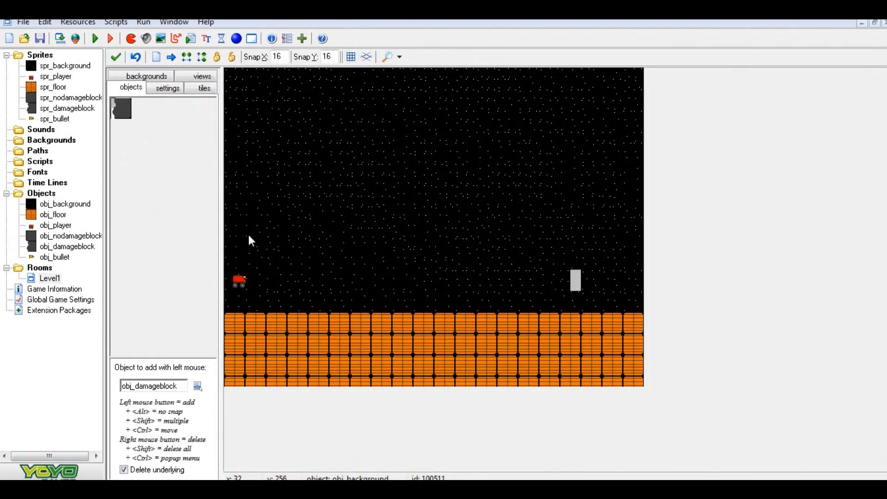
{"action": "left_click", "coordinate": [587, 280]}
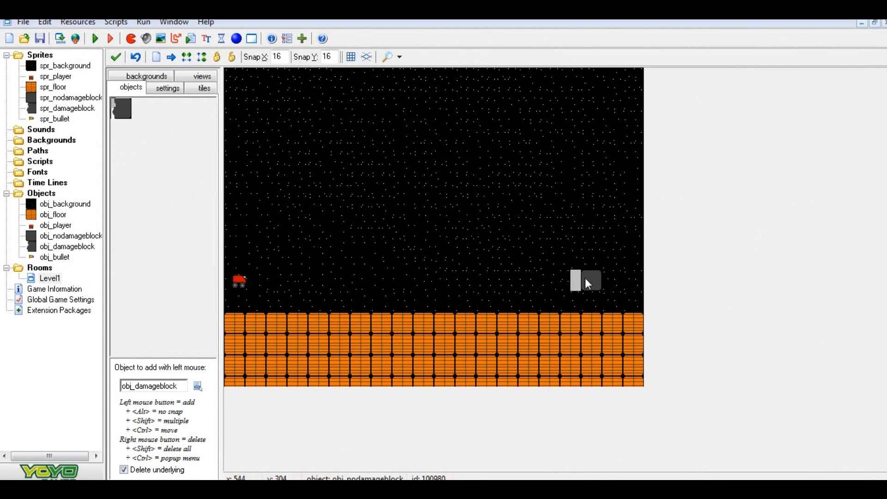
Fill the cleared gap above Level1's floor with obj_background instances.
{"action": "left_click", "coordinate": [152, 386]}
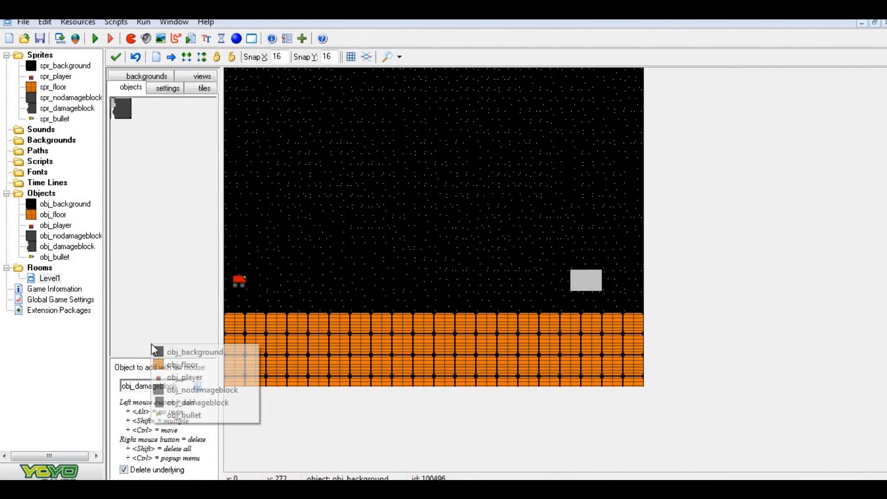
{"action": "left_click", "coordinate": [180, 353]}
{"action": "left_click", "coordinate": [577, 277]}
{"action": "left_click", "coordinate": [589, 278]}
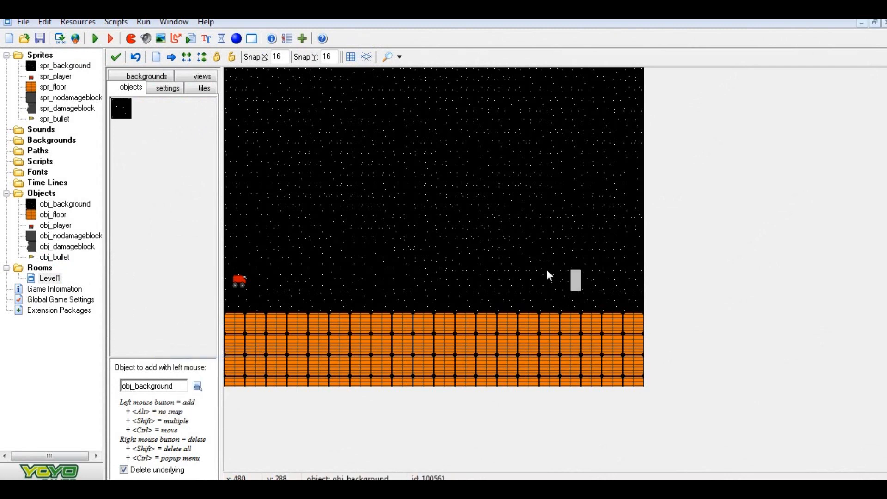
{"action": "left_click", "coordinate": [576, 277]}
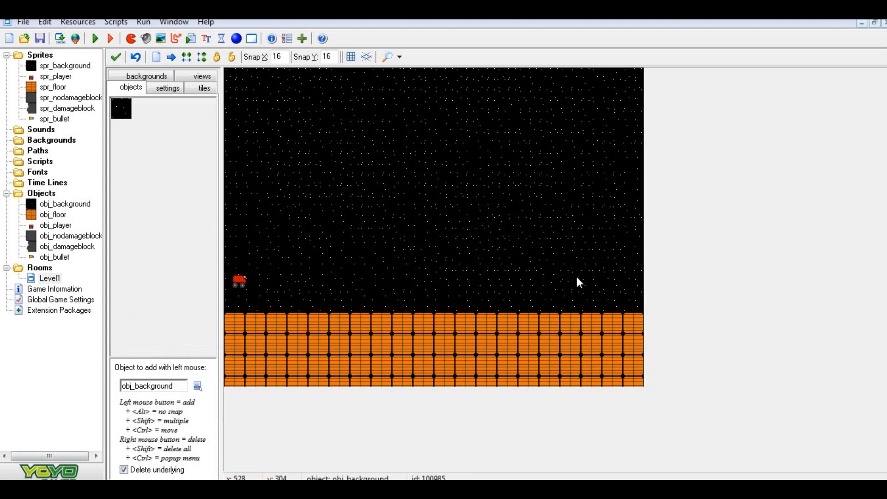
With Delete underlying off, place an obj_nodamageblock just above the floor opposite the player, and confirm the room.
{"action": "left_click", "coordinate": [185, 243]}
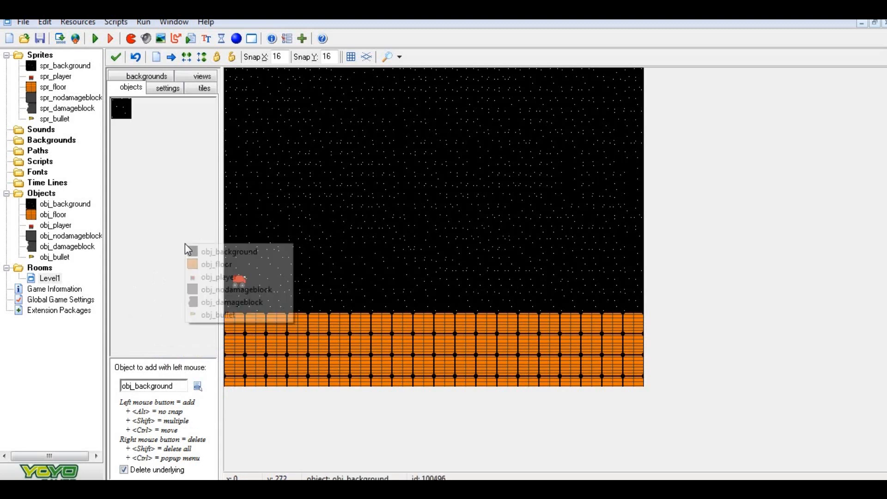
{"action": "left_click", "coordinate": [212, 290]}
{"action": "left_click", "coordinate": [124, 470]}
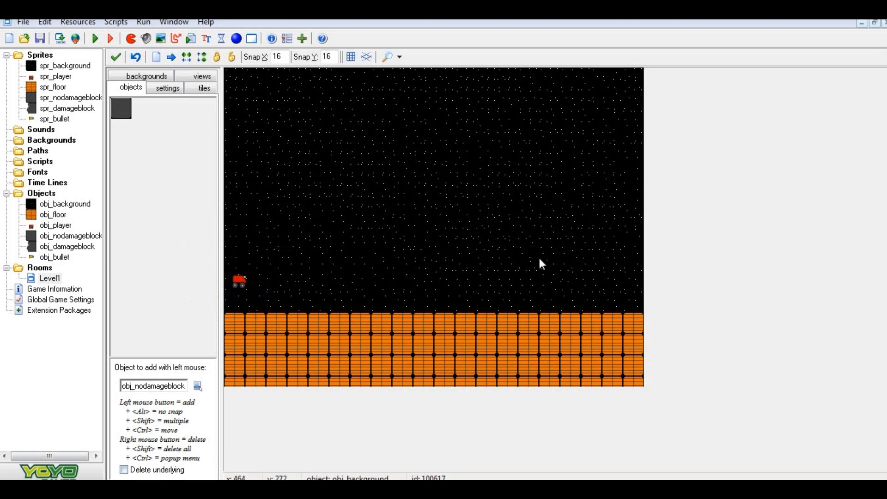
{"action": "left_click", "coordinate": [571, 278]}
{"action": "left_click", "coordinate": [115, 56]}
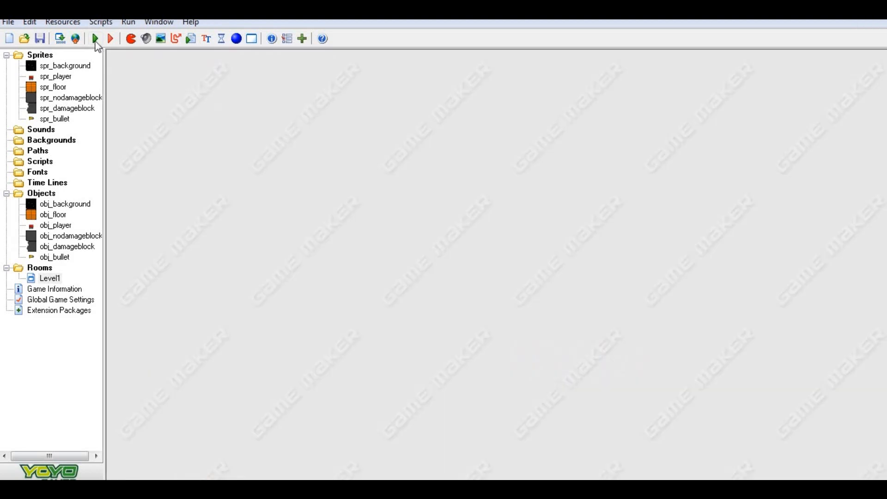
Run the game to test shooting the block and driving the player right towards it, and end the run.
{"action": "left_click", "coordinate": [95, 39]}
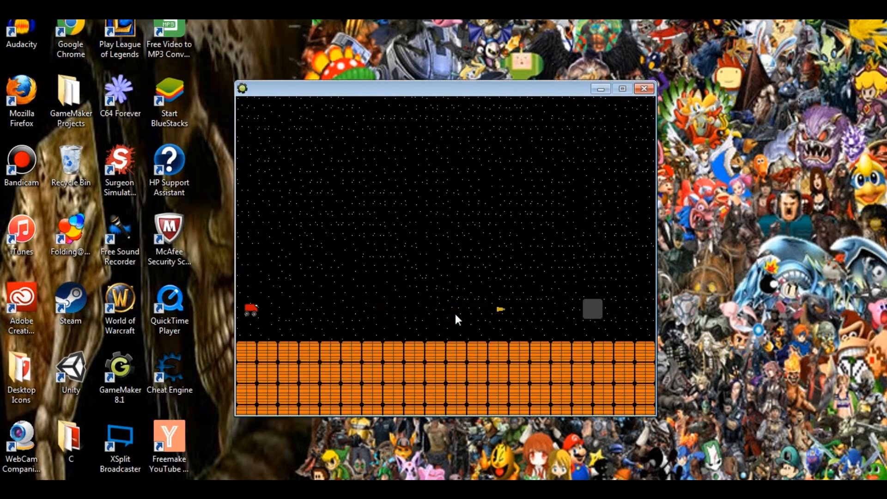
{"action": "key", "text": "space"}
{"action": "key", "text": "Right"}
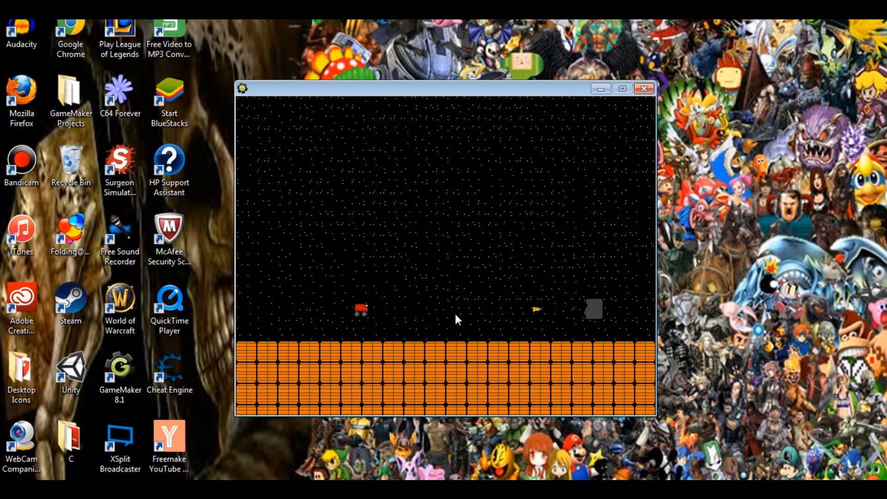
{"action": "key", "text": "Right"}
{"action": "left_click", "coordinate": [644, 88]}
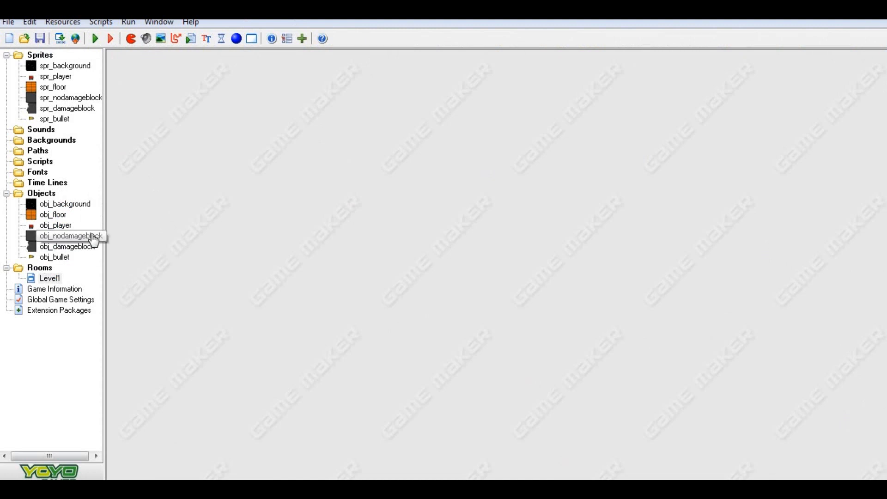
{"action": "left_click", "coordinate": [69, 236]}
{"action": "double_click", "coordinate": [83, 236]}
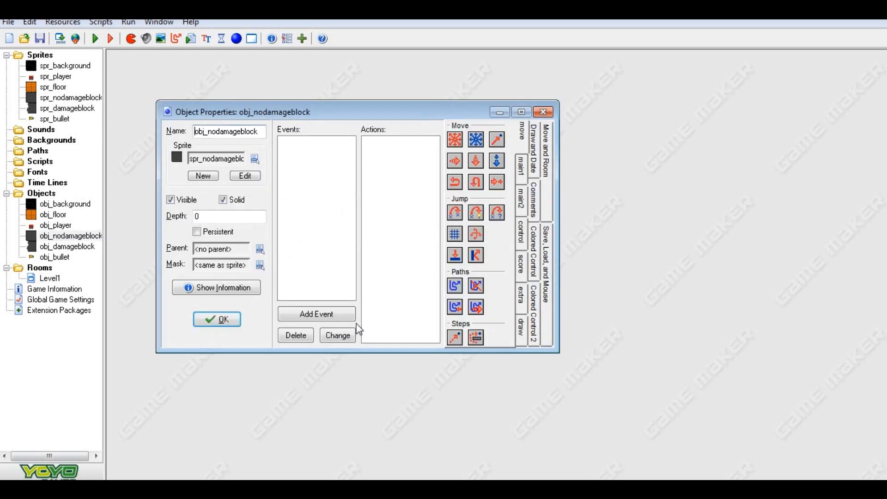
{"action": "left_click", "coordinate": [335, 316]}
{"action": "left_click", "coordinate": [430, 296]}
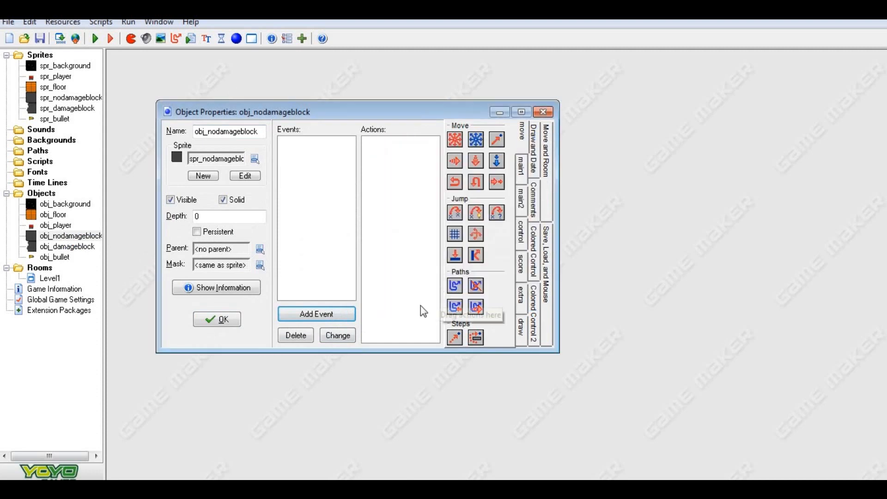
{"action": "left_click", "coordinate": [226, 319]}
Give obj_player a collision event with obj_nodamageblock containing a Move Fixed action with the stop direction and speed 0.
{"action": "left_click", "coordinate": [52, 228]}
{"action": "double_click", "coordinate": [52, 228]}
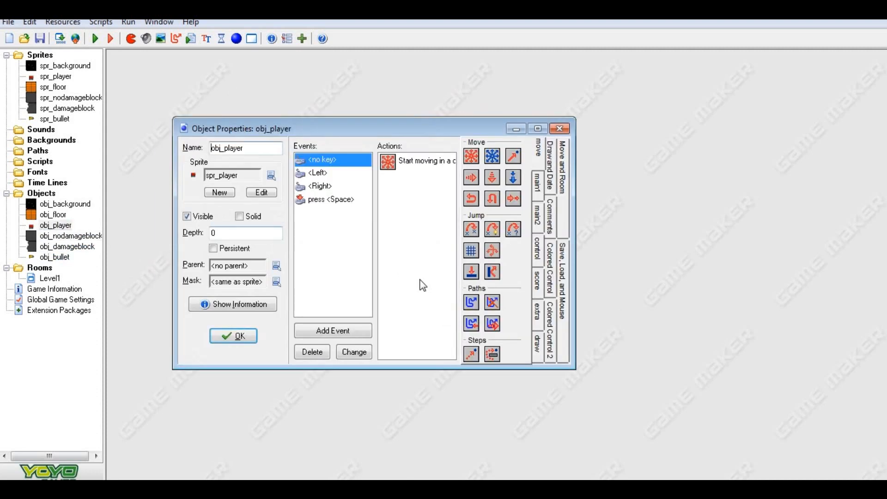
{"action": "left_click", "coordinate": [333, 330]}
{"action": "left_click", "coordinate": [410, 253]}
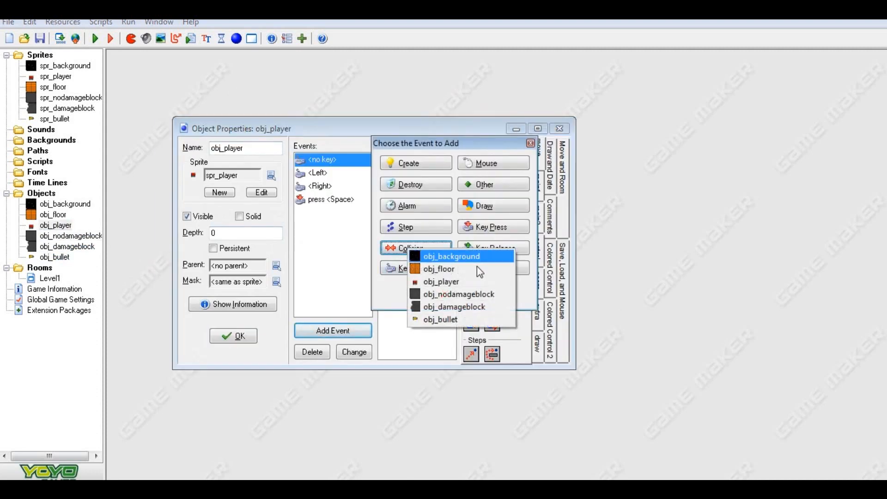
{"action": "left_click", "coordinate": [470, 293]}
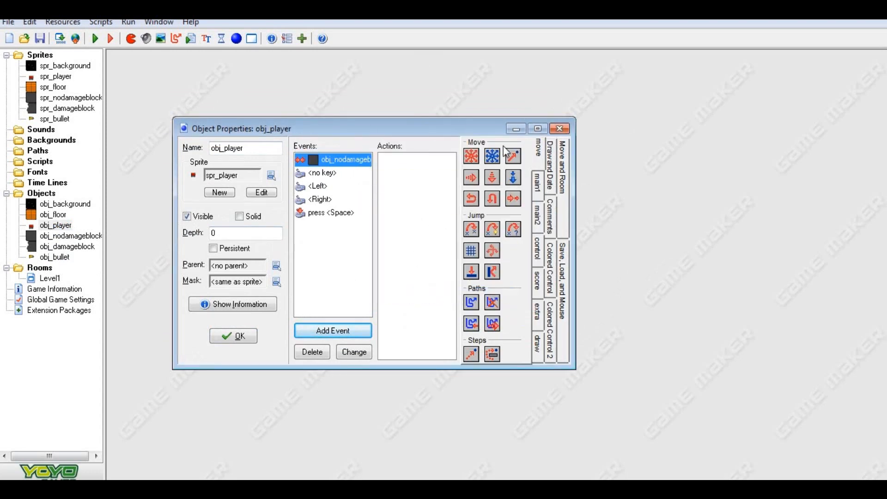
{"action": "left_click_drag", "start_coordinate": [467, 159], "coordinate": [398, 192]}
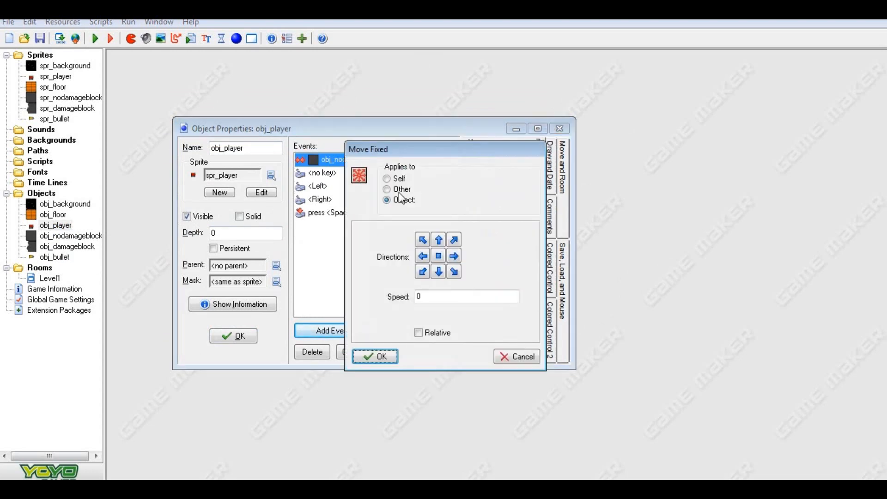
{"action": "left_click", "coordinate": [377, 360]}
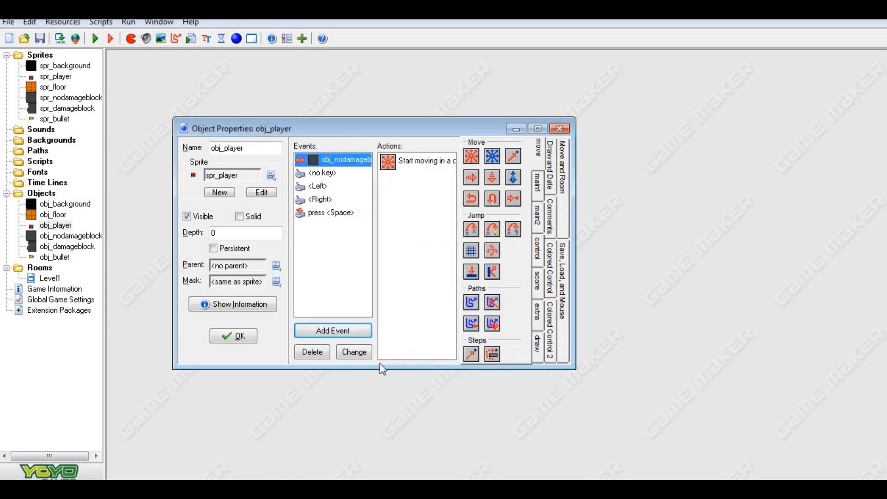
{"action": "left_click", "coordinate": [537, 190]}
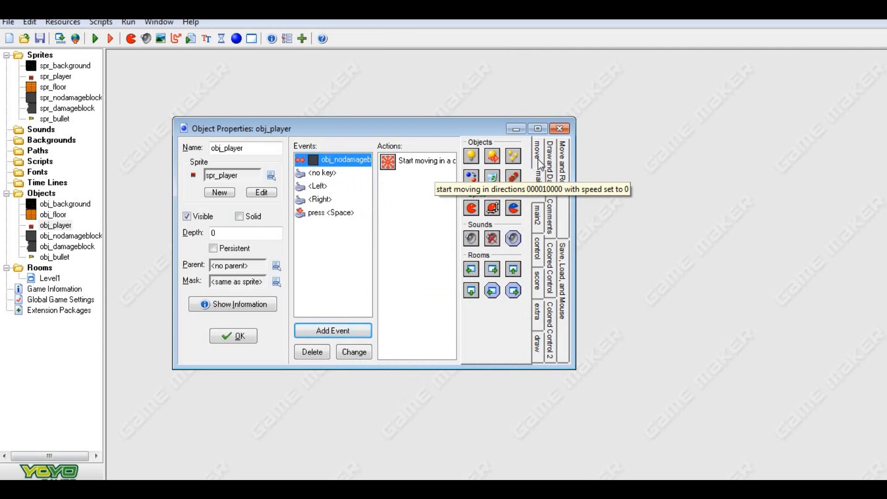
{"action": "left_click", "coordinate": [538, 161]}
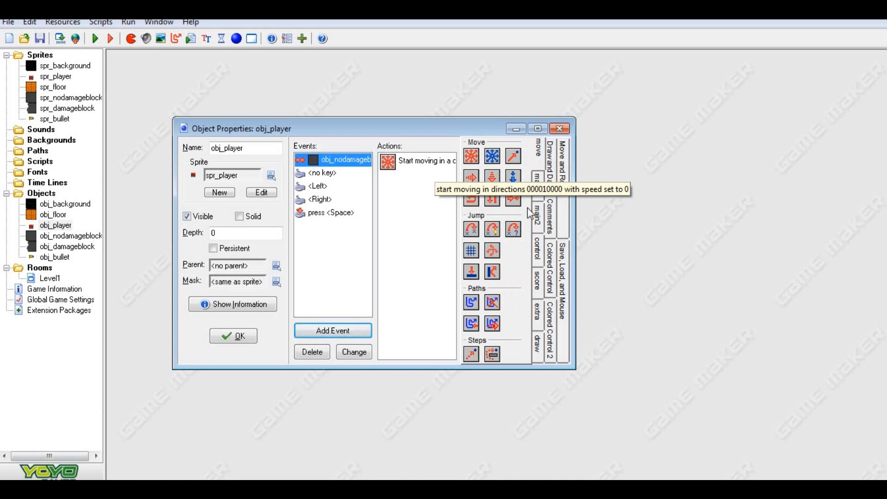
{"action": "left_click", "coordinate": [542, 175]}
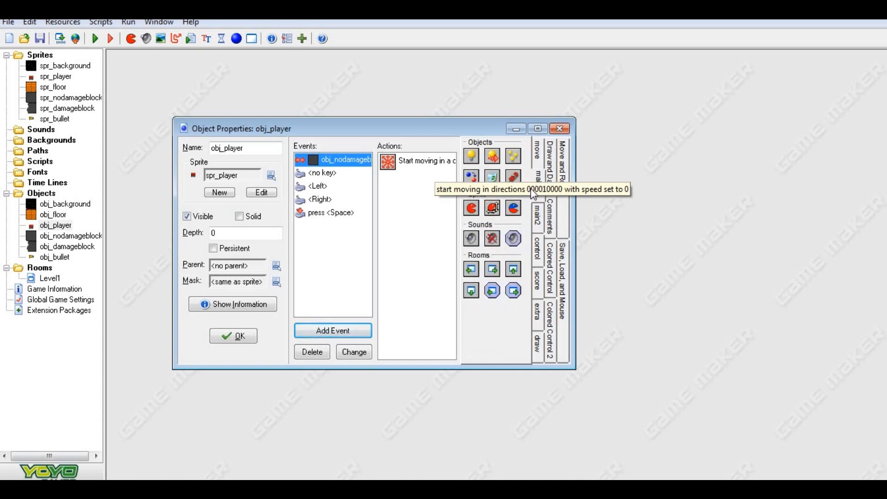
{"action": "left_click", "coordinate": [543, 210]}
{"action": "left_click", "coordinate": [538, 162]}
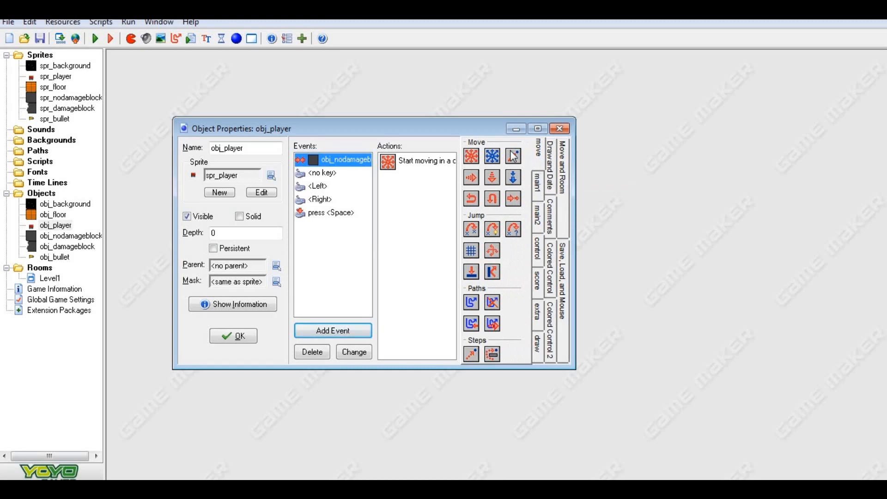
Confirm obj_player, run the game to test its collision with the block by moving left and right, and end the run.
{"action": "left_click", "coordinate": [233, 336]}
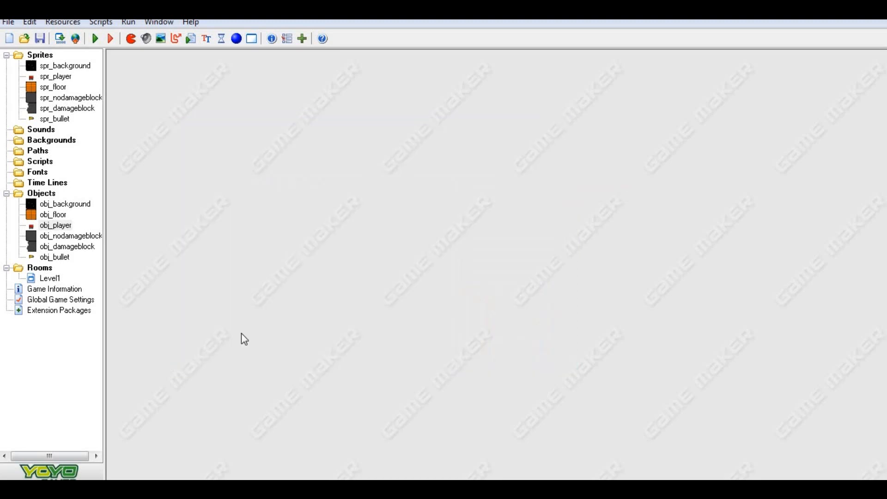
{"action": "left_click", "coordinate": [95, 39]}
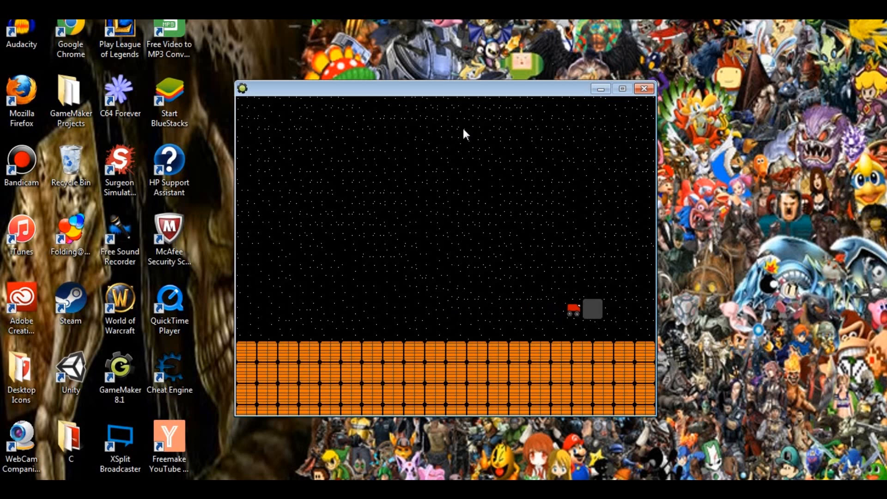
{"action": "key", "text": "Left"}
{"action": "key", "text": "Right"}
{"action": "key", "text": "Left"}
{"action": "key", "text": "Right"}
{"action": "key", "text": "Left"}
{"action": "key", "text": "Right"}
{"action": "key", "text": "Left"}
{"action": "key", "text": "Right"}
{"action": "key", "text": "Left"}
{"action": "key", "text": "Right"}
{"action": "key", "text": "Left"}
{"action": "key", "text": "Right"}
{"action": "key", "text": "Left"}
{"action": "key", "text": "Right"}
{"action": "key", "text": "Left"}
{"action": "key", "text": "Left"}
{"action": "key", "text": "Right"}
{"action": "key", "text": "Left"}
{"action": "key", "text": "Right"}
{"action": "key", "text": "Left"}
{"action": "key", "text": "Right"}
{"action": "left_click", "coordinate": [644, 88]}
Examine the collision mask and bounding box of spr_player, and close the sprite without changes.
{"action": "left_click", "coordinate": [67, 69]}
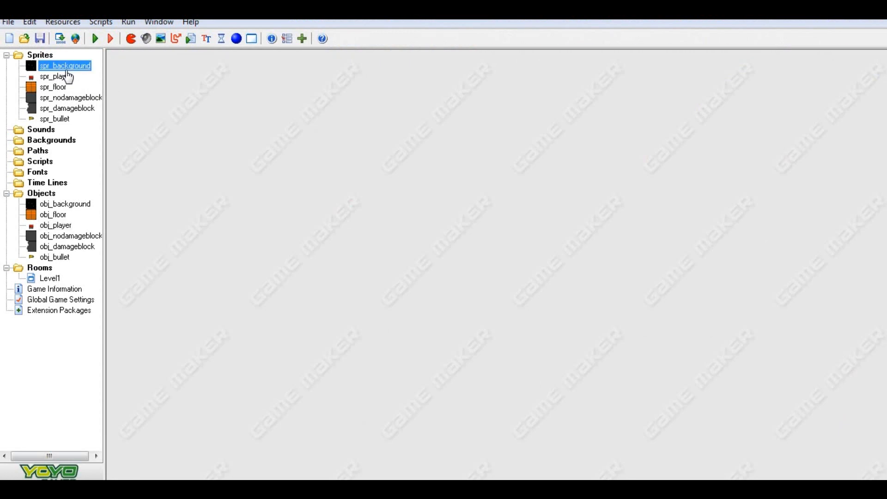
{"action": "double_click", "coordinate": [67, 69]}
{"action": "left_click", "coordinate": [254, 356]}
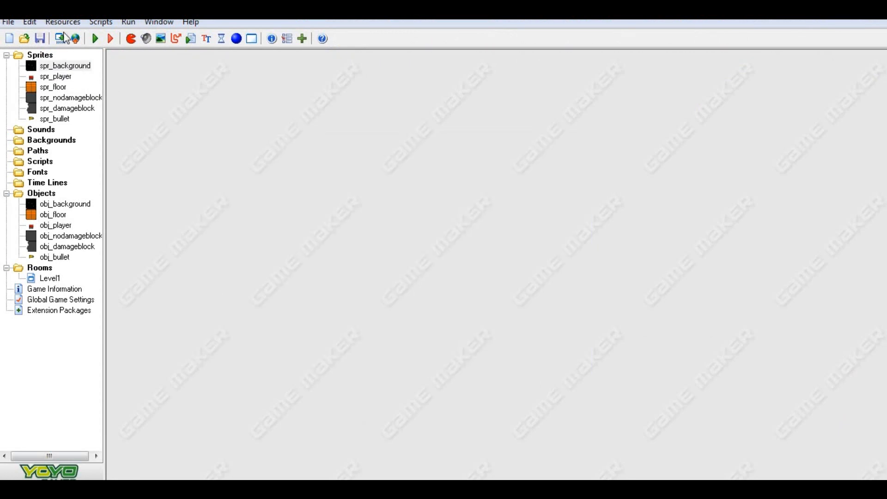
{"action": "double_click", "coordinate": [55, 77]}
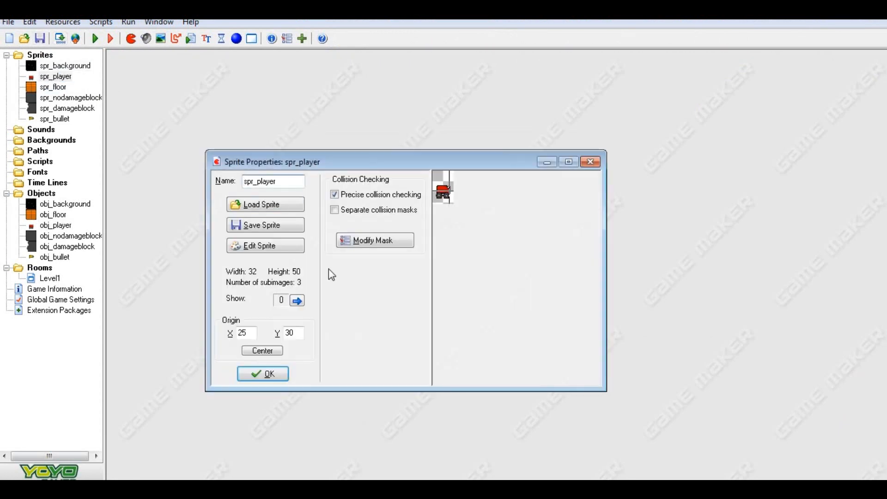
{"action": "left_click", "coordinate": [372, 240]}
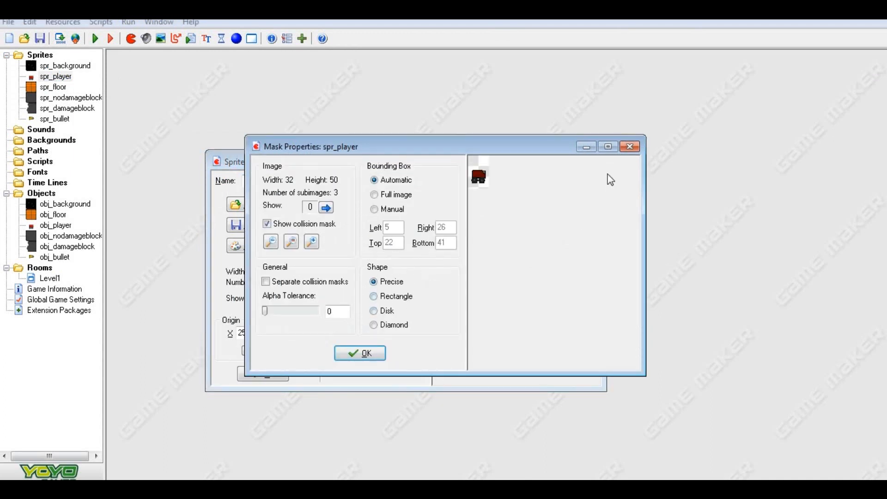
{"action": "left_click", "coordinate": [372, 354]}
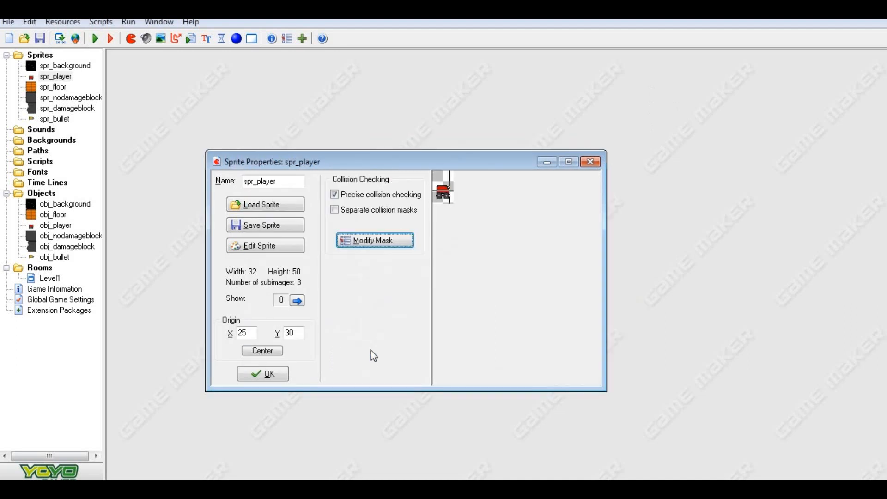
{"action": "left_click", "coordinate": [373, 242]}
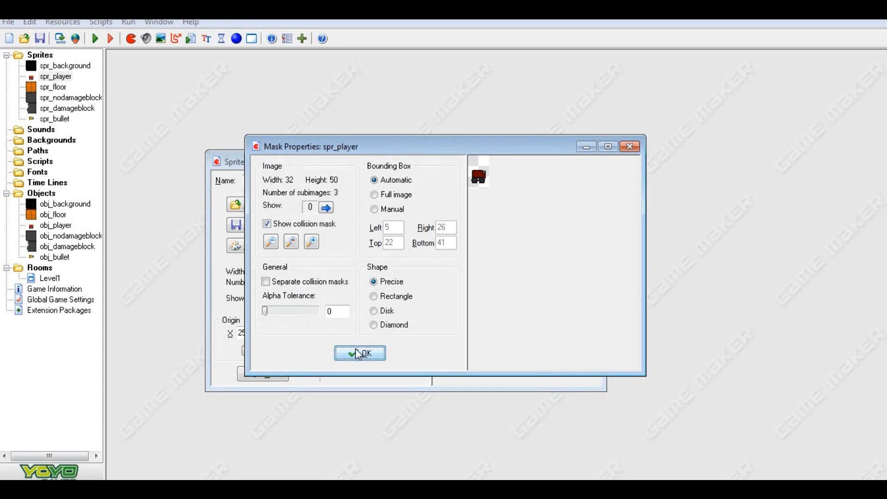
{"action": "left_click", "coordinate": [358, 354]}
{"action": "left_click", "coordinate": [252, 373]}
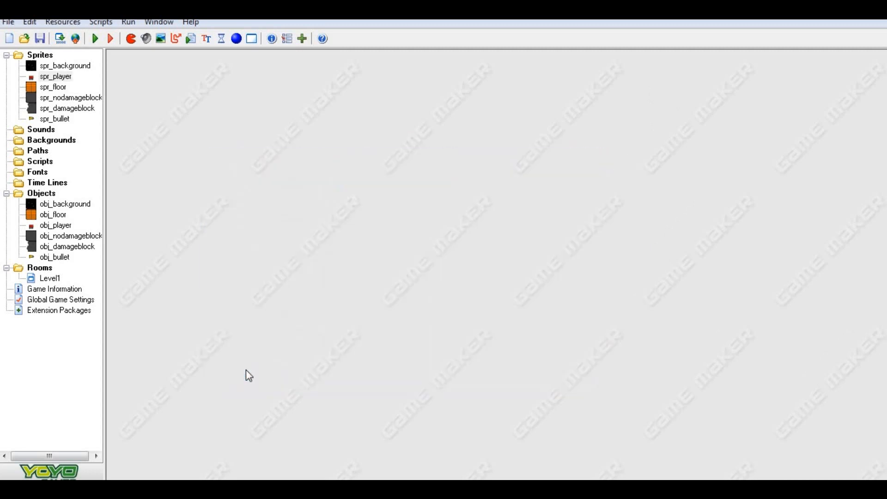
Save the game and create an empty sprite named spr_levelup.
{"action": "left_click", "coordinate": [41, 38]}
{"action": "left_click", "coordinate": [705, 154]}
{"action": "left_click", "coordinate": [131, 39]}
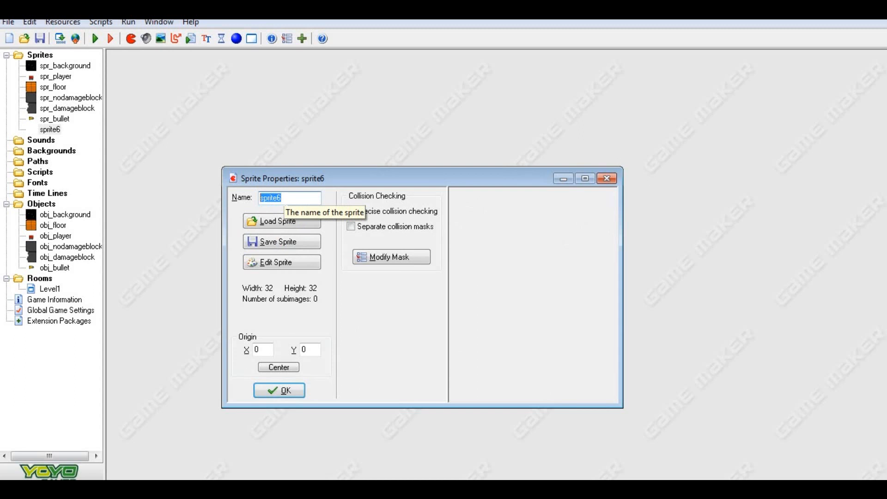
{"action": "type", "text": "spr_level"}
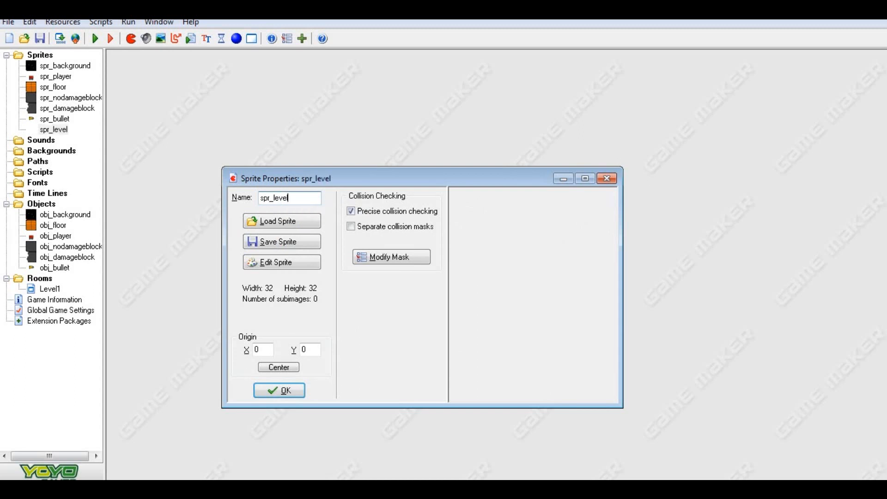
{"action": "type", "text": "up"}
{"action": "key", "text": "Return"}
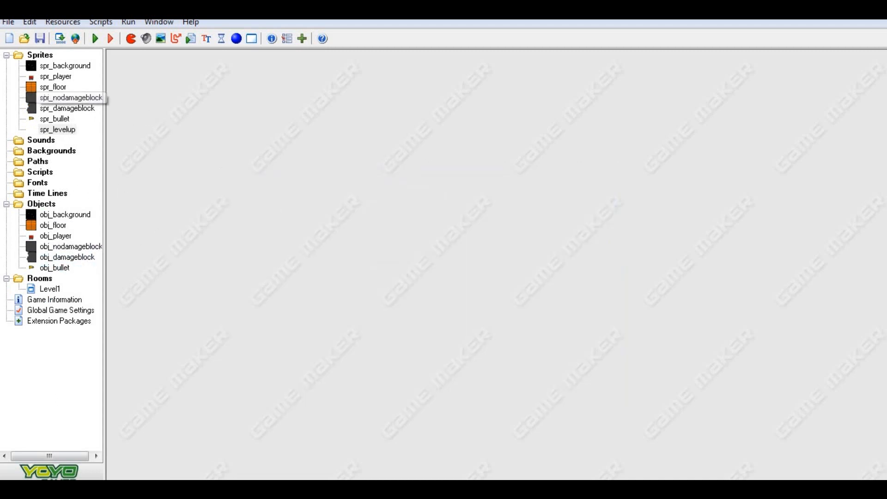
Create an object named obj_levelup and assign it the sprite spr_levelup.
{"action": "left_click", "coordinate": [237, 39]}
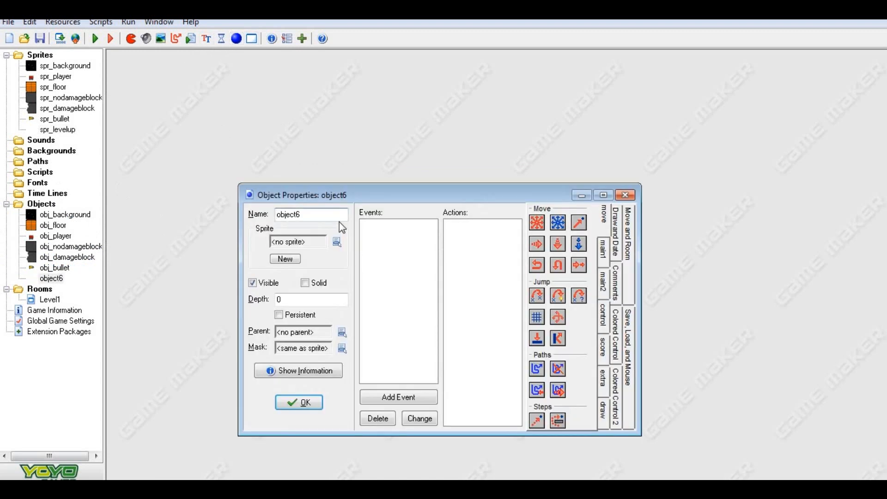
{"action": "type", "text": "ojb"}
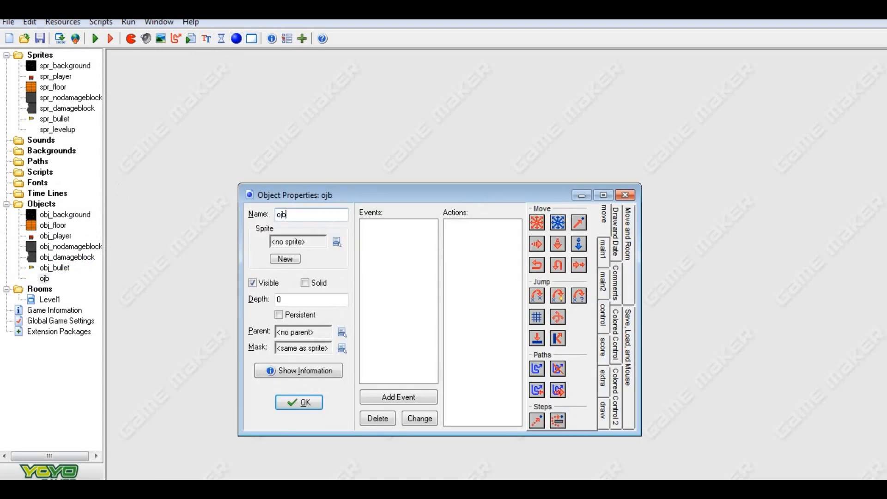
{"action": "type", "text": "j_levelup"}
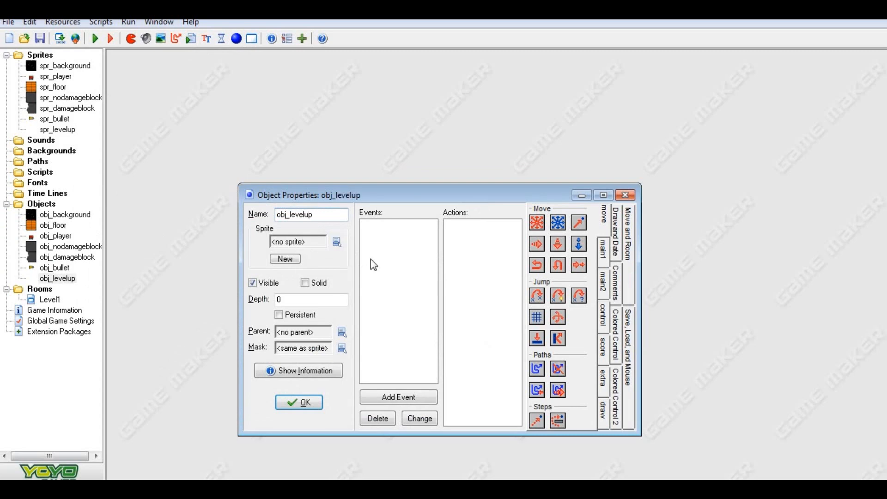
{"action": "left_click", "coordinate": [337, 242]}
{"action": "left_click", "coordinate": [402, 339]}
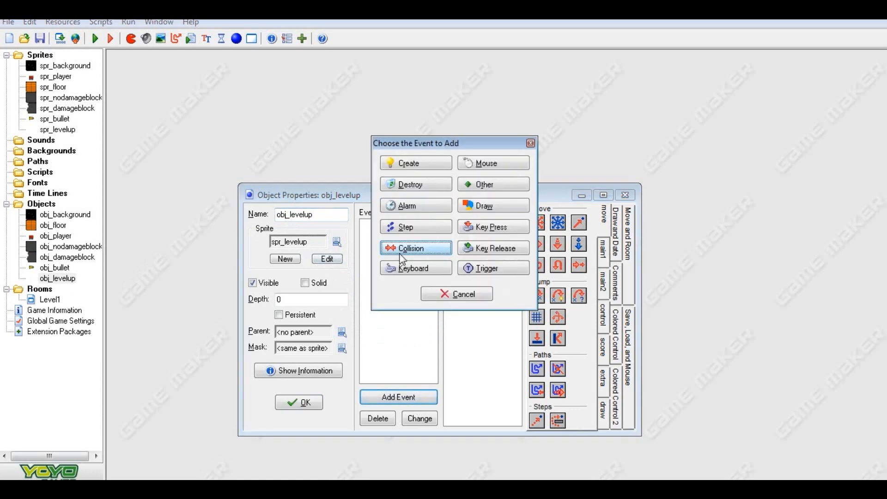
Give obj_levelup a Create event containing a Create Instance action with no object chosen.
{"action": "left_click", "coordinate": [430, 167]}
{"action": "left_click", "coordinate": [606, 259]}
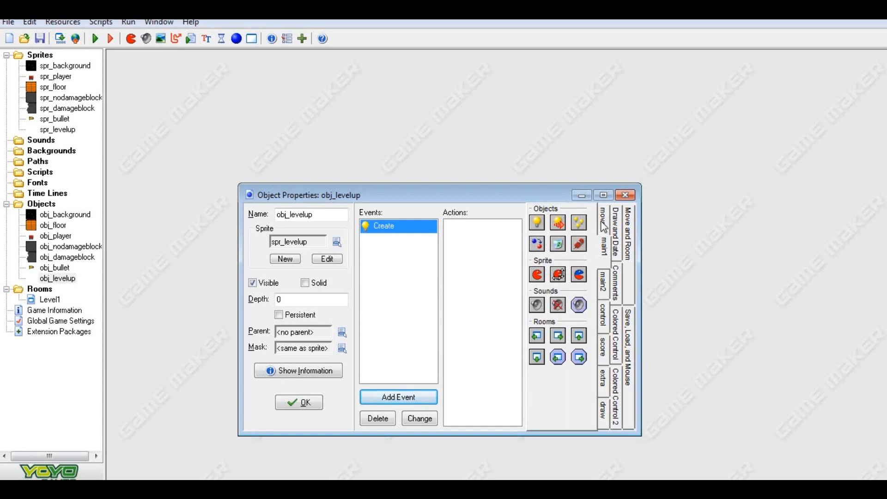
{"action": "left_click_drag", "start_coordinate": [537, 224], "coordinate": [508, 240]}
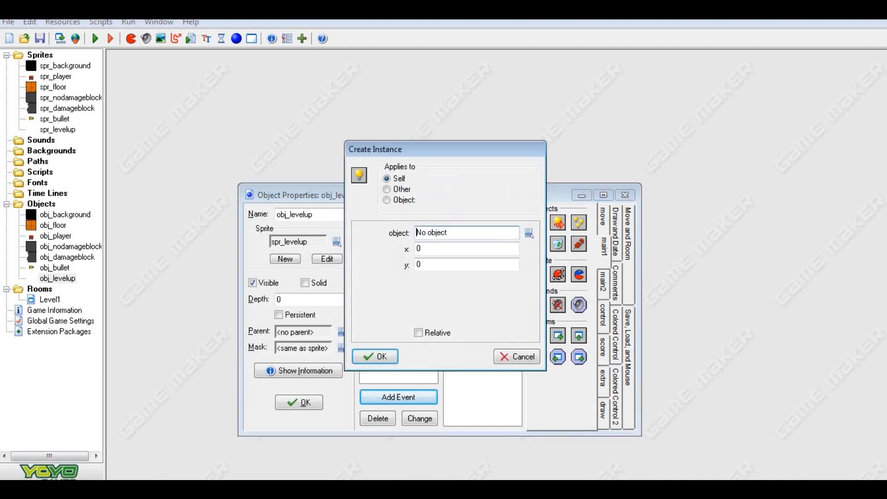
{"action": "left_click", "coordinate": [528, 233]}
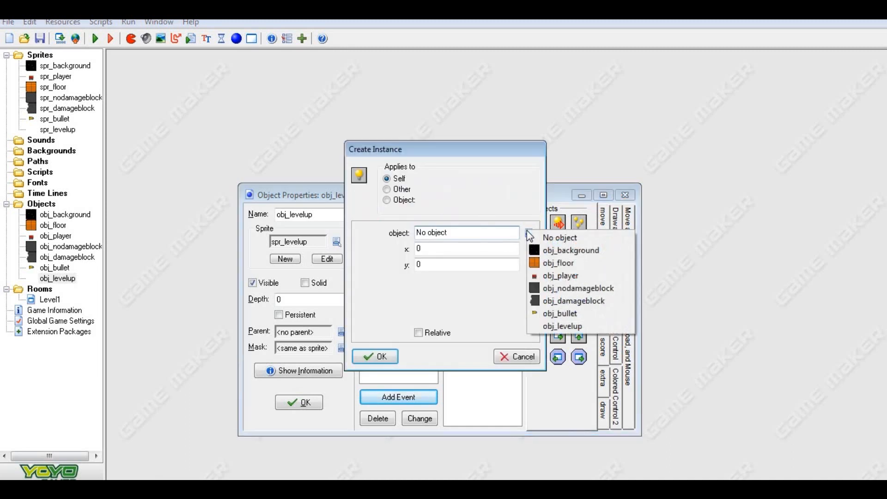
{"action": "left_click", "coordinate": [527, 231]}
{"action": "left_click", "coordinate": [374, 349]}
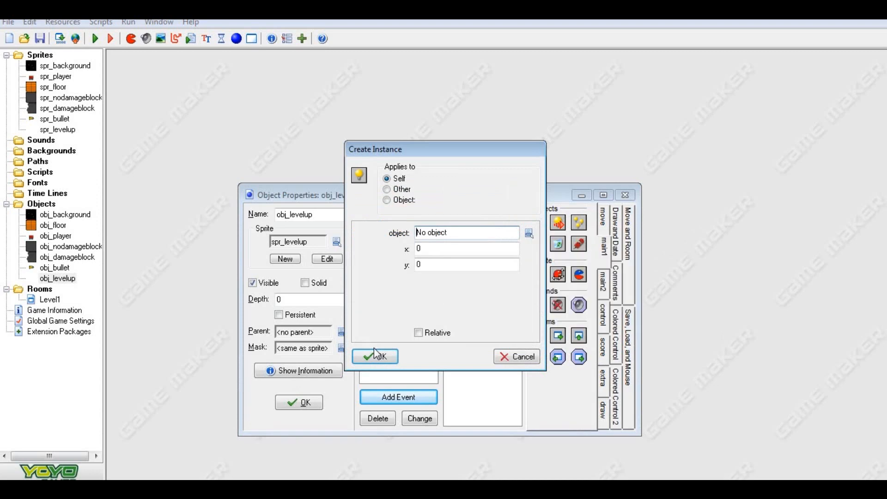
{"action": "left_click", "coordinate": [376, 354]}
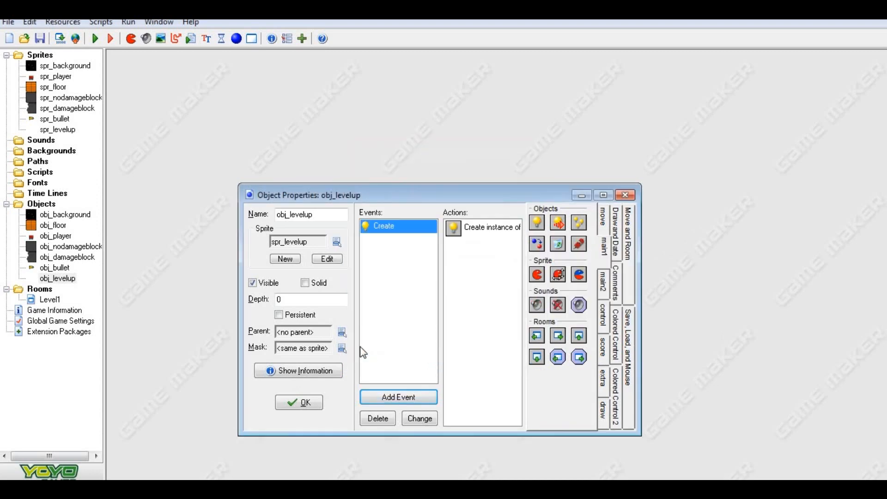
Create an empty sprite named spr_levelupitem.
{"action": "left_click", "coordinate": [130, 38]}
{"action": "left_click_drag", "start_coordinate": [209, 81], "coordinate": [103, 86]}
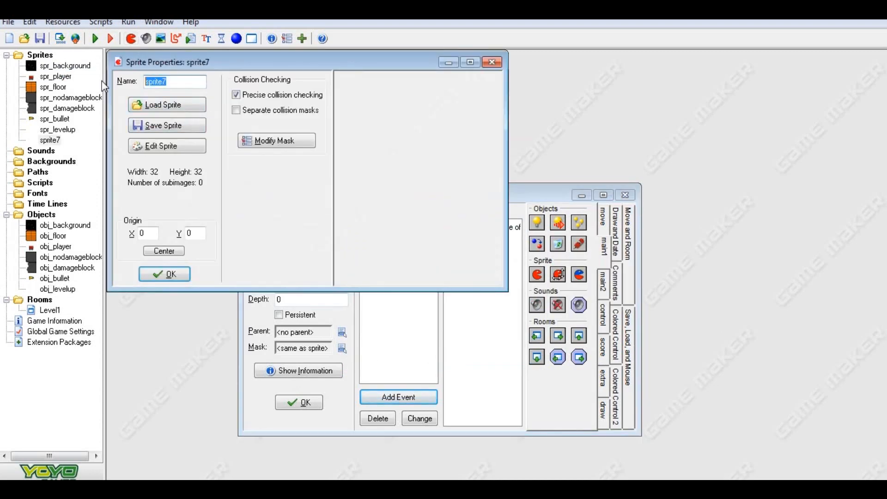
{"action": "type", "text": "spr_"}
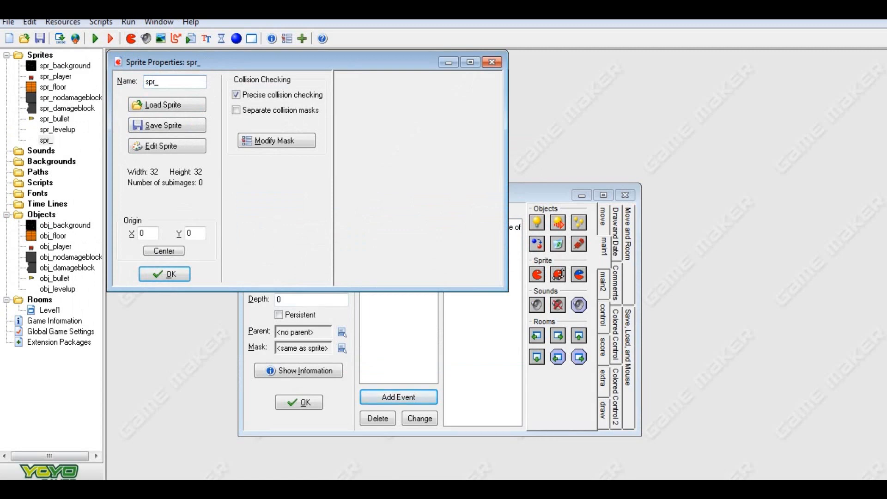
{"action": "type", "text": "levelupi"}
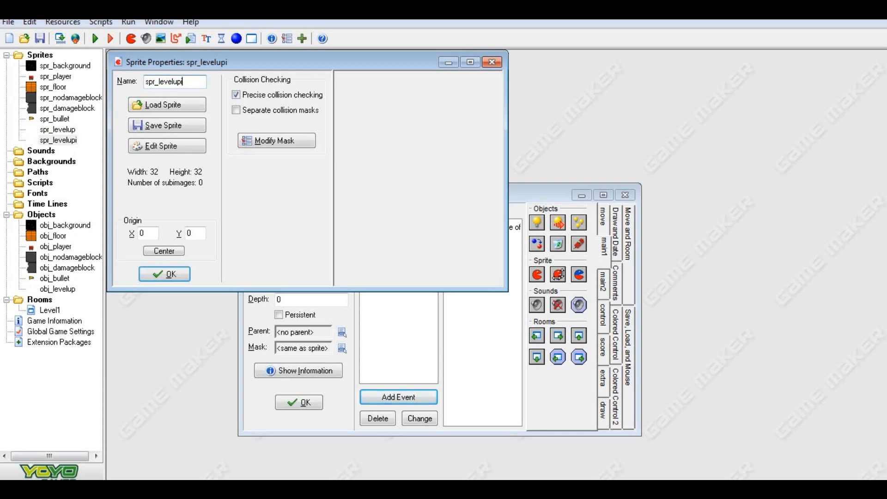
{"action": "type", "text": "tem"}
{"action": "key", "text": "Return"}
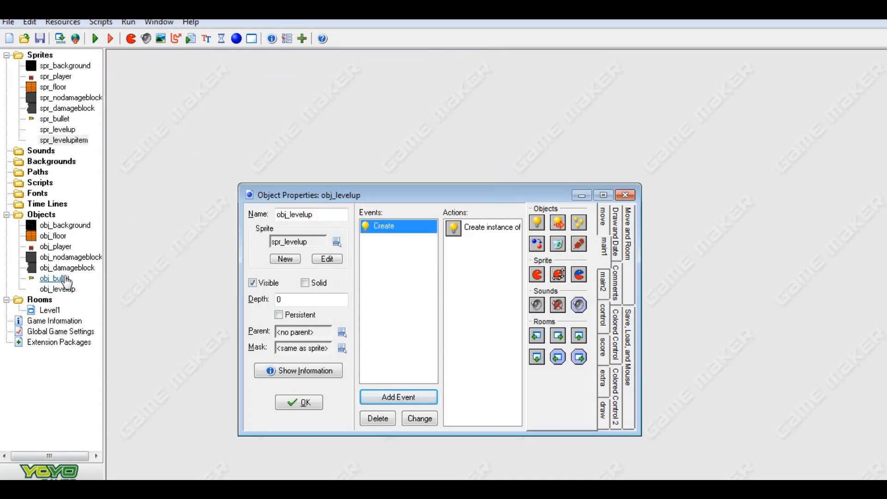
Create an object named obj_levelupitem with the sprite spr_levelupitem and confirm it.
{"action": "left_click", "coordinate": [236, 39]}
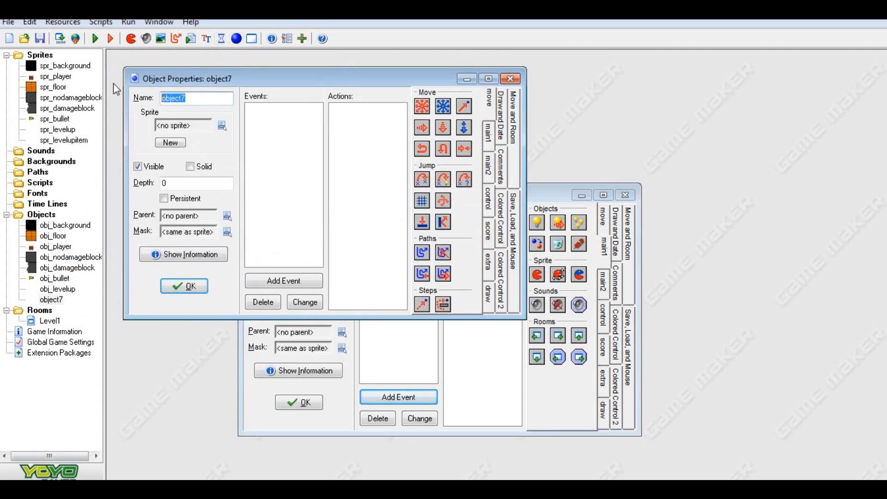
{"action": "type", "text": "obj_levelu"}
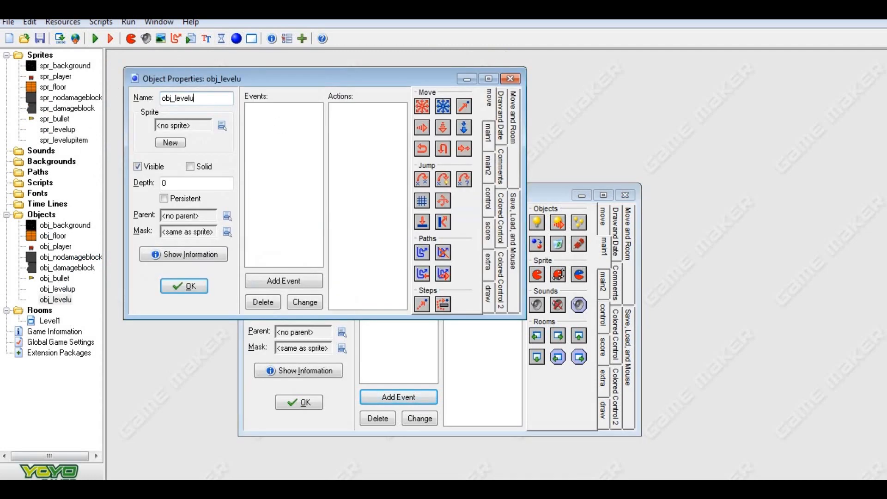
{"action": "type", "text": "pit"}
{"action": "key", "text": "BackSpace"}
{"action": "type", "text": "item"}
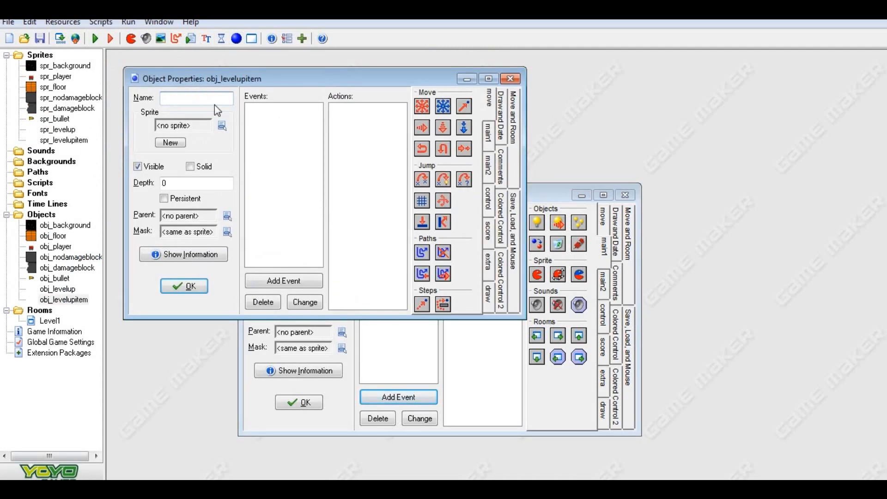
{"action": "left_click", "coordinate": [222, 125]}
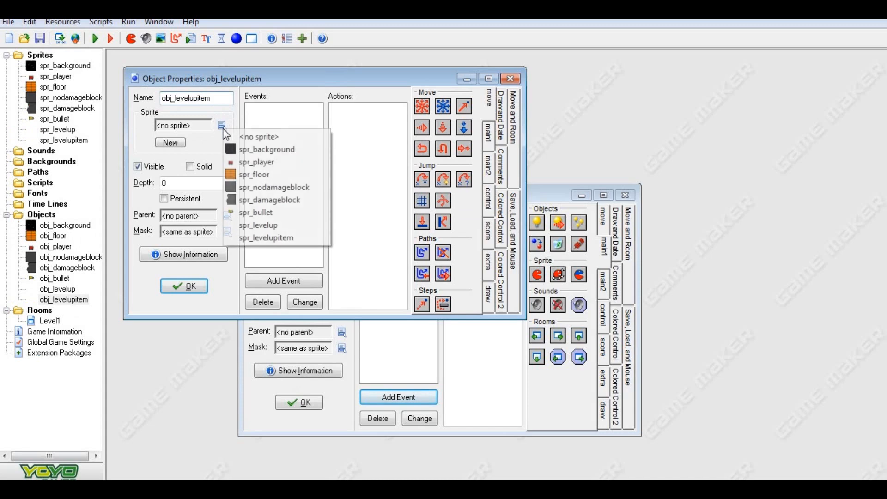
{"action": "left_click", "coordinate": [290, 238]}
{"action": "left_click", "coordinate": [184, 286]}
Set obj_levelup's Create Instance action to create obj_levelupitem at position x, y, and confirm the object.
{"action": "double_click", "coordinate": [464, 227]}
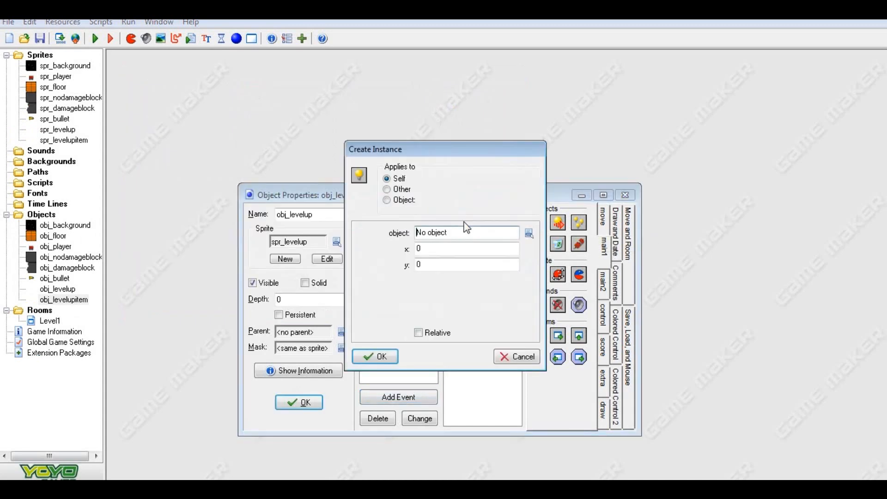
{"action": "left_click", "coordinate": [529, 233]}
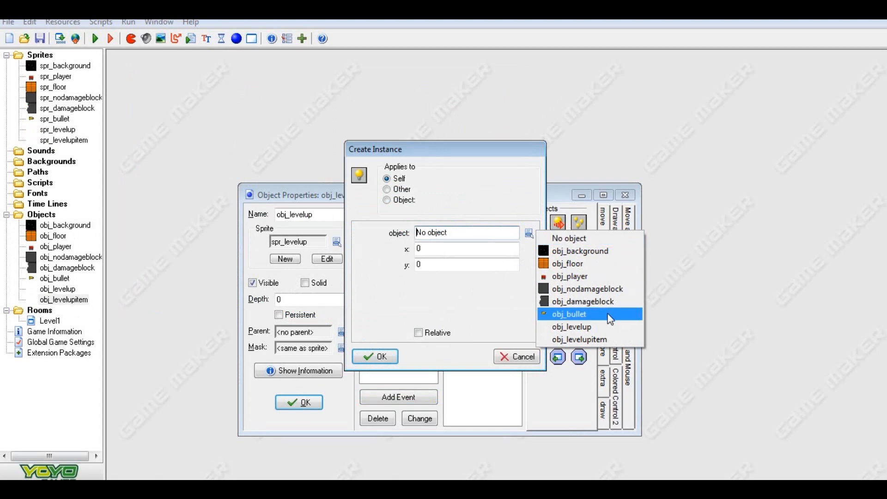
{"action": "left_click", "coordinate": [609, 339]}
{"action": "key", "text": "Tab"}
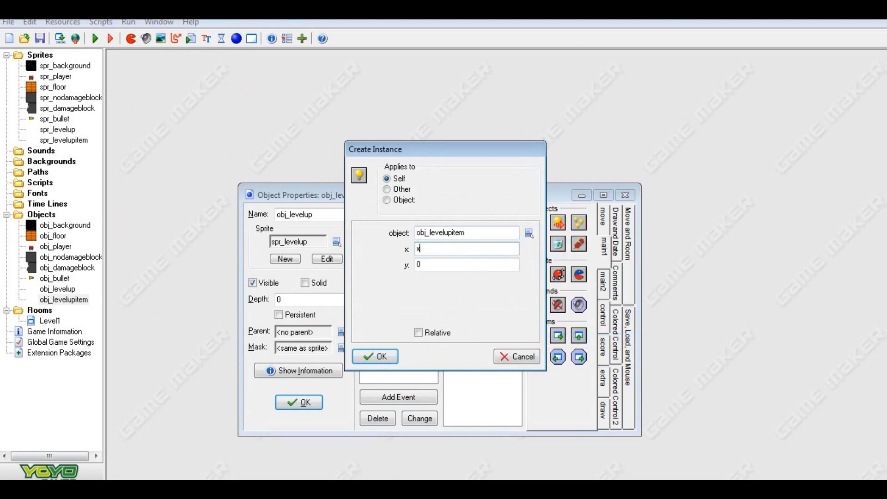
{"action": "key", "text": "Tab"}
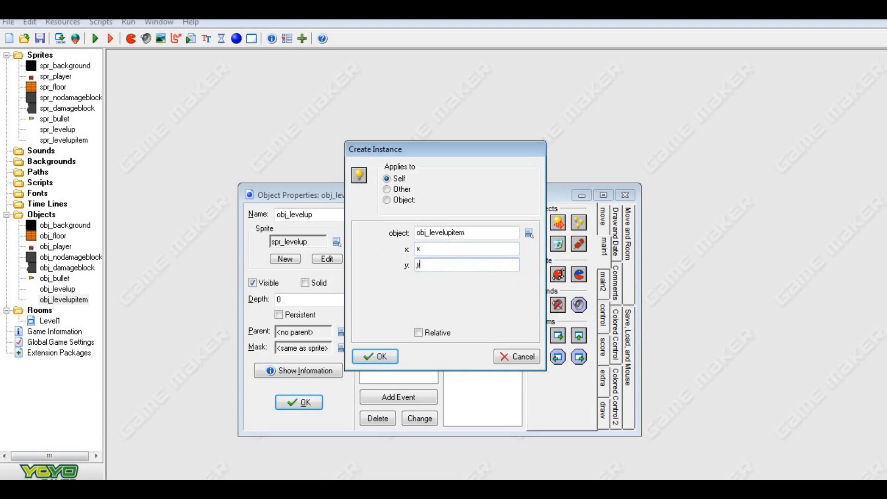
{"action": "left_click", "coordinate": [393, 357]}
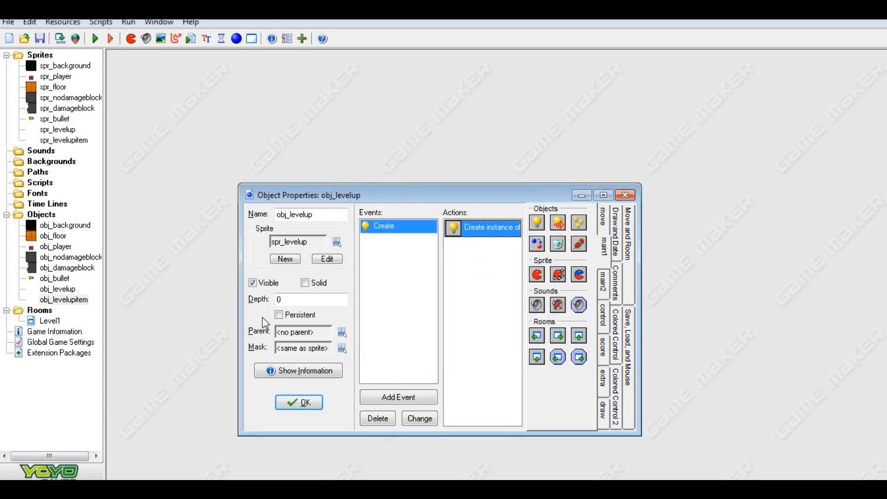
{"action": "left_click", "coordinate": [287, 398]}
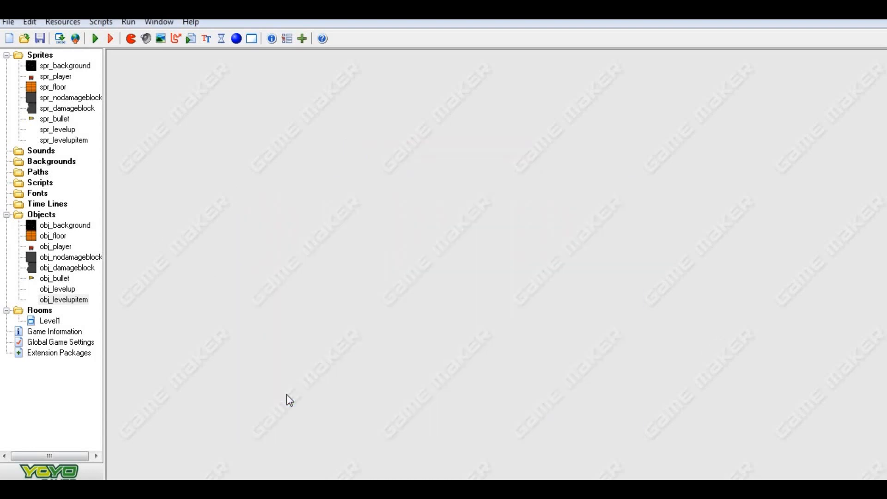
Open obj_damageblock and add a Destroy event to it.
{"action": "double_click", "coordinate": [66, 269]}
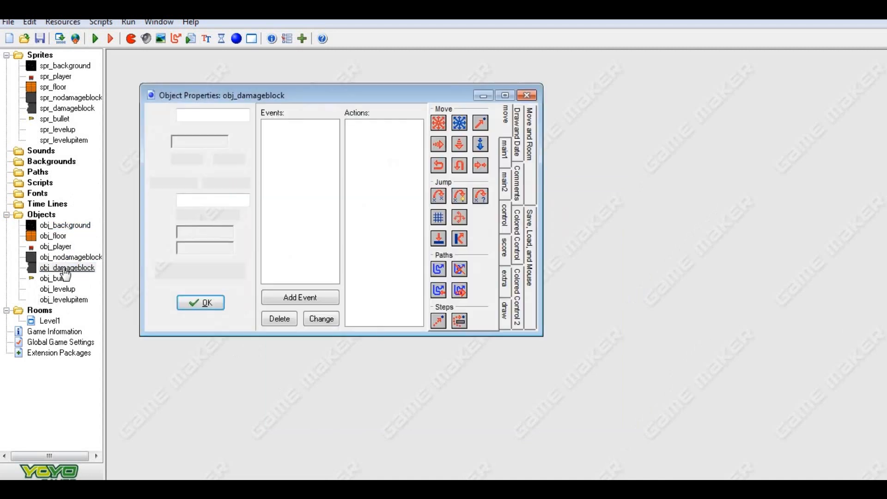
{"action": "left_click", "coordinate": [200, 303]}
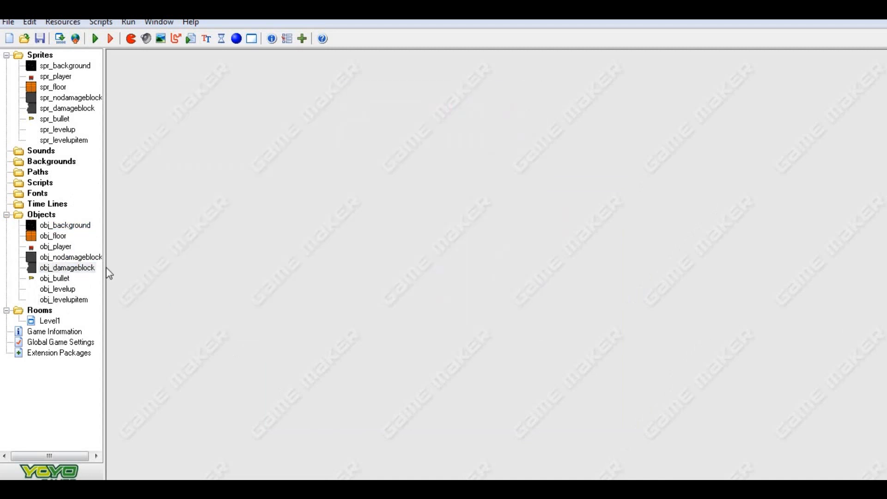
{"action": "double_click", "coordinate": [65, 268]}
{"action": "left_click", "coordinate": [316, 314]}
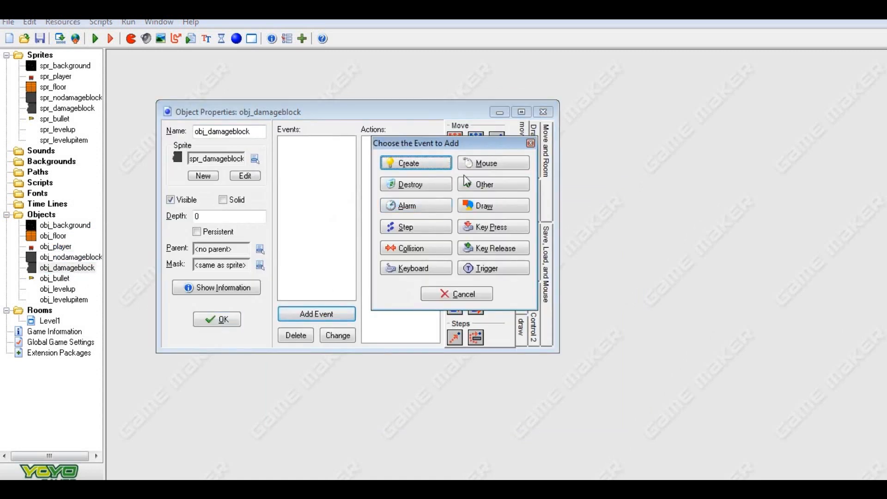
{"action": "left_click", "coordinate": [413, 187]}
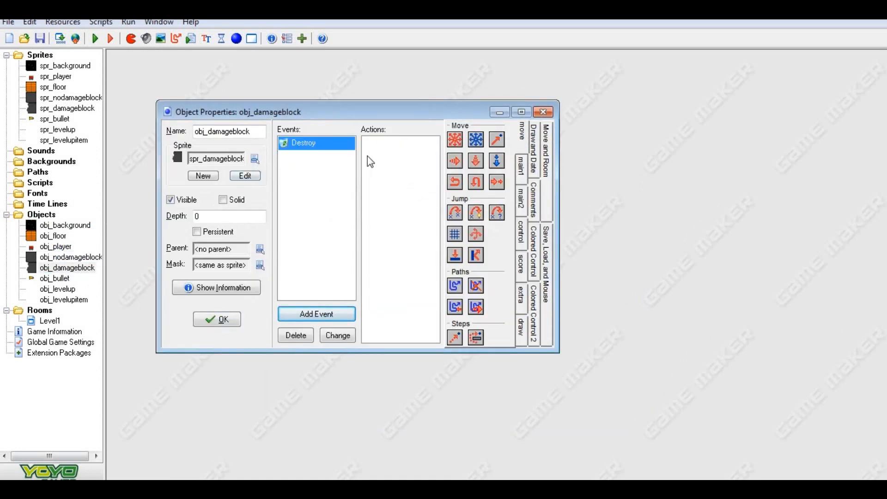
Add a Create Instance action for obj_levelup at x, y to obj_damageblock's Destroy event, and confirm the object.
{"action": "left_click", "coordinate": [517, 169]}
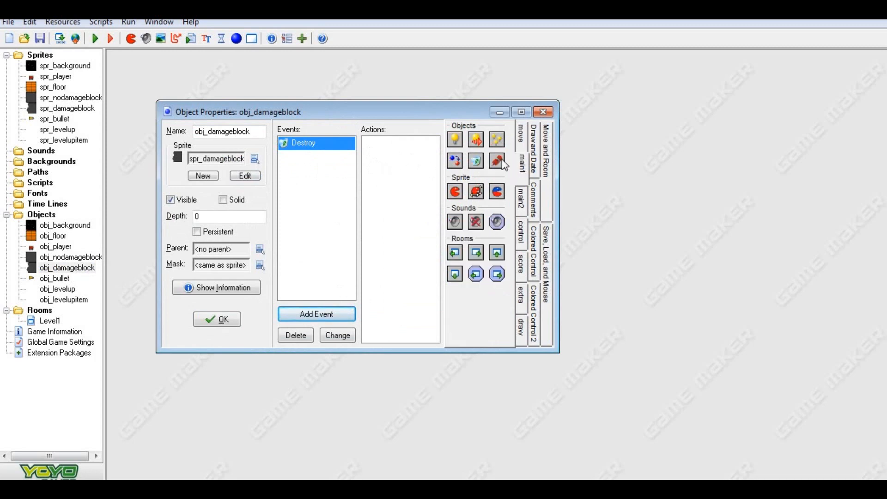
{"action": "left_click_drag", "start_coordinate": [462, 140], "coordinate": [400, 143]}
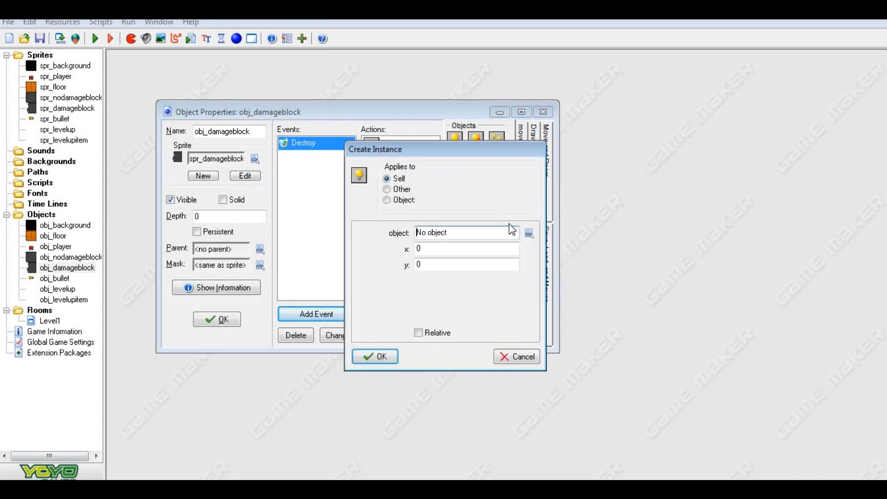
{"action": "left_click", "coordinate": [529, 233]}
{"action": "left_click", "coordinate": [575, 334]}
{"action": "key", "text": "Tab"}
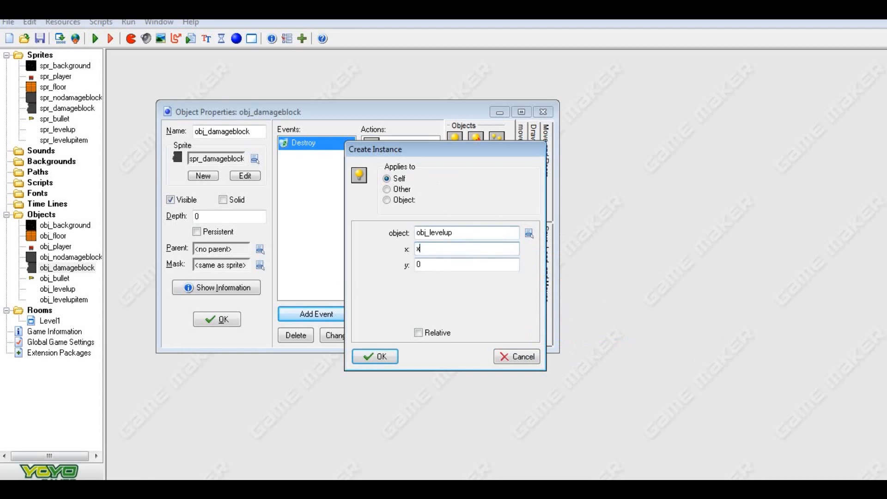
{"action": "key", "text": "Tab"}
{"action": "type", "text": "y"}
{"action": "left_click", "coordinate": [375, 357]}
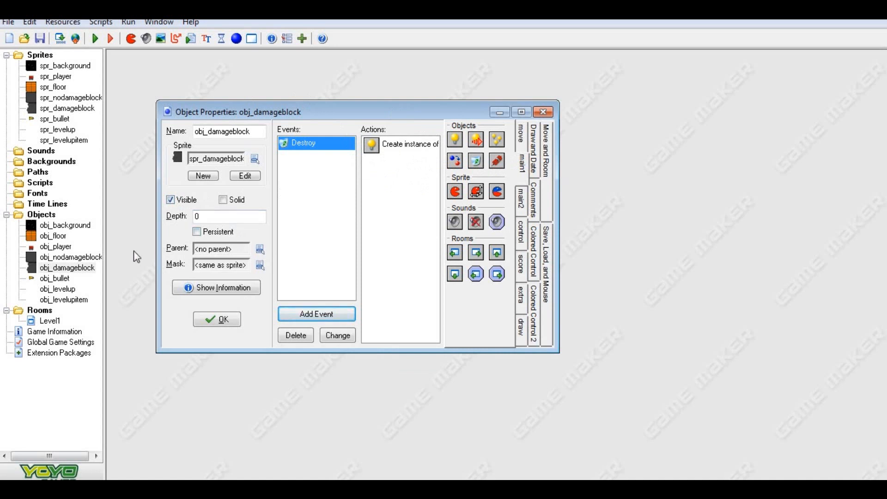
{"action": "left_click", "coordinate": [219, 318]}
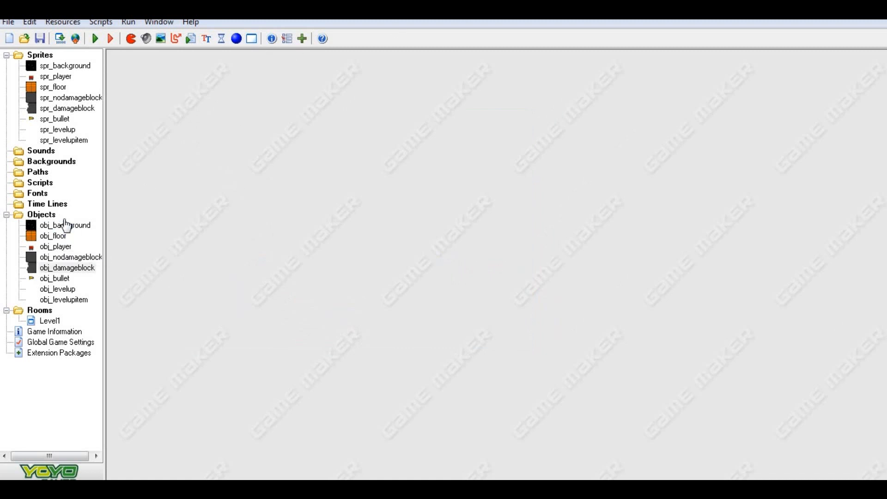
Create a blank 32 × 32 image in the spr_levelup sprite.
{"action": "double_click", "coordinate": [57, 289]}
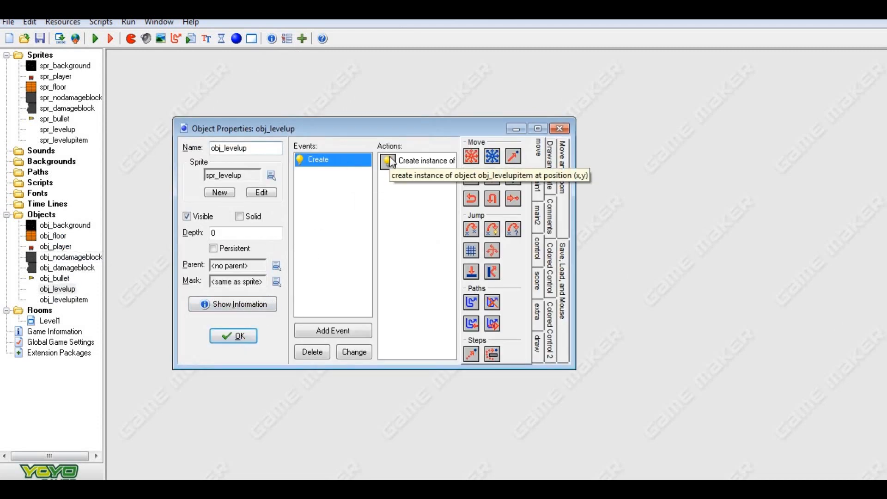
{"action": "left_click", "coordinate": [225, 336]}
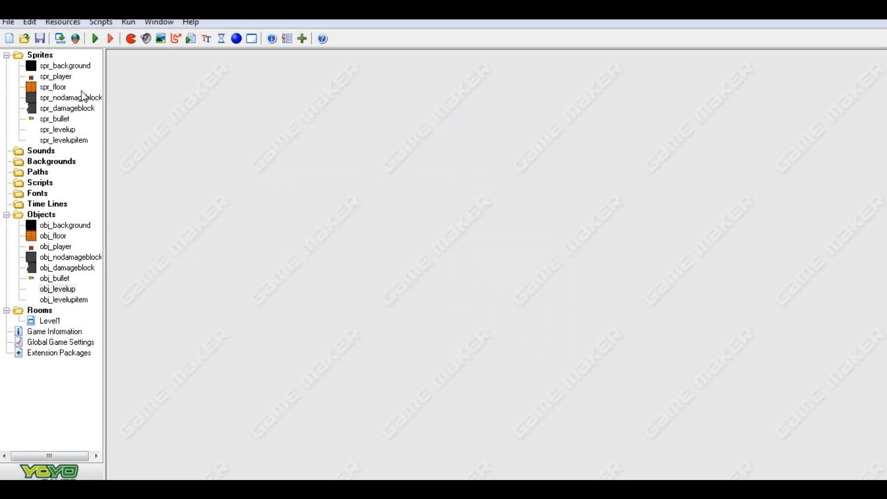
{"action": "left_click", "coordinate": [70, 131]}
{"action": "double_click", "coordinate": [70, 133]}
{"action": "left_click", "coordinate": [283, 223]}
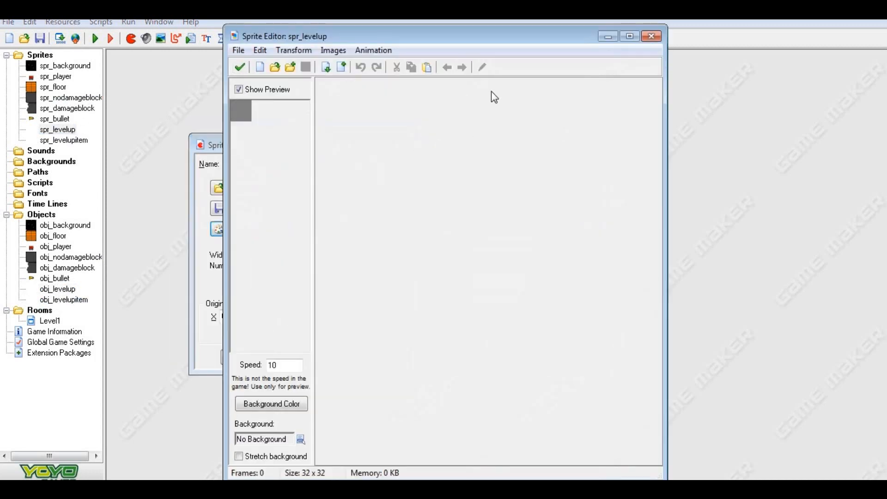
{"action": "left_click", "coordinate": [238, 50]}
{"action": "left_click", "coordinate": [268, 77]}
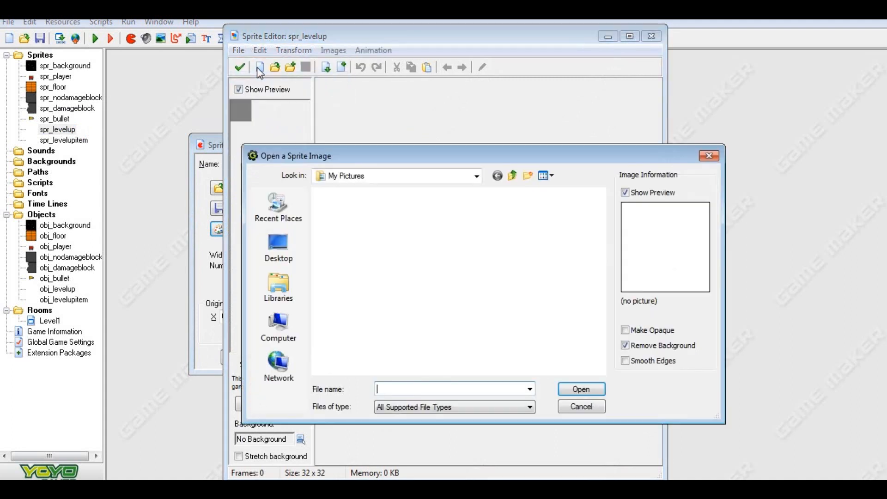
{"action": "left_click", "coordinate": [703, 156]}
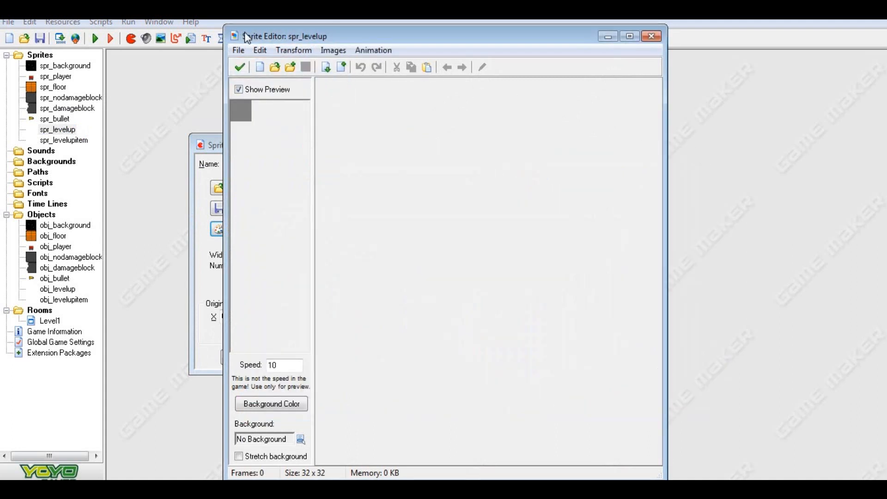
{"action": "left_click", "coordinate": [238, 50]}
{"action": "left_click", "coordinate": [254, 64]}
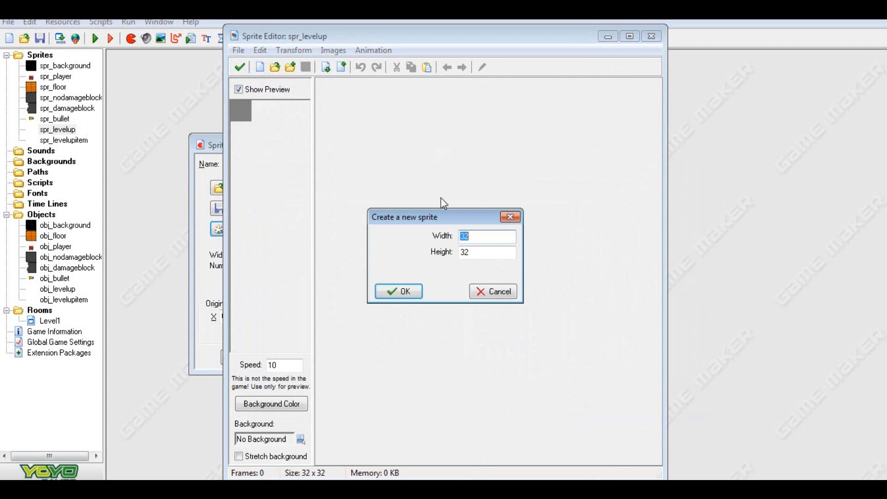
{"action": "left_click", "coordinate": [398, 291]}
Draw the letters LVL in blue across the spr_levelup image with the Line tool.
{"action": "left_click", "coordinate": [482, 67]}
{"action": "left_click", "coordinate": [436, 44]}
{"action": "left_click", "coordinate": [435, 43]}
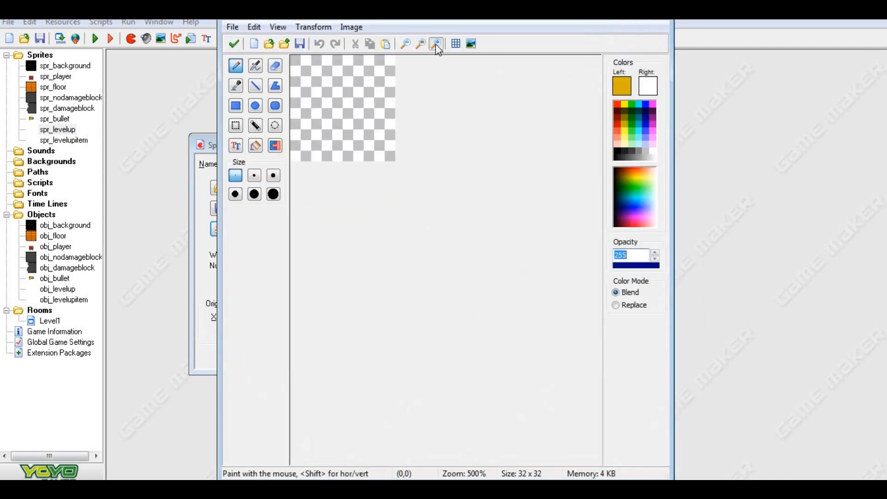
{"action": "left_click", "coordinate": [436, 44]}
{"action": "left_click", "coordinate": [435, 44]}
{"action": "left_click", "coordinate": [256, 85]}
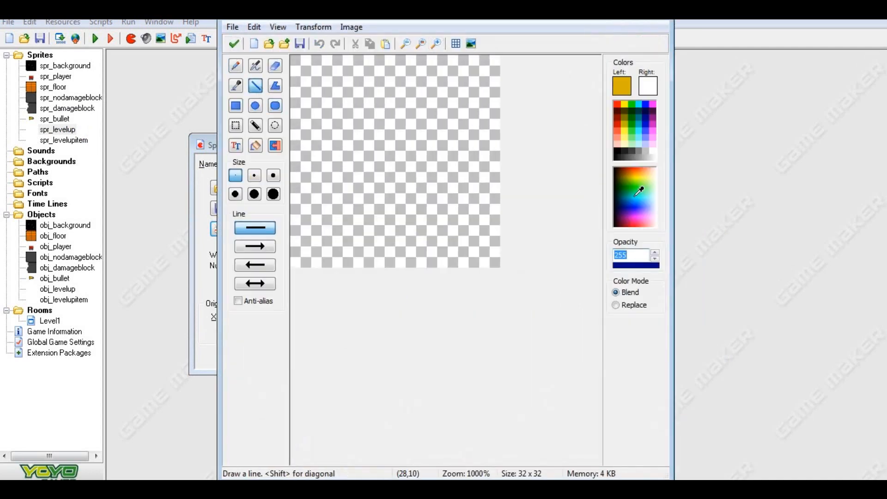
{"action": "left_click_drag", "start_coordinate": [639, 191], "coordinate": [634, 203]}
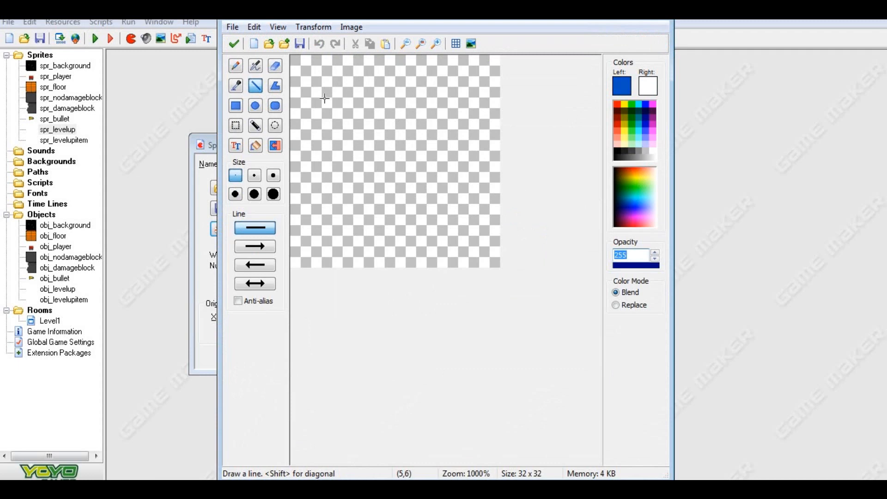
{"action": "mouse_move", "coordinate": [324, 98]}
{"action": "left_mouse_down"}
{"action": "mouse_move", "coordinate": [326, 197]}
{"action": "mouse_move", "coordinate": [380, 198]}
{"action": "left_mouse_up"}
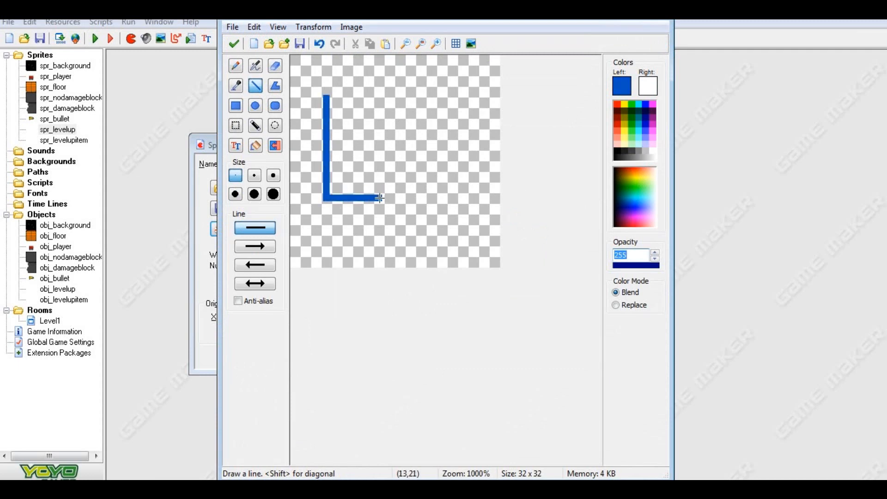
{"action": "mouse_move", "coordinate": [366, 103]}
{"action": "left_mouse_down"}
{"action": "mouse_move", "coordinate": [390, 151]}
{"action": "mouse_move", "coordinate": [397, 197]}
{"action": "mouse_move", "coordinate": [424, 107]}
{"action": "mouse_move", "coordinate": [457, 215]}
{"action": "mouse_move", "coordinate": [445, 204]}
{"action": "mouse_move", "coordinate": [465, 199]}
{"action": "mouse_move", "coordinate": [432, 204]}
{"action": "mouse_move", "coordinate": [492, 204]}
{"action": "left_mouse_up"}
Try lettering UP in blue beneath LVL, and undo it together with the last L.
{"action": "mouse_move", "coordinate": [360, 217]}
{"action": "left_mouse_down"}
{"action": "mouse_move", "coordinate": [369, 272]}
{"action": "mouse_move", "coordinate": [355, 268]}
{"action": "mouse_move", "coordinate": [387, 255]}
{"action": "mouse_move", "coordinate": [373, 210]}
{"action": "mouse_move", "coordinate": [425, 270]}
{"action": "left_mouse_up"}
{"action": "left_click_drag", "start_coordinate": [413, 231], "coordinate": [430, 229]}
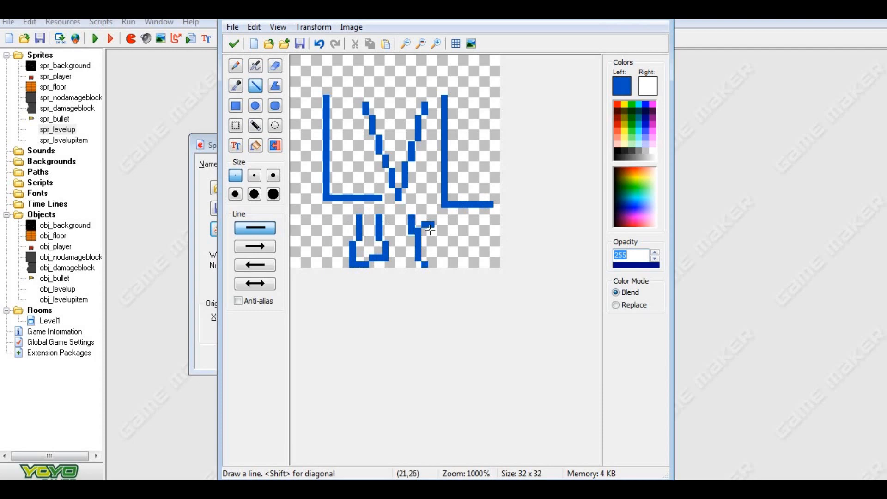
{"action": "left_click", "coordinate": [319, 44]}
{"action": "left_click", "coordinate": [319, 44]}
{"action": "left_click", "coordinate": [319, 44]}
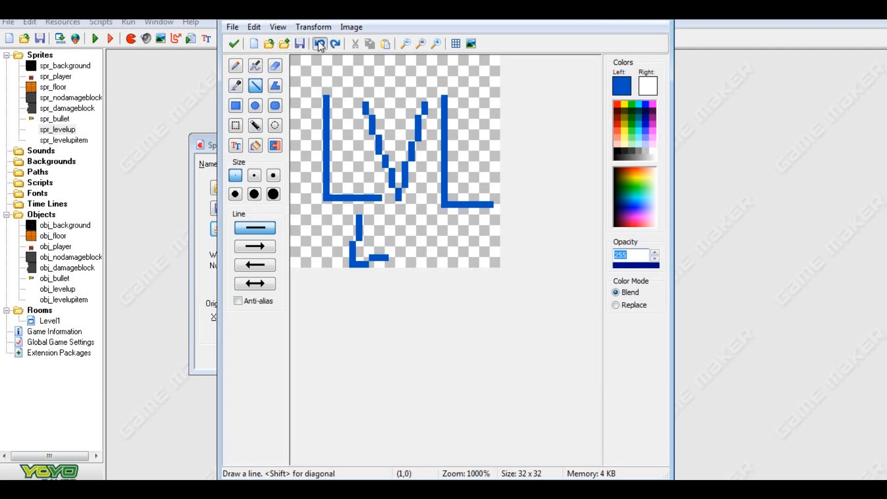
{"action": "left_click", "coordinate": [319, 44]}
{"action": "left_click", "coordinate": [319, 44]}
{"action": "left_click", "coordinate": [319, 44]}
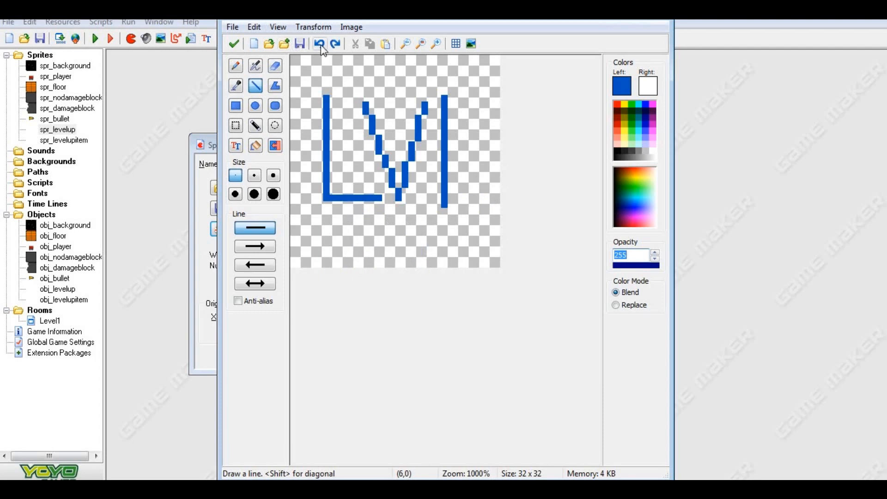
{"action": "left_click", "coordinate": [319, 44]}
Redraw the last L, letter UP in blue beneath LVL, and confirm the spr_levelup sprite.
{"action": "mouse_move", "coordinate": [449, 95]}
{"action": "left_mouse_down"}
{"action": "mouse_move", "coordinate": [448, 194]}
{"action": "mouse_move", "coordinate": [488, 196]}
{"action": "left_mouse_up"}
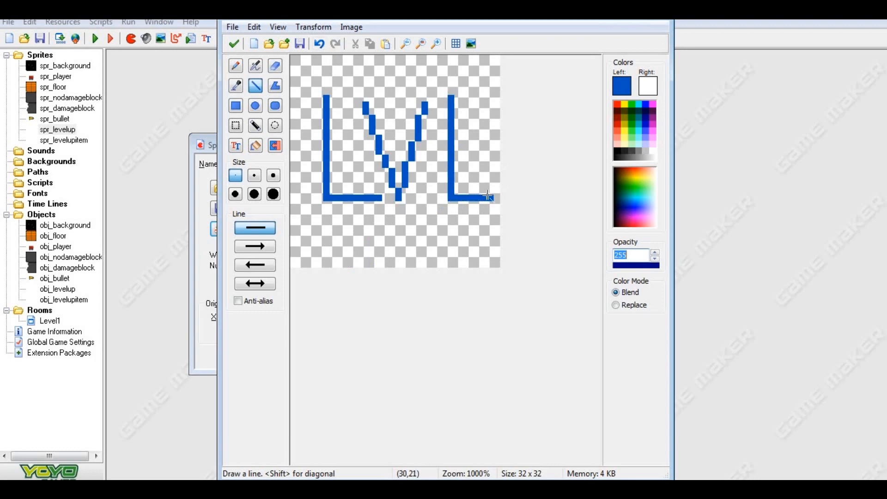
{"action": "mouse_move", "coordinate": [359, 215]}
{"action": "left_mouse_down"}
{"action": "mouse_move", "coordinate": [359, 251]}
{"action": "mouse_move", "coordinate": [381, 252]}
{"action": "mouse_move", "coordinate": [379, 215]}
{"action": "left_mouse_up"}
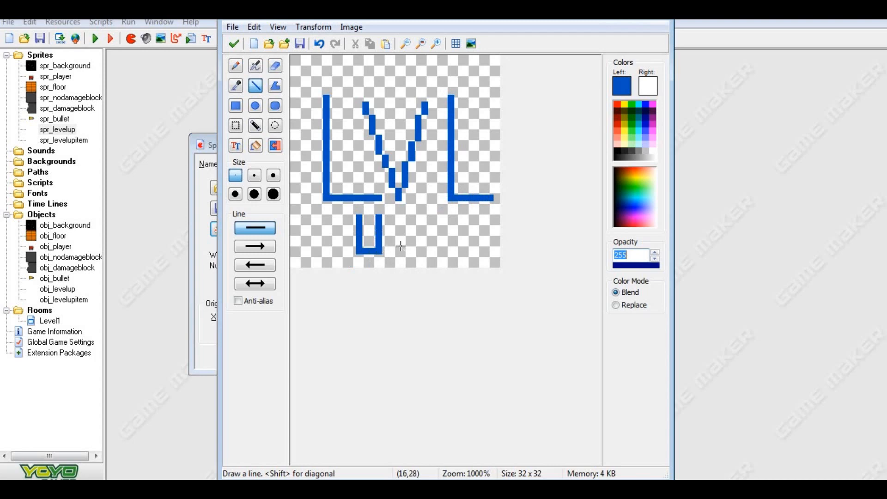
{"action": "mouse_move", "coordinate": [398, 246]}
{"action": "left_mouse_down"}
{"action": "mouse_move", "coordinate": [399, 217]}
{"action": "mouse_move", "coordinate": [434, 216]}
{"action": "mouse_move", "coordinate": [432, 231]}
{"action": "mouse_move", "coordinate": [401, 234]}
{"action": "left_mouse_up"}
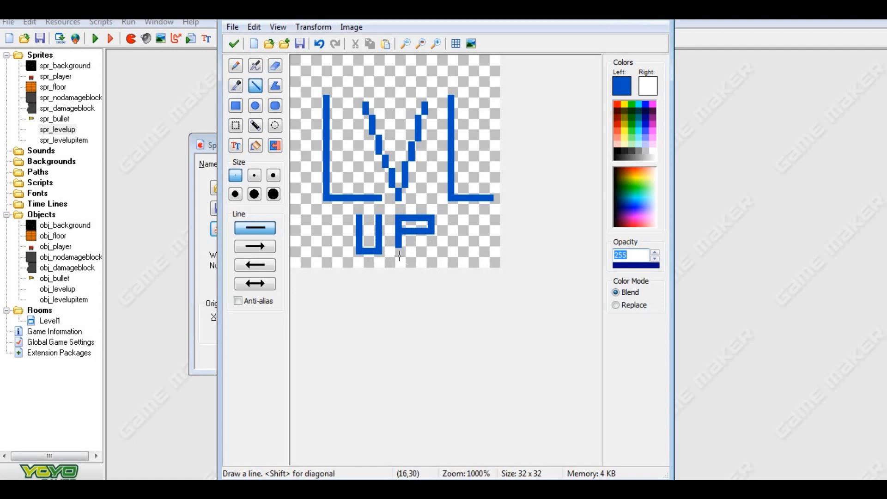
{"action": "left_click", "coordinate": [232, 44]}
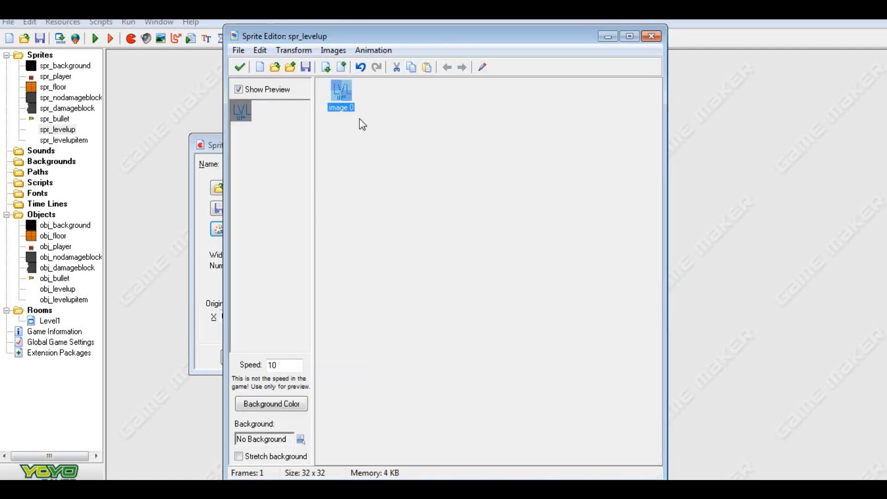
{"action": "left_click", "coordinate": [239, 67]}
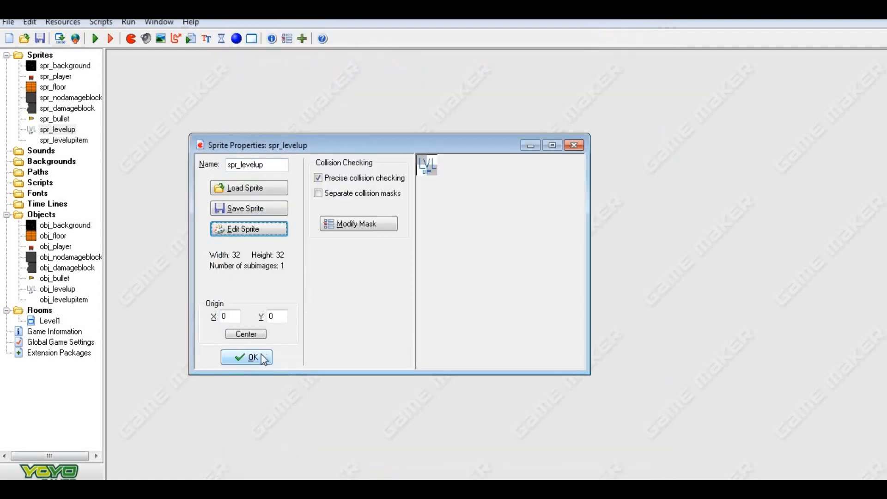
{"action": "left_click", "coordinate": [257, 358]}
{"action": "double_click", "coordinate": [64, 140]}
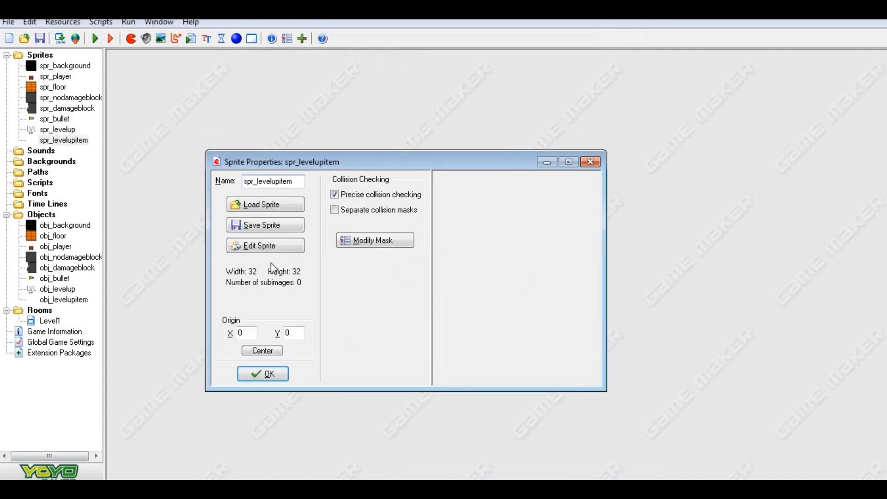
{"action": "left_click", "coordinate": [259, 299]}
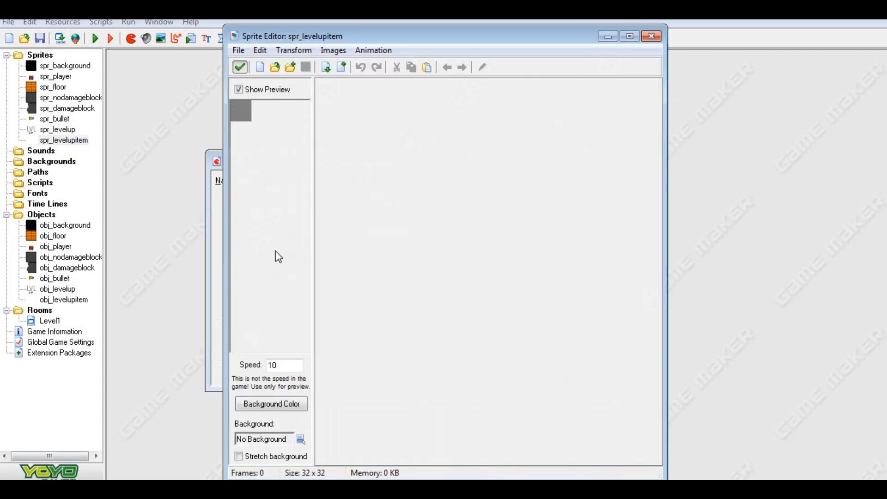
{"action": "left_click", "coordinate": [239, 67]}
{"action": "left_click", "coordinate": [278, 381]}
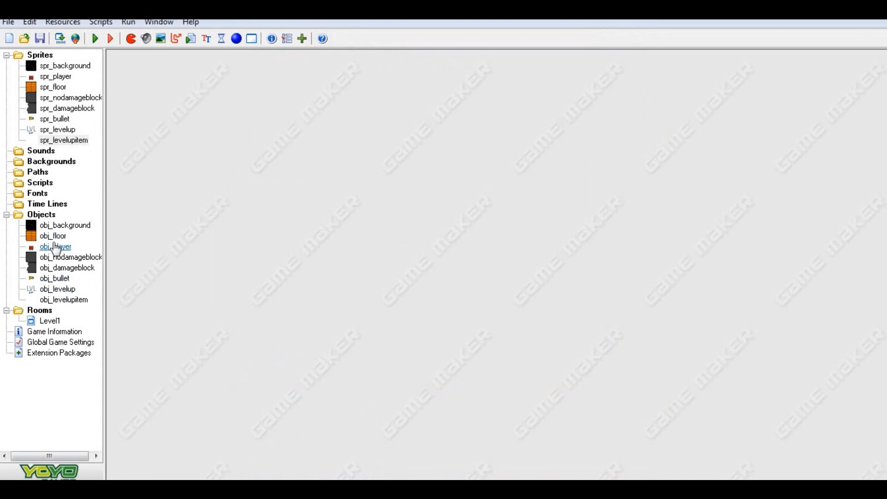
Review the actions in obj_damageblock's Destroy event and obj_levelup's Create event.
{"action": "double_click", "coordinate": [62, 269]}
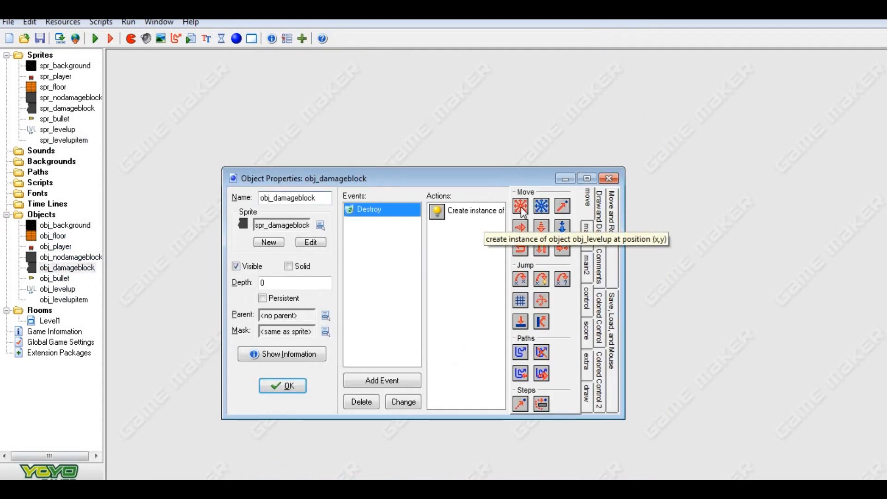
{"action": "left_click", "coordinate": [294, 383]}
{"action": "double_click", "coordinate": [59, 288]}
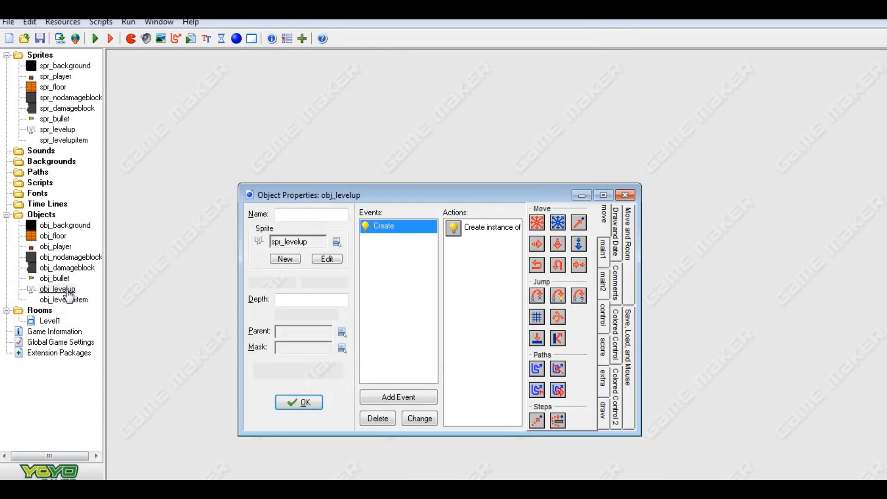
{"action": "left_click", "coordinate": [295, 402]}
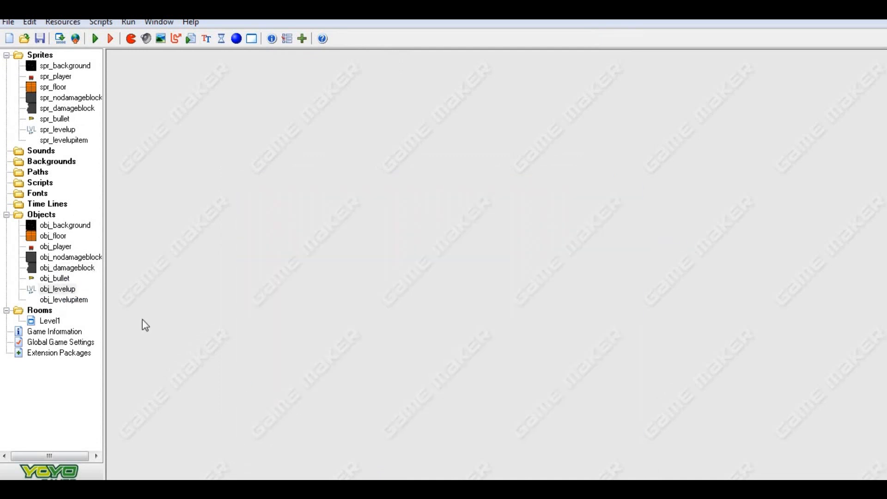
Add a Create event with a Transform Sprite action to obj_levelupitem.
{"action": "double_click", "coordinate": [73, 300]}
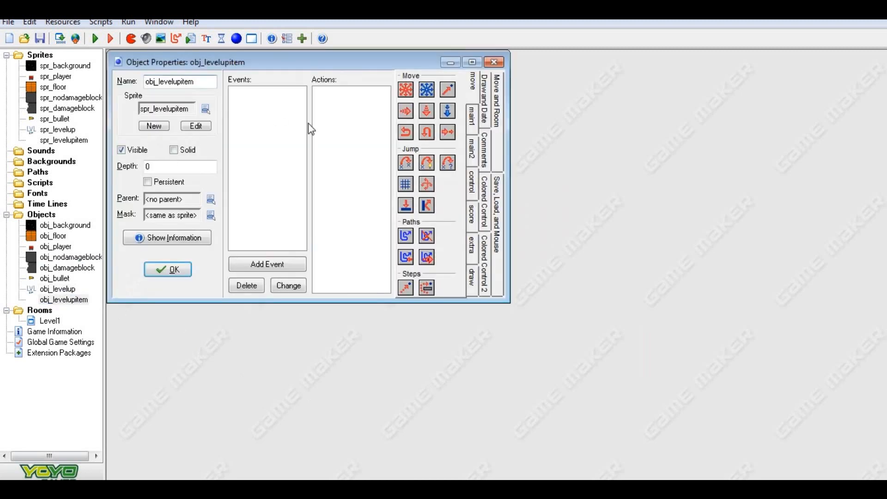
{"action": "left_click", "coordinate": [244, 264]}
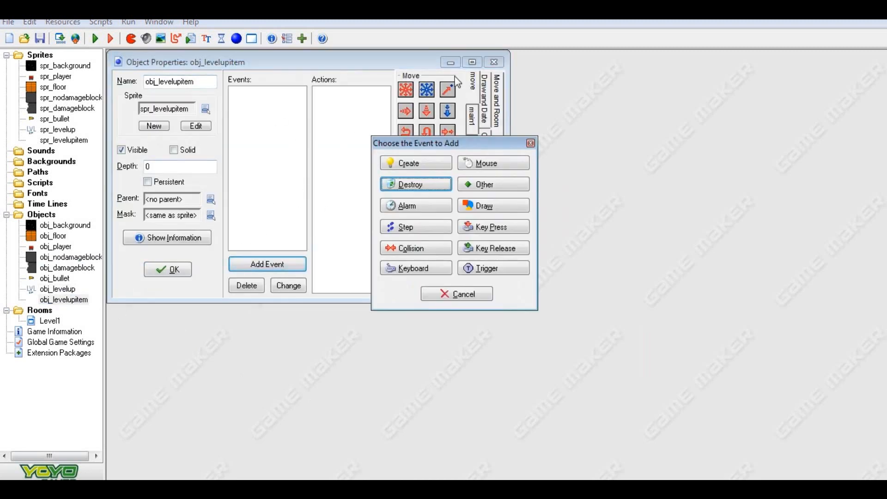
{"action": "left_click", "coordinate": [397, 164]}
{"action": "left_click", "coordinate": [473, 121]}
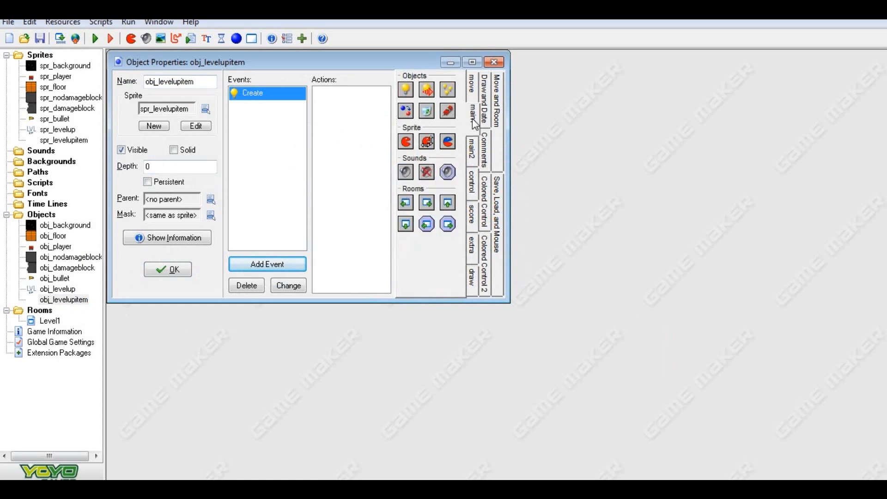
{"action": "left_click", "coordinate": [472, 90]}
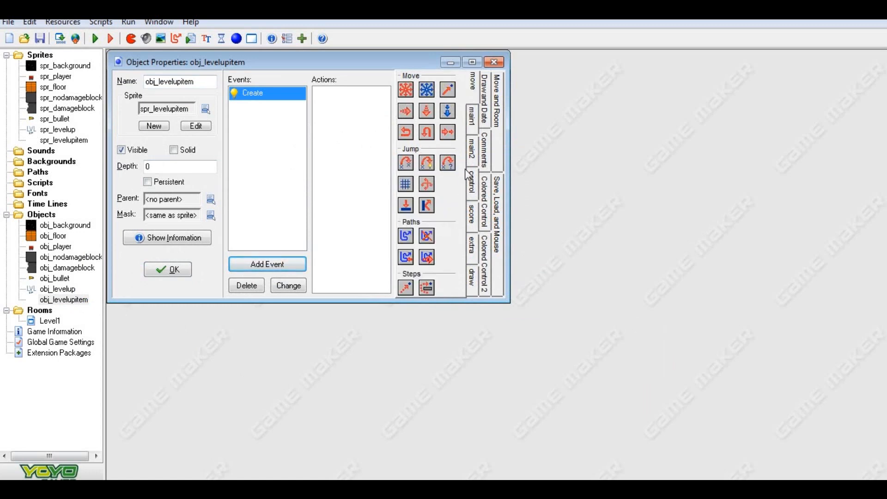
{"action": "left_click", "coordinate": [473, 111]}
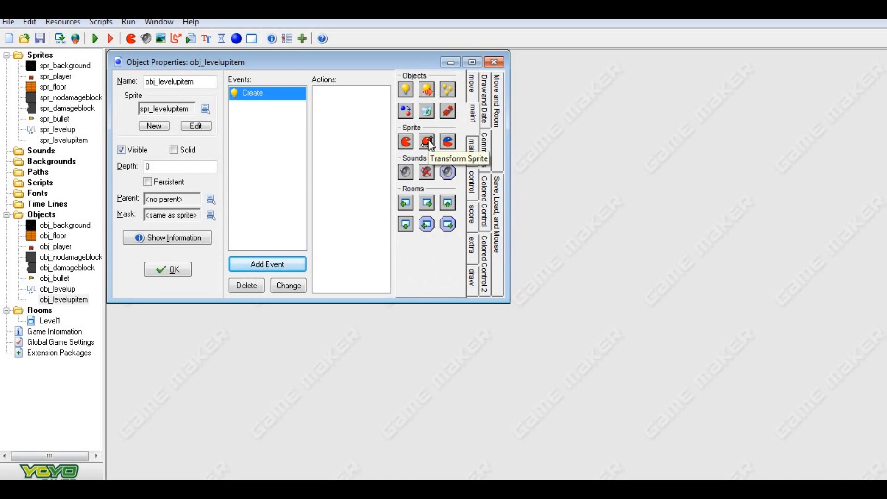
{"action": "left_click_drag", "start_coordinate": [429, 138], "coordinate": [430, 140]}
{"action": "left_click_drag", "start_coordinate": [361, 135], "coordinate": [362, 137]}
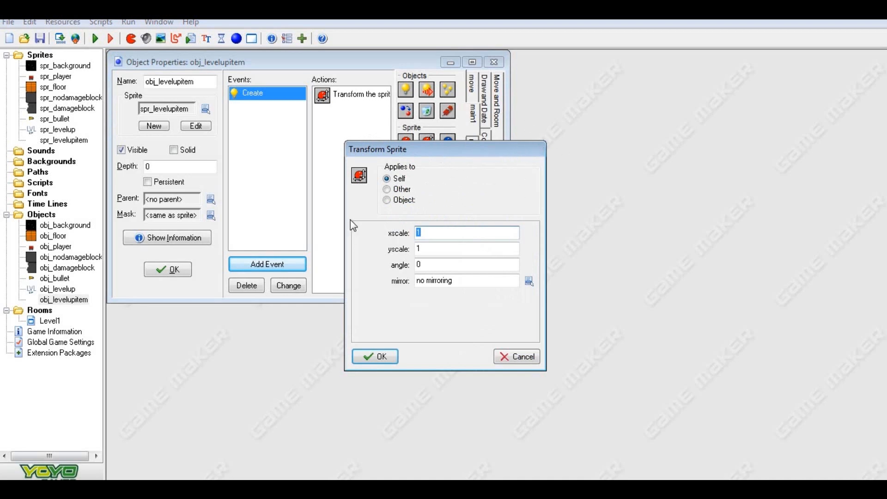
Apply the Transform Sprite action to obj_player with xscale 2 and yscale 12, and confirm obj_levelupitem.
{"action": "left_click", "coordinate": [387, 199]}
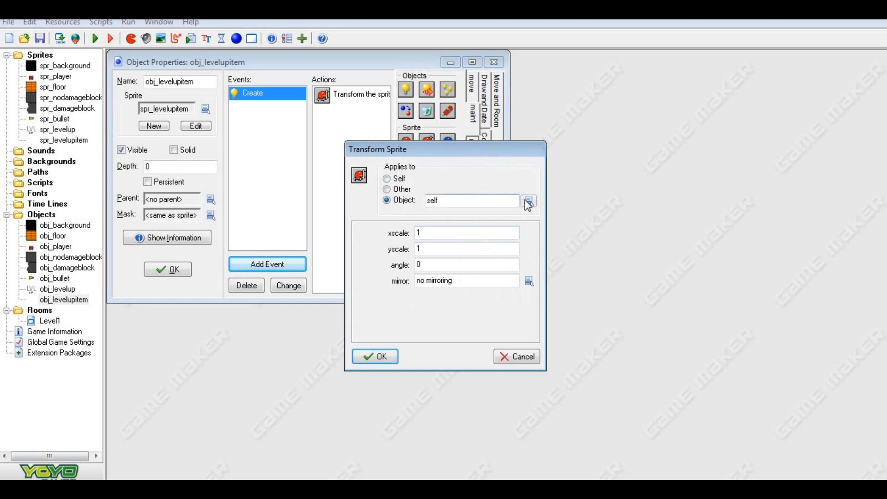
{"action": "left_click", "coordinate": [529, 201]}
{"action": "left_click", "coordinate": [559, 233]}
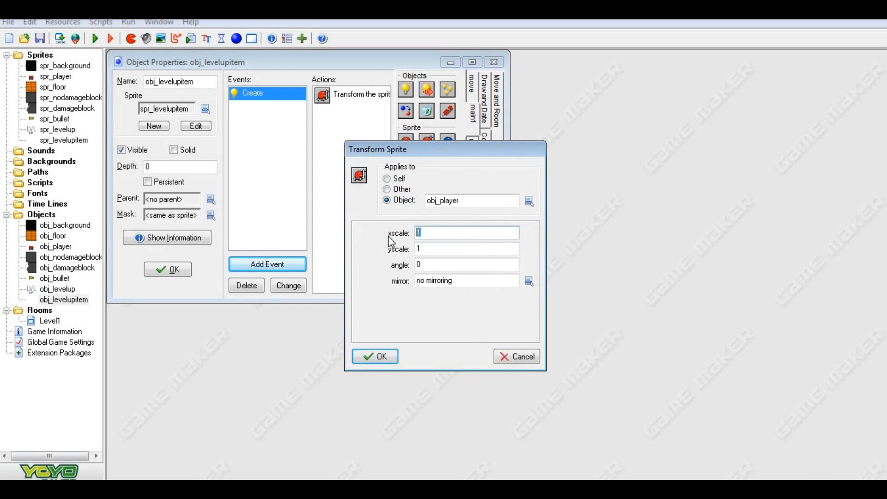
{"action": "type", "text": "2"}
{"action": "left_click", "coordinate": [427, 249]}
{"action": "type", "text": "2"}
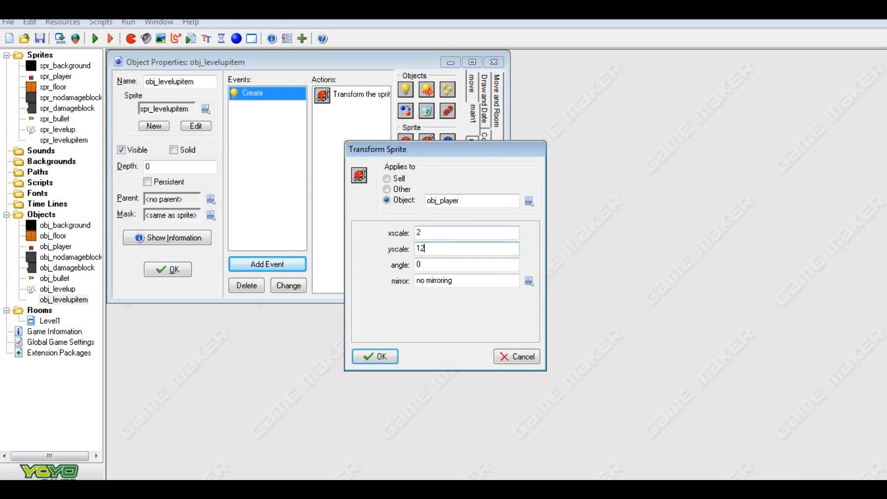
{"action": "left_click", "coordinate": [372, 361]}
{"action": "left_click", "coordinate": [162, 268]}
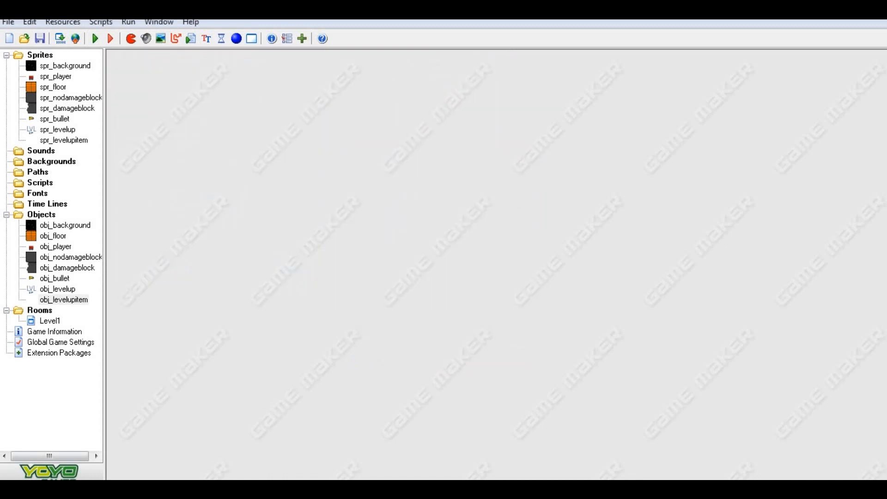
Test-run the game by shooting the block and driving the player back and forth past the level-up item, and close the game.
{"action": "left_click", "coordinate": [41, 38]}
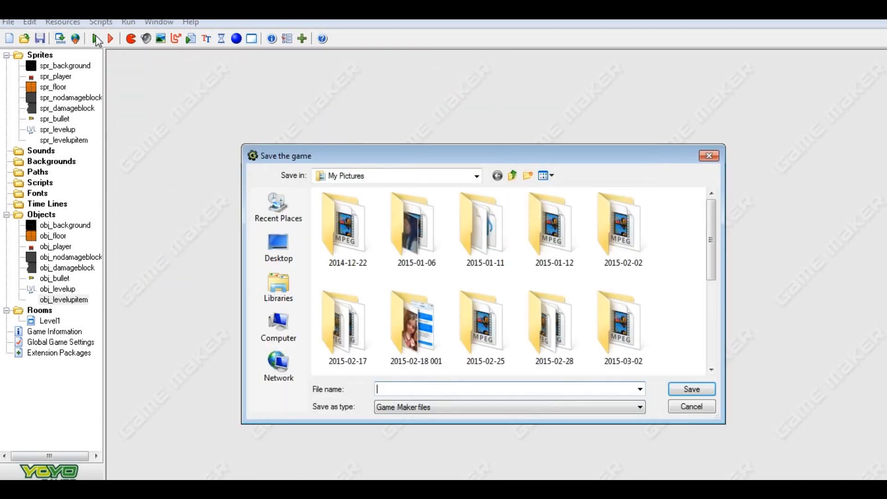
{"action": "left_click", "coordinate": [709, 156]}
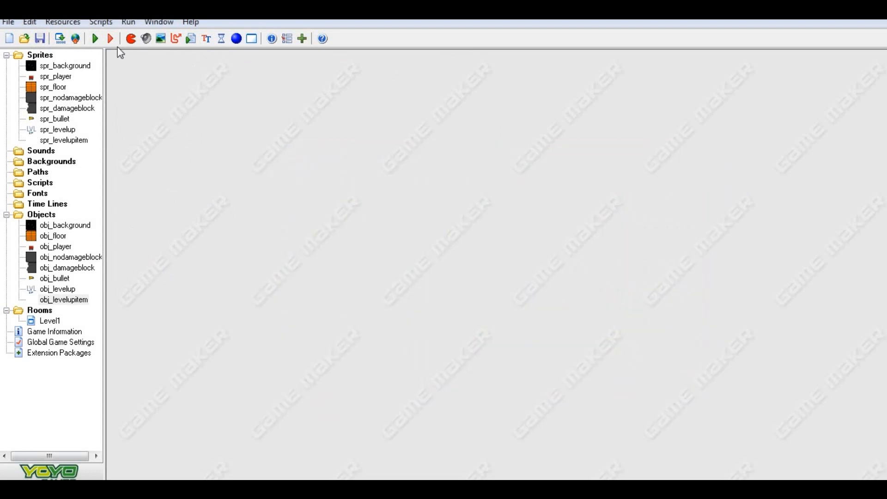
{"action": "left_click", "coordinate": [95, 39]}
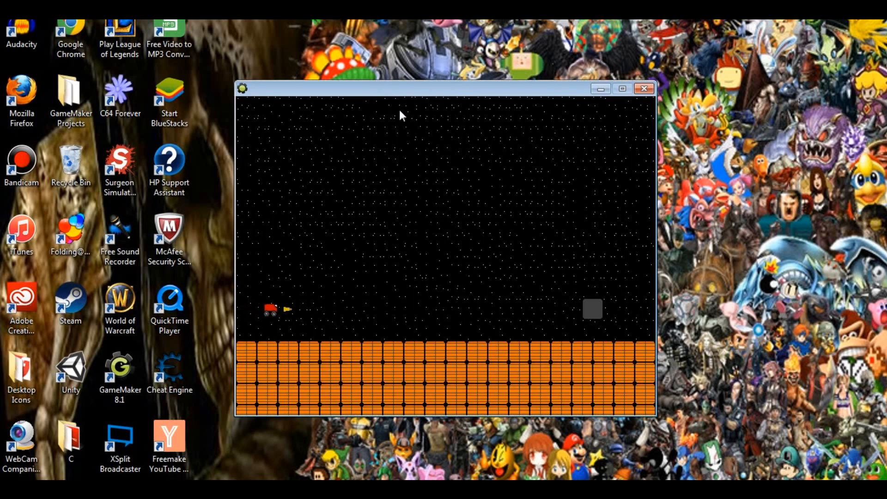
{"action": "key", "text": "Right"}
{"action": "key", "text": "space"}
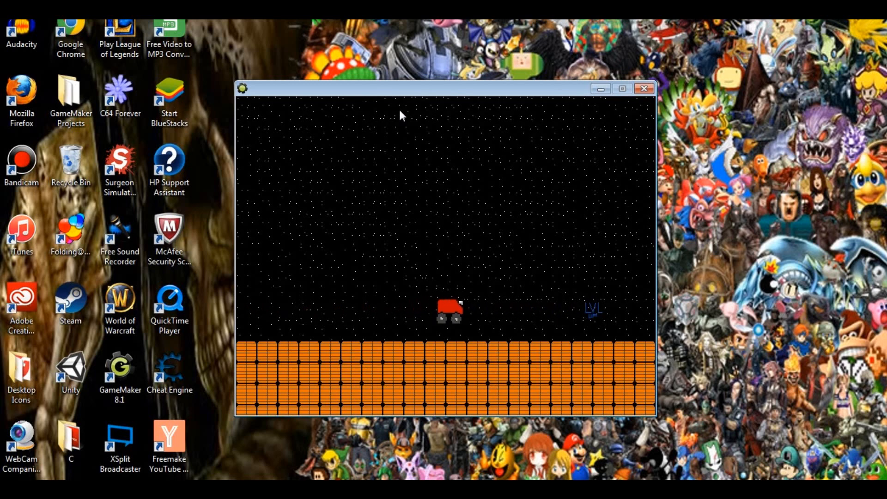
{"action": "key", "text": "Left"}
{"action": "key", "text": "Right"}
{"action": "key", "text": "Right"}
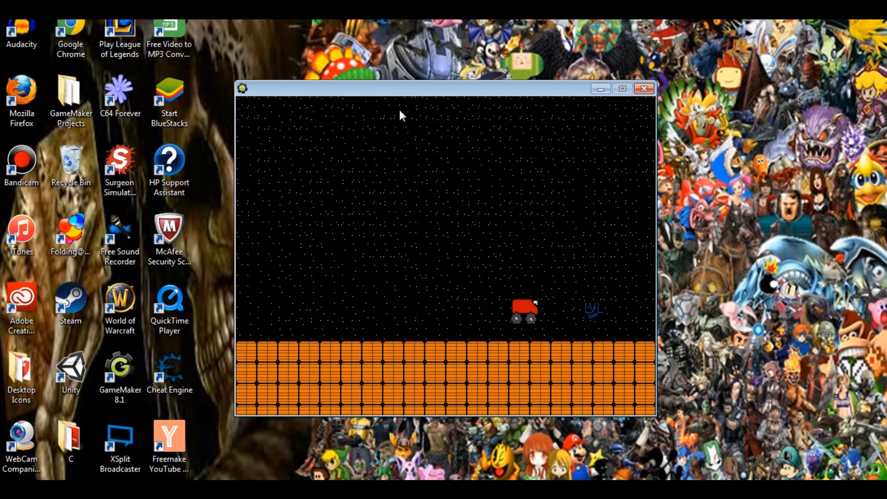
{"action": "key", "text": "Left"}
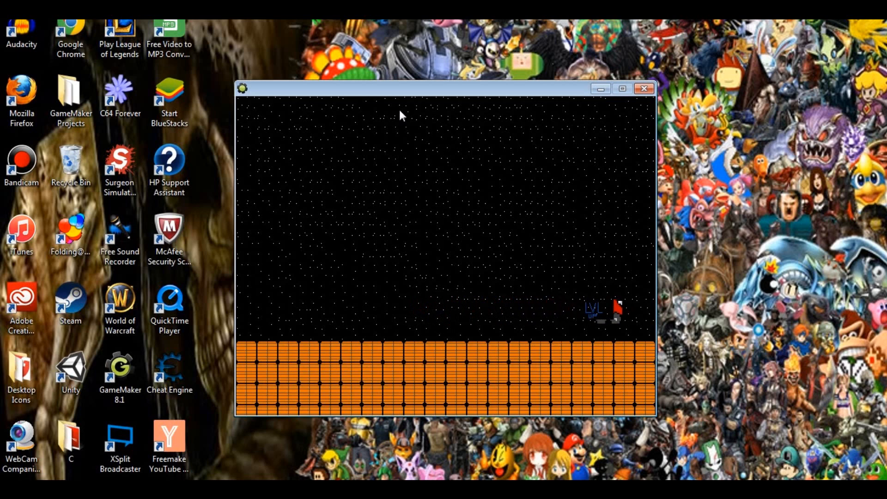
{"action": "key", "text": "Left"}
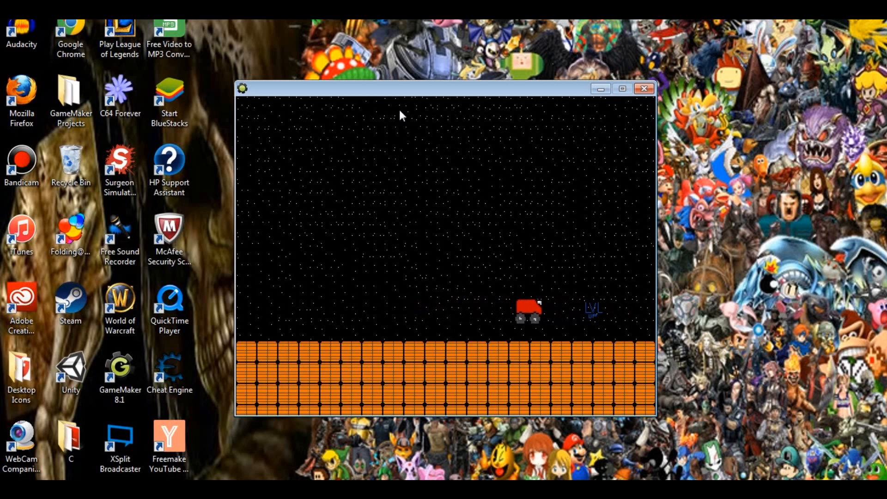
{"action": "key", "text": "Left"}
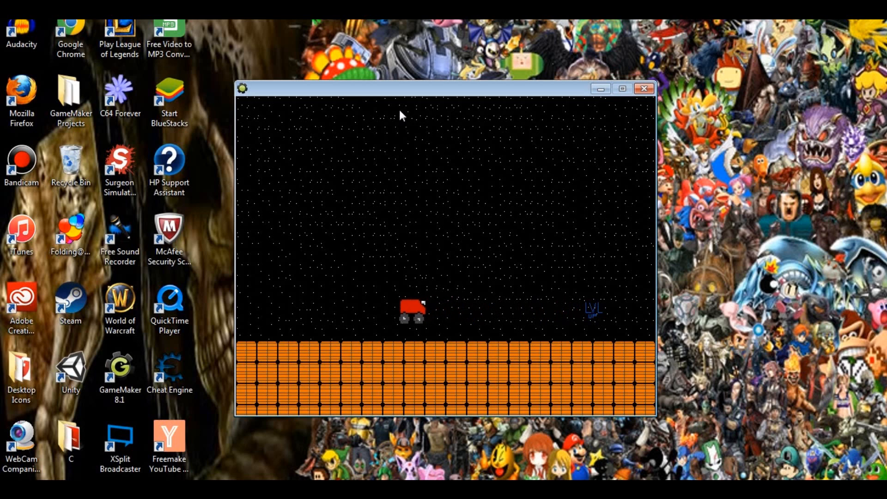
{"action": "key", "text": "Right"}
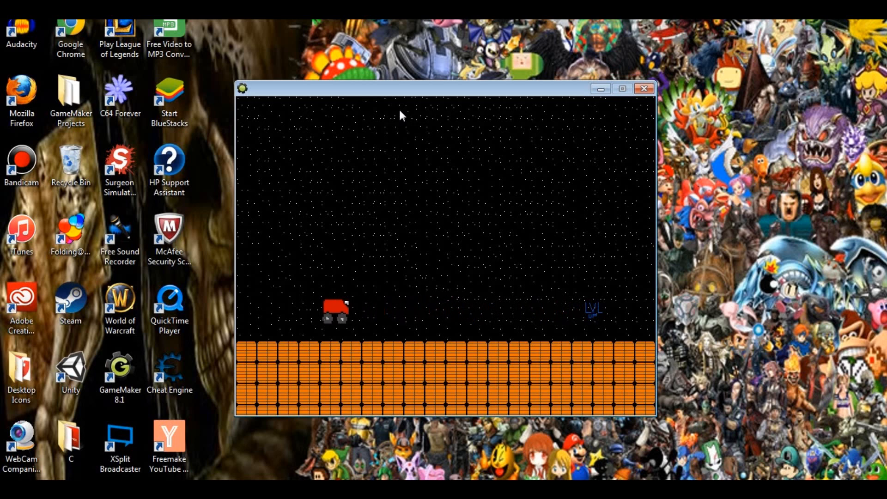
{"action": "key", "text": "Right"}
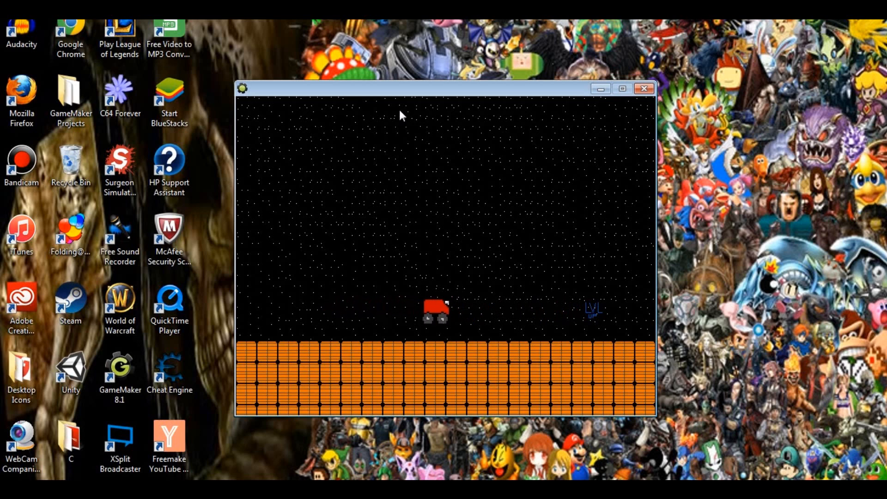
{"action": "left_click", "coordinate": [642, 90]}
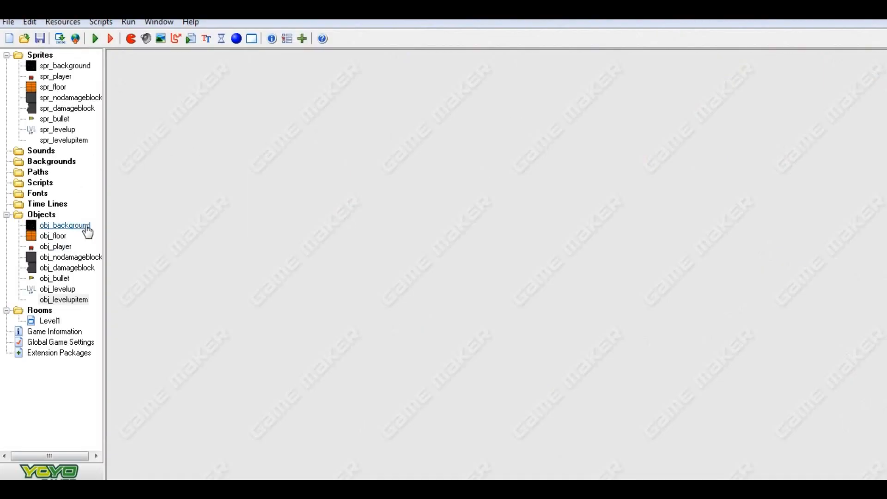
Delete the Transform Sprite action from obj_levelupitem's Create event.
{"action": "left_click", "coordinate": [56, 289]}
{"action": "double_click", "coordinate": [63, 299]}
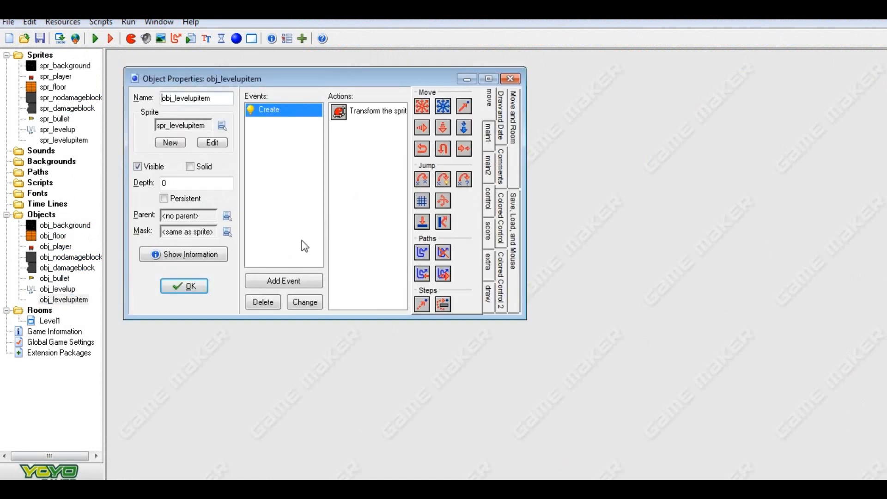
{"action": "left_click", "coordinate": [343, 115]}
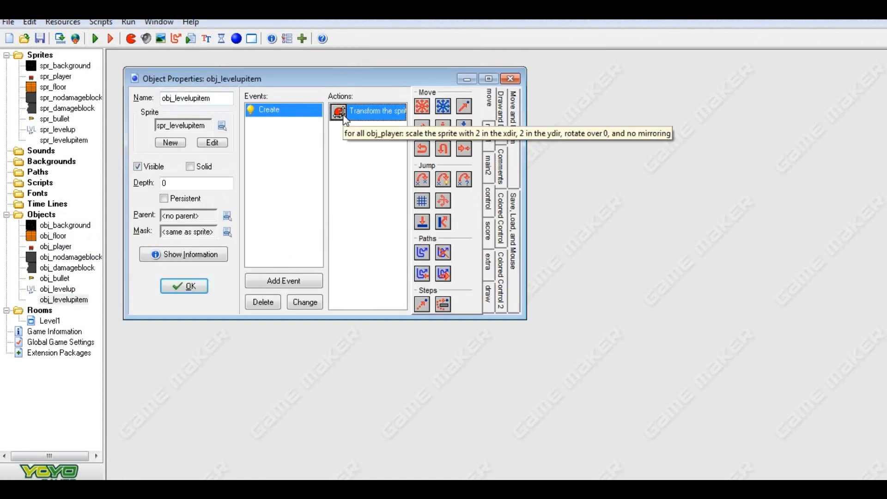
{"action": "key", "text": "Delete"}
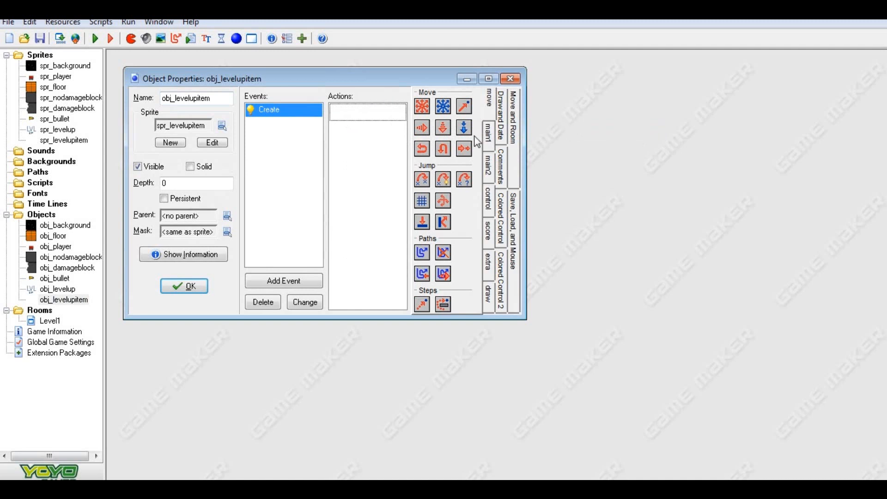
Add a Display Message action to obj_levelupitem's Create event.
{"action": "left_click", "coordinate": [489, 136]}
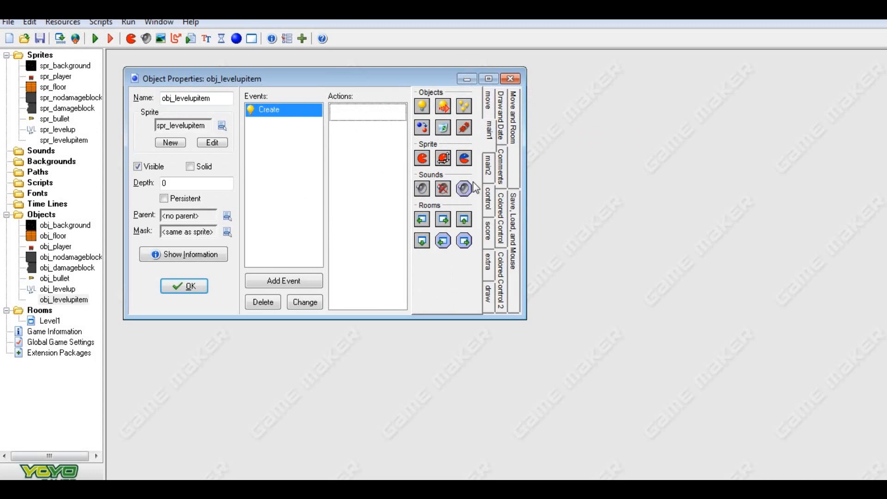
{"action": "left_click", "coordinate": [489, 107]}
{"action": "left_click", "coordinate": [489, 127]}
{"action": "left_click", "coordinate": [489, 161]}
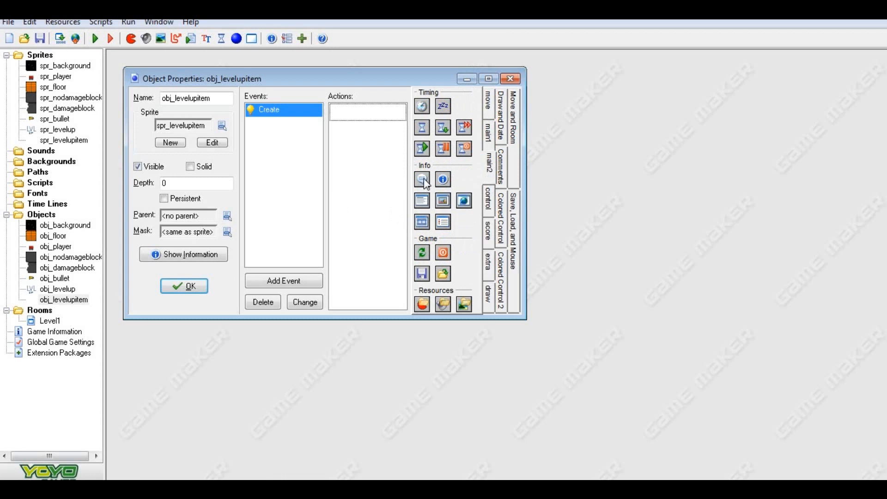
{"action": "left_click_drag", "start_coordinate": [423, 183], "coordinate": [367, 113]}
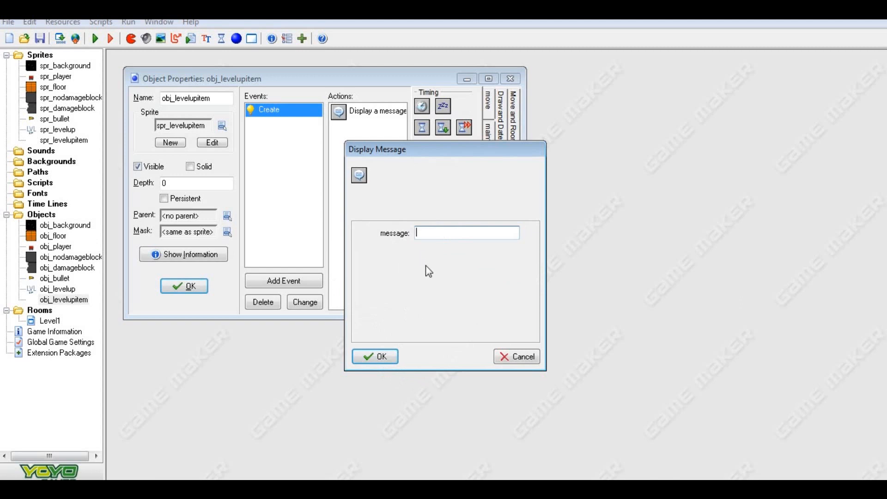
{"action": "left_click", "coordinate": [473, 231]}
{"action": "key", "text": "Return"}
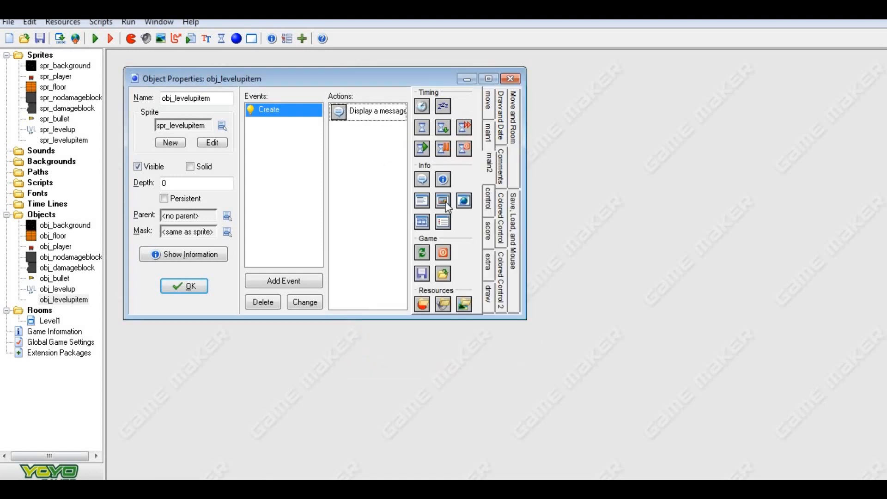
Set the displayed message to Press "1" for Bigger Size or "2" for Bigger Bullet, and confirm obj_levelupitem.
{"action": "double_click", "coordinate": [369, 110]}
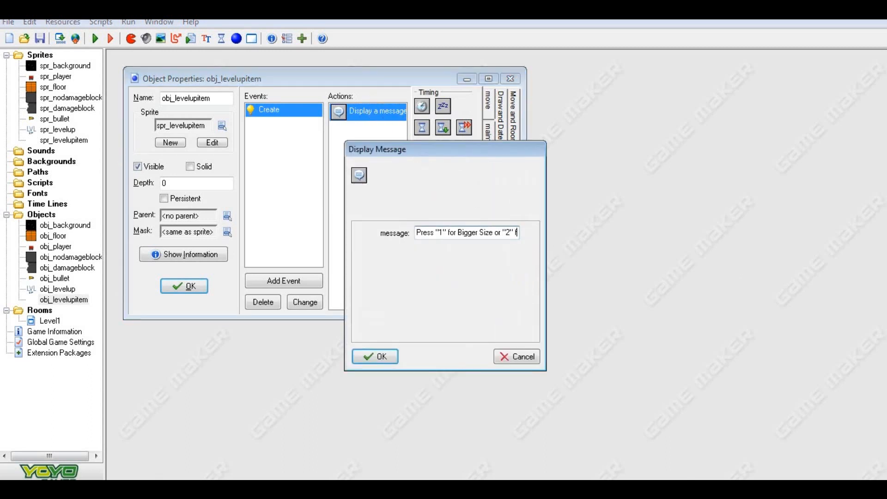
{"action": "type", "text": "or"}
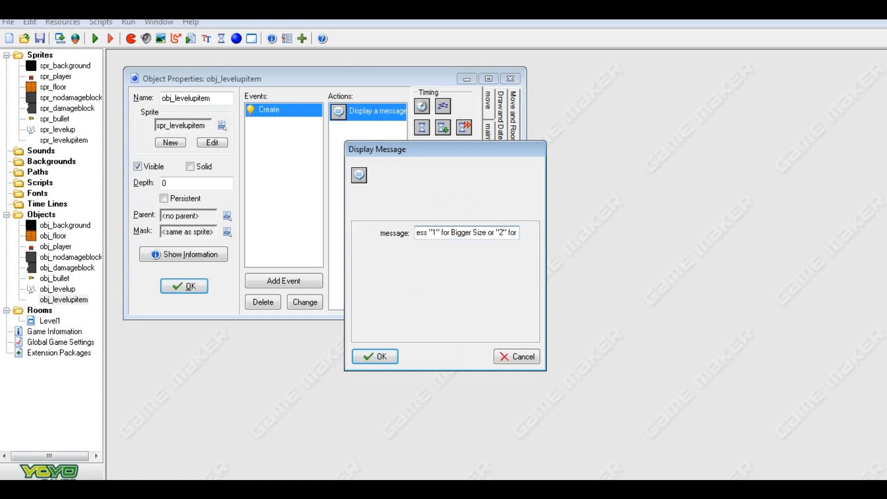
{"action": "type", "text": "bigge"}
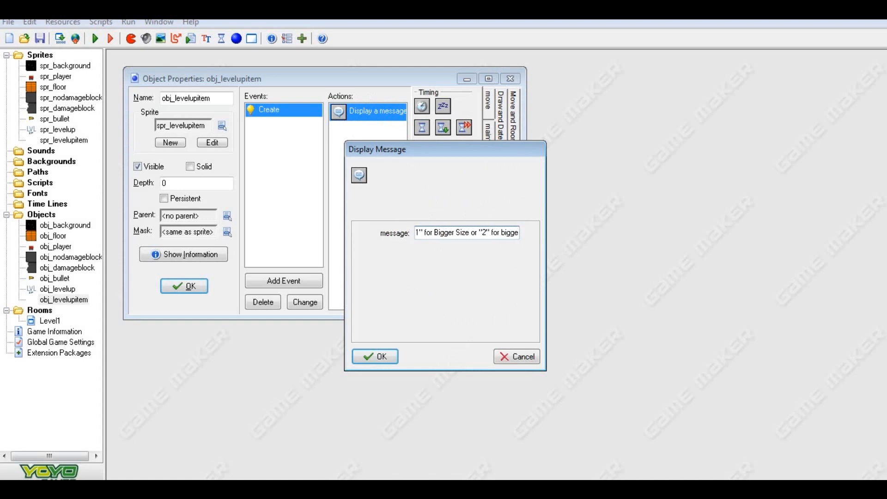
{"action": "key", "text": "BackSpace"}
{"action": "key", "text": "BackSpace"}
{"action": "key", "text": "BackSpace"}
{"action": "key", "text": "BackSpace"}
{"action": "key", "text": "BackSpace"}
{"action": "type", "text": "Bigger Bullet"}
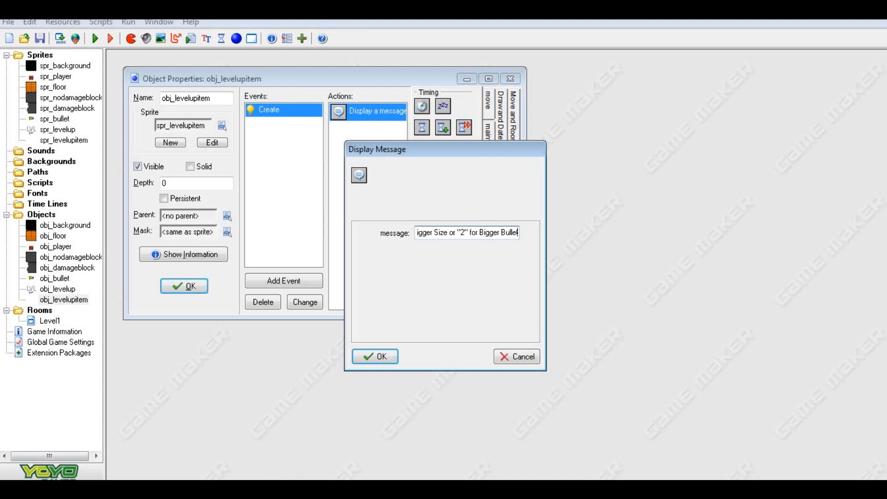
{"action": "key", "text": "Return"}
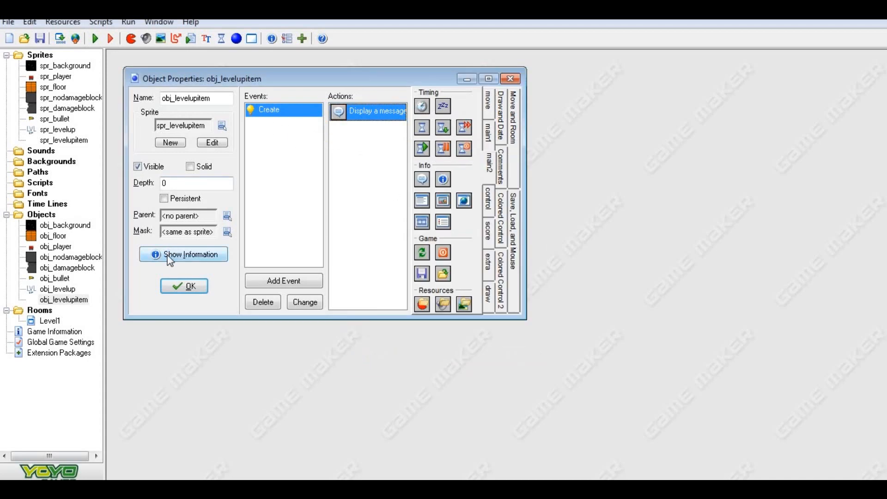
{"action": "left_click", "coordinate": [183, 286]}
Test-run the game, shoot the block to trigger the level-up message, dismiss it, and close the game.
{"action": "left_click", "coordinate": [95, 39]}
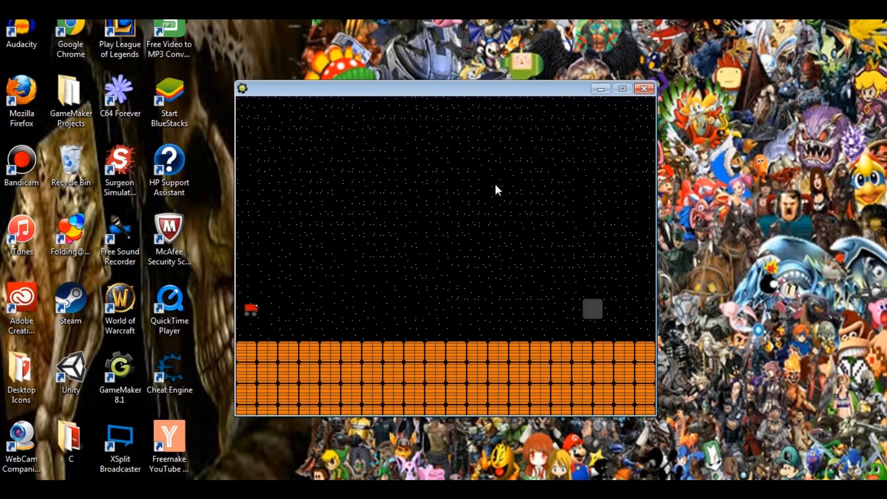
{"action": "key", "text": "Right"}
{"action": "key", "text": "space"}
{"action": "key", "text": "space"}
{"action": "key", "text": "Right"}
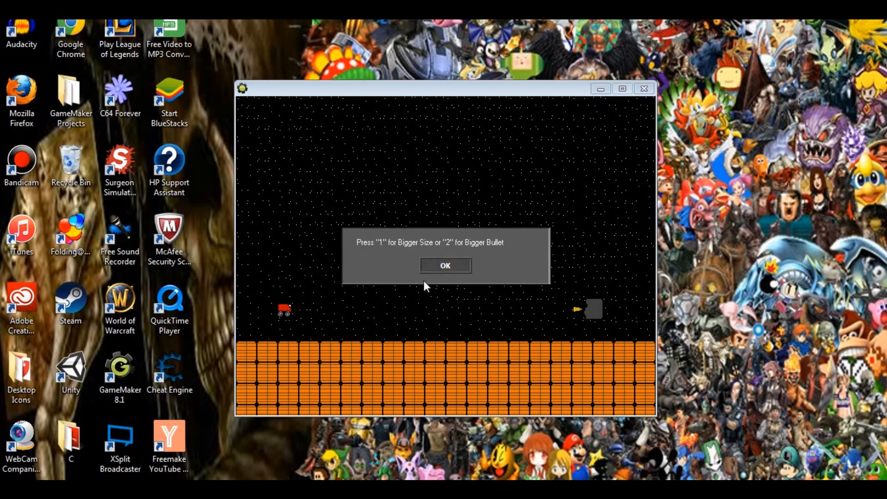
{"action": "left_click", "coordinate": [455, 264]}
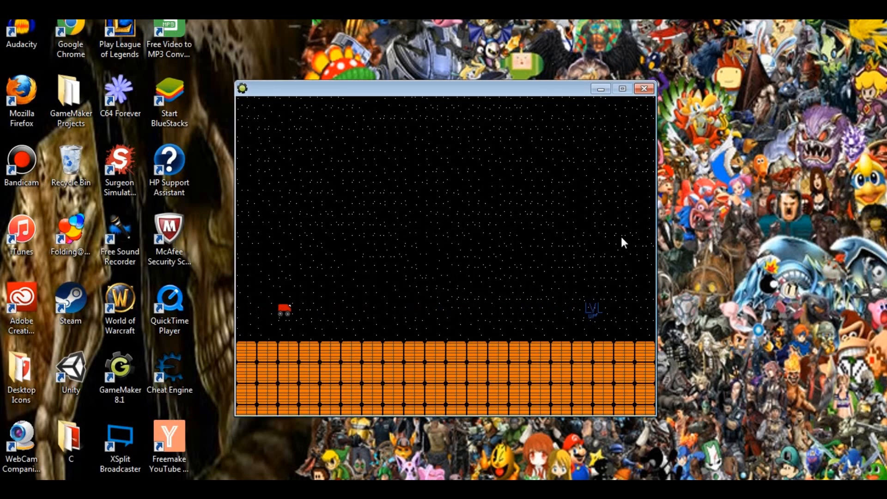
{"action": "left_click", "coordinate": [644, 93]}
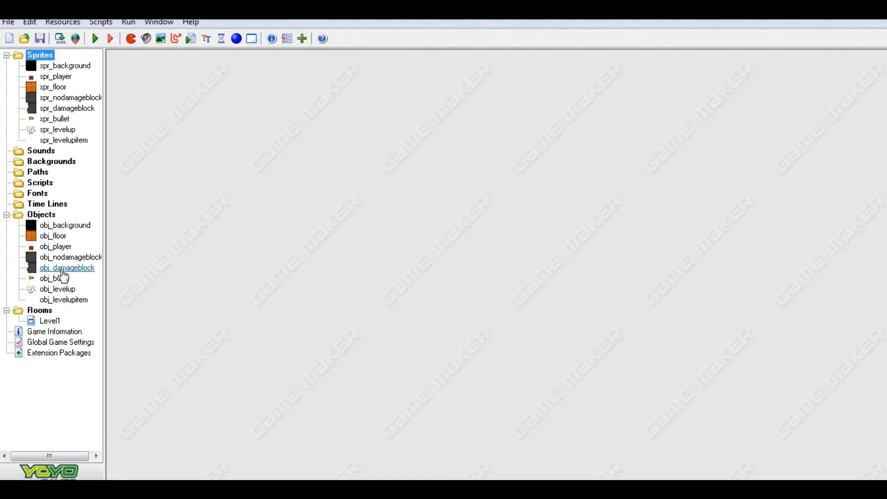
Review the message action in obj_levelupitem's Create event and close the object's properties.
{"action": "double_click", "coordinate": [65, 302]}
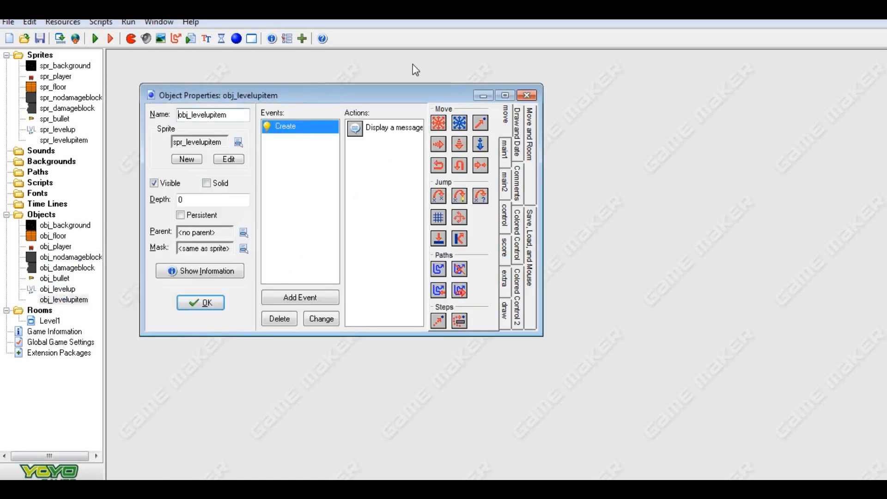
{"action": "left_click", "coordinate": [505, 150]}
{"action": "left_click", "coordinate": [505, 115]}
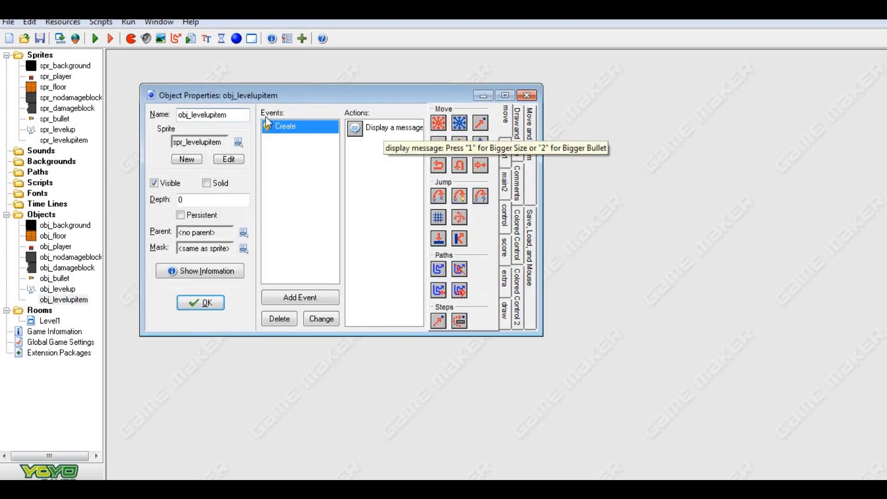
{"action": "left_click", "coordinate": [180, 302]}
Create a new object named OBJ_COMMAND without a sprite and place it first in the Objects list.
{"action": "left_click", "coordinate": [236, 38]}
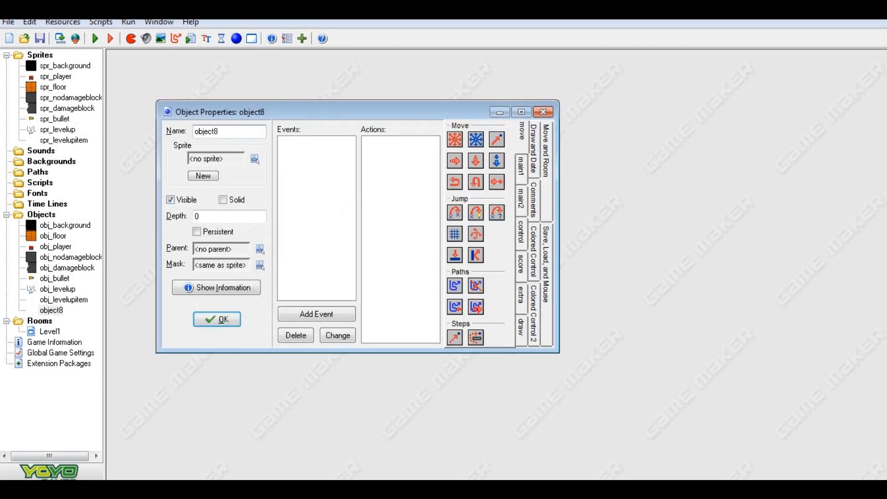
{"action": "type", "text": "obj_COMMAND"}
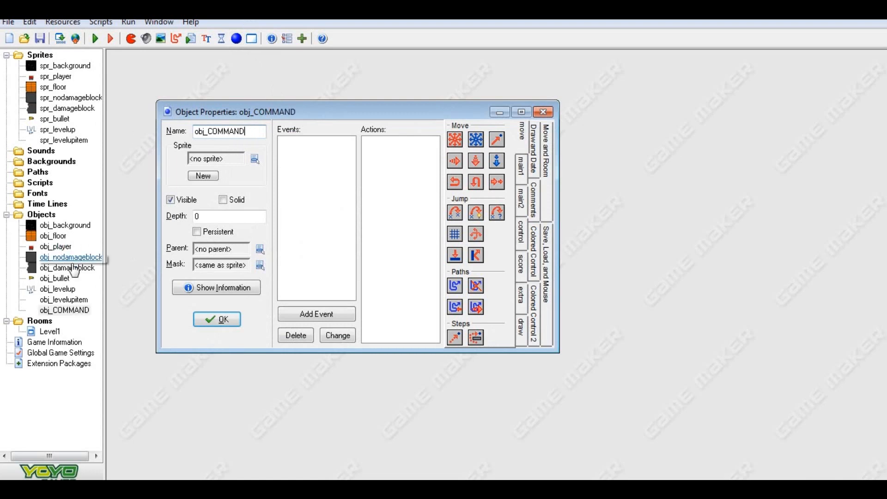
{"action": "left_click_drag", "start_coordinate": [69, 309], "coordinate": [82, 228]}
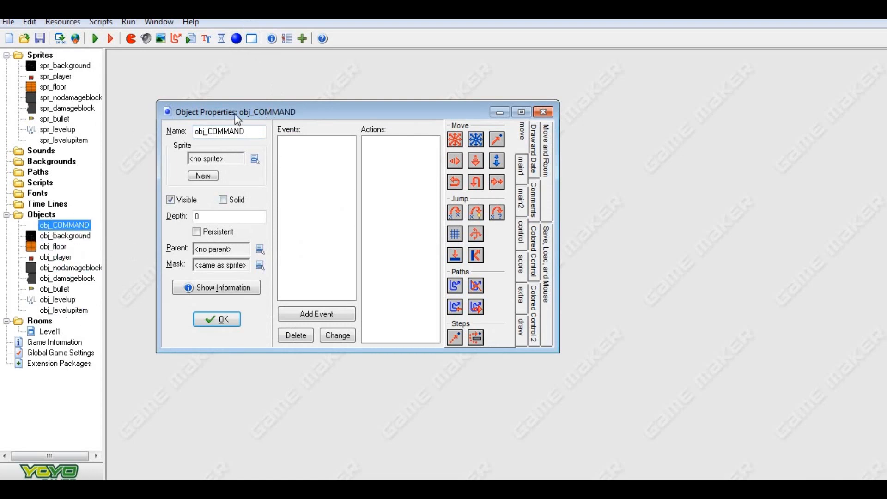
{"action": "left_click_drag", "start_coordinate": [206, 131], "coordinate": [109, 162]}
{"action": "type", "text": "OBJ"}
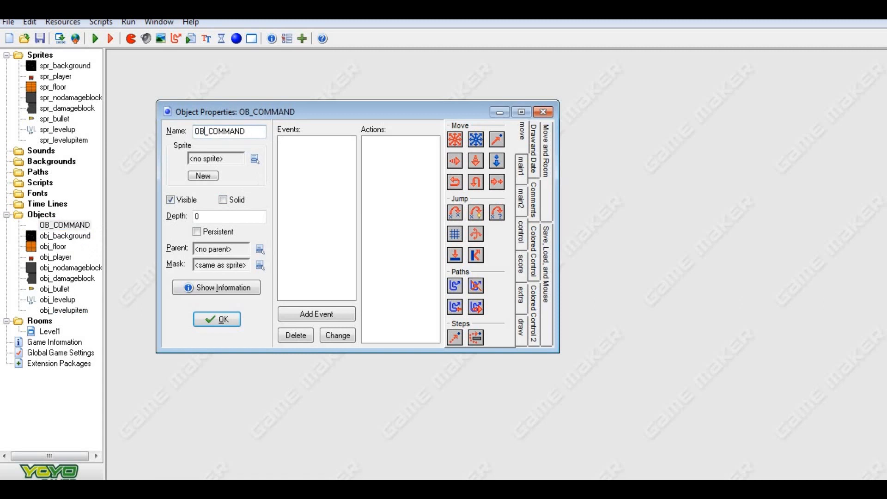
{"action": "left_click", "coordinate": [254, 159]}
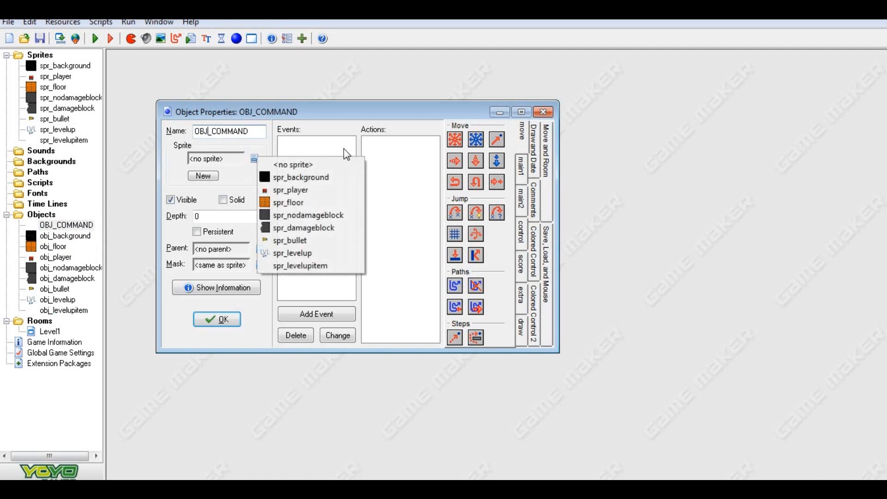
{"action": "left_click", "coordinate": [315, 150]}
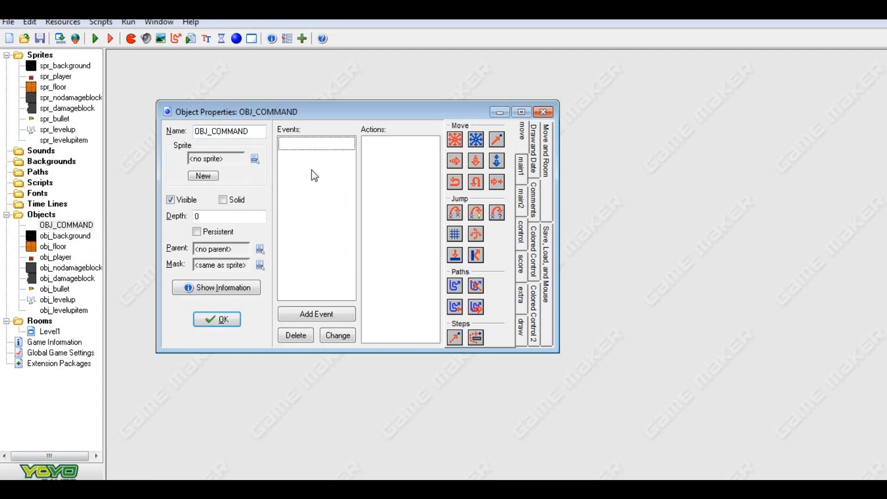
{"action": "left_click", "coordinate": [317, 314]}
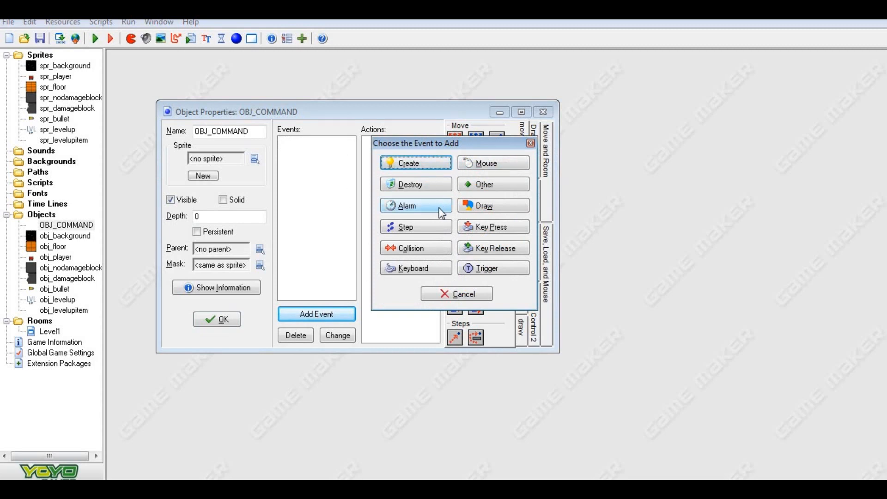
{"action": "left_click", "coordinate": [411, 269]}
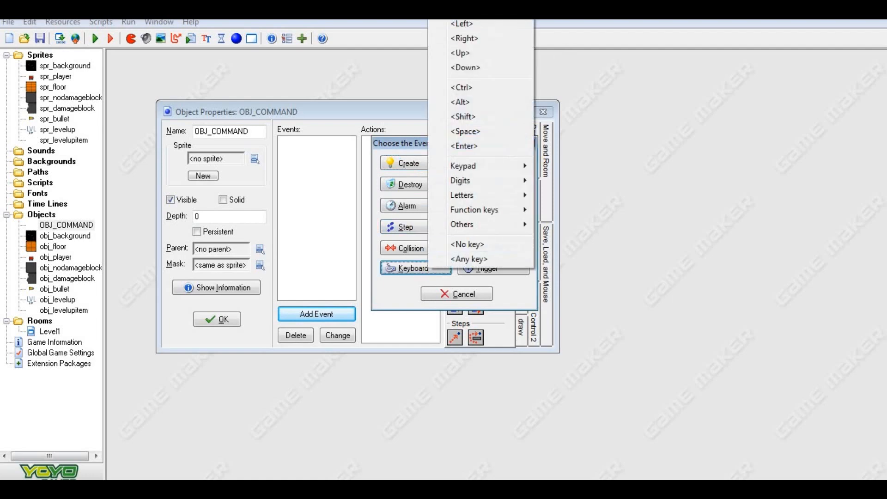
{"action": "left_click", "coordinate": [494, 132]}
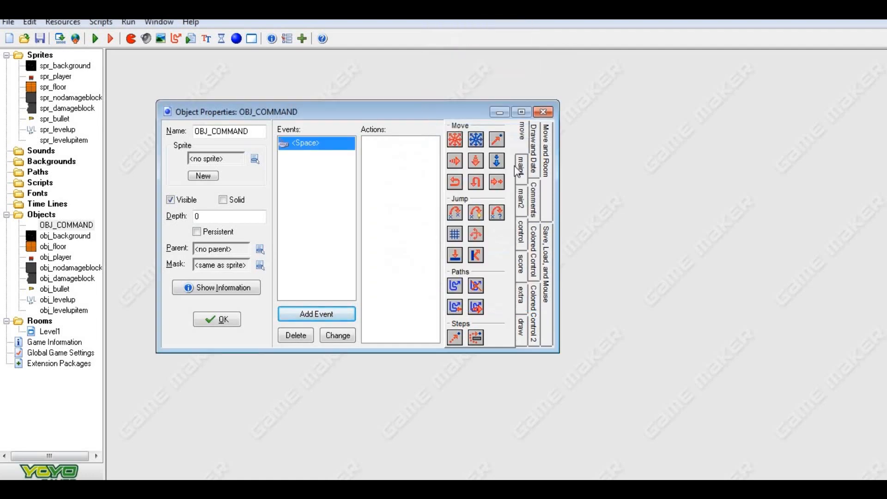
{"action": "left_click", "coordinate": [295, 335]}
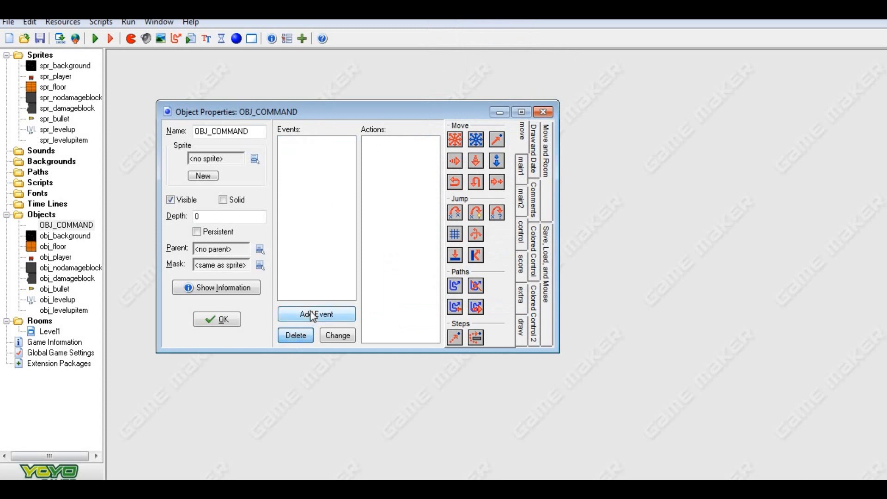
Add a Keyboard event for the digit 1 key to OBJ_COMMAND.
{"action": "left_click", "coordinate": [309, 314]}
{"action": "left_click", "coordinate": [407, 267]}
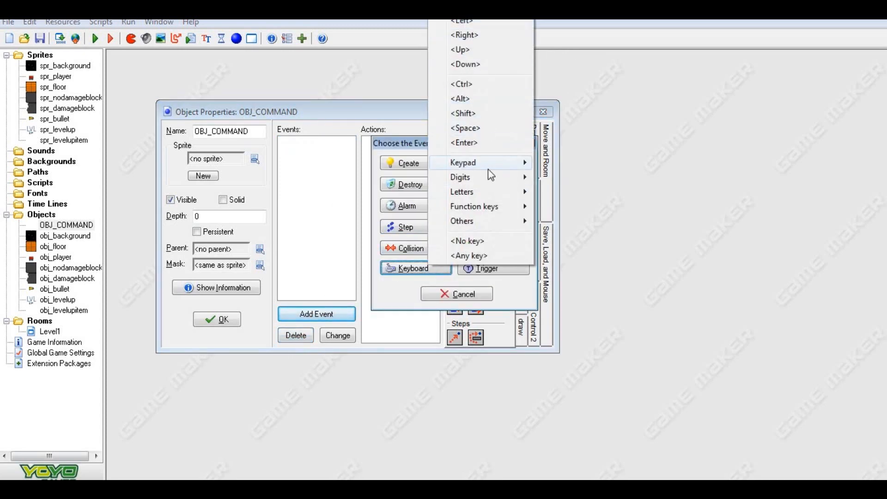
{"action": "mouse_move", "coordinate": [489, 168]}
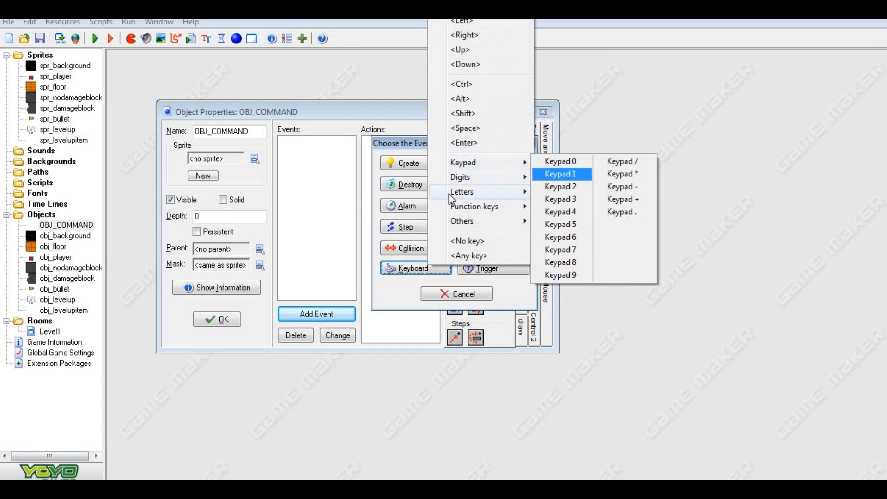
{"action": "mouse_move", "coordinate": [460, 179]}
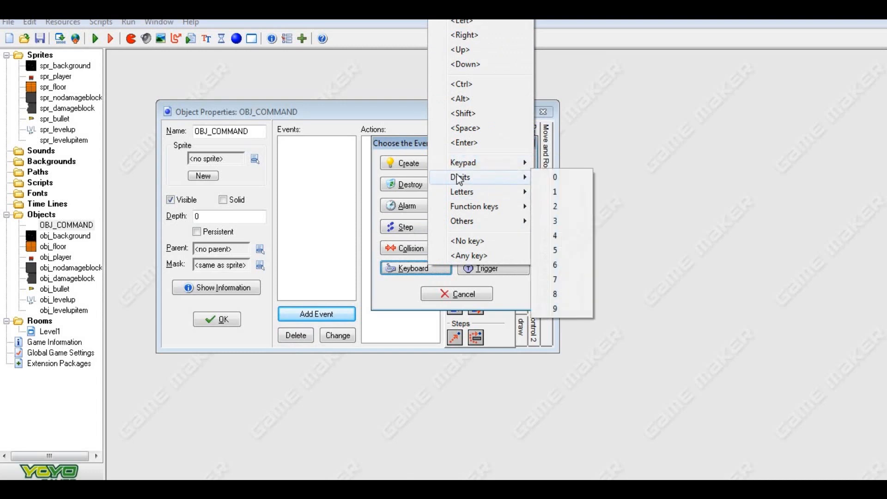
{"action": "left_click", "coordinate": [552, 193]}
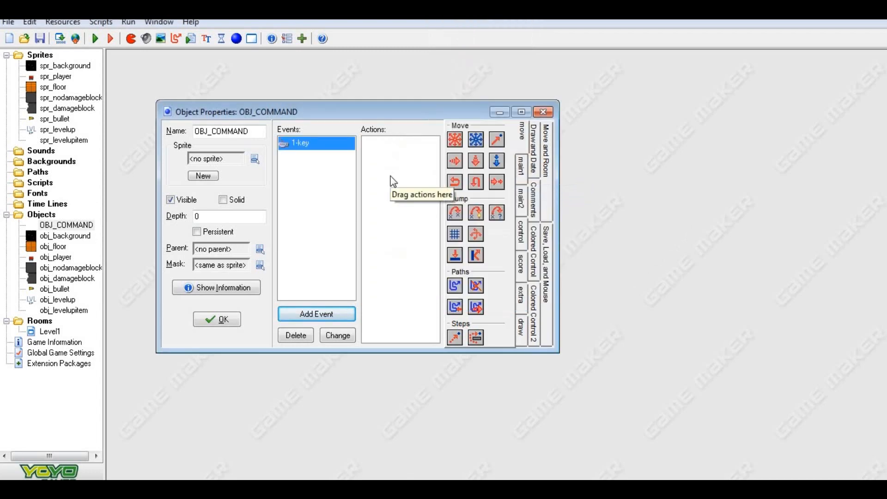
Add a Transform Sprite action to the 1-key event, applied to obj_player, with xscale 2 and yscale 2.
{"action": "left_click", "coordinate": [523, 164]}
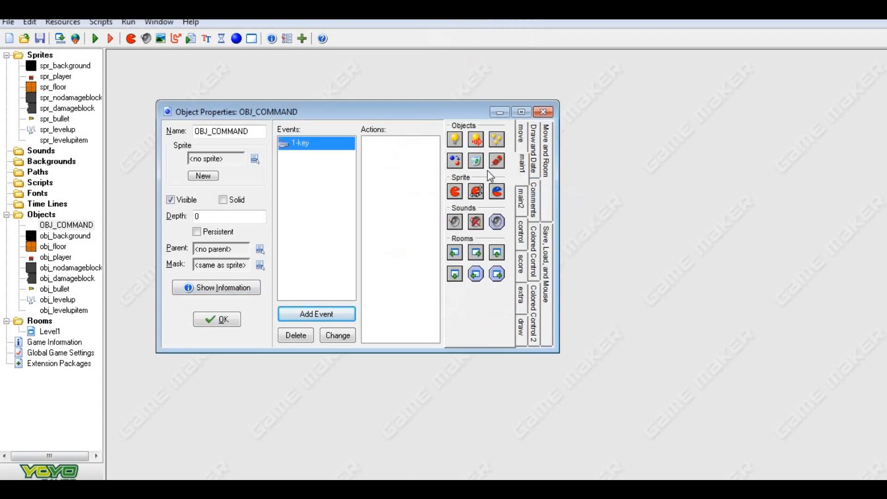
{"action": "left_click_drag", "start_coordinate": [478, 194], "coordinate": [422, 192]}
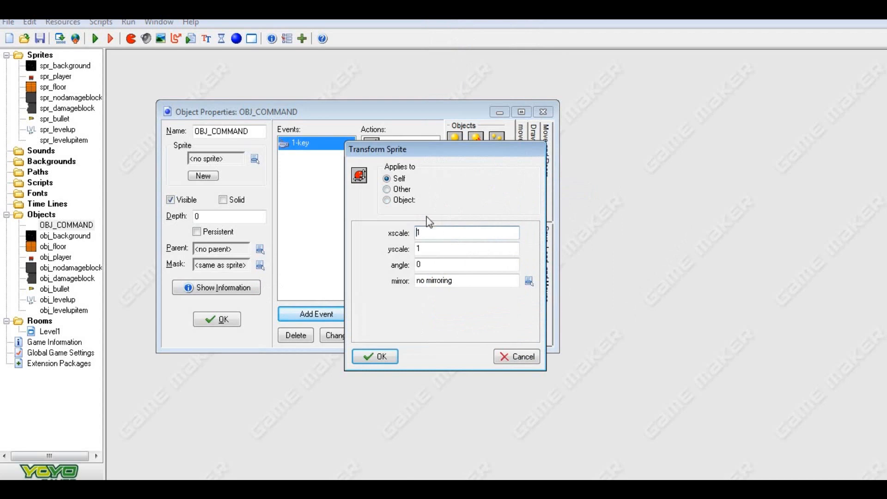
{"action": "left_click", "coordinate": [418, 201]}
{"action": "left_click", "coordinate": [528, 201]}
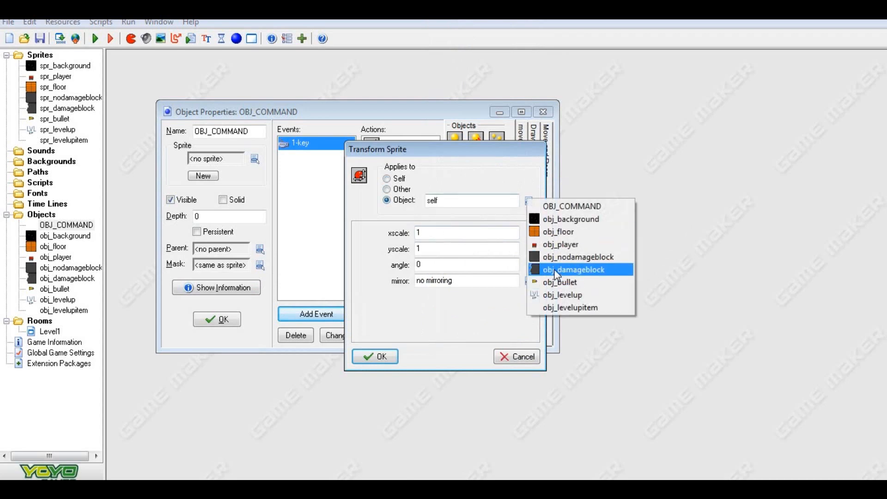
{"action": "left_click", "coordinate": [560, 244]}
{"action": "double_click", "coordinate": [418, 233]}
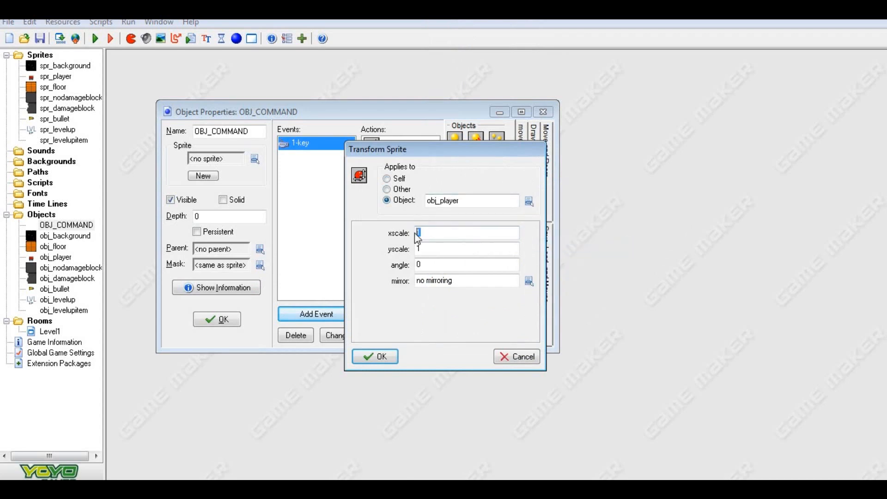
{"action": "type", "text": "2"}
{"action": "key", "text": "Tab"}
{"action": "type", "text": "2"}
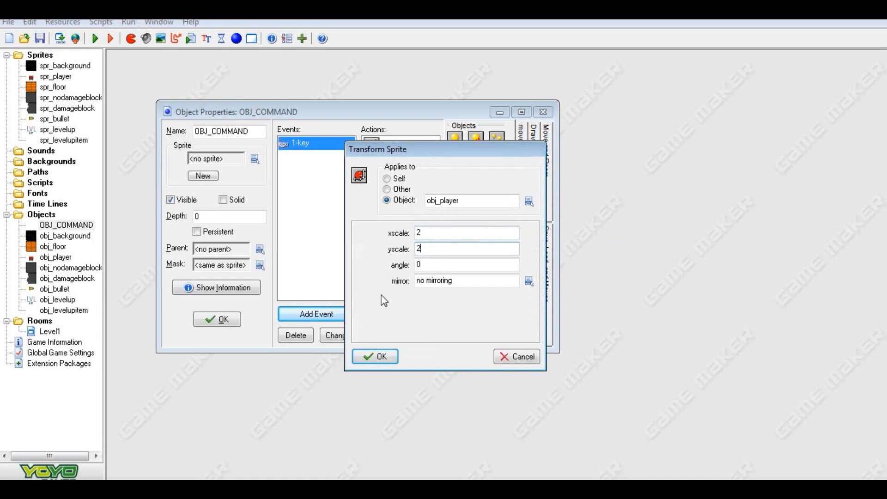
{"action": "left_click", "coordinate": [378, 362]}
Add a Keyboard event for the digit 2 key to OBJ_COMMAND.
{"action": "left_click", "coordinate": [333, 310]}
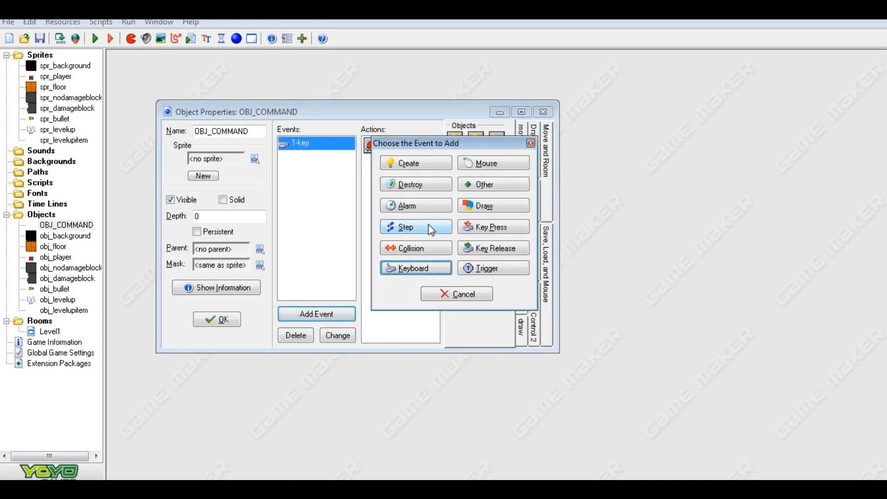
{"action": "left_click", "coordinate": [416, 268]}
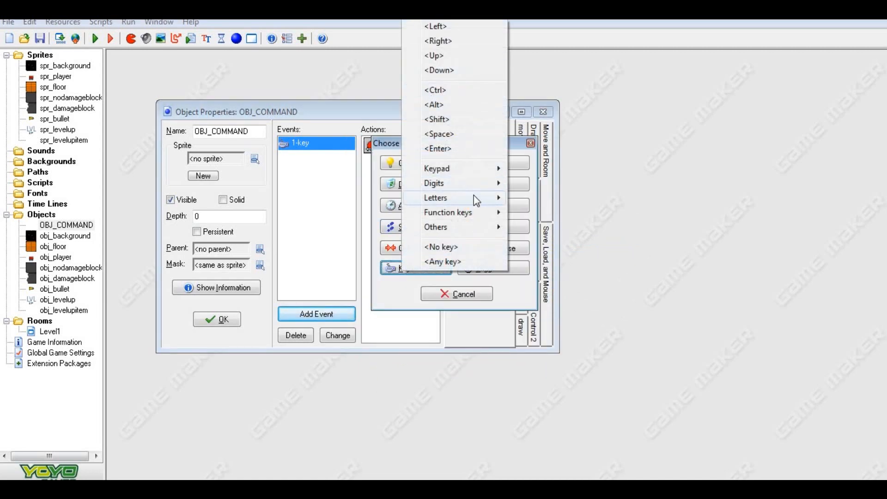
{"action": "mouse_move", "coordinate": [471, 185]}
{"action": "left_click", "coordinate": [545, 210]}
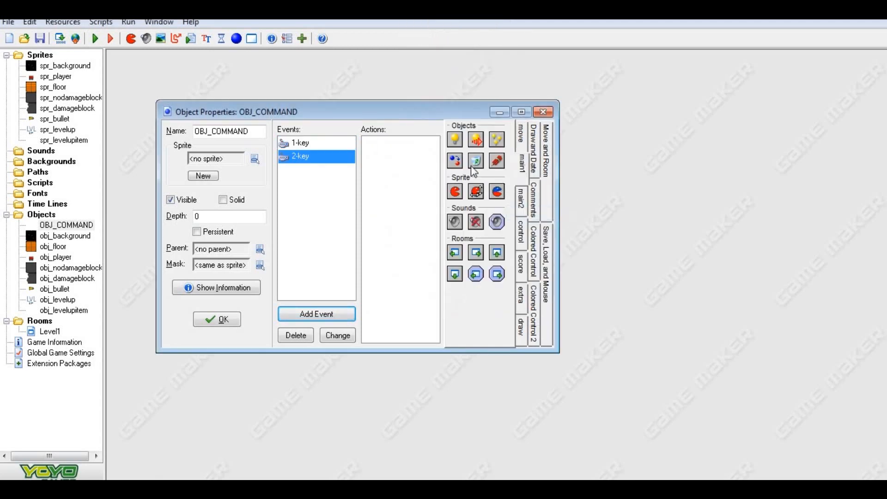
Give the 2-key event a Transform Sprite action scaling obj_bullet to xscale 2 and yscale 2, and confirm OBJ_COMMAND.
{"action": "left_click_drag", "start_coordinate": [477, 192], "coordinate": [422, 200]}
{"action": "type", "text": "2"}
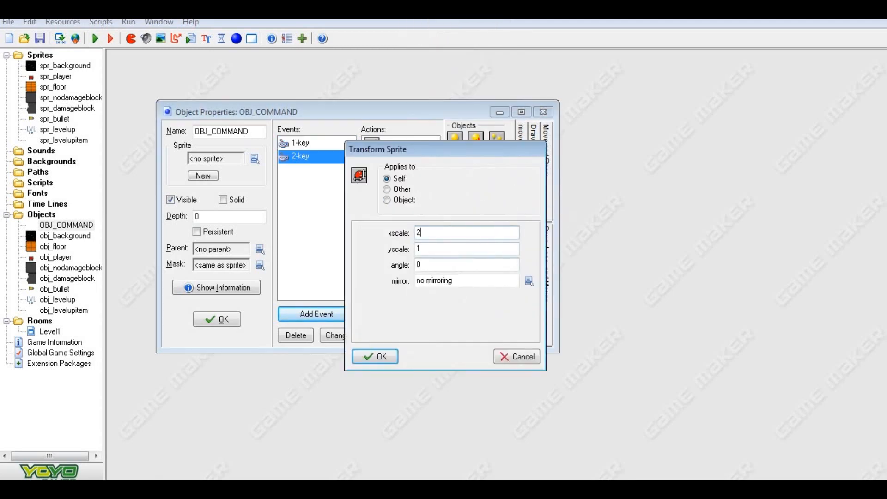
{"action": "key", "text": "Tab"}
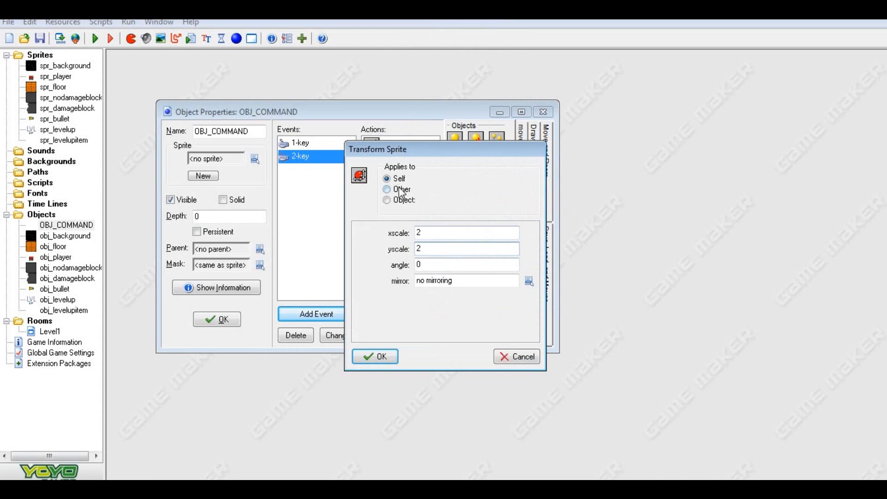
{"action": "left_click", "coordinate": [400, 200]}
{"action": "left_click", "coordinate": [527, 200]}
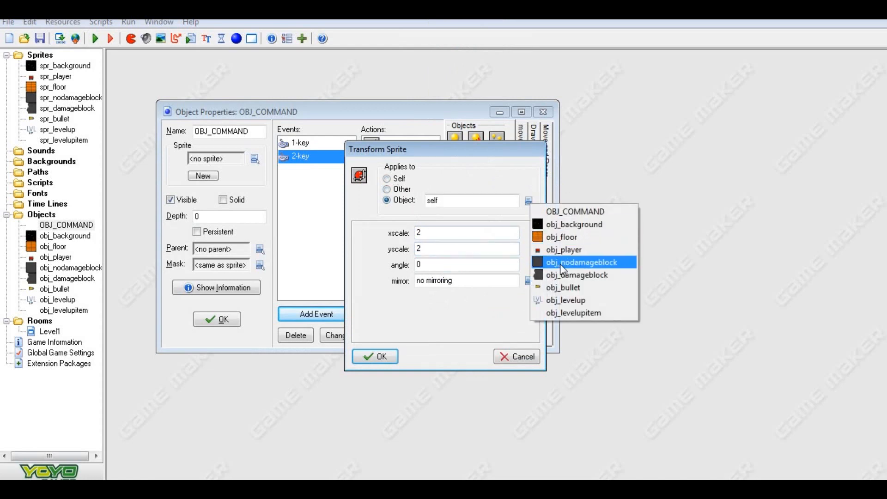
{"action": "left_click", "coordinate": [563, 287]}
{"action": "left_click", "coordinate": [374, 356]}
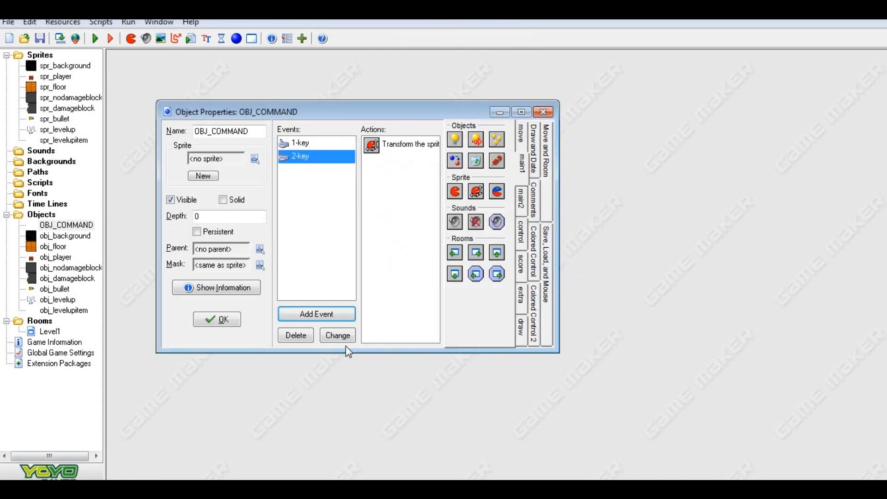
{"action": "left_click", "coordinate": [222, 320]}
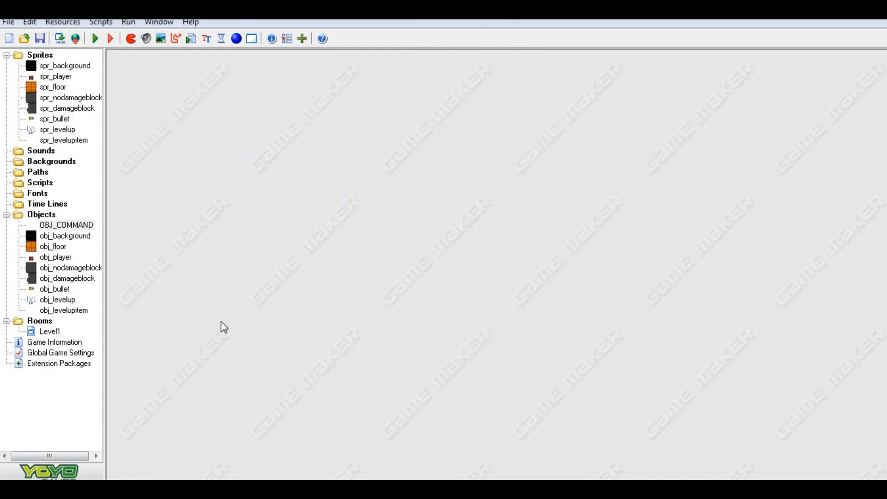
Add a Create Instance action for OBJ_COMMAND to obj_levelupitem's Create event.
{"action": "double_click", "coordinate": [76, 312]}
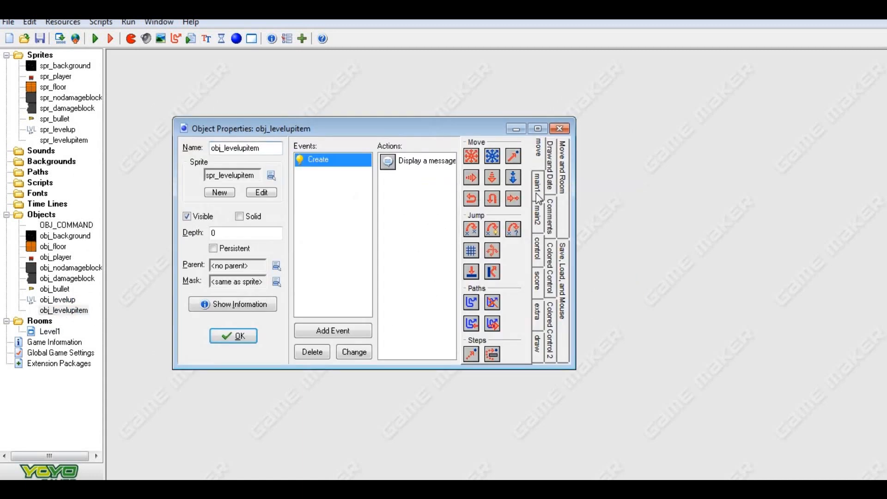
{"action": "left_click", "coordinate": [538, 196]}
{"action": "left_click_drag", "start_coordinate": [475, 158], "coordinate": [430, 194]}
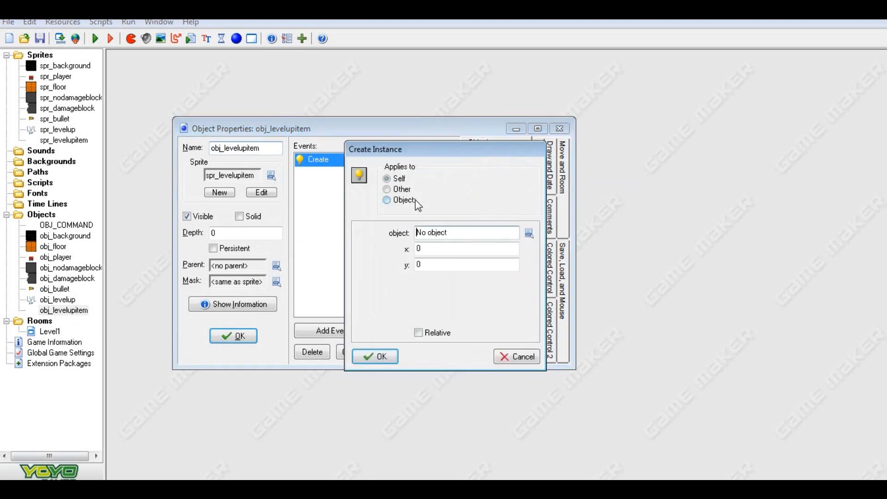
{"action": "left_click", "coordinate": [529, 233]}
{"action": "left_click", "coordinate": [573, 251]}
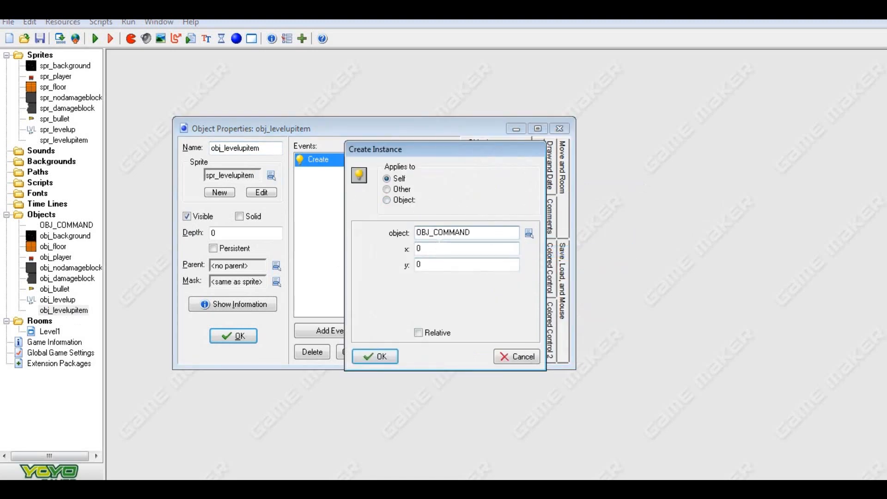
{"action": "left_click", "coordinate": [380, 356]}
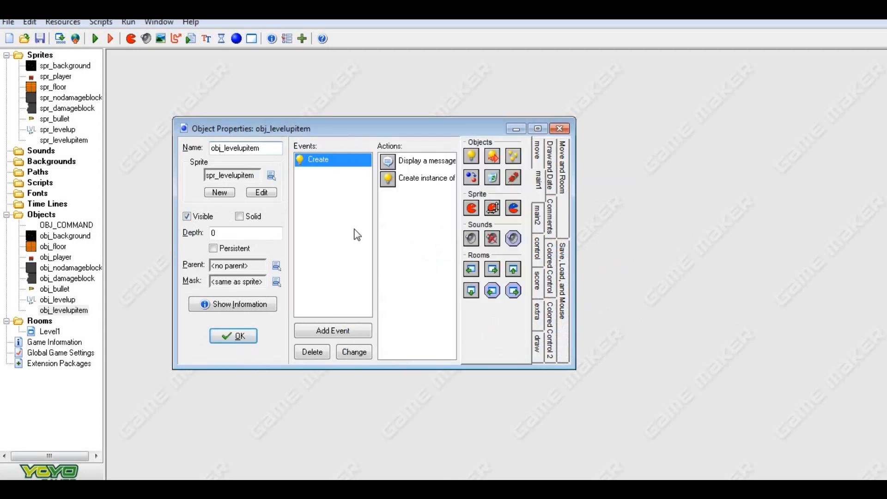
Set the OBJ_COMMAND instance's position to x and y in the Create Instance action, and confirm obj_levelupitem.
{"action": "double_click", "coordinate": [403, 184]}
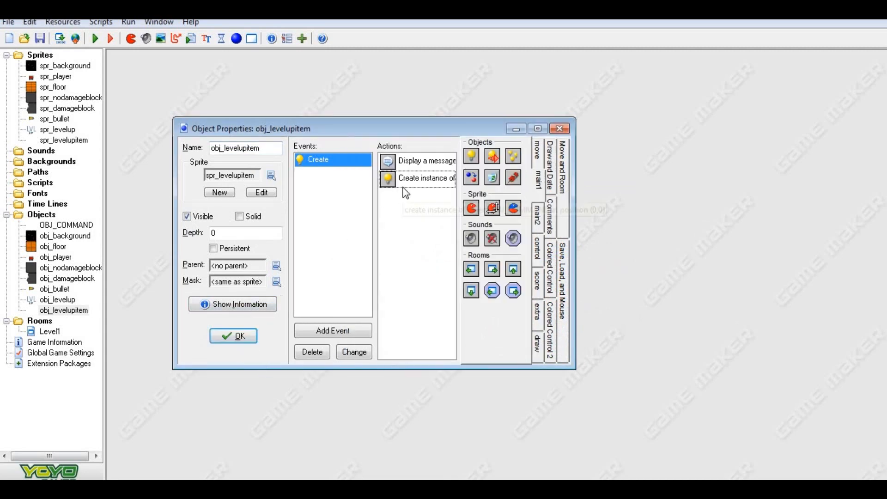
{"action": "key", "text": "Tab"}
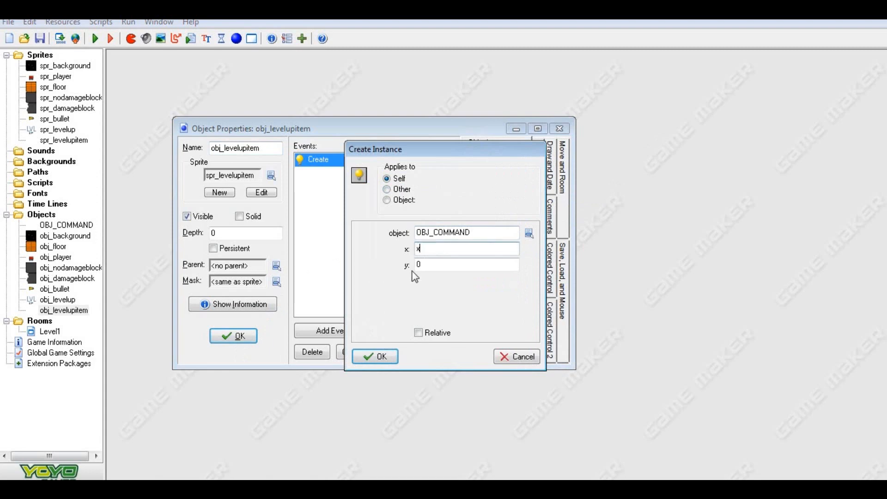
{"action": "key", "text": "Tab"}
{"action": "type", "text": "y"}
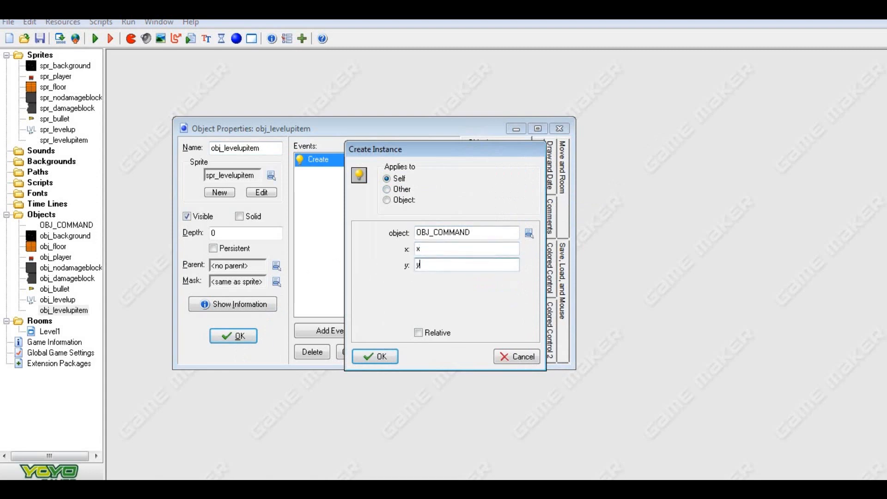
{"action": "left_click", "coordinate": [377, 356]}
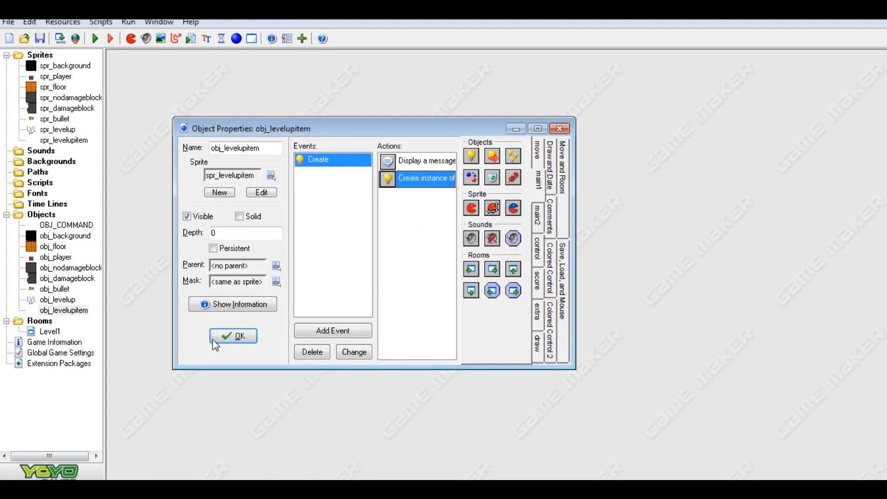
{"action": "left_click", "coordinate": [236, 333]}
Open obj_levelup's properties and add an Alarm 0 event.
{"action": "double_click", "coordinate": [64, 301]}
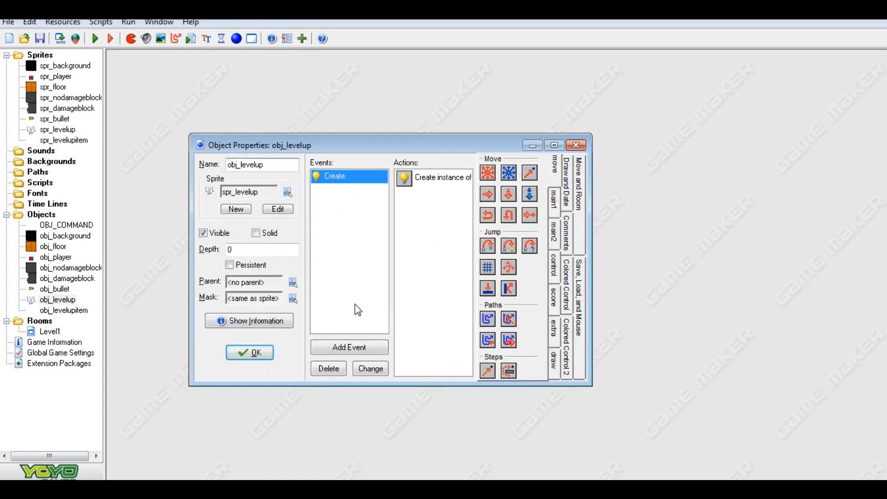
{"action": "left_click", "coordinate": [347, 350]}
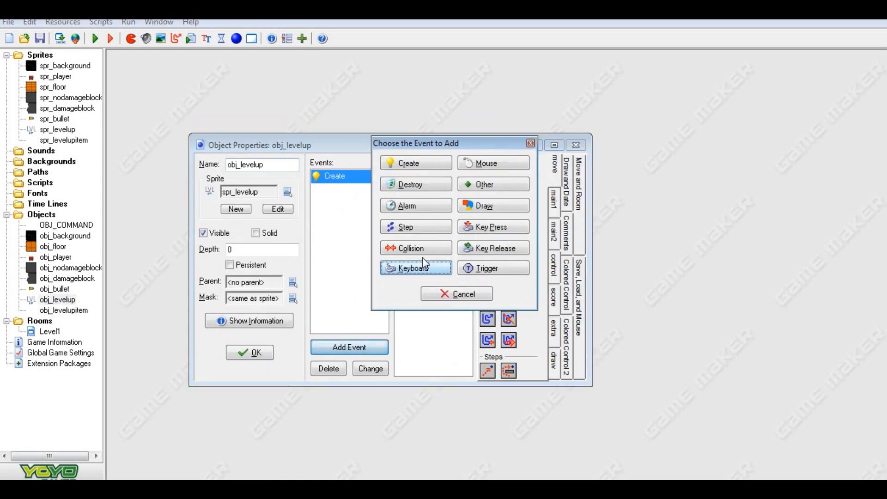
{"action": "left_click", "coordinate": [432, 206]}
{"action": "left_click", "coordinate": [464, 210]}
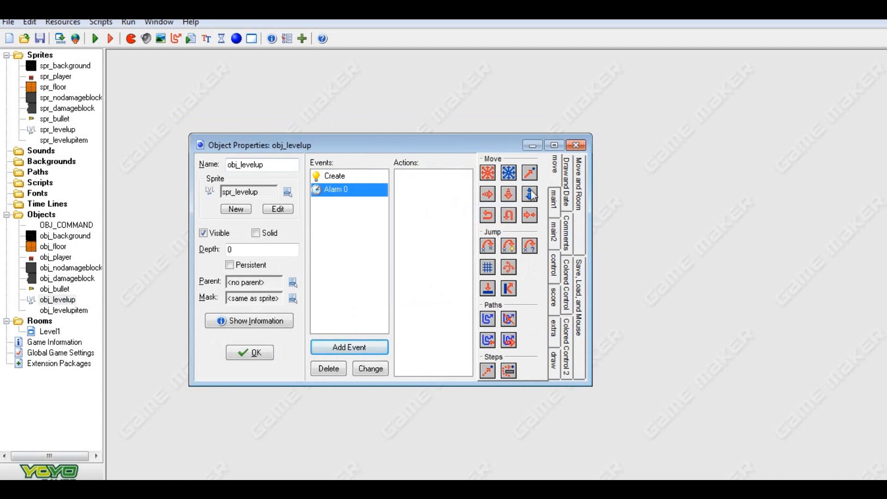
Add a Destroy Instance action applied to Self to obj_levelup's Alarm 0 event.
{"action": "left_click", "coordinate": [554, 200]}
{"action": "left_click_drag", "start_coordinate": [510, 193], "coordinate": [448, 224]}
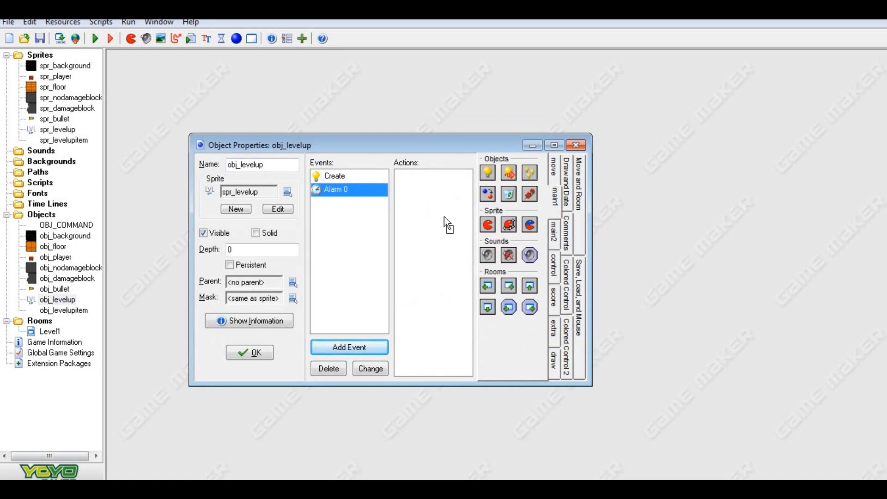
{"action": "left_click", "coordinate": [397, 190]}
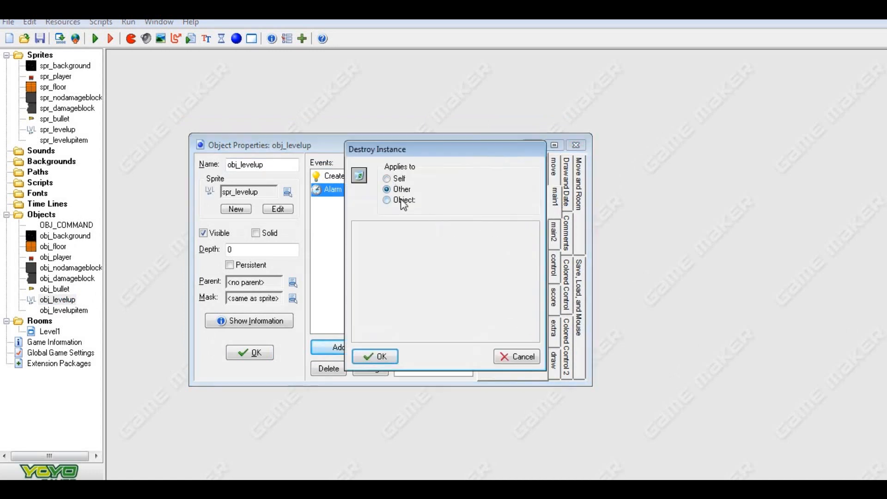
{"action": "left_click", "coordinate": [401, 201]}
{"action": "left_click", "coordinate": [397, 179]}
{"action": "left_click", "coordinate": [374, 356]}
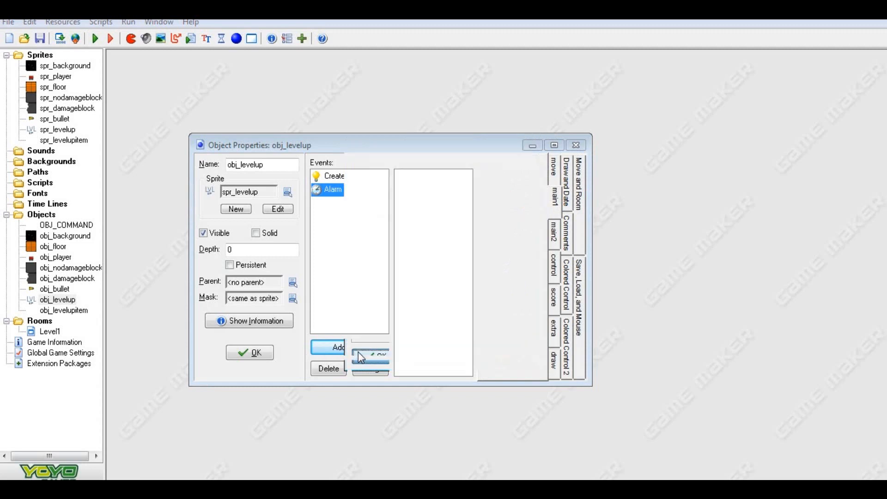
Add a Set Alarm action of 30 steps for Alarm 0 to obj_levelup's Create event, and confirm the object.
{"action": "left_click", "coordinate": [351, 176]}
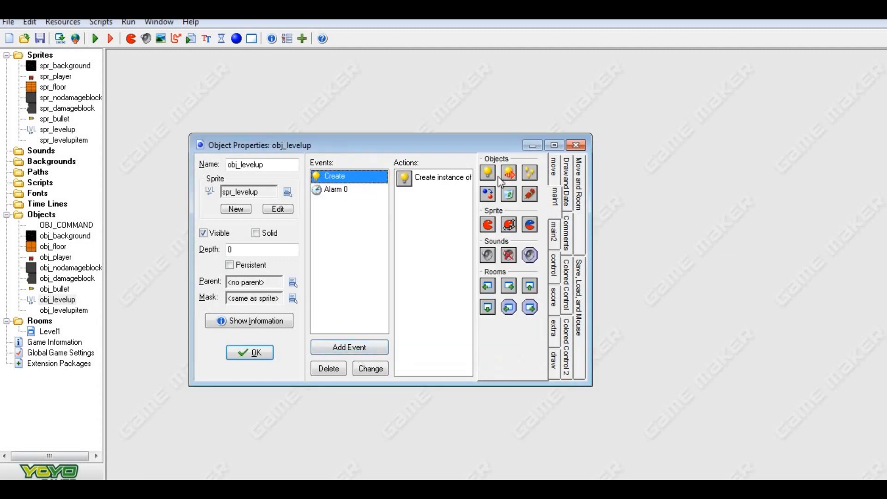
{"action": "left_click", "coordinate": [554, 169]}
{"action": "left_click", "coordinate": [554, 197]}
{"action": "left_click", "coordinate": [554, 229]}
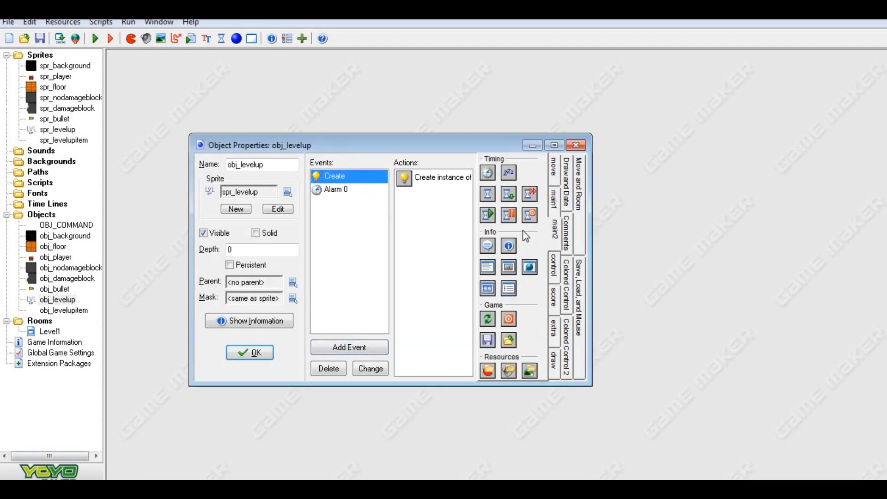
{"action": "left_click_drag", "start_coordinate": [491, 179], "coordinate": [439, 233]}
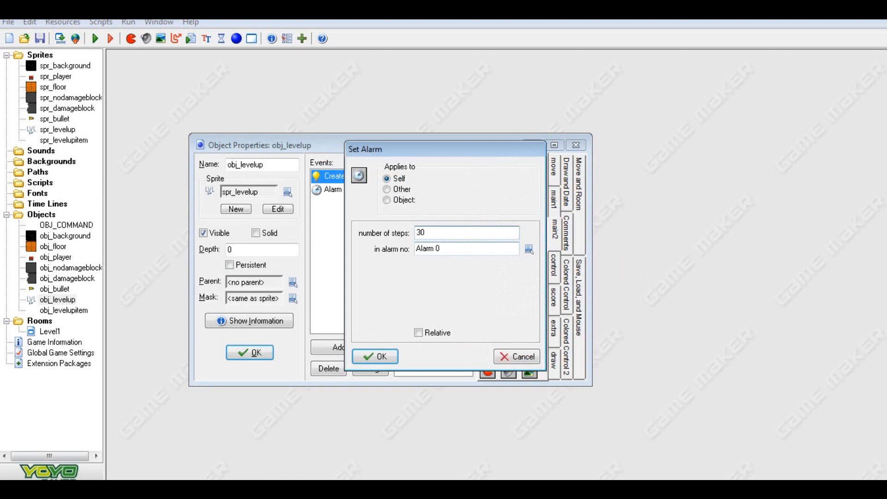
{"action": "type", "text": "30"}
{"action": "left_click", "coordinate": [378, 356]}
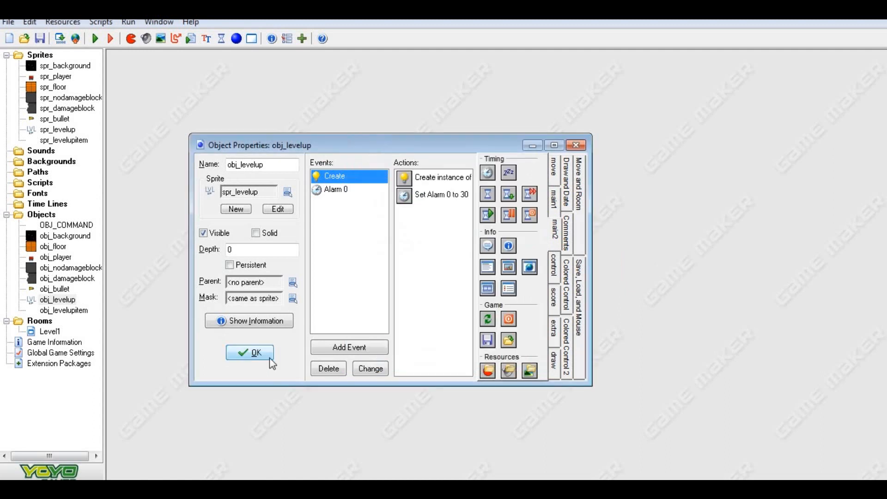
{"action": "left_click", "coordinate": [269, 357]}
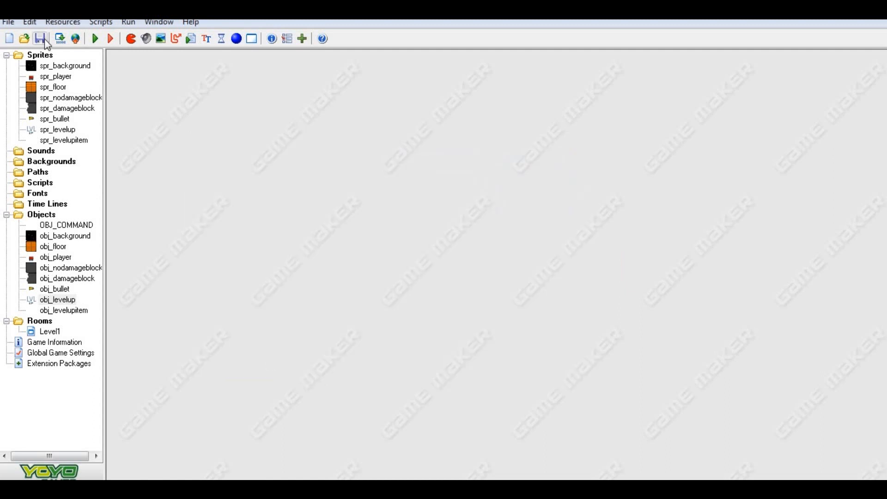
Run the game, shoot the block until it is destroyed, and dismiss the level-up message.
{"action": "left_click", "coordinate": [95, 39]}
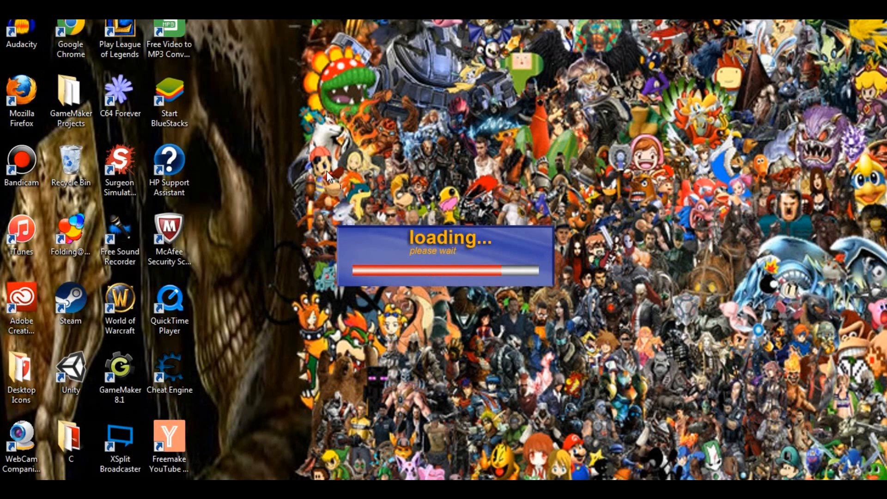
{"action": "key", "text": "Right"}
{"action": "key", "text": "space"}
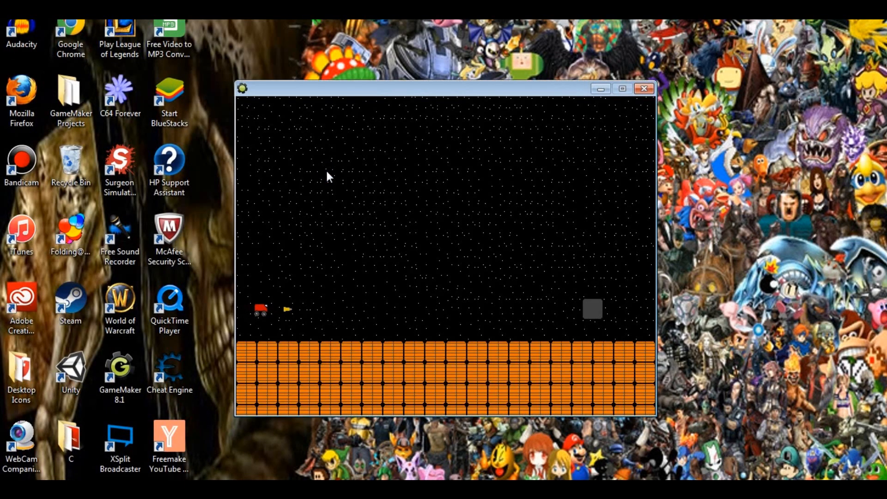
{"action": "key", "text": "Right"}
{"action": "key", "text": "space"}
{"action": "key", "text": "Right"}
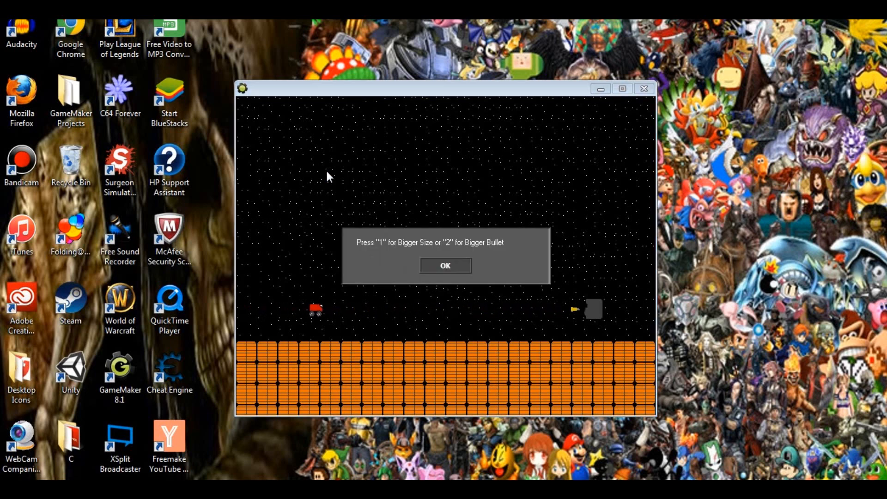
{"action": "left_click", "coordinate": [457, 270]}
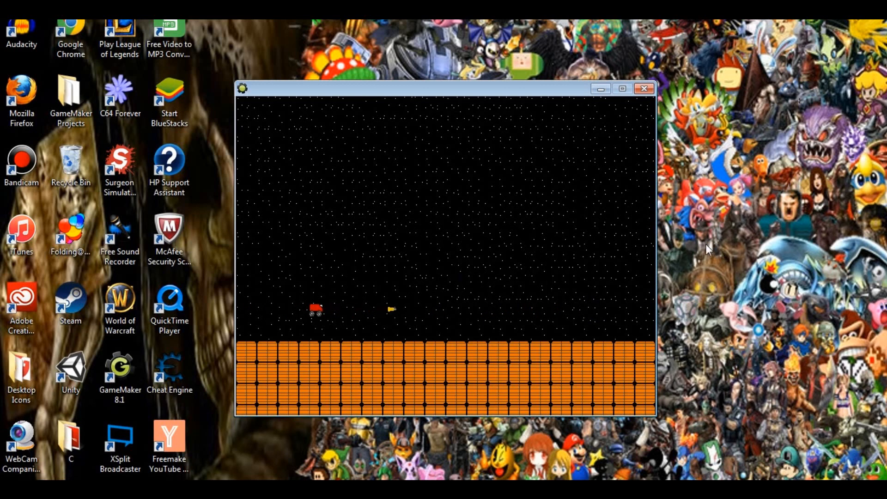
Test the level-up choice for key 1 by firing a long series of bullets, and close the game.
{"action": "key", "text": "1"}
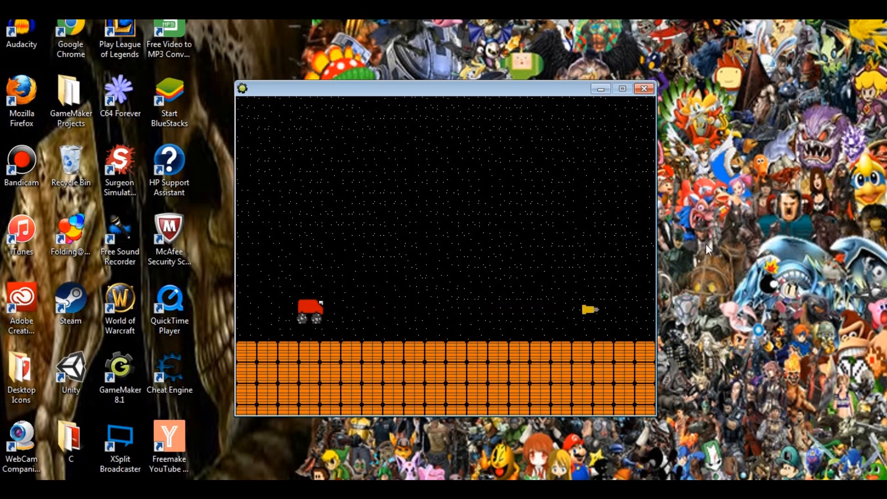
{"action": "key", "text": "space"}
{"action": "key", "text": "space"}
{"action": "key", "text": "space"}
{"action": "key", "text": "space"}
{"action": "key", "text": "space"}
{"action": "key", "text": "space"}
{"action": "key", "text": "space"}
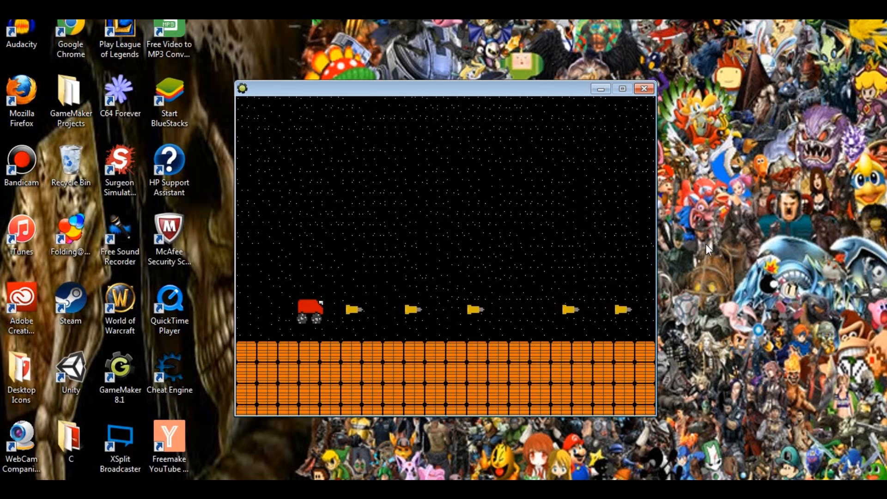
{"action": "key", "text": "space"}
{"action": "key", "text": "space"}
{"action": "key", "text": "space"}
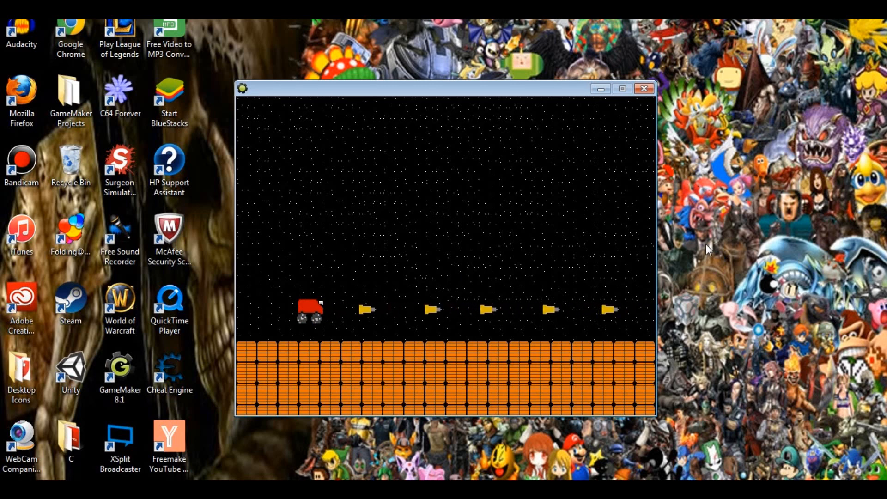
{"action": "key", "text": "space"}
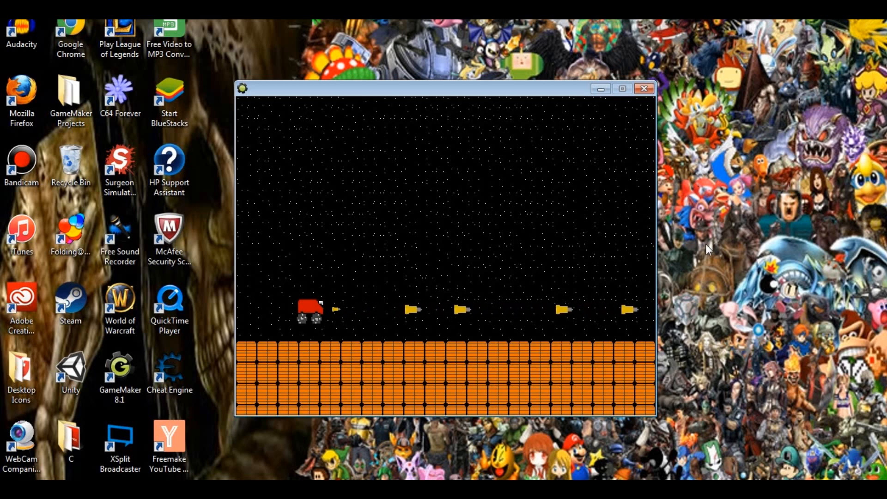
{"action": "key", "text": "space"}
{"action": "key", "text": "space"}
{"action": "key", "text": "space"}
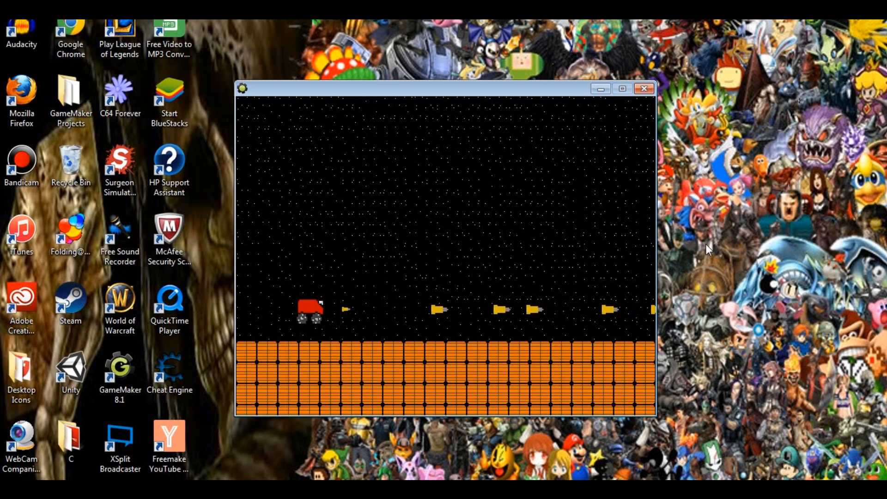
{"action": "key", "text": "space"}
{"action": "key", "text": "space"}
{"action": "key", "text": "space"}
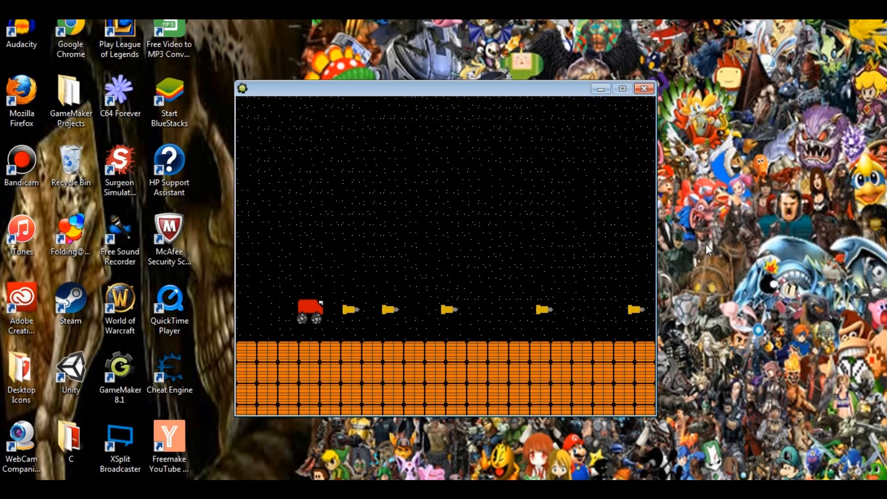
{"action": "key", "text": "space"}
{"action": "key", "text": "space"}
{"action": "key", "text": "space"}
{"action": "key", "text": "space"}
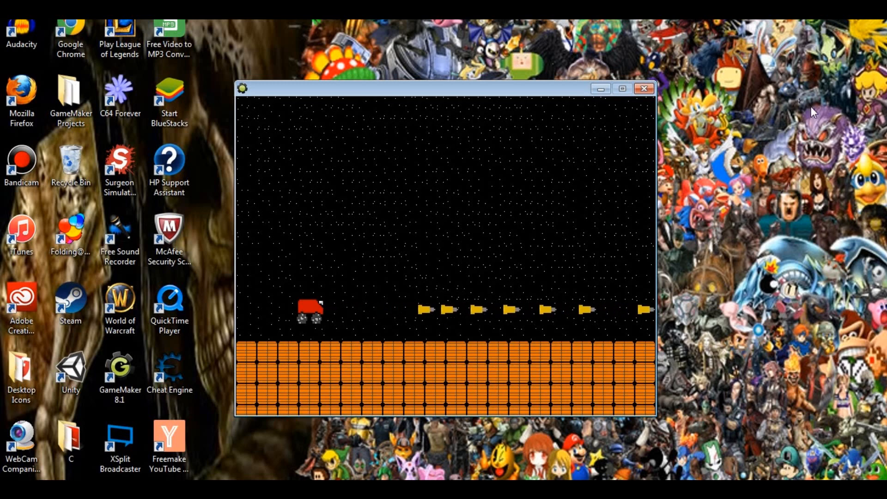
{"action": "left_click", "coordinate": [644, 89]}
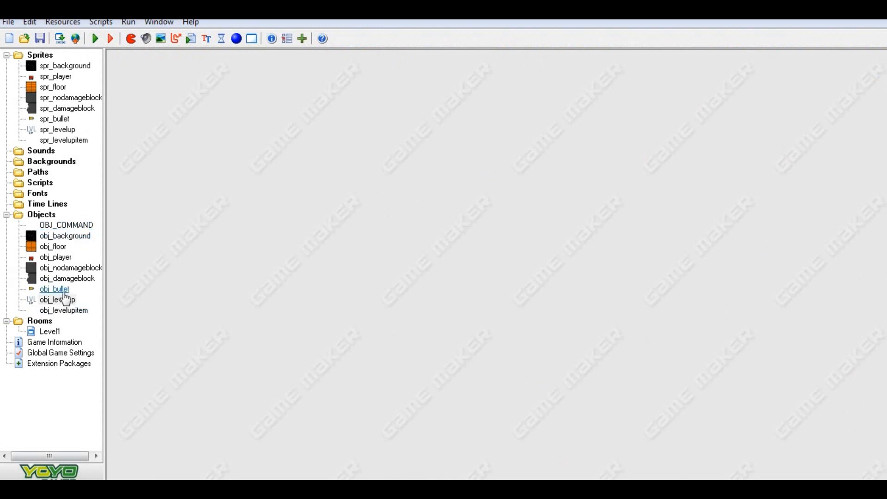
Duplicate spr_bullet as spr_bullet_bigger and open the copy in the Sprite Editor.
{"action": "right_click", "coordinate": [49, 119]}
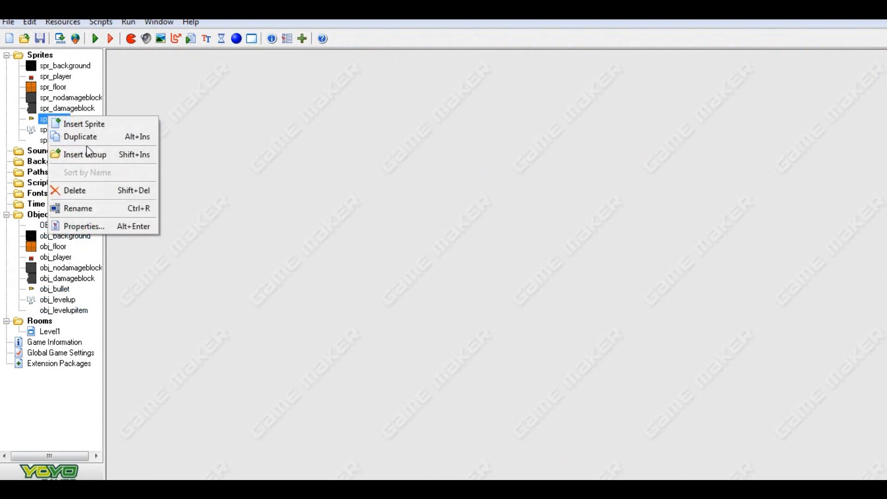
{"action": "left_click", "coordinate": [82, 136]}
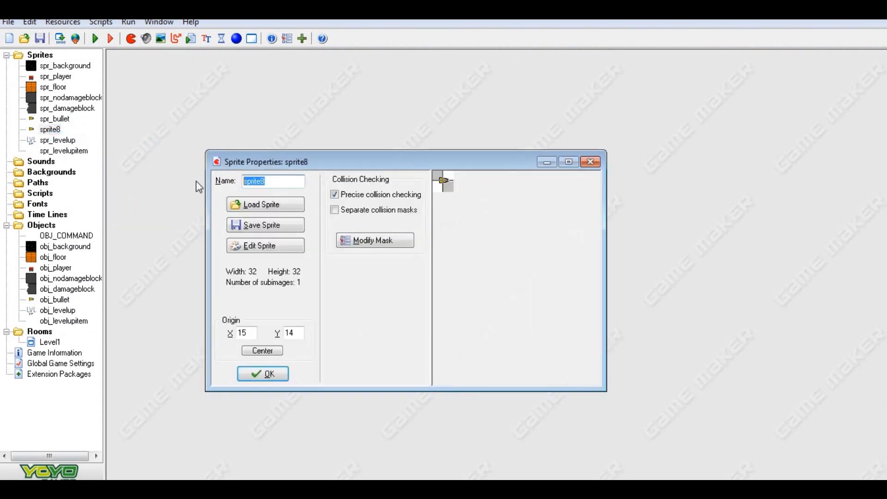
{"action": "type", "text": "spr_bullet"}
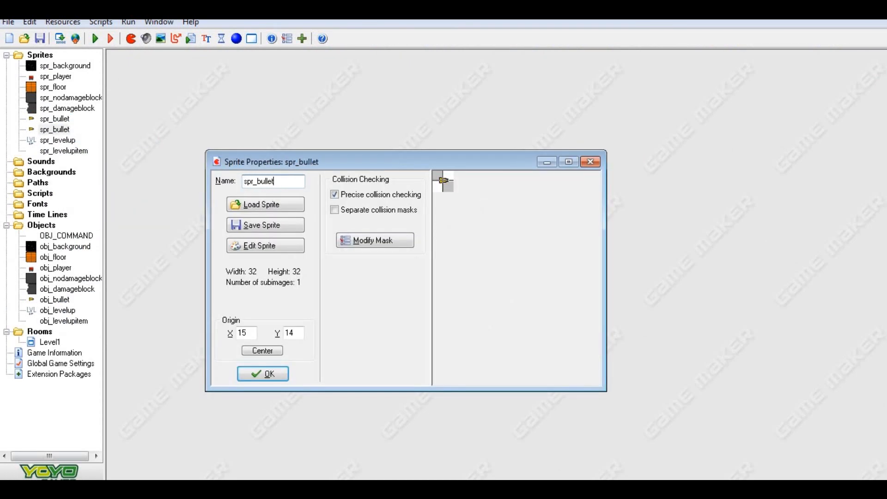
{"action": "type", "text": "_bigger"}
{"action": "left_click", "coordinate": [298, 247]}
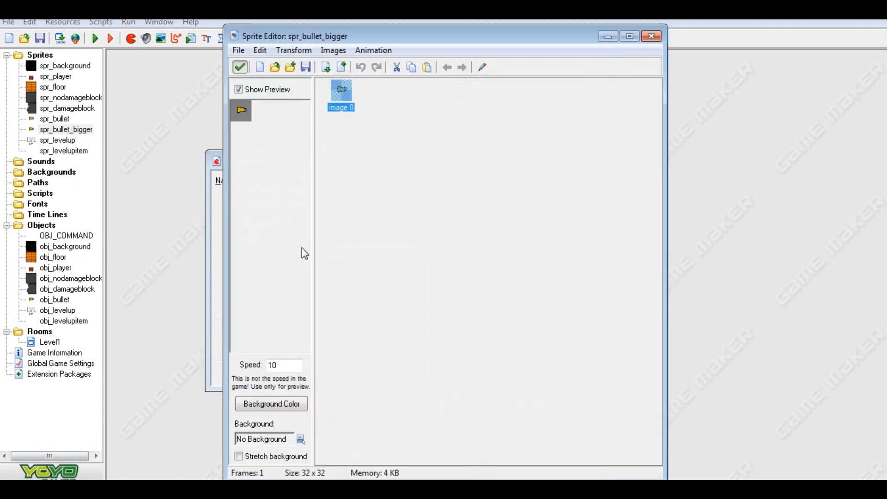
{"action": "left_click", "coordinate": [291, 50]}
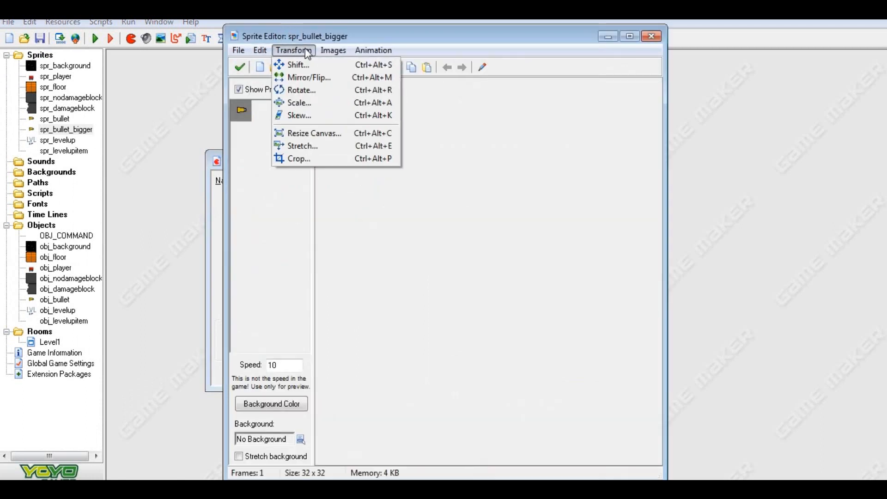
{"action": "left_click", "coordinate": [299, 102]}
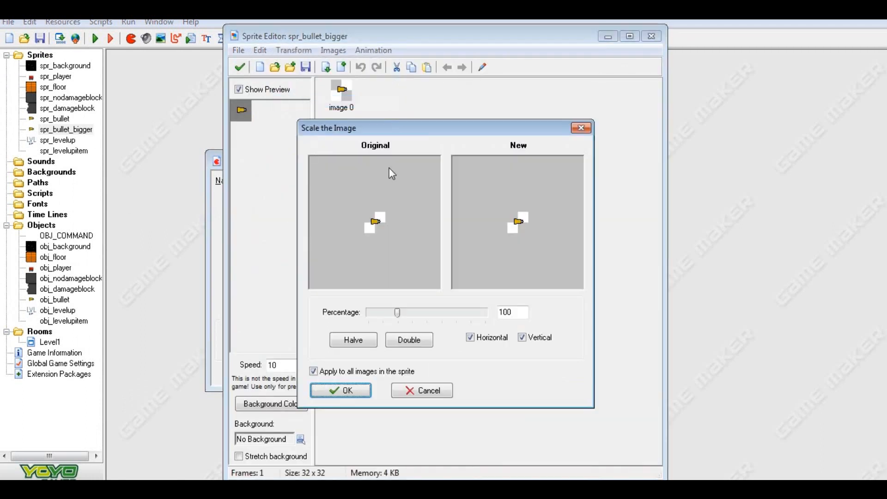
{"action": "left_click", "coordinate": [402, 339]}
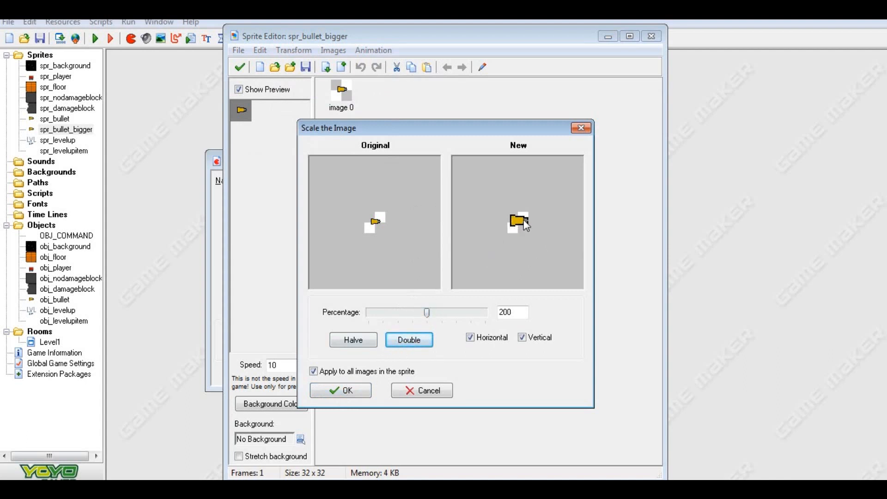
{"action": "left_click", "coordinate": [407, 396]}
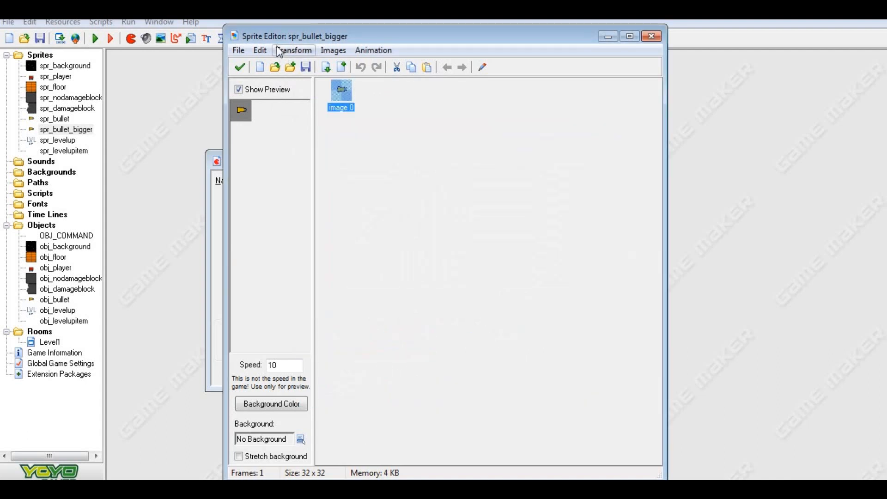
Resize the canvas of spr_bullet_bigger to 150% with the aspect ratio kept and the image centred.
{"action": "left_click", "coordinate": [291, 50]}
{"action": "left_click", "coordinate": [323, 134]}
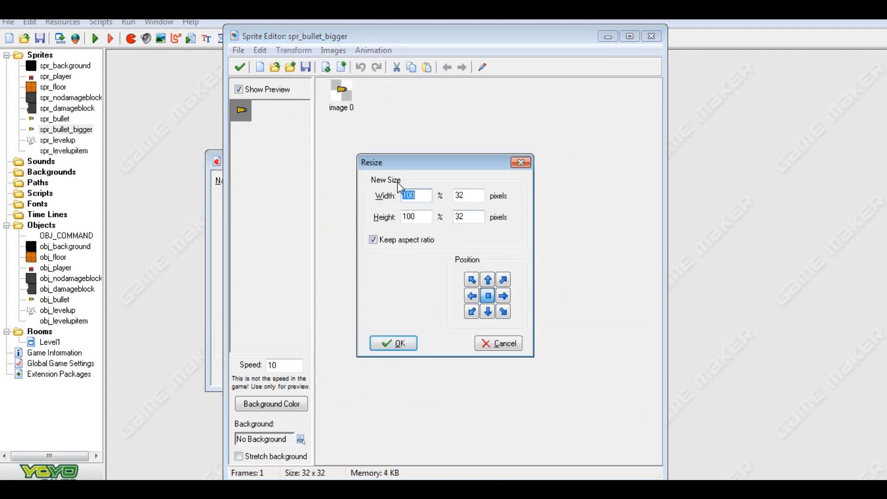
{"action": "type", "text": "150"}
{"action": "key", "text": "Return"}
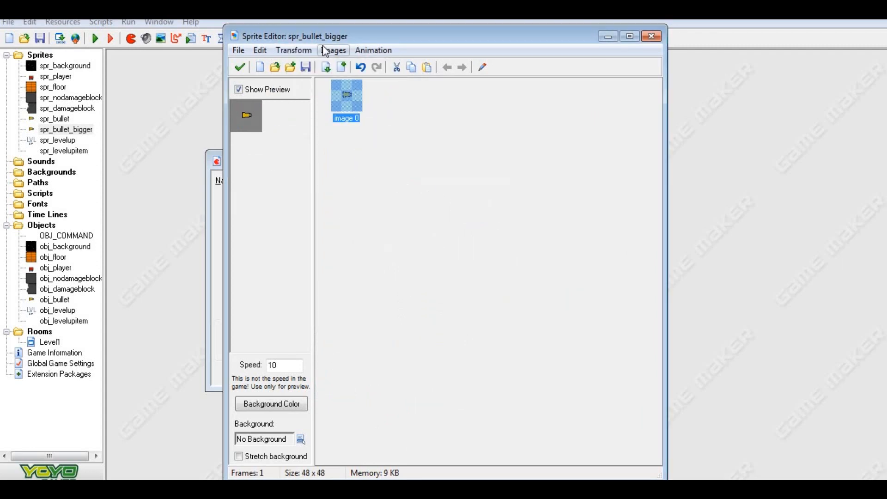
Scale the bullet image in spr_bullet_bigger to 200% horizontally and vertically, and confirm the sprite.
{"action": "left_click", "coordinate": [294, 49]}
{"action": "left_click", "coordinate": [299, 102]}
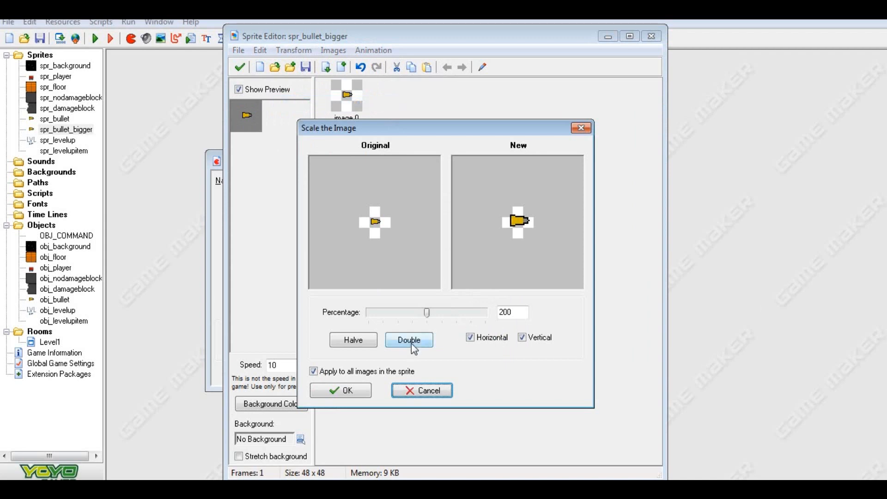
{"action": "left_click", "coordinate": [342, 391]}
{"action": "left_click", "coordinate": [240, 67]}
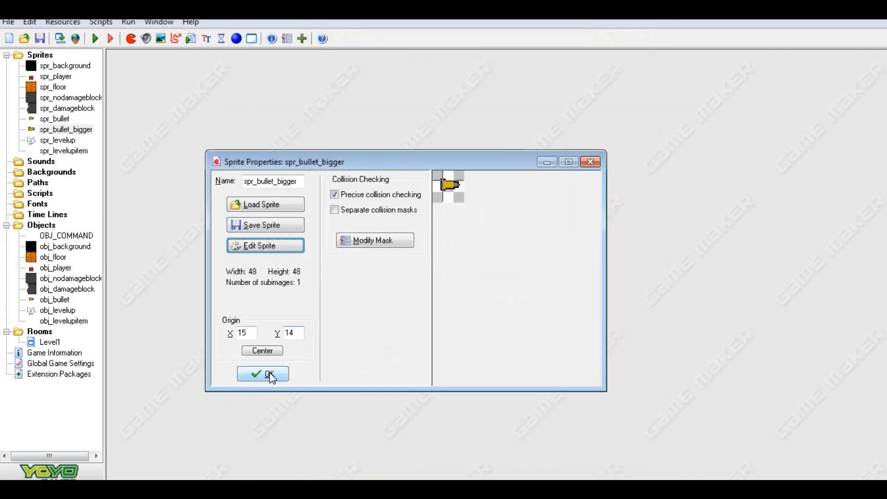
{"action": "left_click", "coordinate": [262, 373]}
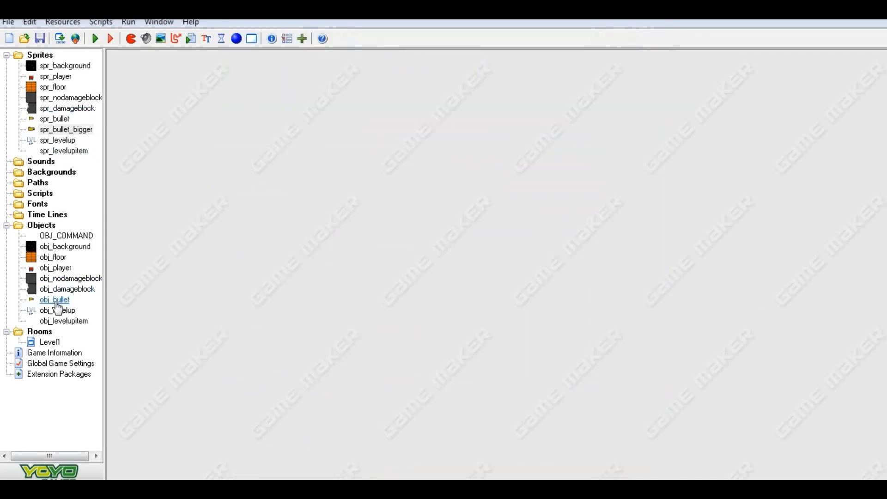
Delete the Transform Sprite action from OBJ_COMMAND's 2-key event.
{"action": "double_click", "coordinate": [66, 235]}
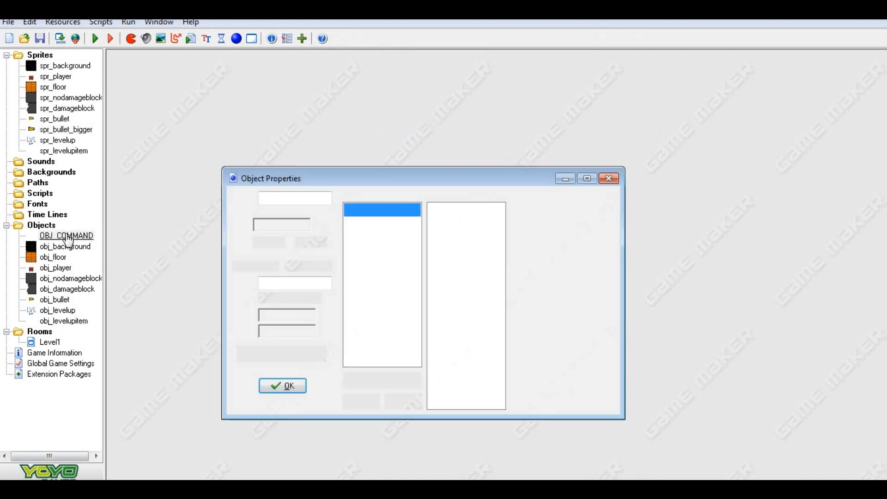
{"action": "left_click", "coordinate": [377, 224]}
{"action": "left_click", "coordinate": [449, 212]}
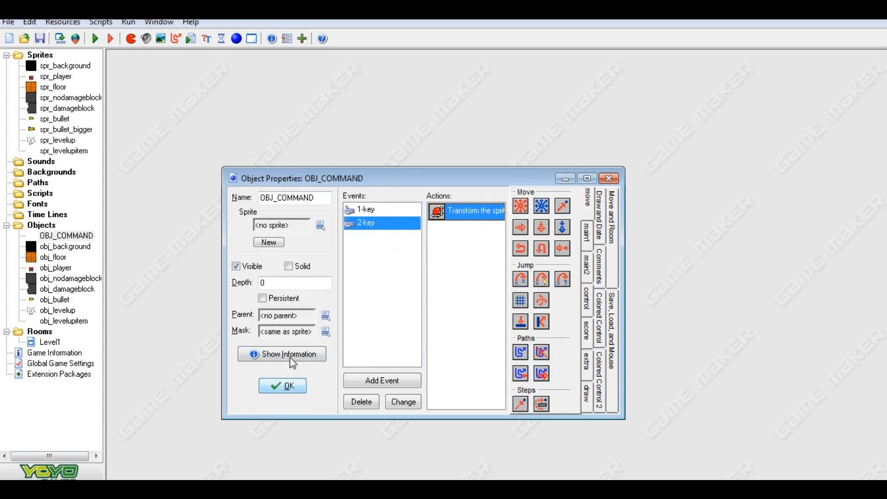
{"action": "double_click", "coordinate": [479, 220]}
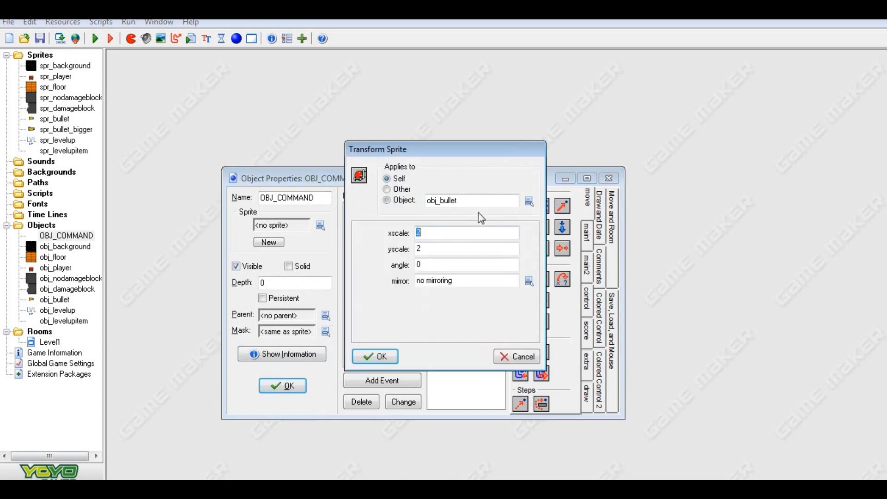
{"action": "left_click", "coordinate": [519, 362]}
{"action": "key", "text": "Delete"}
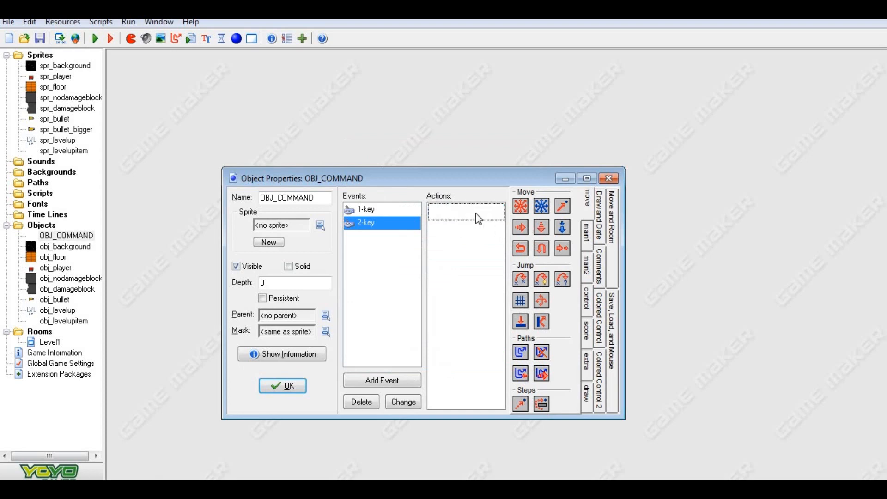
{"action": "left_click", "coordinate": [586, 227]}
{"action": "left_click_drag", "start_coordinate": [520, 226], "coordinate": [502, 287]}
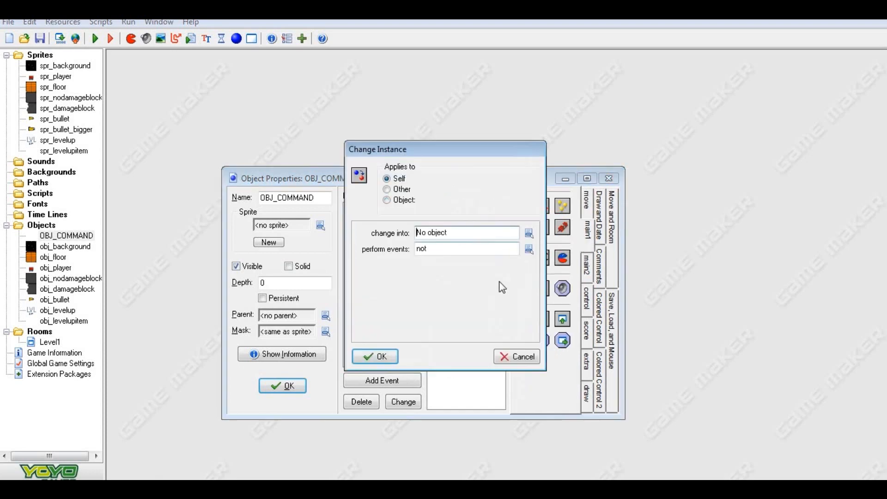
{"action": "left_click", "coordinate": [405, 201]}
{"action": "left_click", "coordinate": [528, 201]}
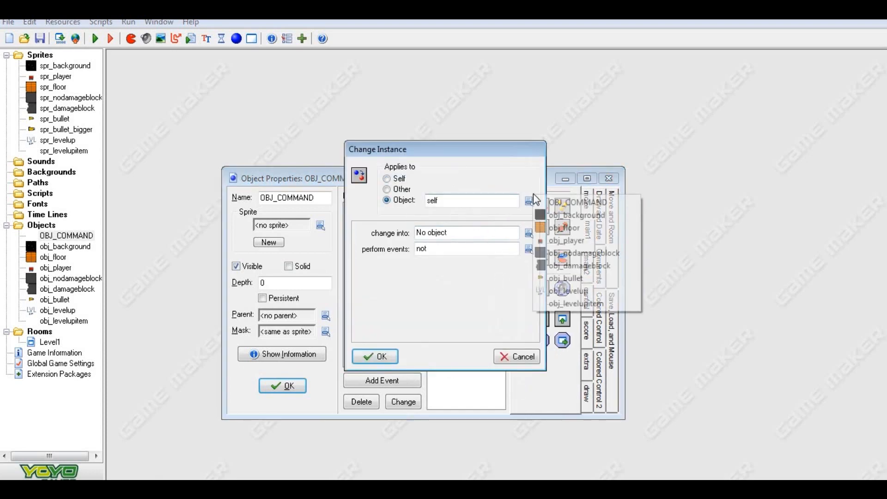
{"action": "left_click", "coordinate": [566, 278]}
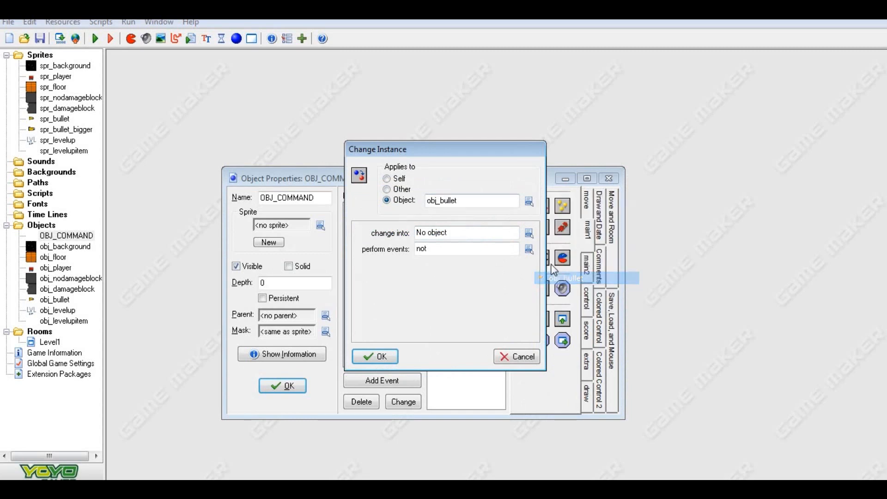
{"action": "left_click", "coordinate": [528, 233]}
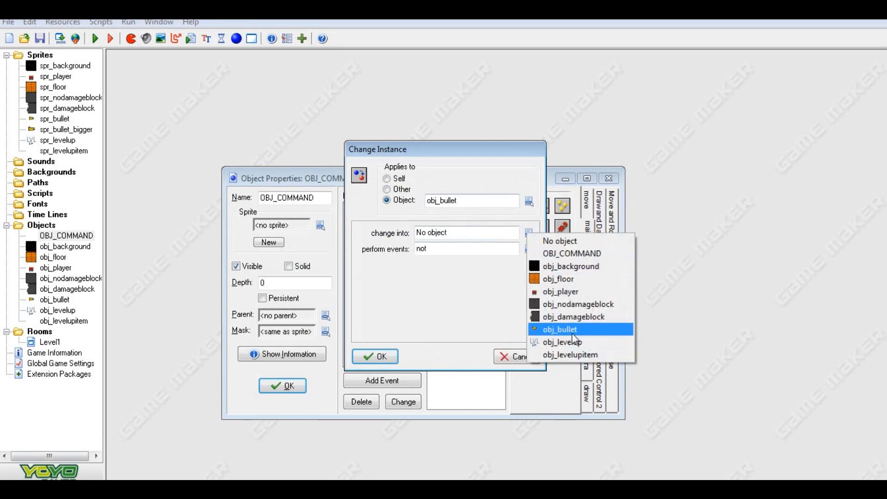
{"action": "left_click", "coordinate": [481, 333]}
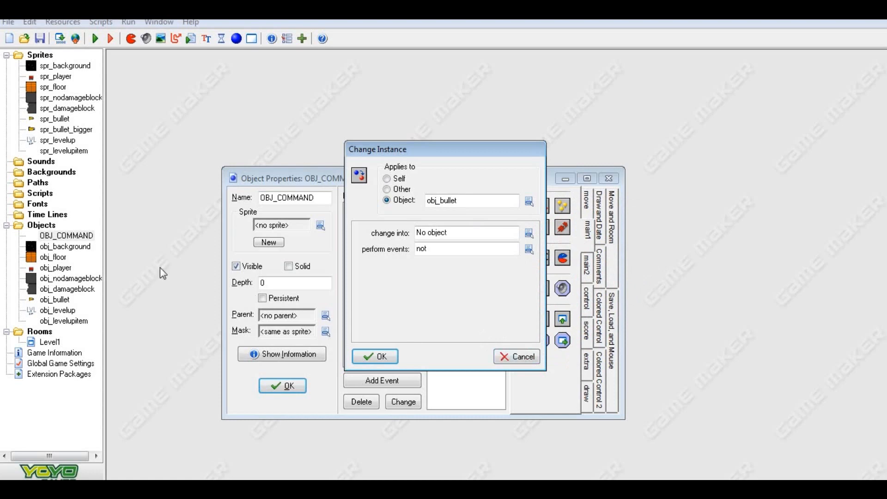
{"action": "left_click", "coordinate": [508, 354]}
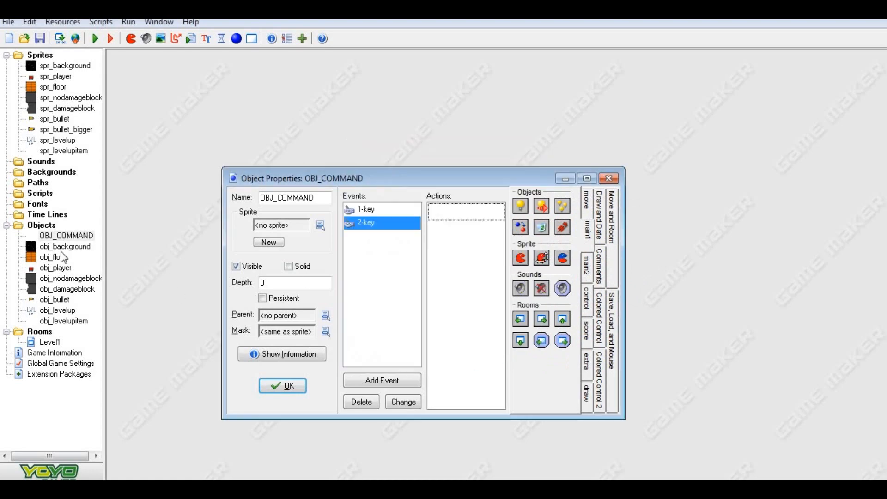
Create a new object named obj_bullet_bigger and assign it the sprite spr_bullet_bigger.
{"action": "left_click", "coordinate": [236, 38]}
{"action": "type", "text": "ob"}
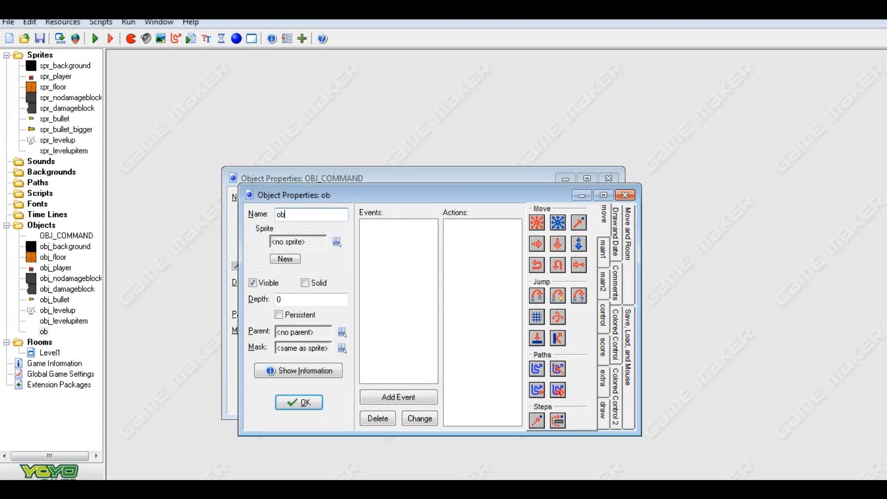
{"action": "type", "text": "j_bullet_bigger"}
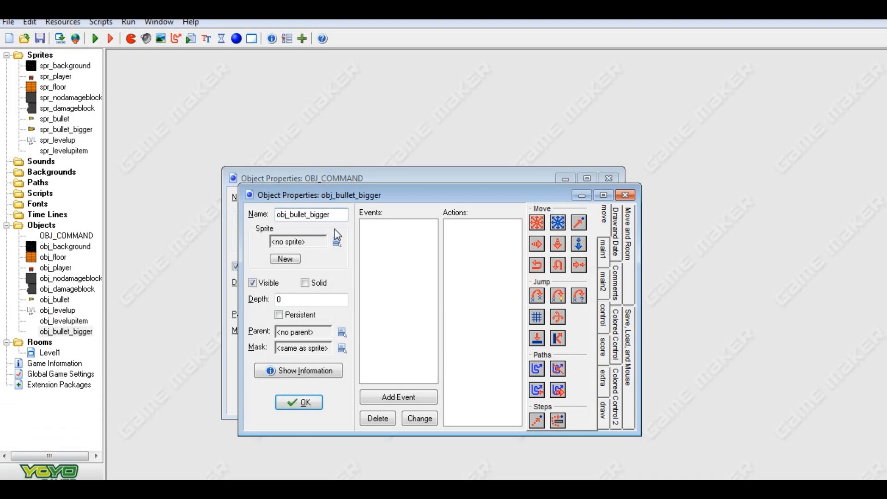
{"action": "left_click", "coordinate": [337, 243]}
{"action": "left_click", "coordinate": [393, 338]}
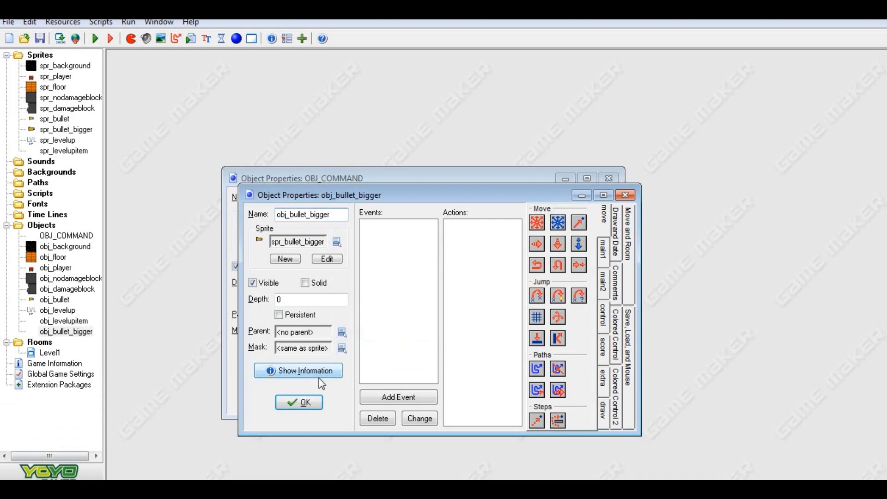
Open obj_bullet and copy both actions of its collision event with obj_nodamageblock.
{"action": "left_click", "coordinate": [56, 302]}
{"action": "double_click", "coordinate": [56, 301]}
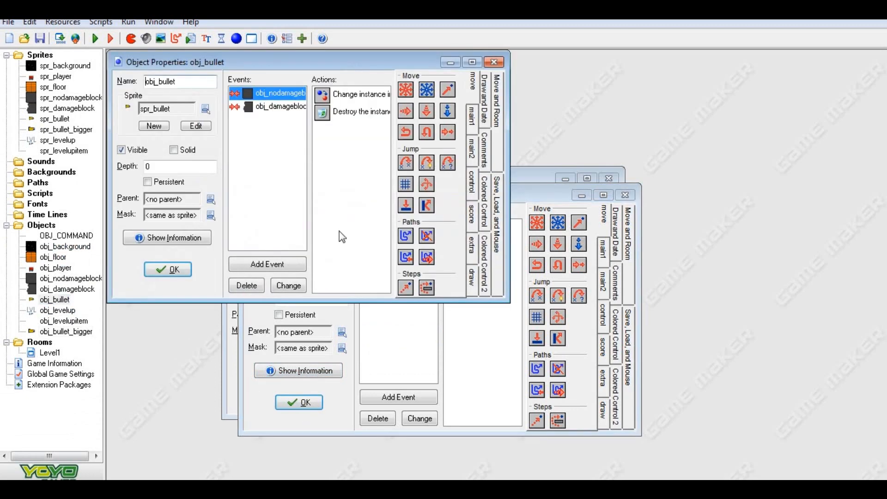
{"action": "left_click", "coordinate": [266, 107]}
{"action": "right_click", "coordinate": [266, 108]}
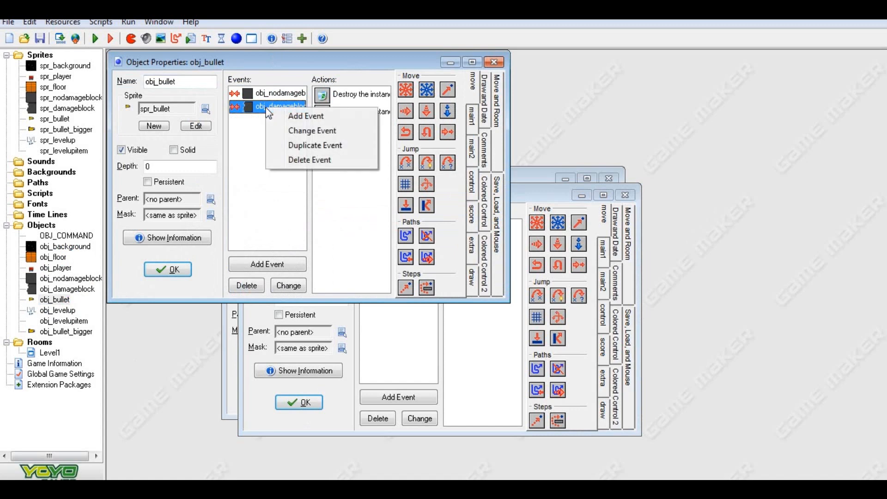
{"action": "left_click", "coordinate": [272, 93]}
{"action": "left_click", "coordinate": [368, 100]}
{"action": "left_click", "coordinate": [368, 111], "text": "shift"}
{"action": "right_click", "coordinate": [367, 113]}
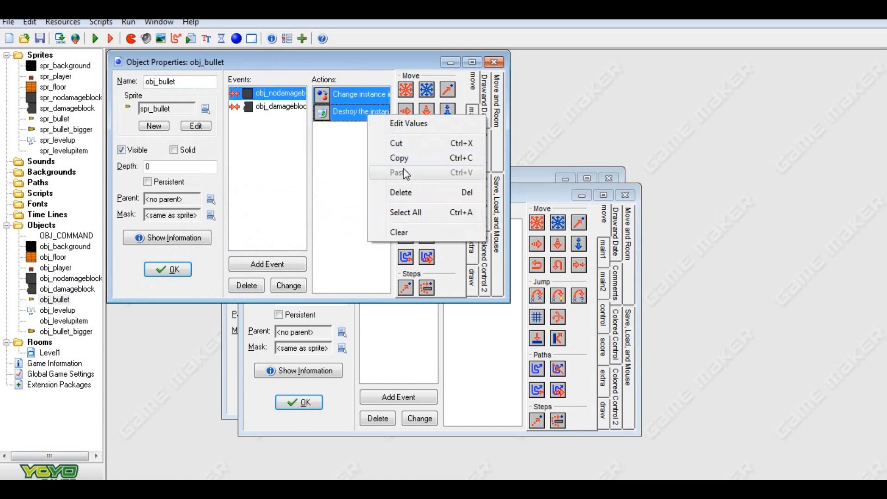
{"action": "left_click", "coordinate": [396, 156]}
Add a collision event with obj_nodamageblock to obj_bullet_bigger and paste the copied actions into it.
{"action": "left_click", "coordinate": [434, 326]}
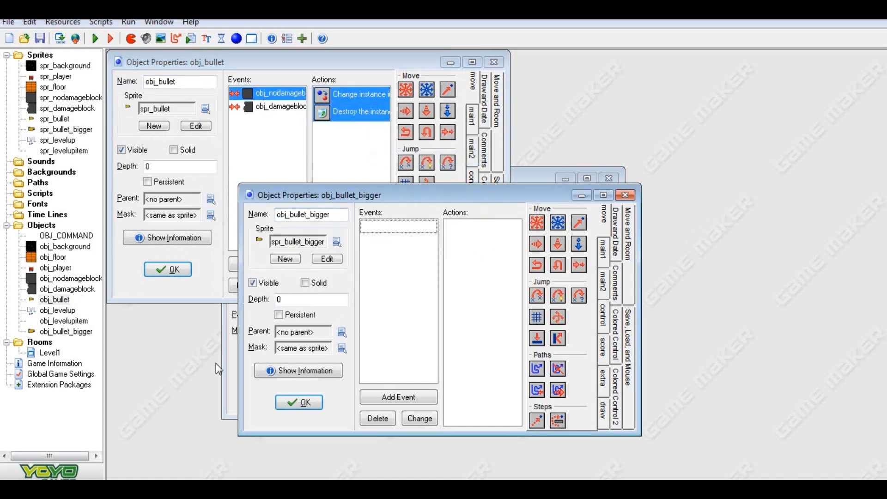
{"action": "left_click", "coordinate": [398, 397]}
{"action": "left_click", "coordinate": [421, 250]}
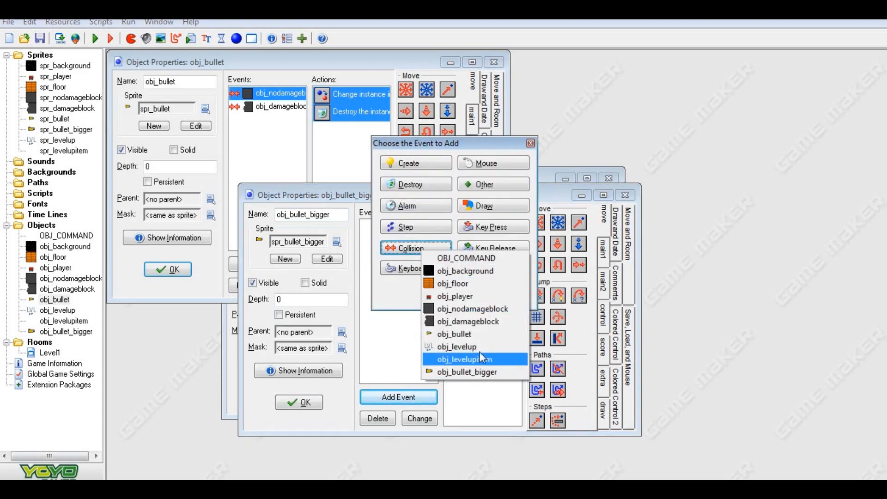
{"action": "left_click", "coordinate": [487, 307]}
{"action": "key", "text": "ctrl+v"}
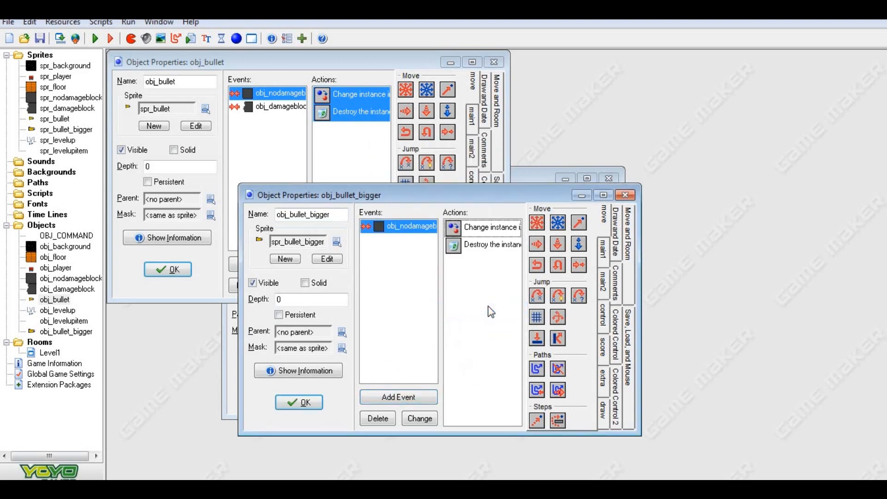
Copy all actions of obj_bullet's collision event with obj_damageblock and close that object's properties.
{"action": "left_click", "coordinate": [288, 107]}
{"action": "key", "text": "ctrl+a"}
{"action": "right_click", "coordinate": [328, 108]}
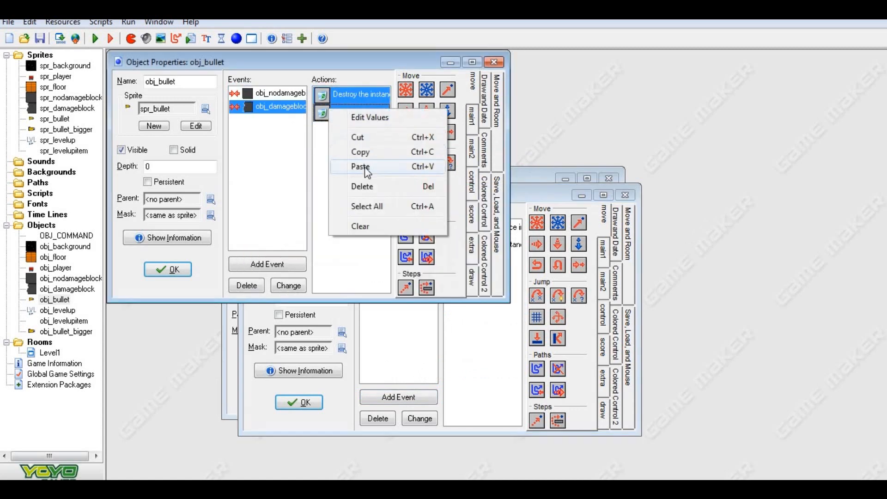
{"action": "left_click", "coordinate": [364, 154]}
{"action": "left_click", "coordinate": [187, 273]}
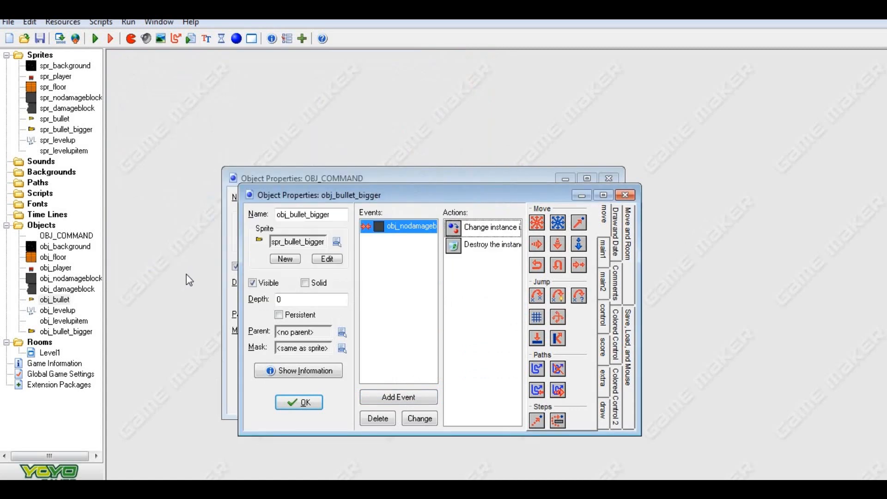
Add a collision event with obj_damageblock to obj_bullet_bigger, paste the copied destroy actions and confirm the object.
{"action": "left_click", "coordinate": [399, 397]}
{"action": "left_click", "coordinate": [434, 249]}
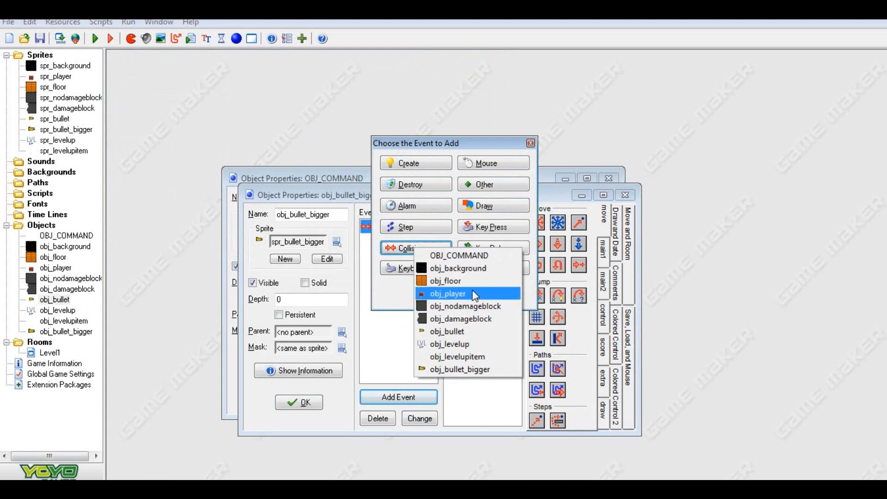
{"action": "left_click", "coordinate": [490, 319]}
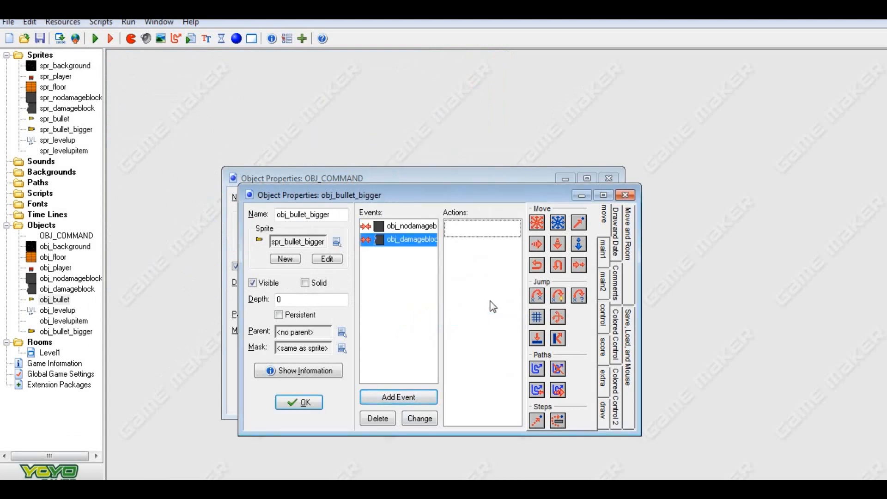
{"action": "key", "text": "ctrl+v"}
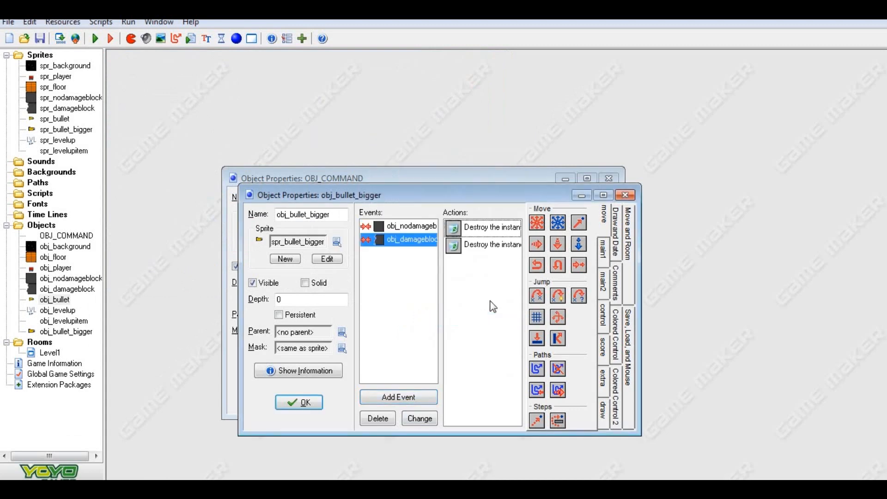
{"action": "left_click", "coordinate": [315, 406]}
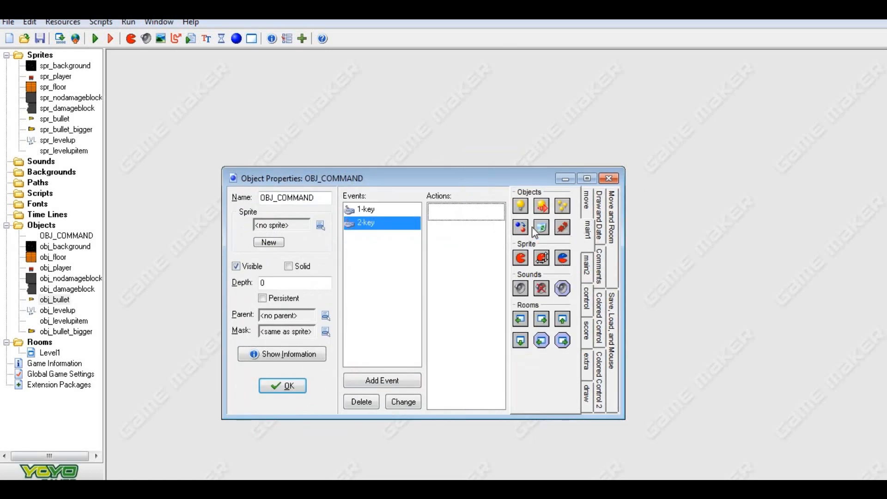
Add a Change Instance action to OBJ_COMMAND's 2-key event, turning obj_bullet into obj_bullet_bigger with perform events set to yes.
{"action": "left_click", "coordinate": [586, 201]}
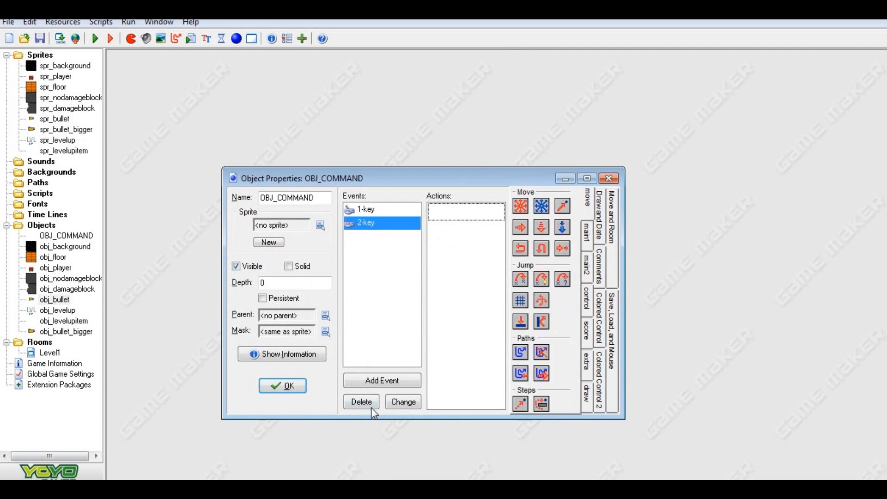
{"action": "left_click", "coordinate": [588, 233]}
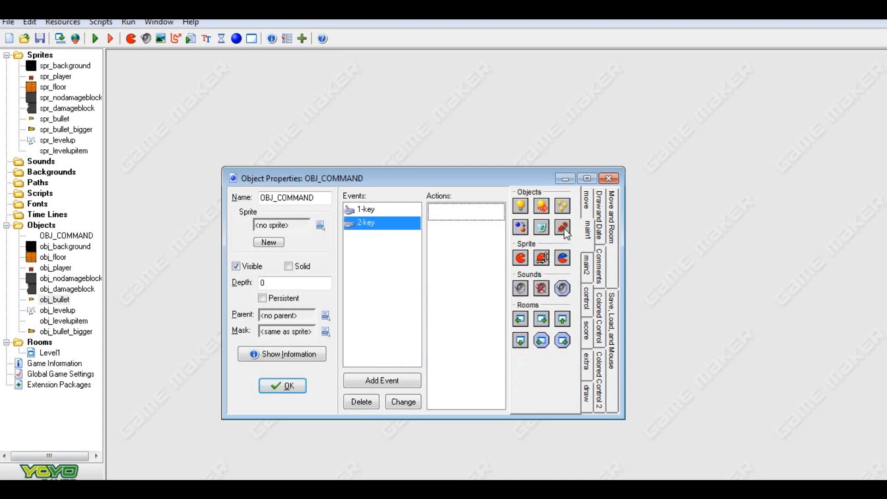
{"action": "left_click_drag", "start_coordinate": [521, 226], "coordinate": [451, 222]}
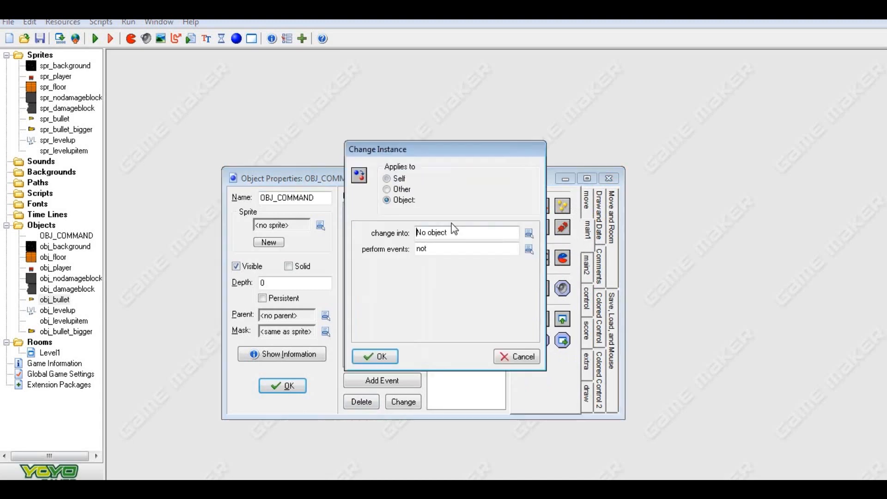
{"action": "left_click", "coordinate": [404, 201]}
{"action": "left_click", "coordinate": [528, 201]}
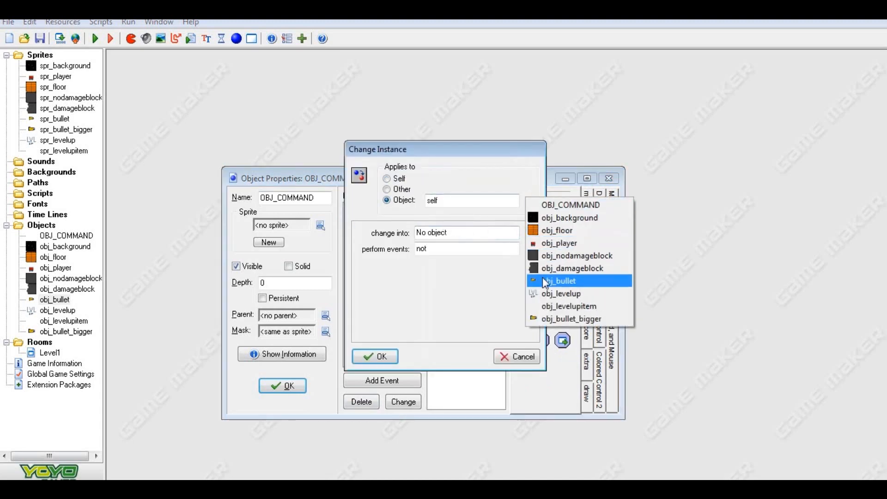
{"action": "left_click", "coordinate": [554, 281]}
{"action": "left_click", "coordinate": [529, 233]}
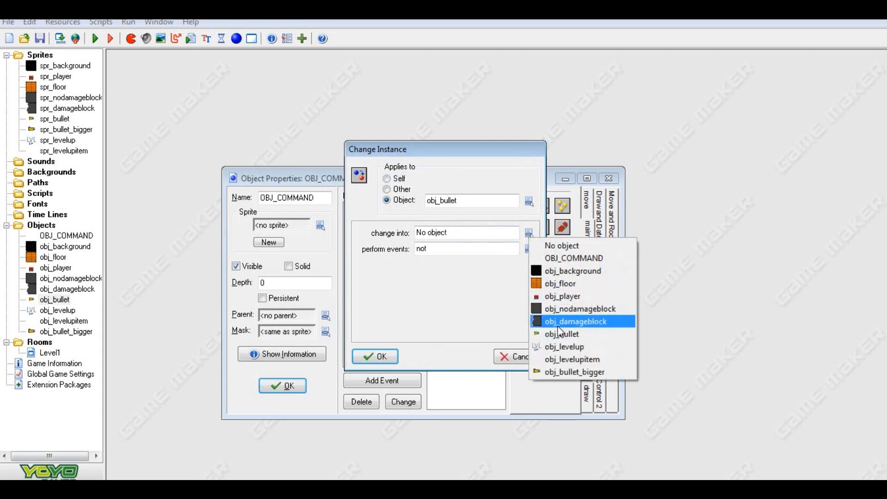
{"action": "left_click", "coordinate": [561, 371]}
{"action": "left_click", "coordinate": [528, 249]}
{"action": "left_click", "coordinate": [553, 273]}
{"action": "left_click", "coordinate": [375, 356]}
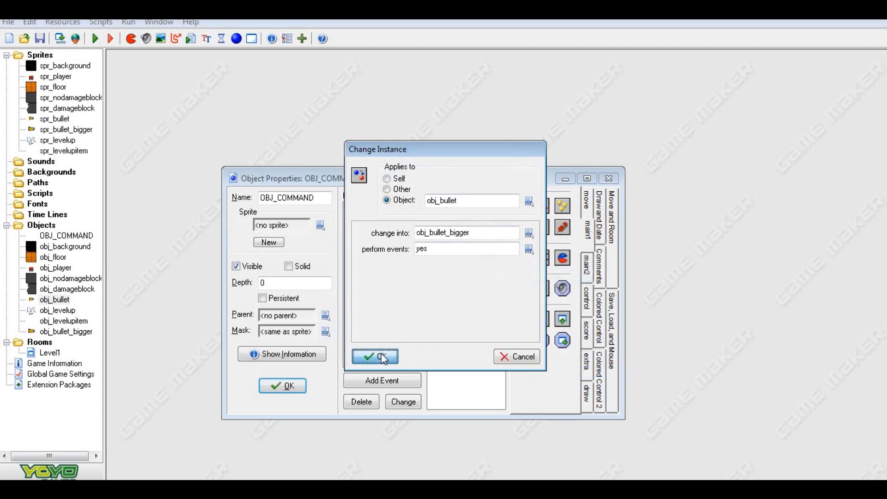
Add a Space keyboard event to OBJ_COMMAND with a Create Moving action for obj_bullet_bigger.
{"action": "left_click", "coordinate": [381, 381]}
{"action": "left_click", "coordinate": [417, 272]}
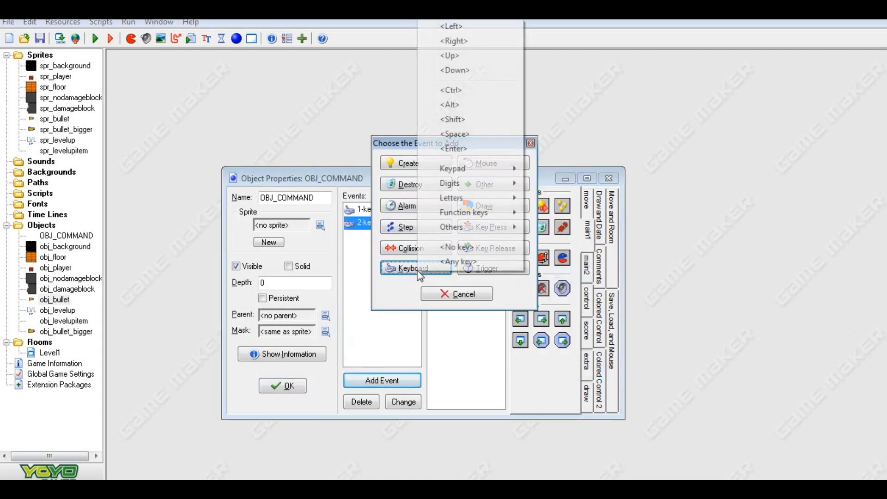
{"action": "left_click", "coordinate": [455, 134]}
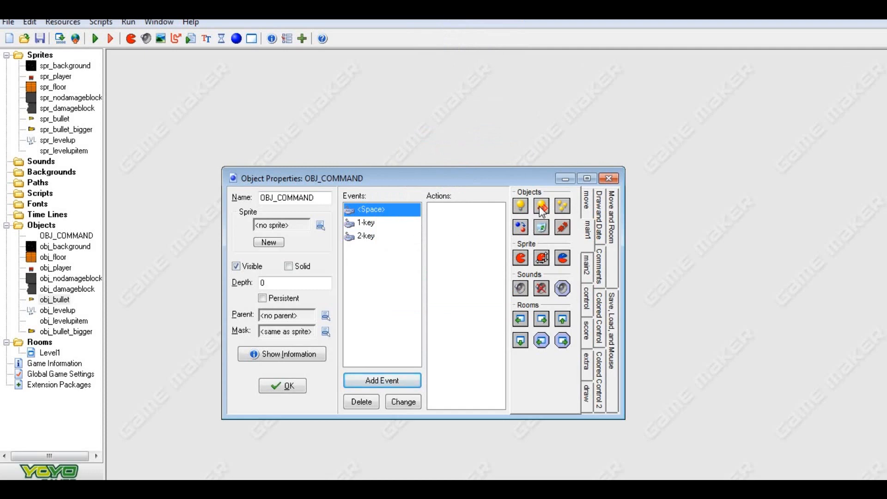
{"action": "left_click_drag", "start_coordinate": [545, 212], "coordinate": [451, 256]}
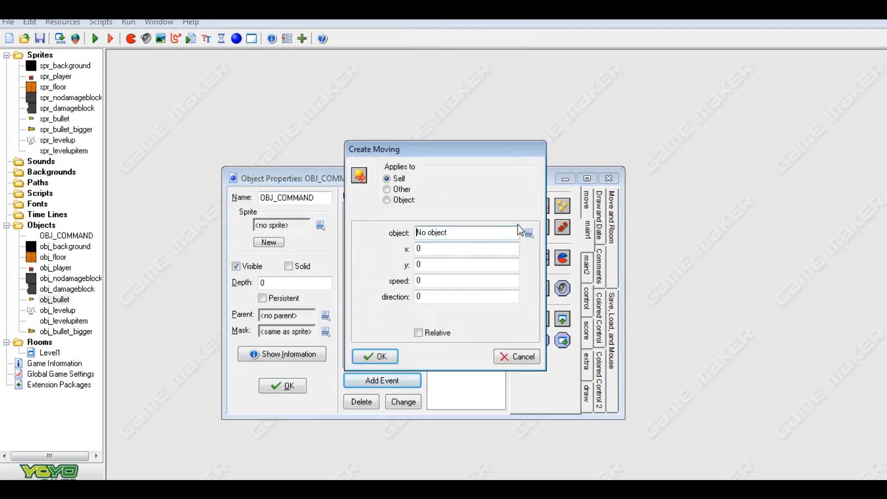
{"action": "left_click", "coordinate": [528, 232]}
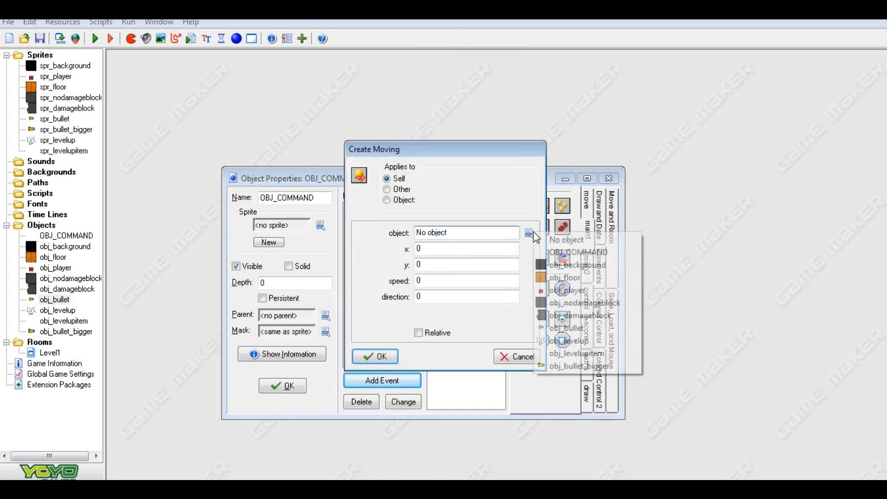
{"action": "left_click", "coordinate": [577, 366]}
Set the Create Moving action's position to x and y and its speed to 5, and confirm the action and OBJ_COMMAND.
{"action": "key", "text": "Tab"}
{"action": "type", "text": "x"}
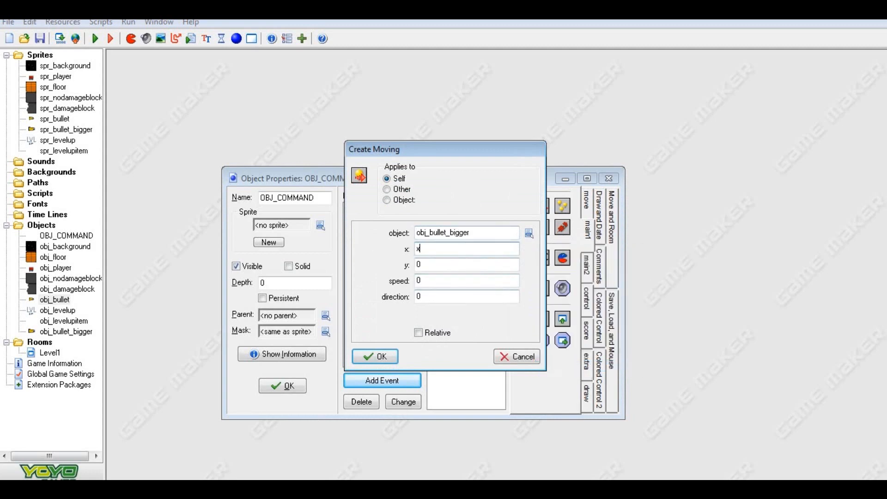
{"action": "key", "text": "Tab"}
{"action": "type", "text": "y"}
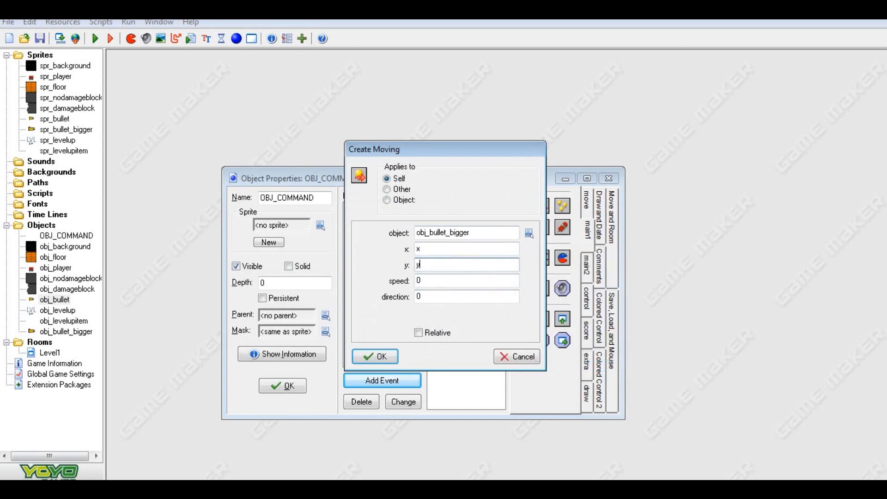
{"action": "key", "text": "Tab"}
{"action": "type", "text": "5"}
{"action": "left_click", "coordinate": [374, 356]}
{"action": "left_click", "coordinate": [300, 385]}
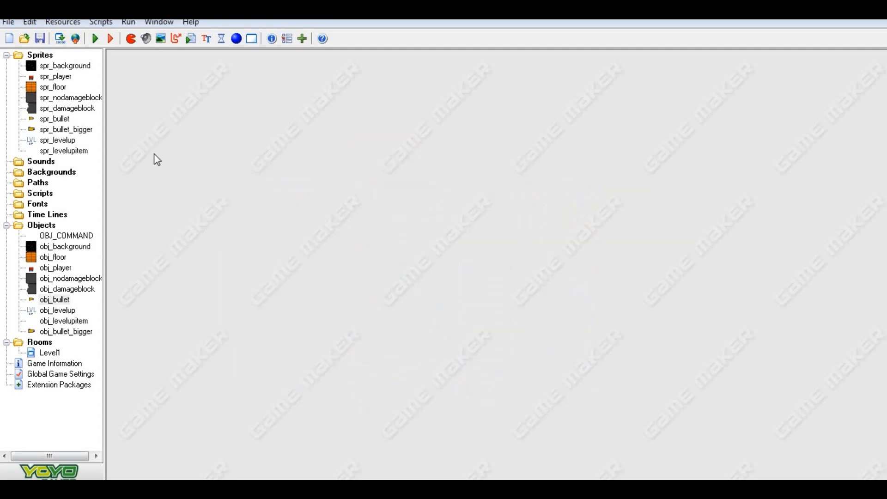
Save the project and run the game to test the bigger bullet.
{"action": "left_click", "coordinate": [40, 38]}
{"action": "left_click", "coordinate": [709, 155]}
{"action": "left_click", "coordinate": [92, 38]}
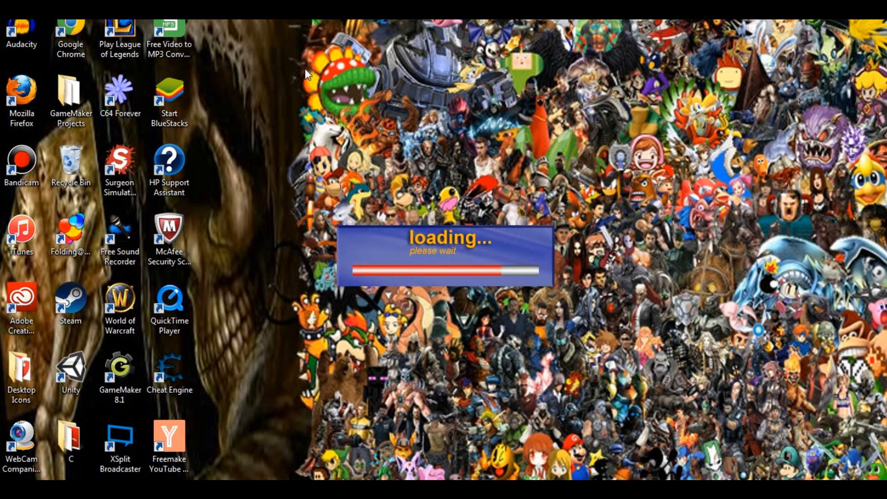
Playtest the game by driving toward the block, shooting it, dismissing the level-up message and firing more bullets, and close the game.
{"action": "key", "text": "Right"}
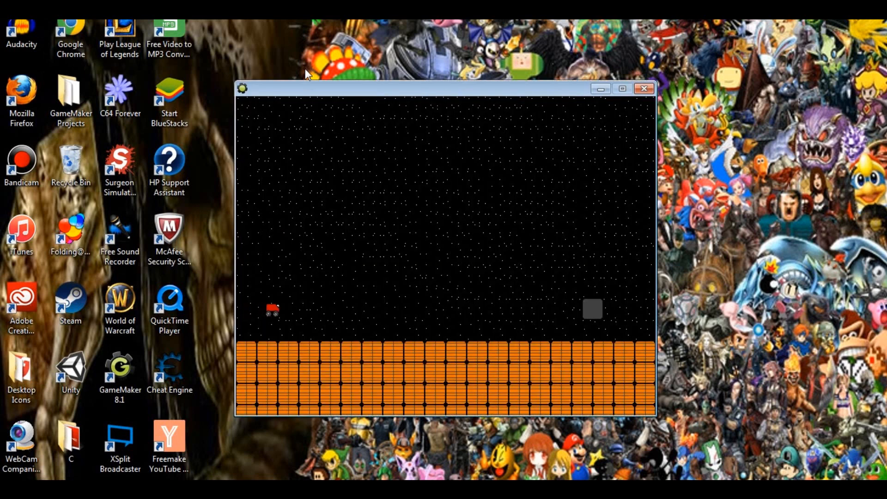
{"action": "key", "text": "space"}
{"action": "key", "text": "Right"}
{"action": "key", "text": "space"}
{"action": "key", "text": "Right"}
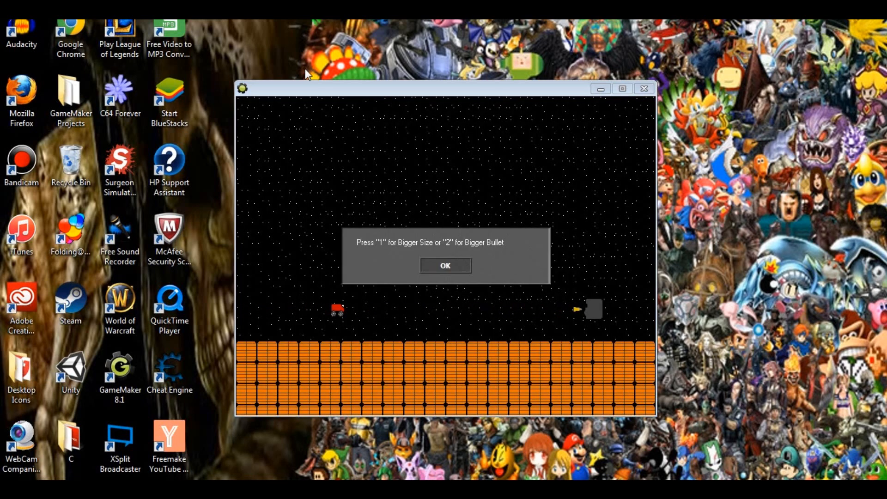
{"action": "left_click", "coordinate": [444, 265]}
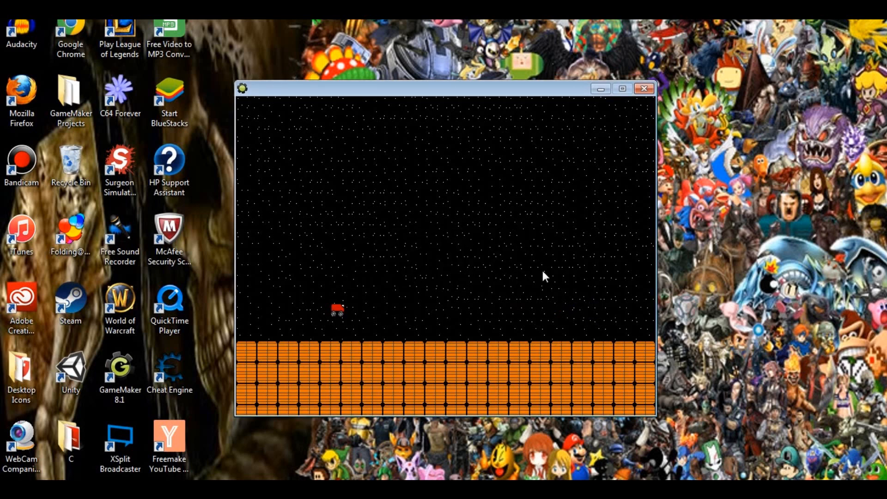
{"action": "key", "text": "space"}
{"action": "key", "text": "space"}
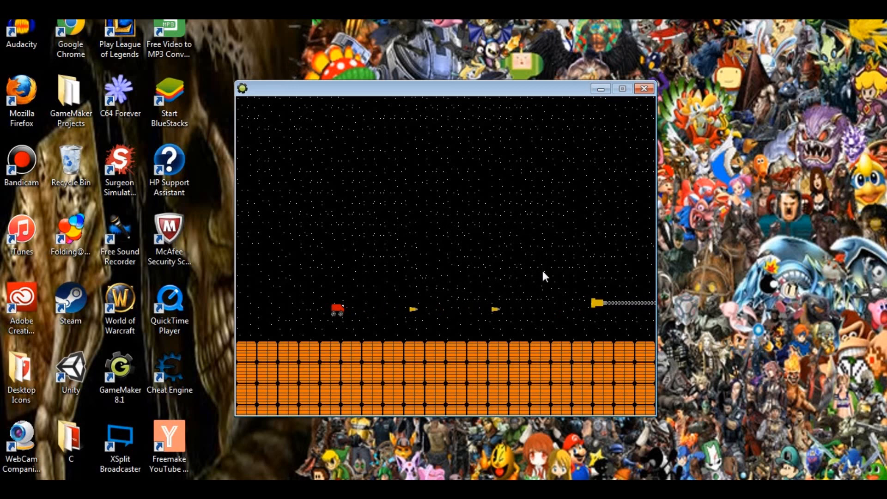
{"action": "key", "text": "space"}
{"action": "key", "text": "space"}
{"action": "key", "text": "space"}
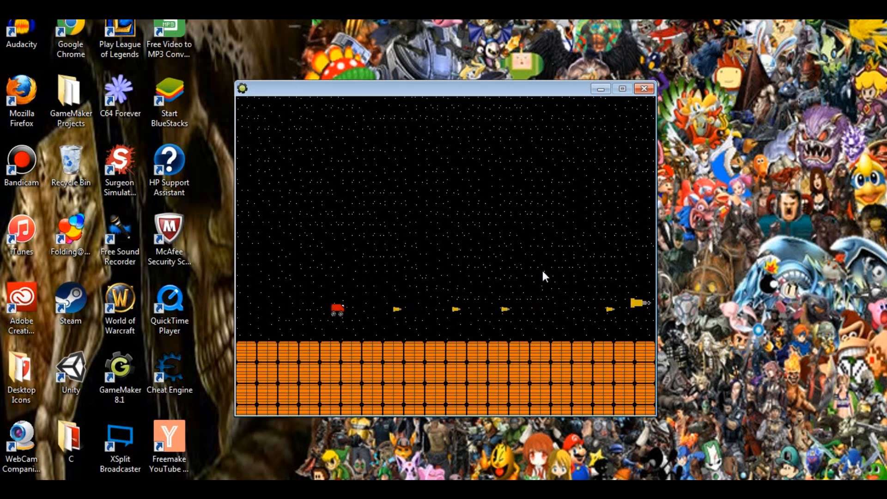
{"action": "key", "text": "space"}
{"action": "key", "text": "space"}
{"action": "left_click", "coordinate": [646, 88]}
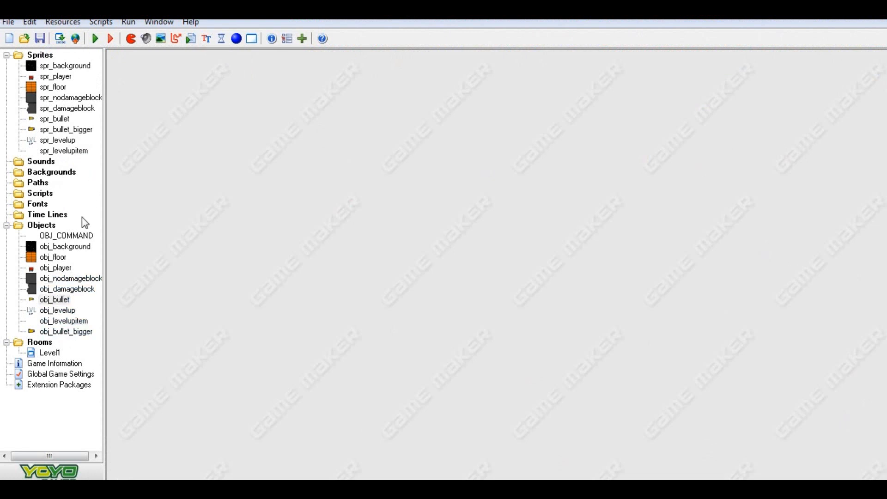
Set the x and y of the Create Moving action in OBJ_COMMAND's Space event to obj_player and confirm the object.
{"action": "double_click", "coordinate": [65, 236]}
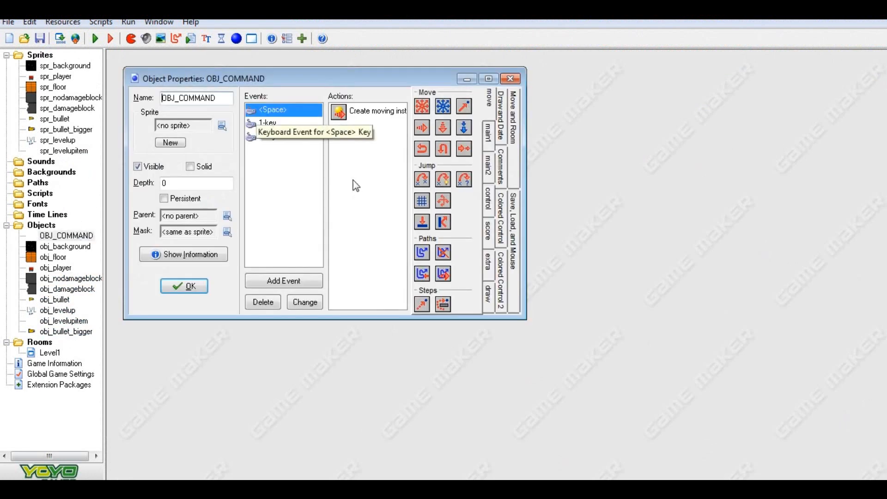
{"action": "double_click", "coordinate": [351, 112]}
{"action": "key", "text": "Tab"}
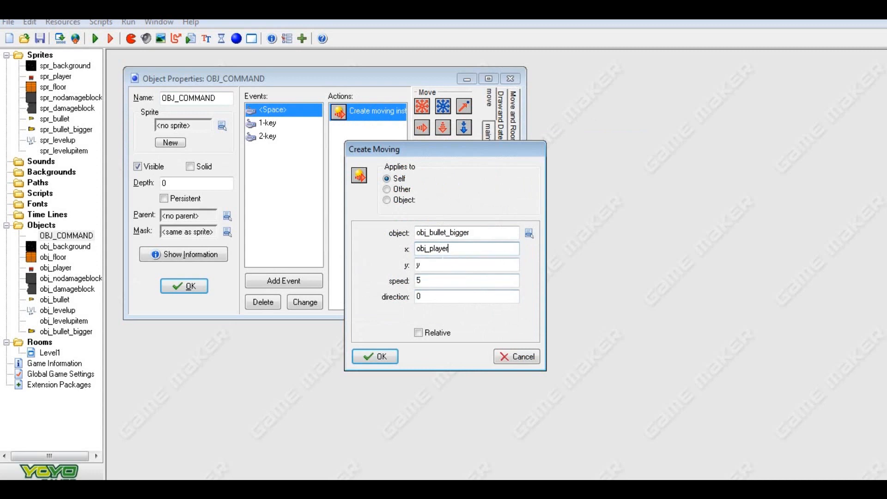
{"action": "key", "text": "Tab"}
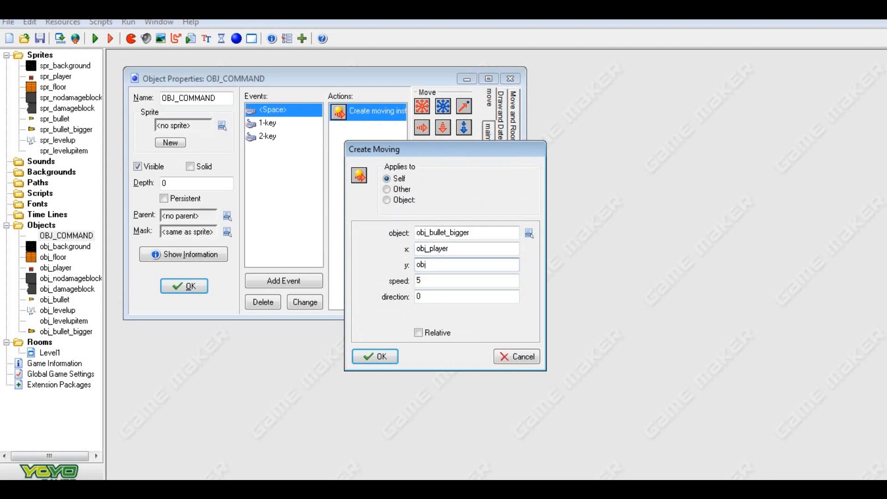
{"action": "left_click", "coordinate": [394, 353]}
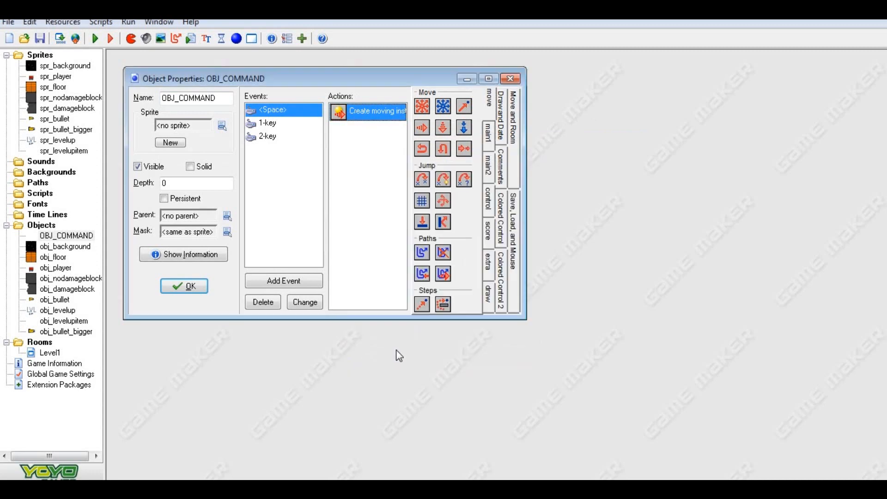
{"action": "left_click", "coordinate": [185, 288]}
Run the game again, shoot the block, dismiss the level-up message, fire repeatedly to check the bigger bullet's starting point, and close the game.
{"action": "left_click", "coordinate": [95, 38]}
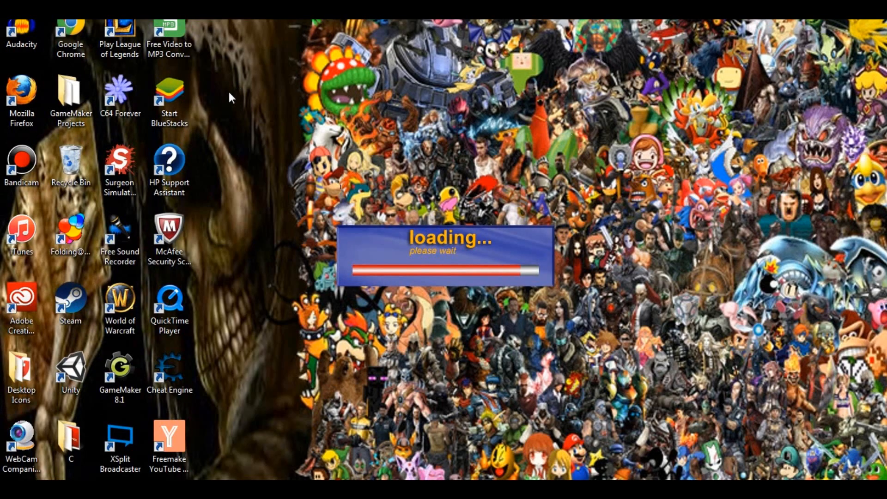
{"action": "key", "text": "Right"}
{"action": "key", "text": "space"}
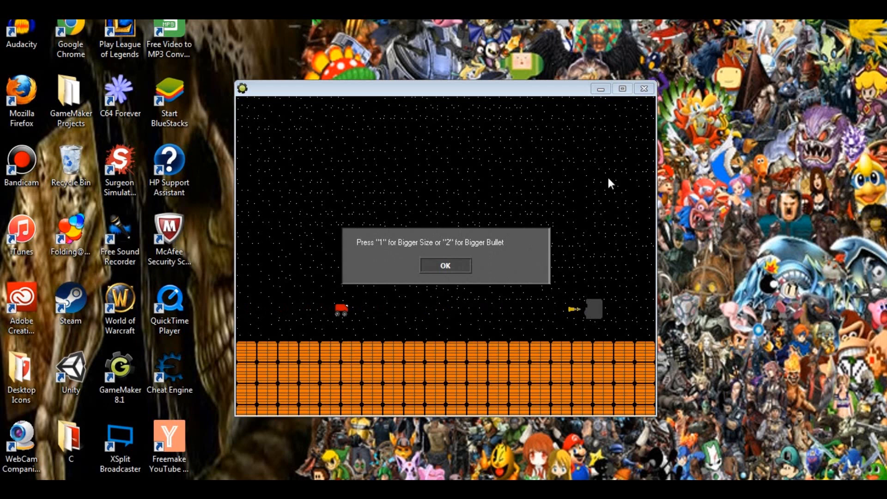
{"action": "left_click", "coordinate": [452, 262]}
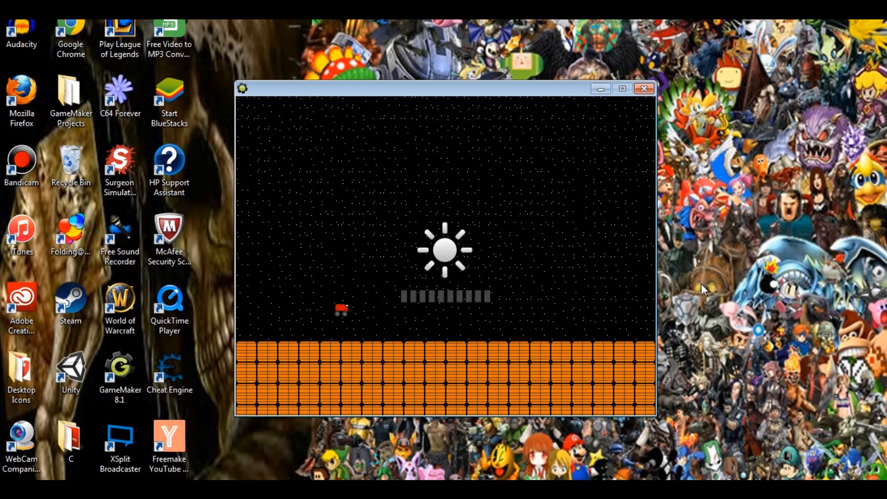
{"action": "key", "text": "space"}
{"action": "key", "text": "space"}
{"action": "key", "text": "space"}
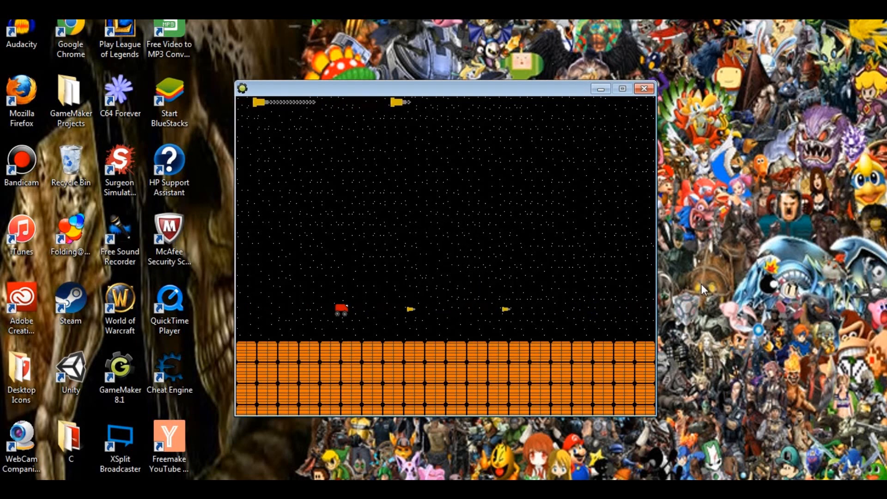
{"action": "key", "text": "space"}
{"action": "key", "text": "space"}
{"action": "key", "text": "space"}
{"action": "key", "text": "space"}
{"action": "key", "text": "space"}
{"action": "key", "text": "space"}
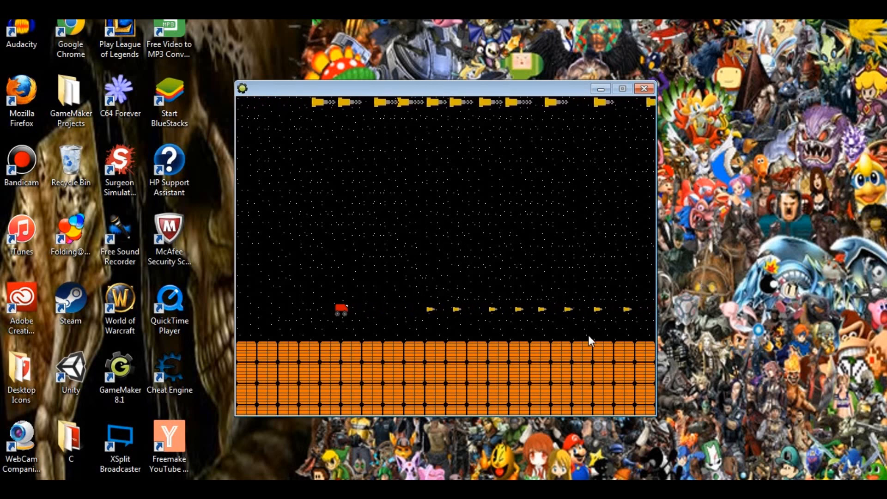
{"action": "left_click", "coordinate": [637, 88]}
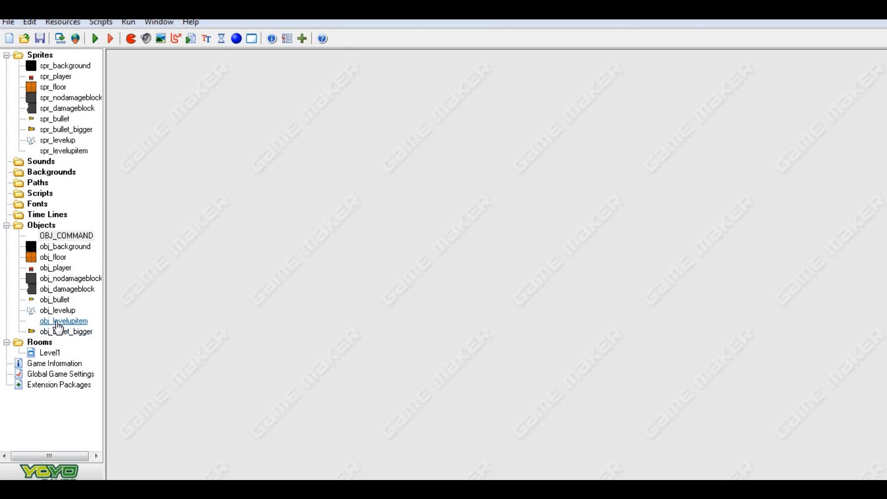
{"action": "double_click", "coordinate": [60, 236]}
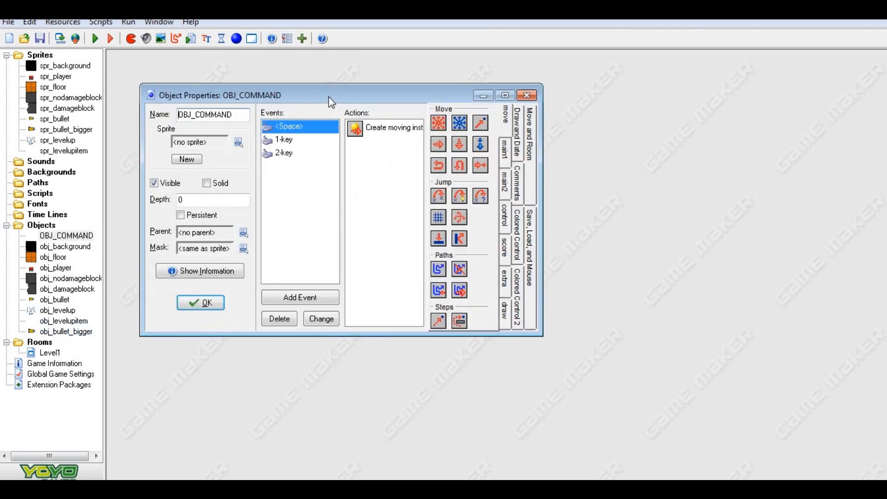
{"action": "double_click", "coordinate": [365, 130]}
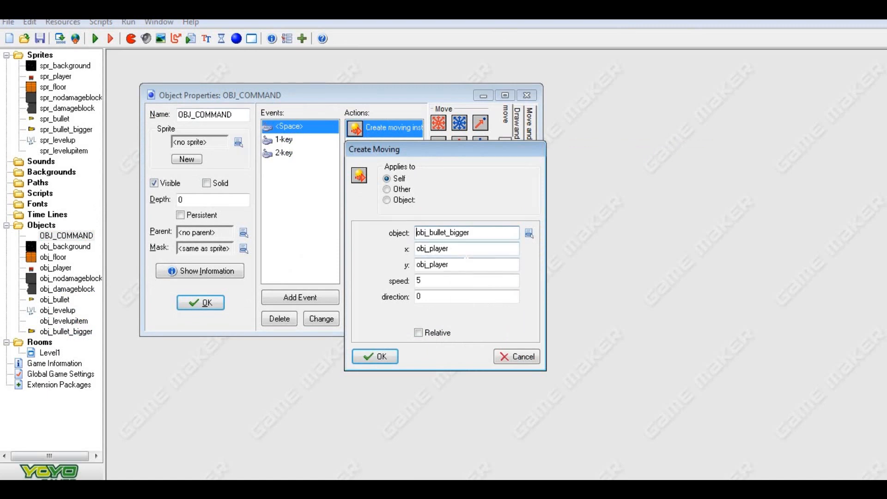
{"action": "left_click", "coordinate": [465, 249]}
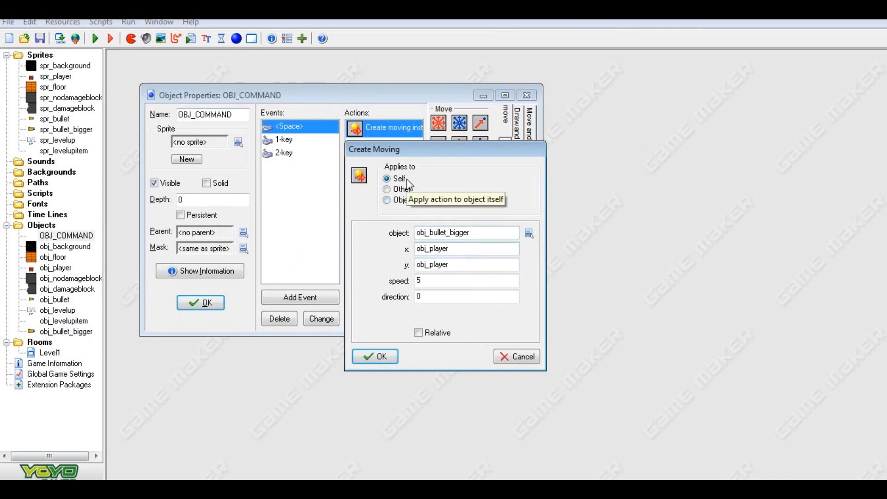
{"action": "left_click", "coordinate": [396, 200]}
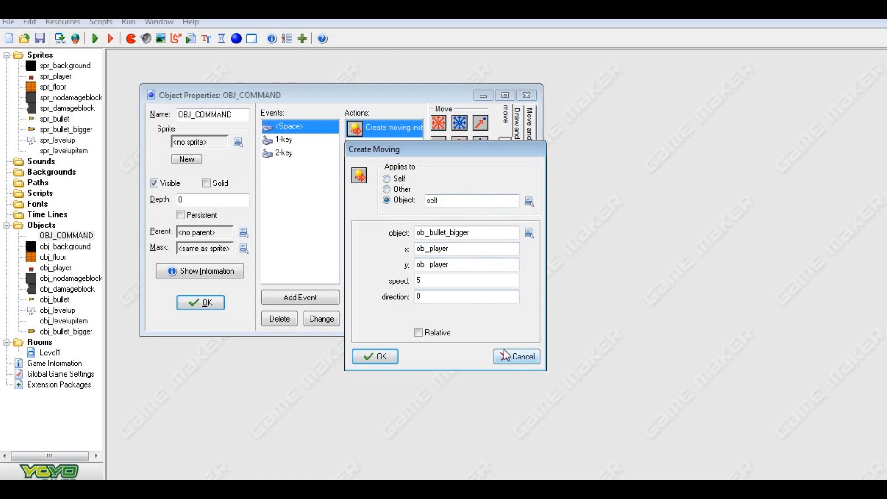
{"action": "left_click", "coordinate": [399, 190]}
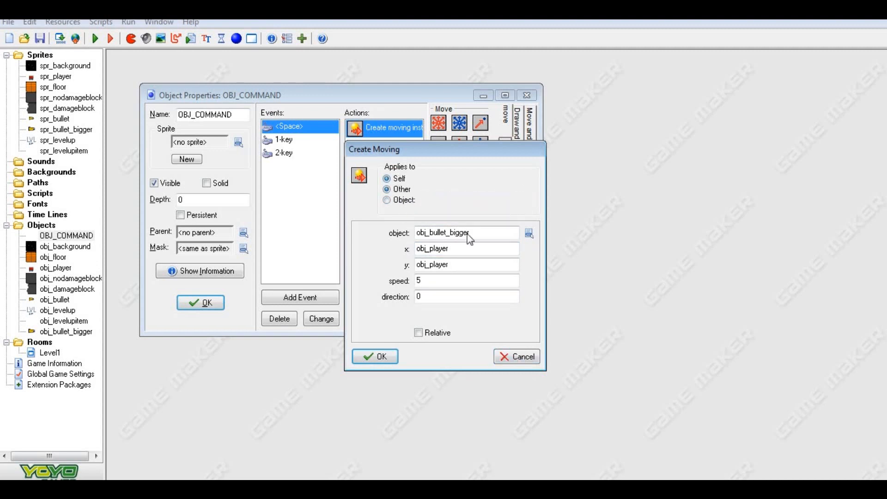
{"action": "left_click", "coordinate": [529, 359]}
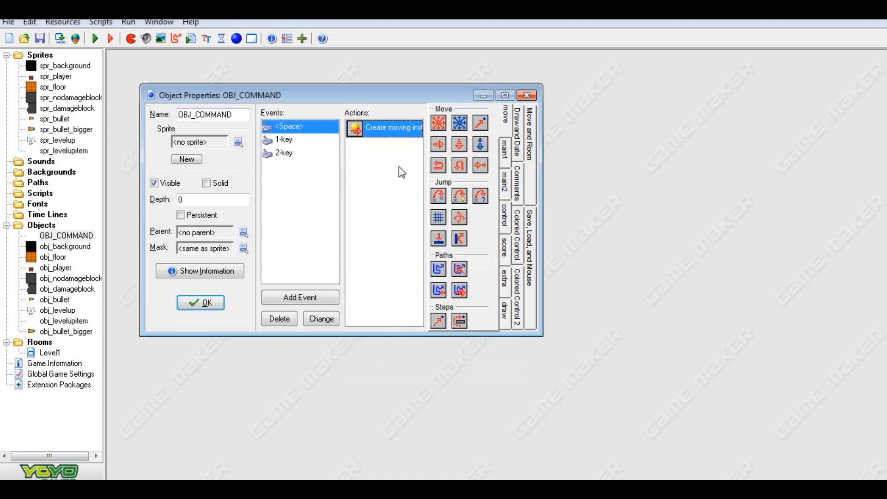
Delete the Space event from OBJ_COMMAND, review its 1-key and 2-key events, and confirm the object.
{"action": "left_click", "coordinate": [268, 316]}
{"action": "left_click", "coordinate": [414, 280]}
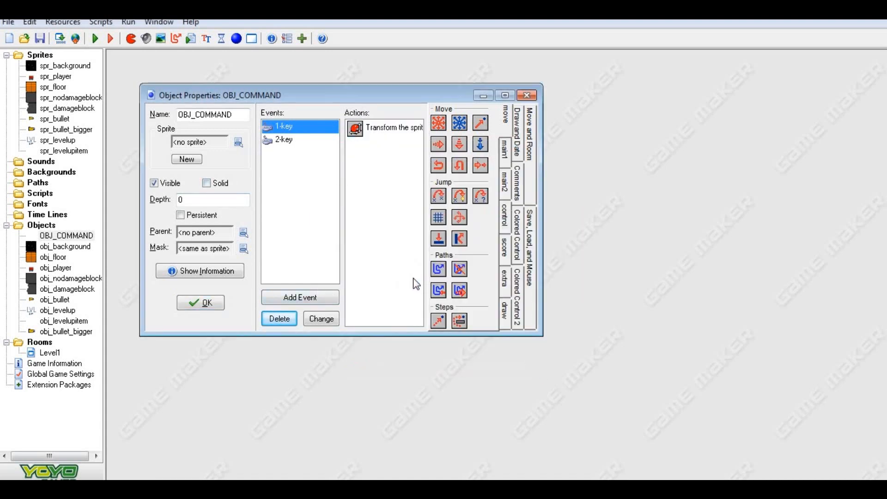
{"action": "left_click", "coordinate": [288, 138]}
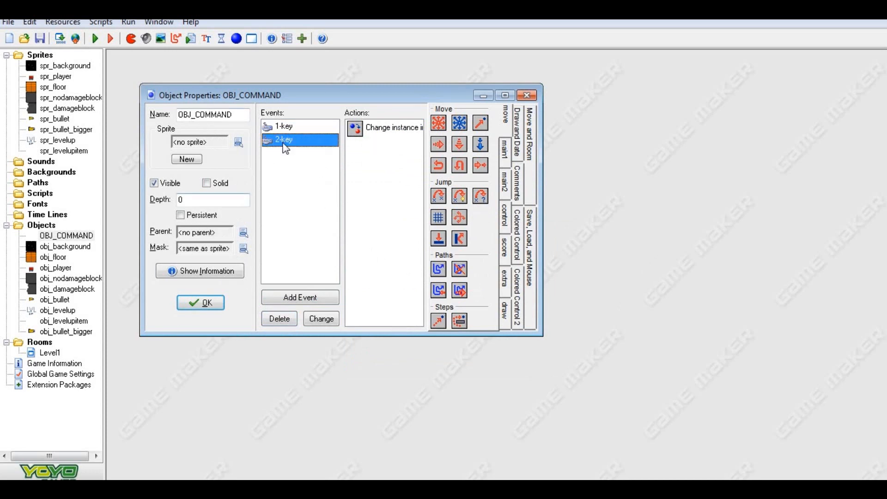
{"action": "left_click", "coordinate": [305, 128]}
{"action": "left_click", "coordinate": [309, 139]}
{"action": "left_click", "coordinate": [307, 128]}
{"action": "left_click", "coordinate": [314, 140]}
{"action": "left_click", "coordinate": [306, 128]}
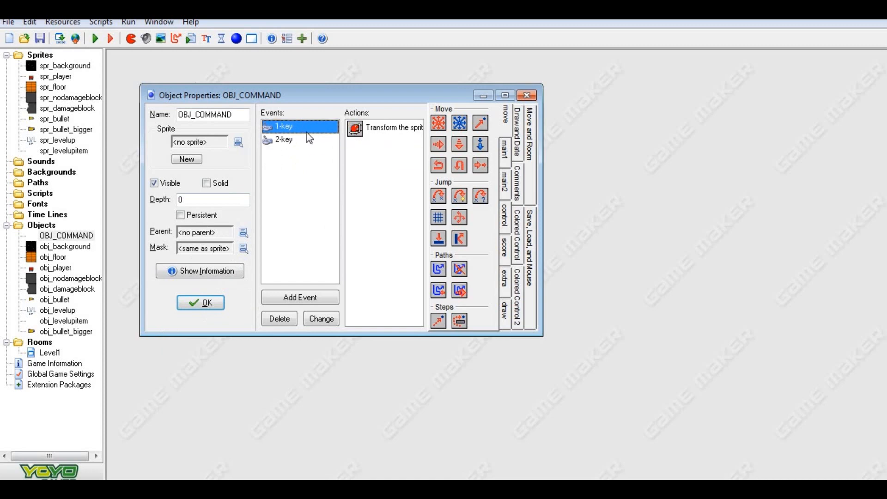
{"action": "left_click", "coordinate": [308, 139]}
{"action": "left_click", "coordinate": [184, 306]}
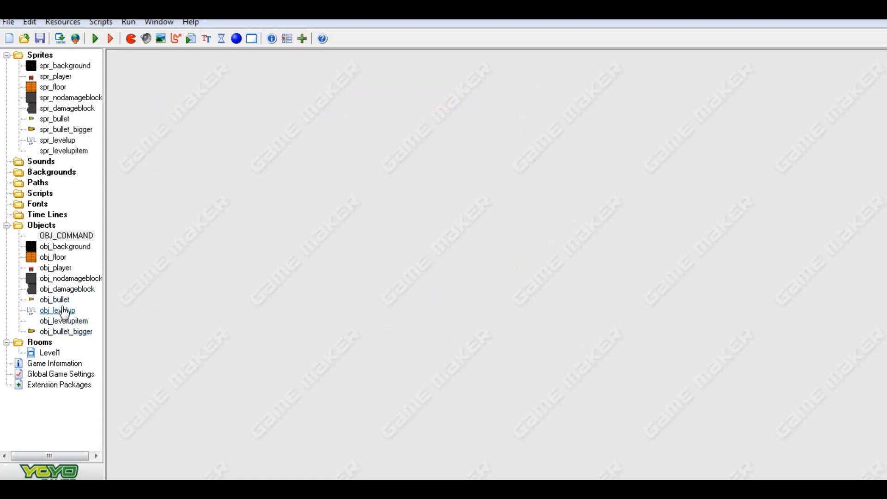
Duplicate obj_player and name the copy obj_player2.
{"action": "right_click", "coordinate": [62, 274]}
{"action": "left_click", "coordinate": [101, 290]}
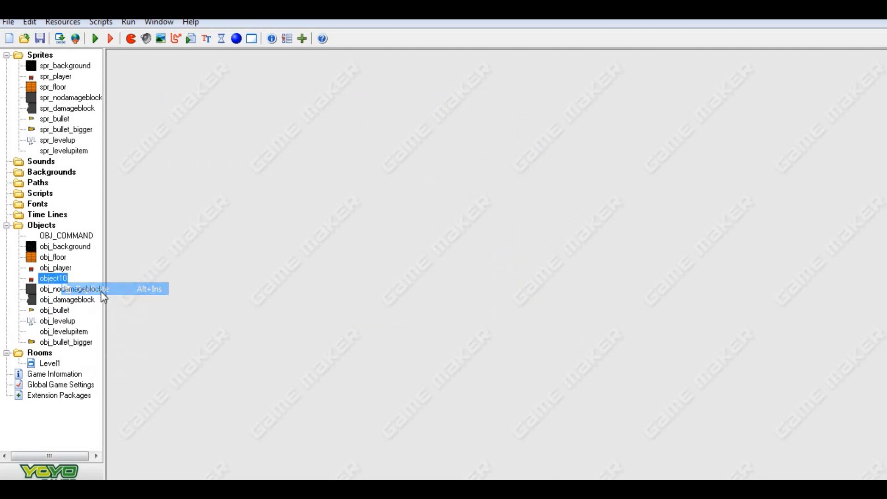
{"action": "double_click", "coordinate": [241, 132]}
{"action": "type", "text": "o"}
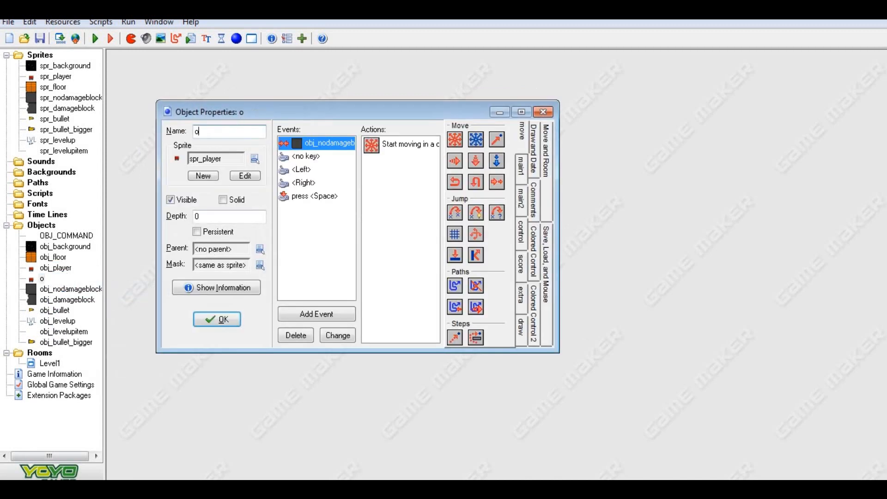
{"action": "type", "text": "bj_player2"}
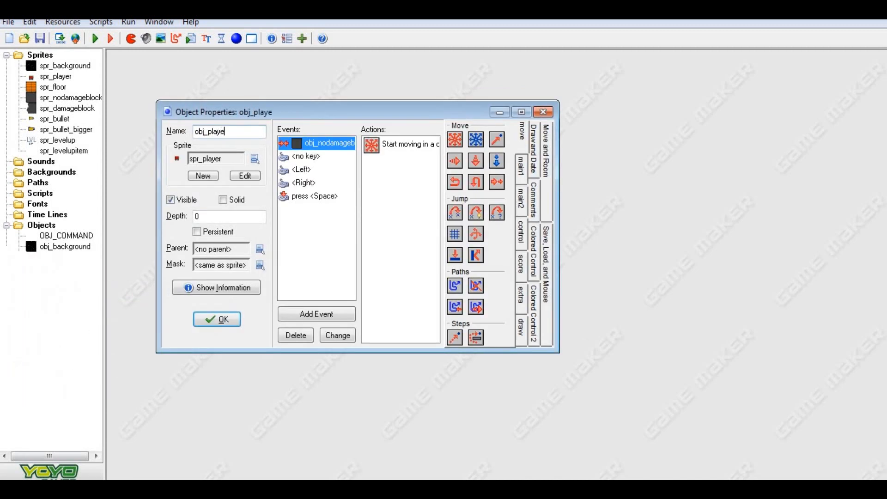
Change the Create Moving action in obj_player2's press Space event to create obj_bullet_bigger, and confirm the action and the object.
{"action": "left_click", "coordinate": [337, 196]}
{"action": "left_click", "coordinate": [400, 147]}
{"action": "right_click", "coordinate": [400, 148]}
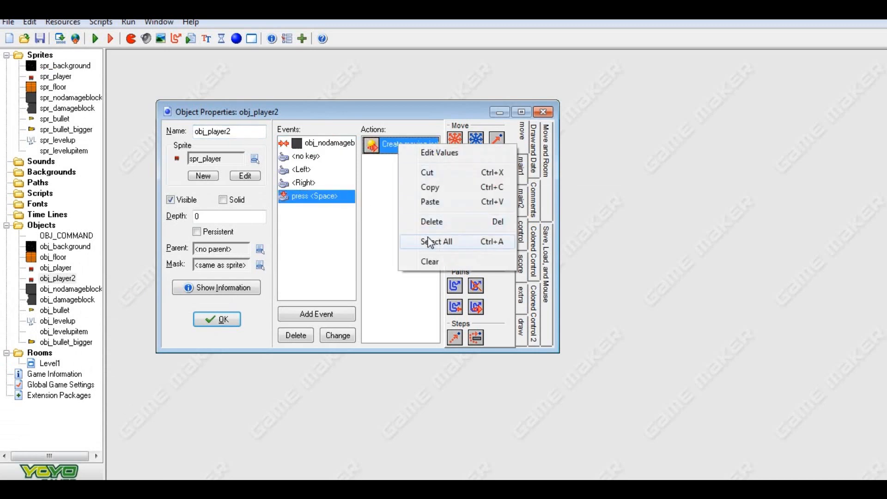
{"action": "left_click", "coordinate": [395, 143]}
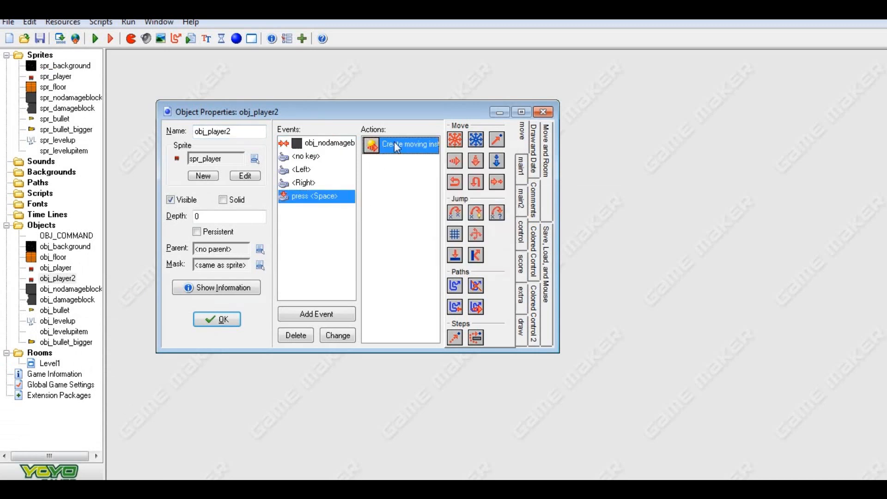
{"action": "double_click", "coordinate": [396, 144]}
{"action": "left_click", "coordinate": [528, 233]}
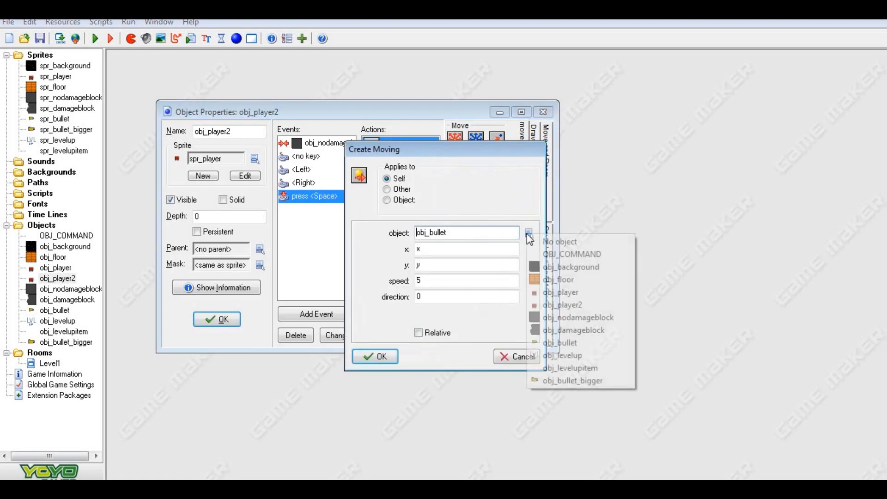
{"action": "left_click", "coordinate": [568, 380]}
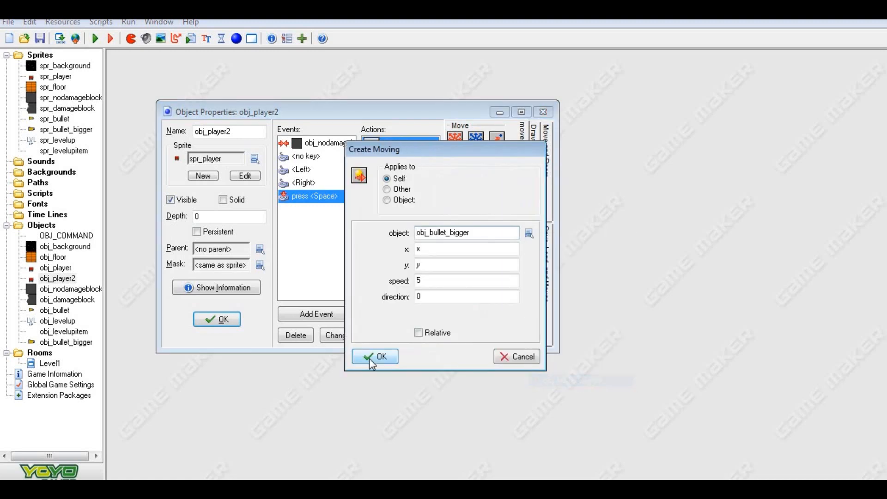
{"action": "left_click", "coordinate": [375, 356]}
{"action": "left_click", "coordinate": [197, 320]}
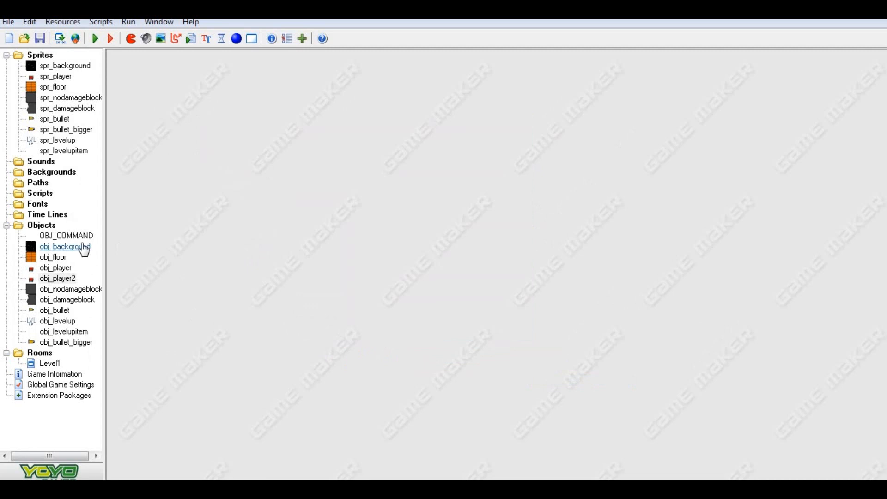
Open the Change Instance action in OBJ_COMMAND's 2-key event and make it apply to obj_player.
{"action": "double_click", "coordinate": [69, 235]}
{"action": "left_click", "coordinate": [328, 173]}
{"action": "left_click", "coordinate": [421, 162]}
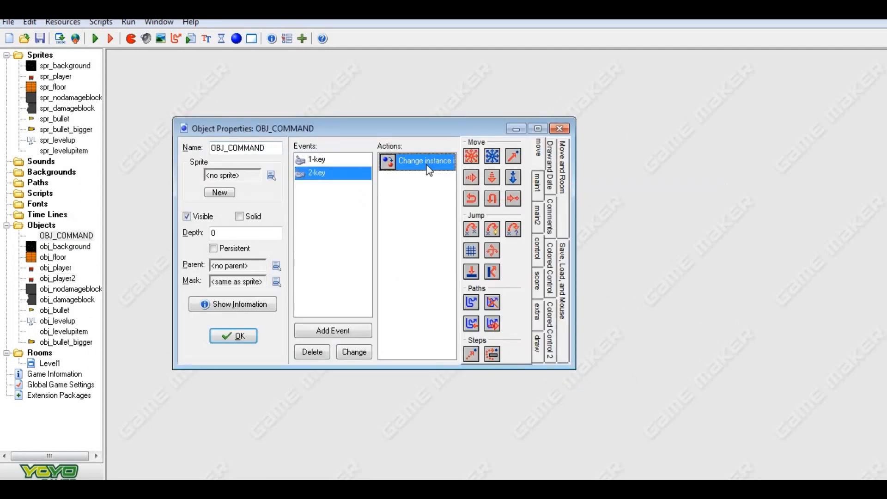
{"action": "right_click", "coordinate": [427, 166]}
{"action": "left_click", "coordinate": [466, 174]}
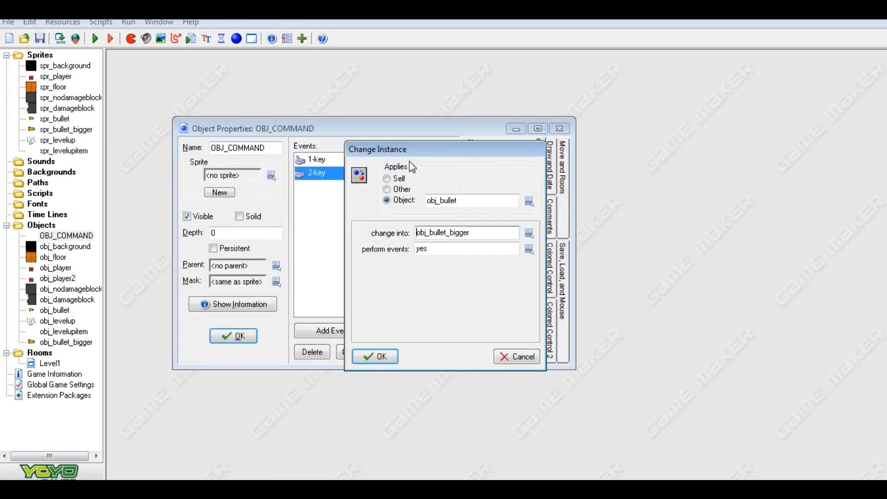
{"action": "left_click", "coordinate": [528, 202]}
{"action": "left_click", "coordinate": [546, 248]}
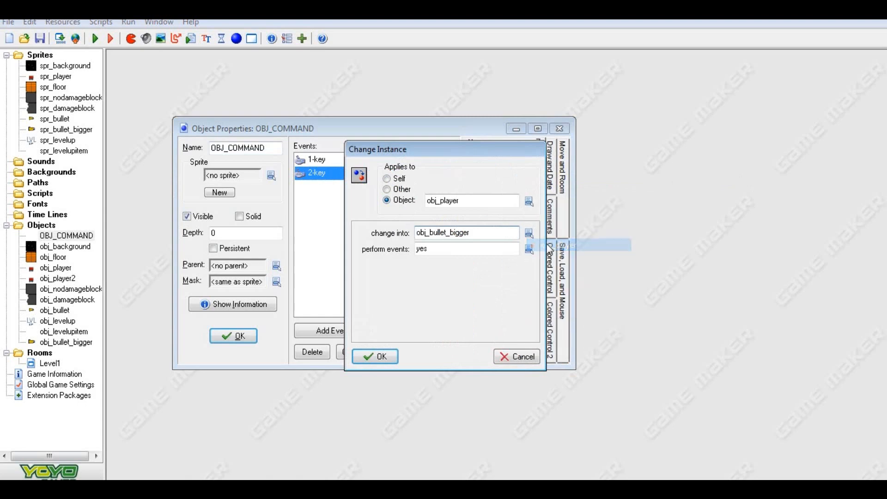
Set the Change Instance action to change into obj_player2, and confirm the action and OBJ_COMMAND.
{"action": "left_click", "coordinate": [522, 203]}
{"action": "left_click", "coordinate": [522, 203]}
{"action": "left_click", "coordinate": [529, 233]}
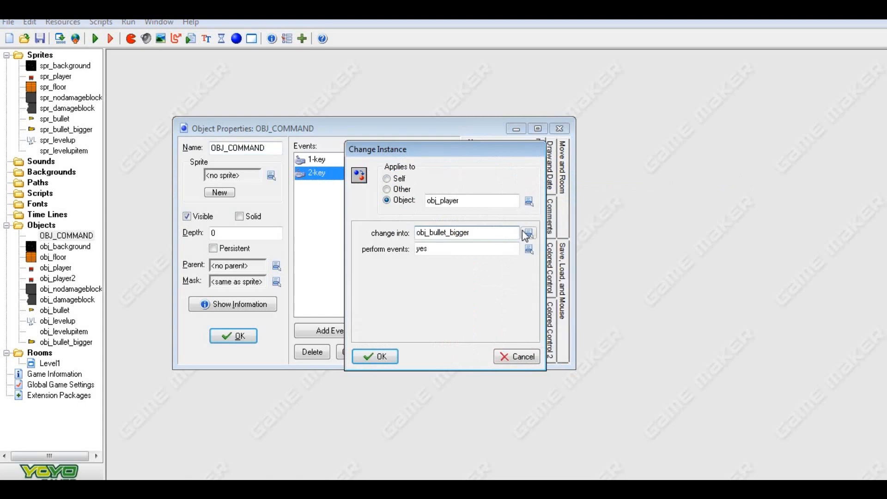
{"action": "left_click", "coordinate": [529, 233]}
{"action": "left_click", "coordinate": [555, 301]}
{"action": "left_click", "coordinate": [375, 356]}
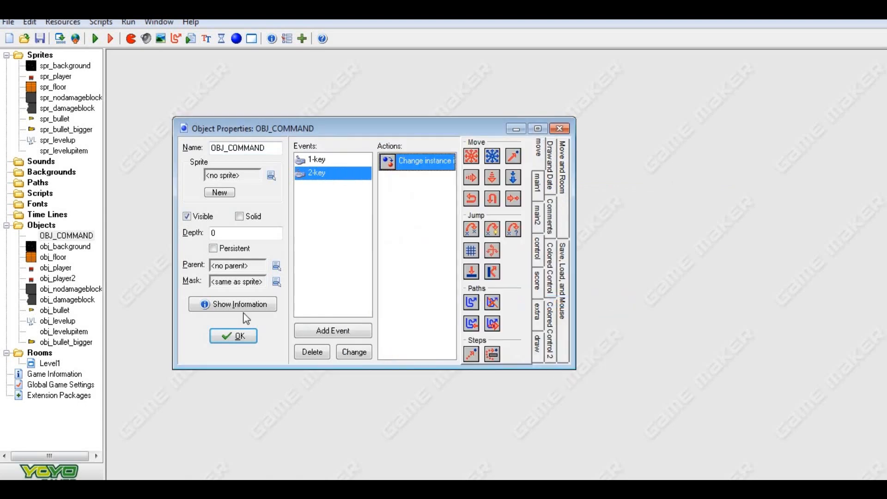
{"action": "left_click", "coordinate": [233, 336]}
Run the game, shoot the block with the player's bullets, and dismiss the level-up message.
{"action": "left_click", "coordinate": [41, 39]}
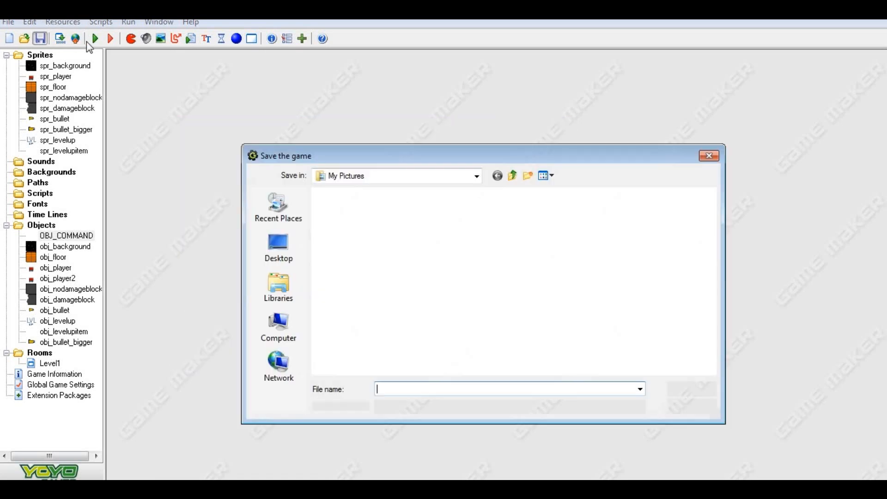
{"action": "left_click", "coordinate": [718, 156]}
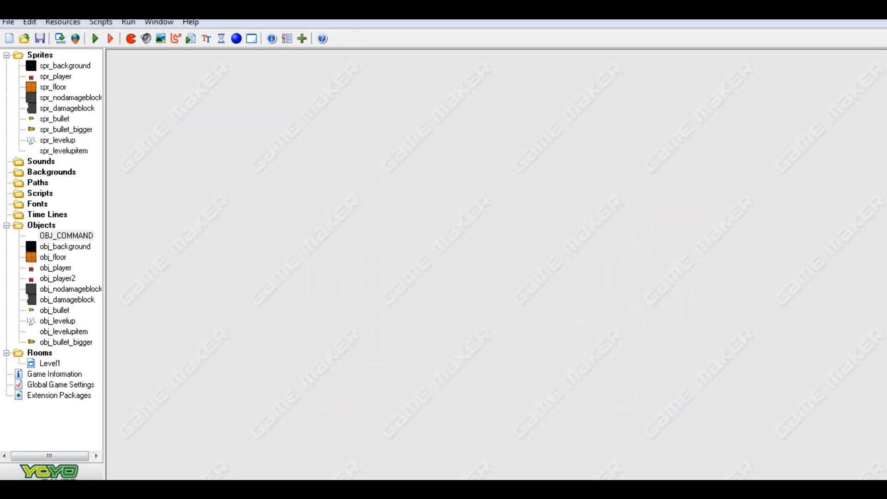
{"action": "left_click", "coordinate": [95, 40]}
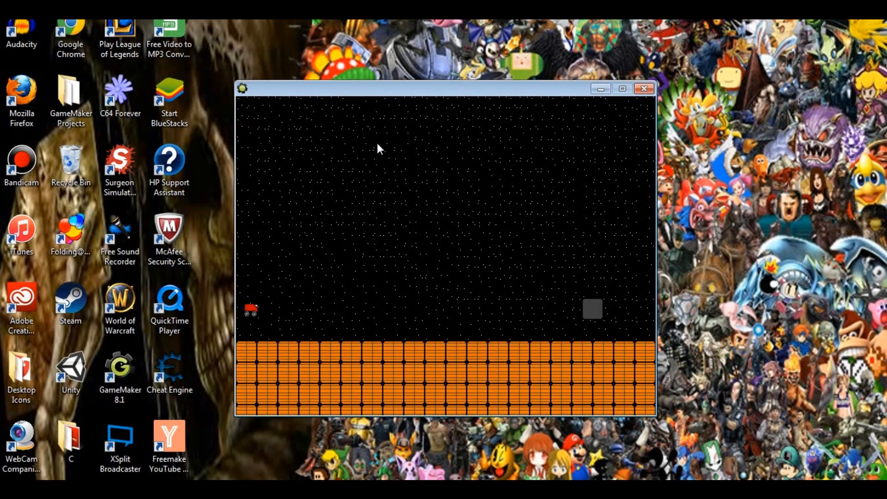
{"action": "key", "text": "Right"}
{"action": "key", "text": "space"}
{"action": "key", "text": "space"}
{"action": "key", "text": "Right"}
{"action": "key", "text": "Right"}
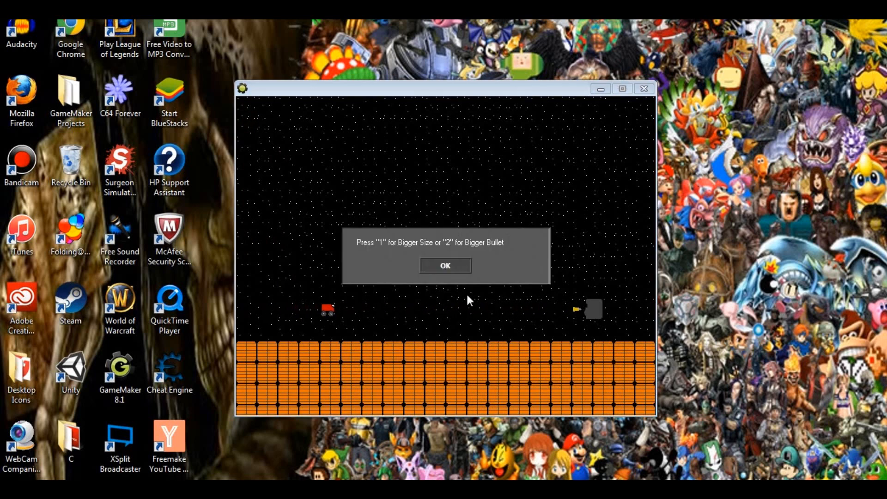
{"action": "left_click", "coordinate": [446, 265]}
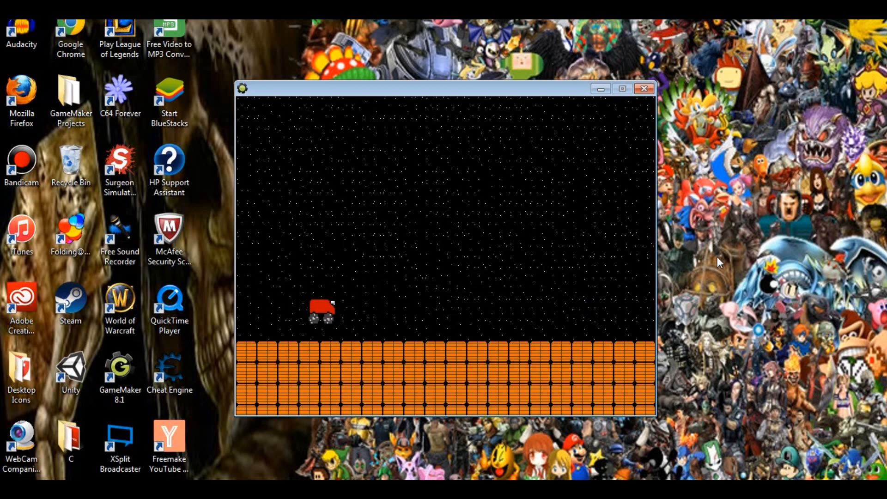
Move the enlarged player forward while firing repeatedly to test the bigger bullets, and close the game.
{"action": "key", "text": "space"}
{"action": "key", "text": "Right"}
{"action": "key", "text": "space"}
{"action": "key", "text": "space"}
{"action": "key", "text": "space"}
{"action": "key", "text": "space"}
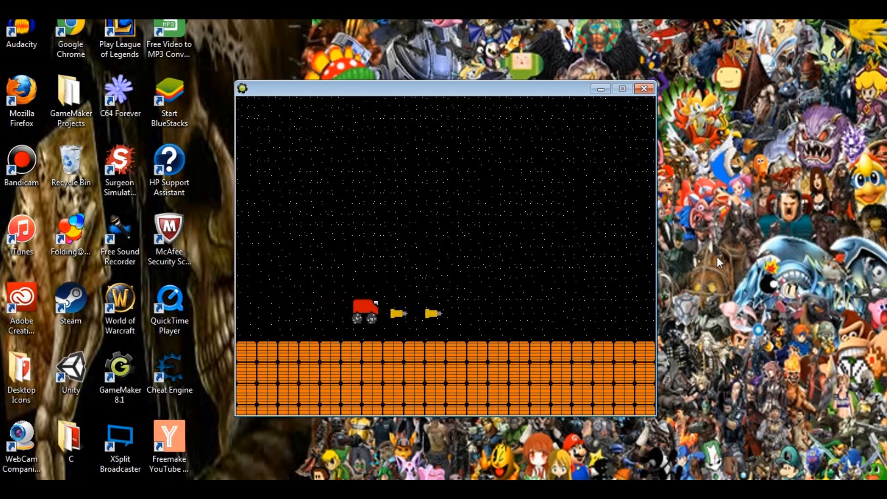
{"action": "key", "text": "space"}
{"action": "key", "text": "space"}
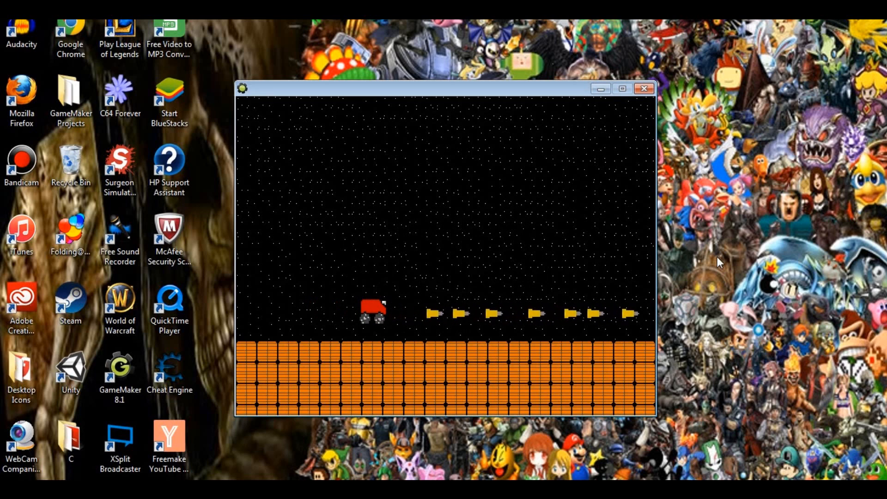
{"action": "left_click", "coordinate": [637, 89]}
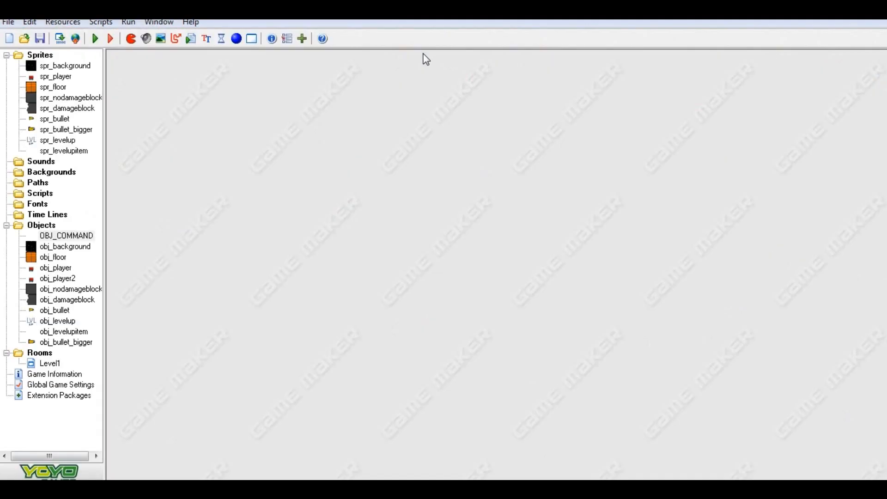